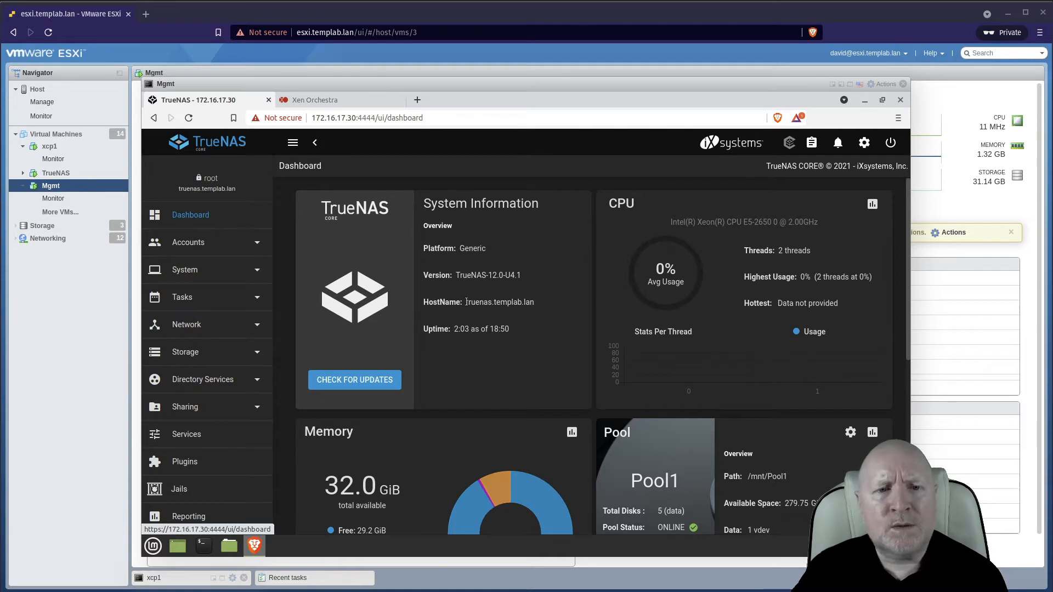
Create a new group named grpxcpusers with GID 3000 and Samba Authentication disabled.
left_click(208, 246)
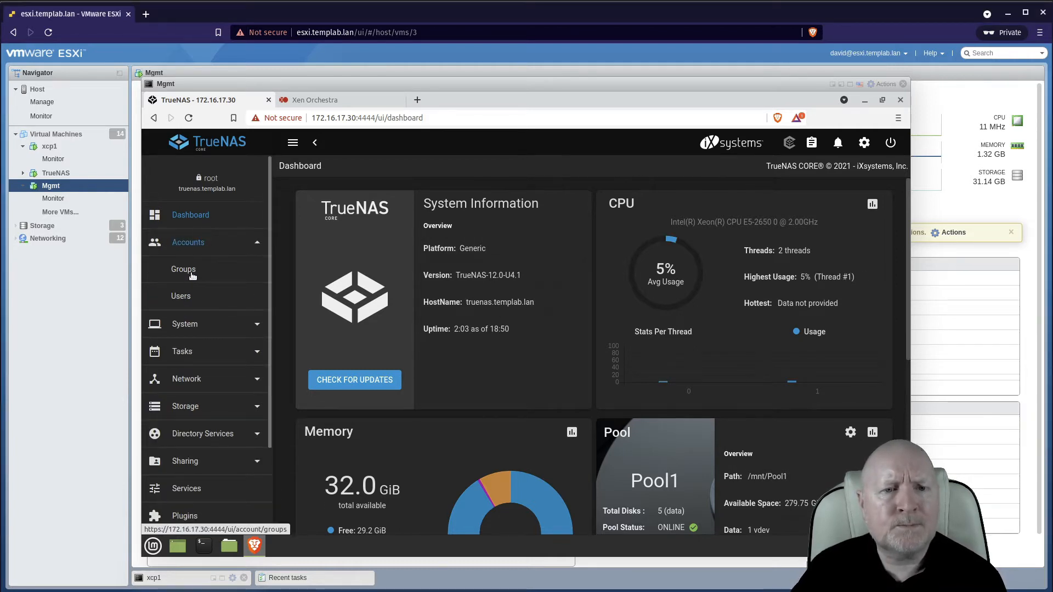
left_click(192, 278)
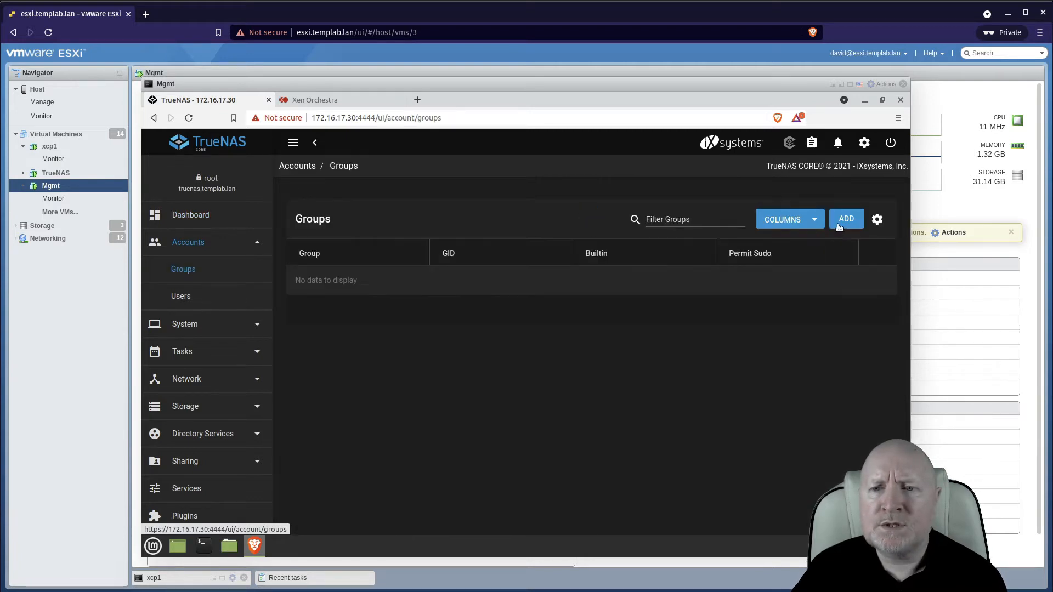
left_click(846, 219)
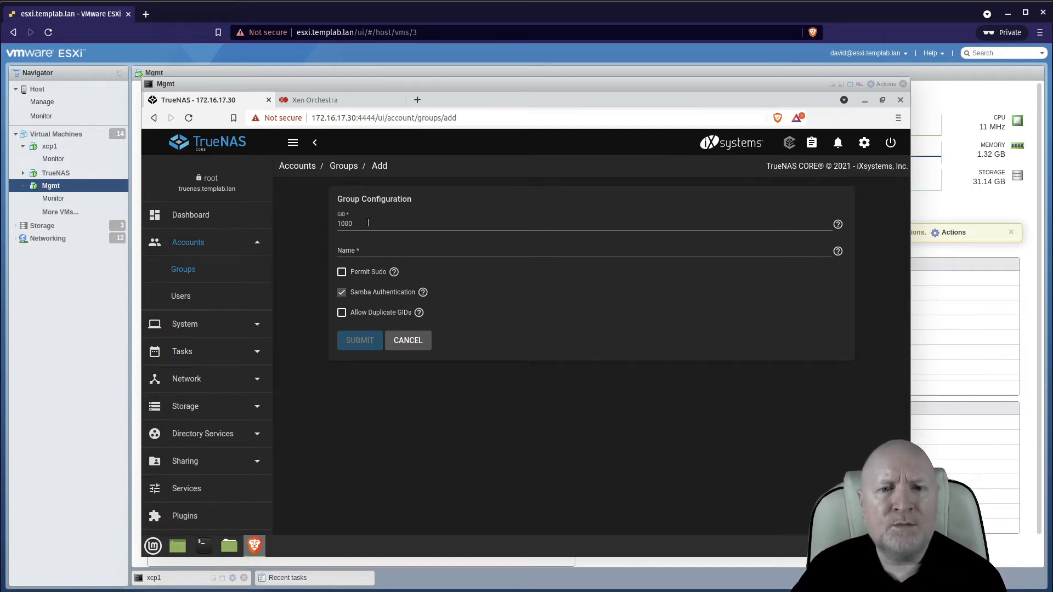
left_click(343, 223)
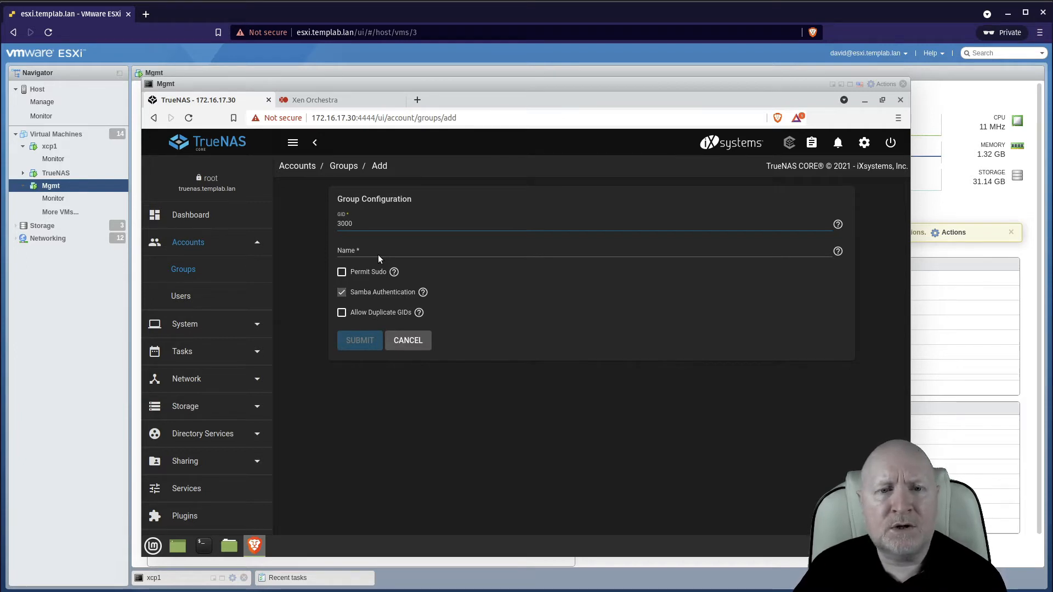
left_click(410, 252)
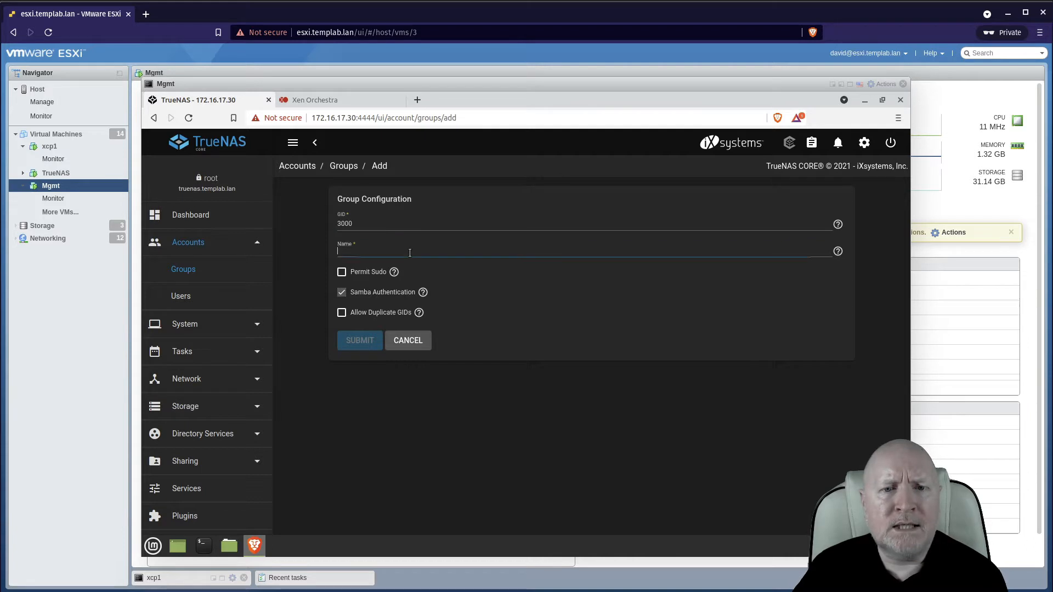
type("grp")
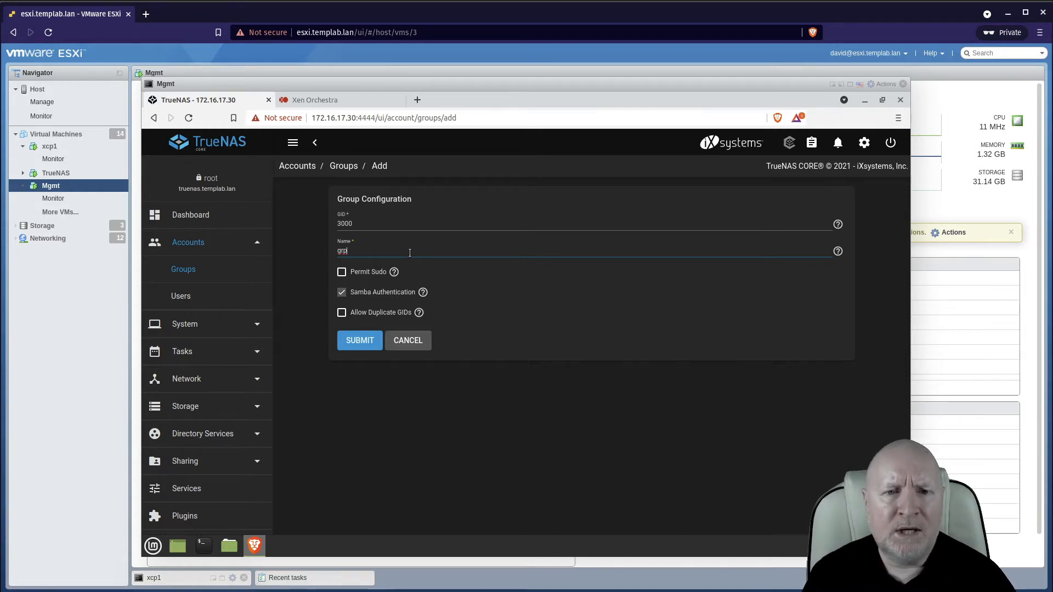
type("xc")
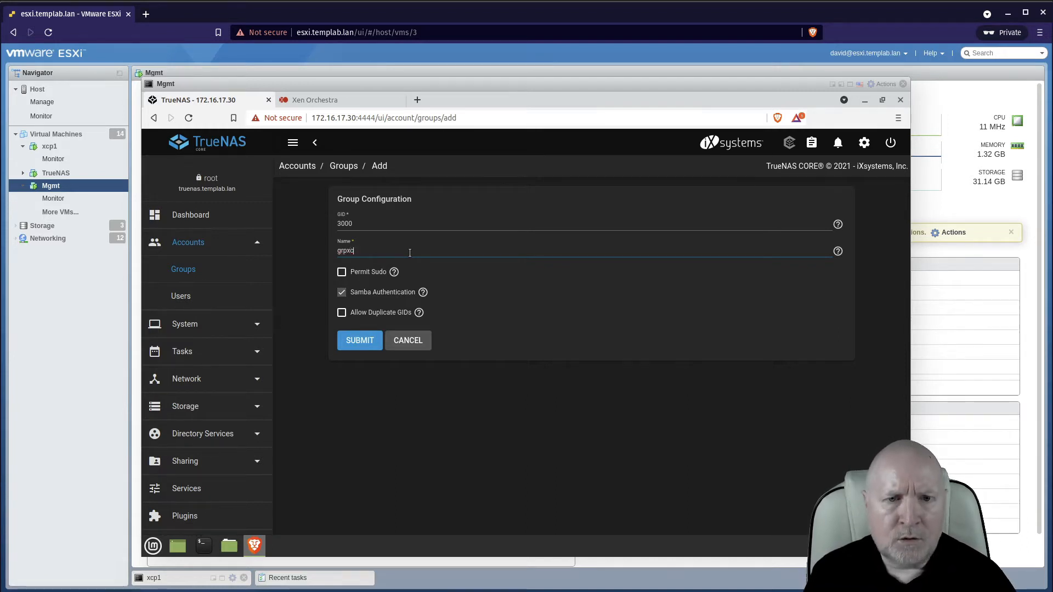
type("pusers")
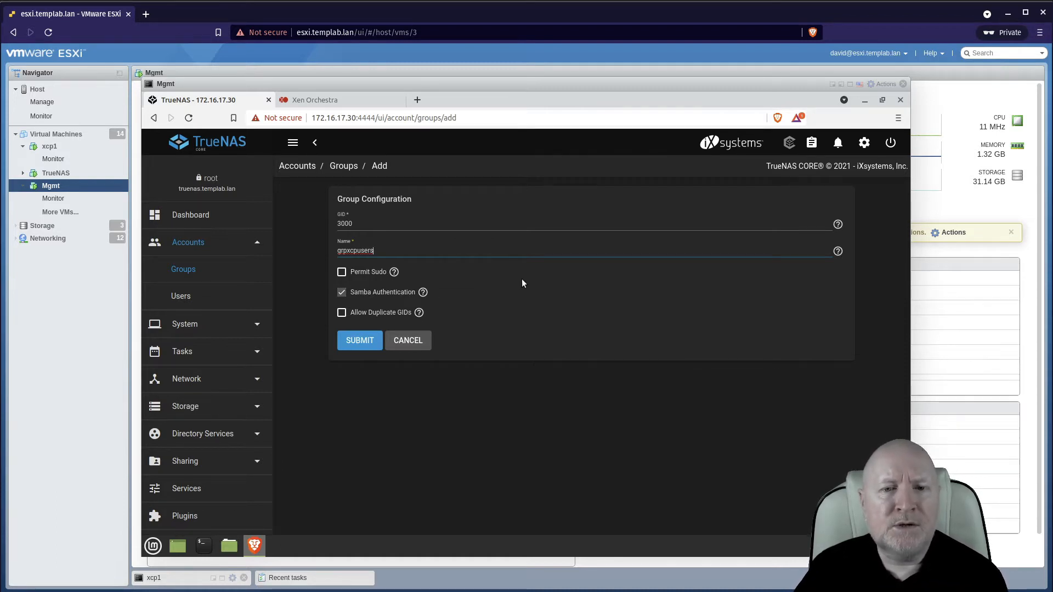
left_click(341, 293)
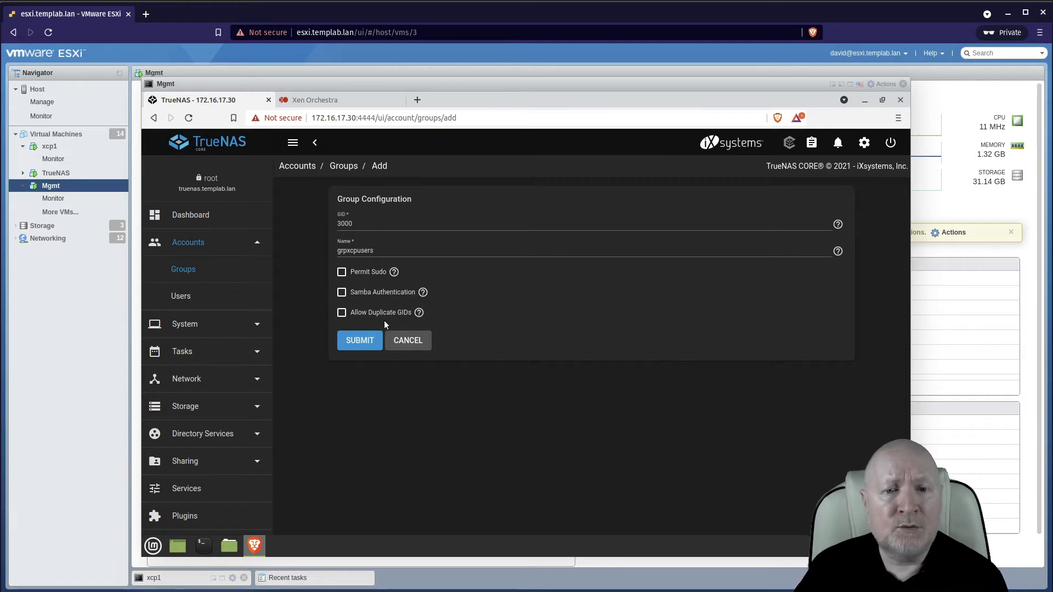
left_click(358, 341)
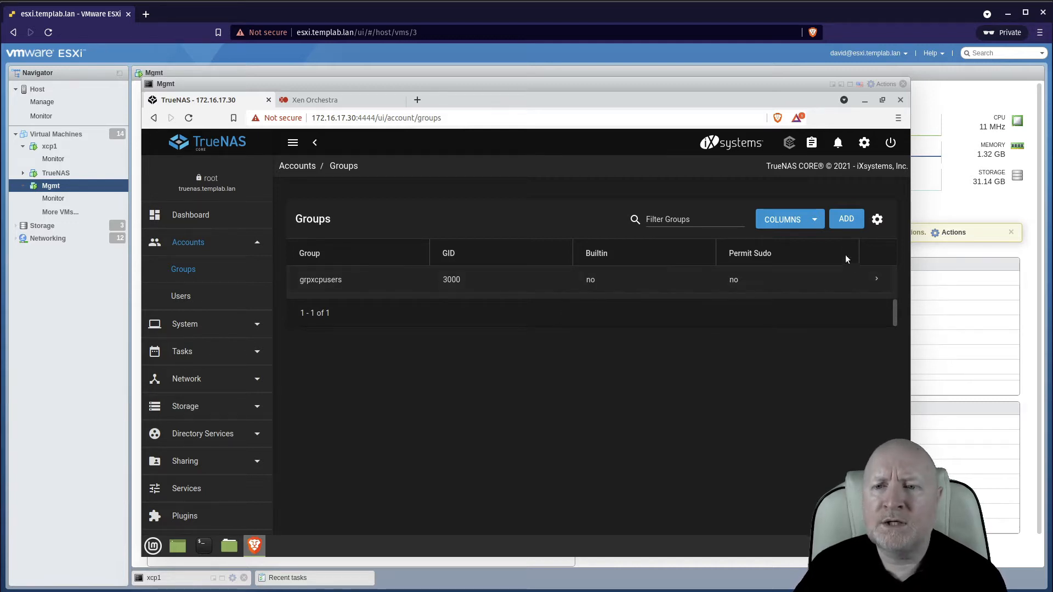
left_click(854, 220)
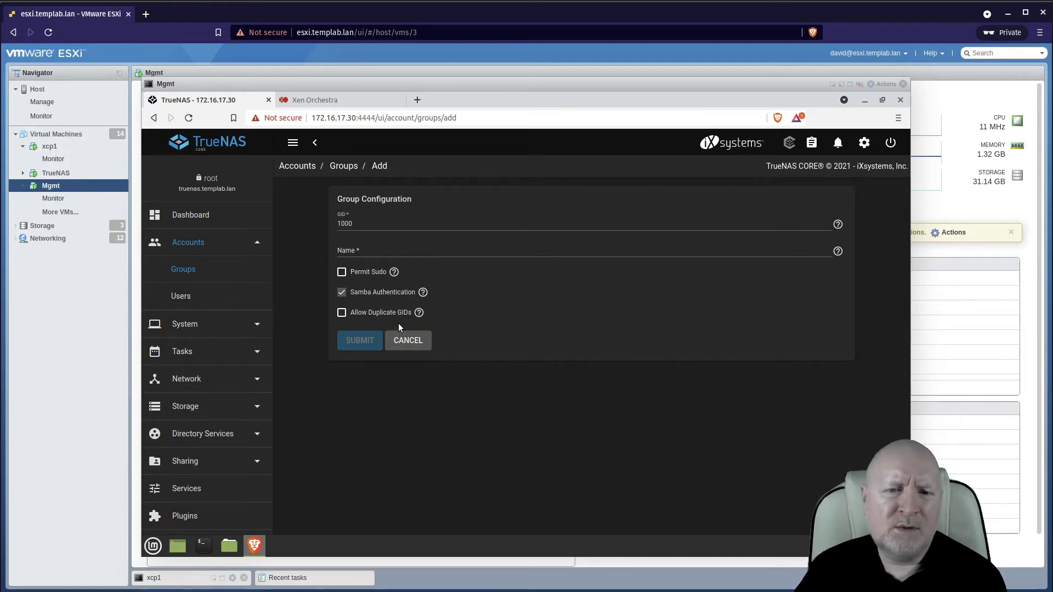
left_click(403, 337)
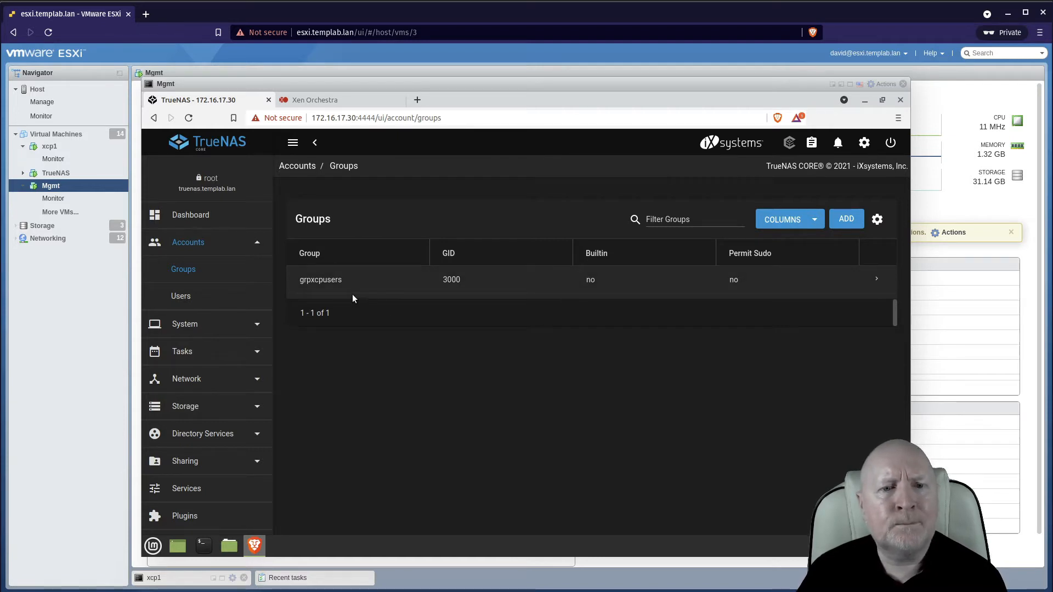
Start adding a new user with full name and username xcpuser, checking the username help.
left_click(178, 297)
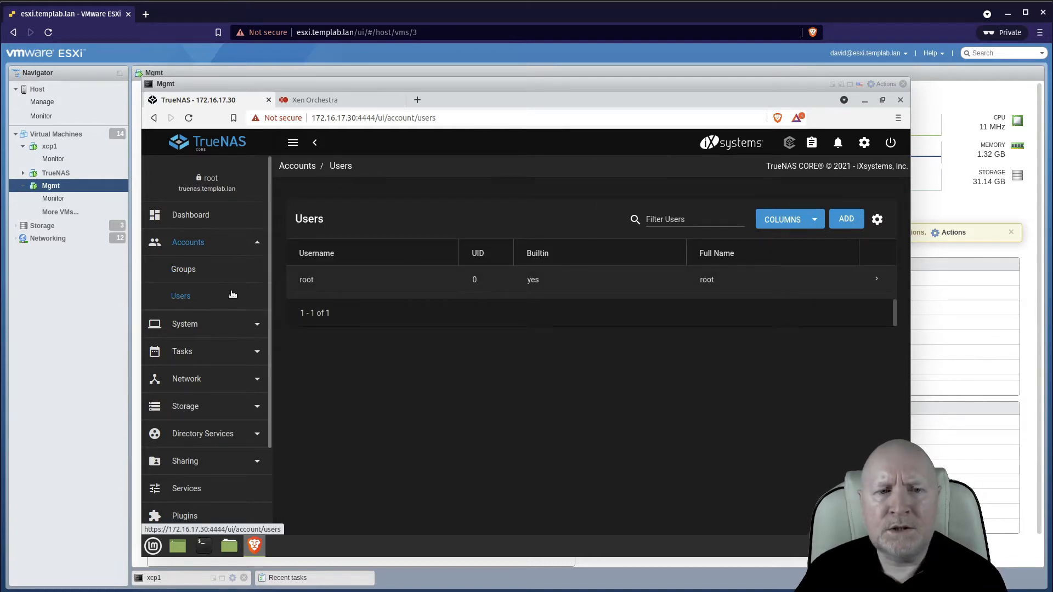
left_click(847, 219)
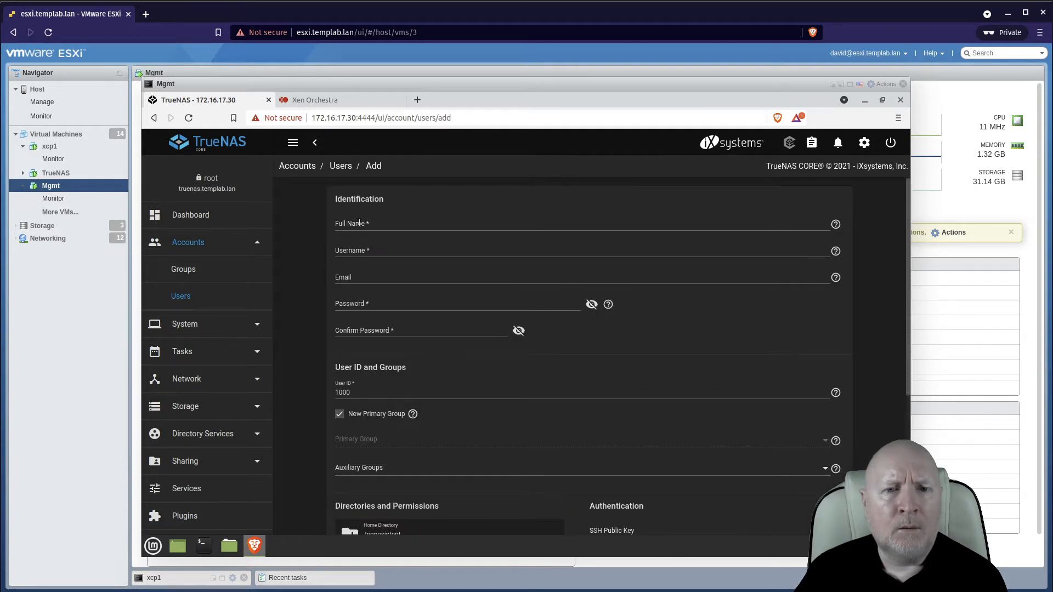
left_click(359, 223)
type("xzc")
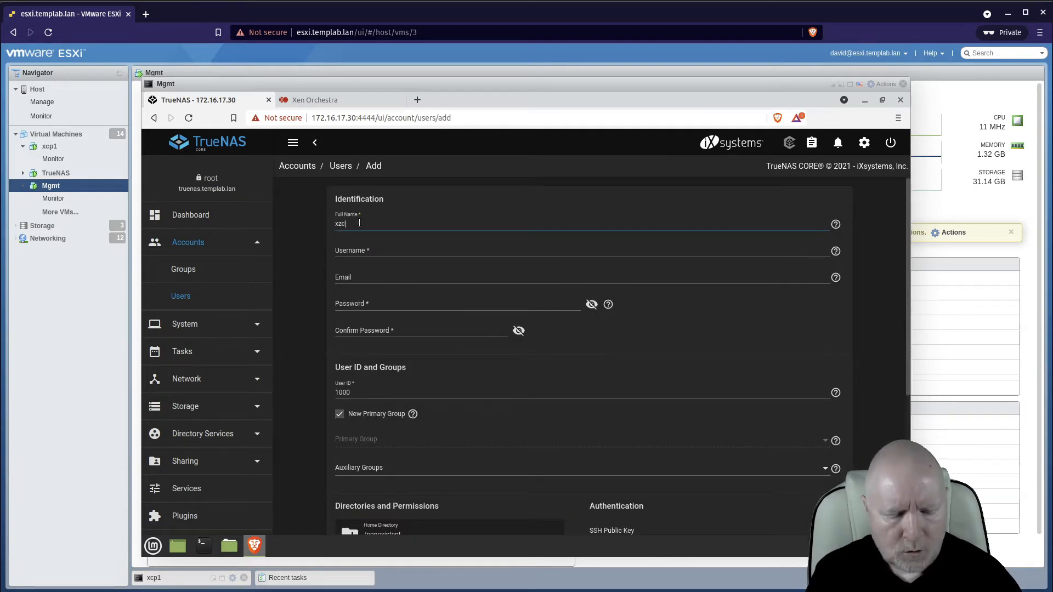
type("cpu")
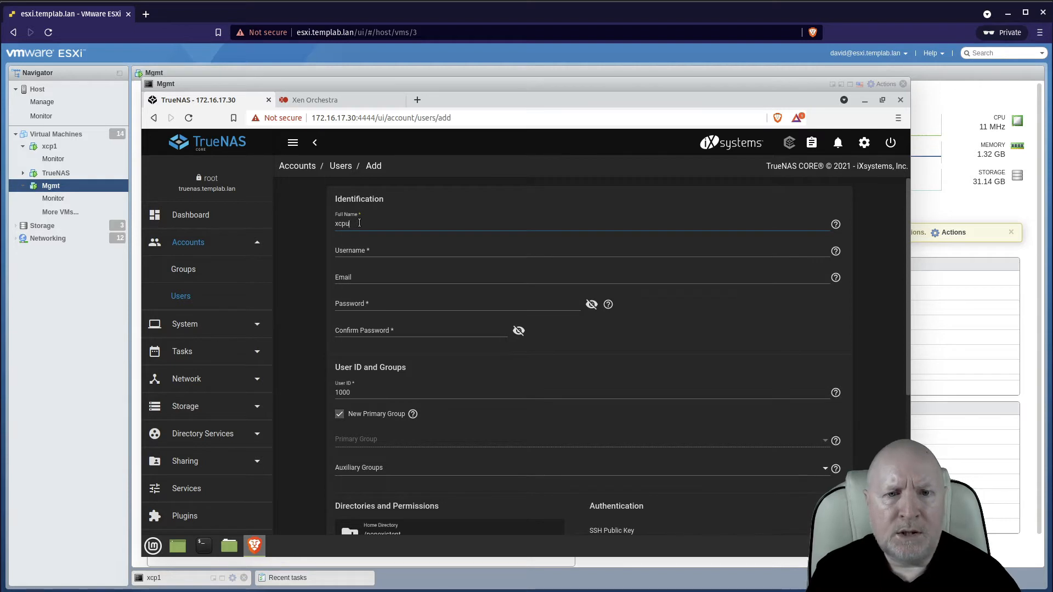
type("ser")
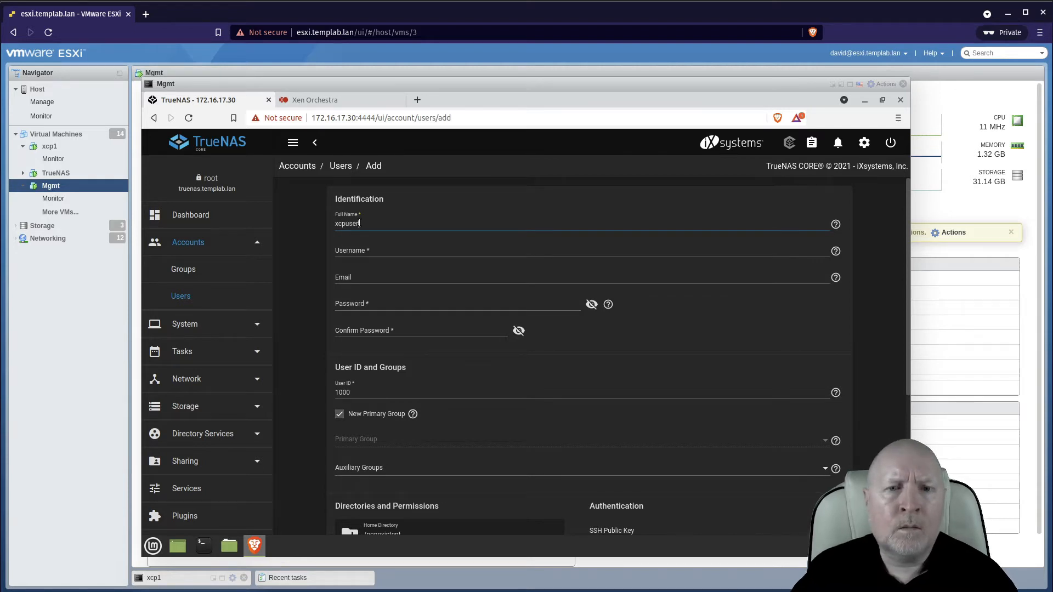
left_click(383, 253)
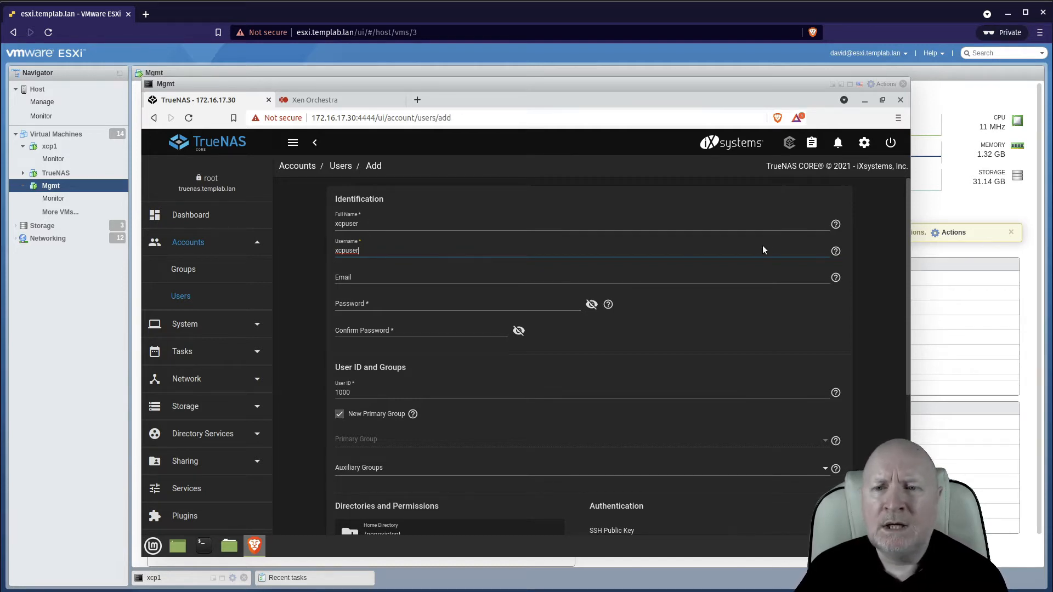
left_click(835, 250)
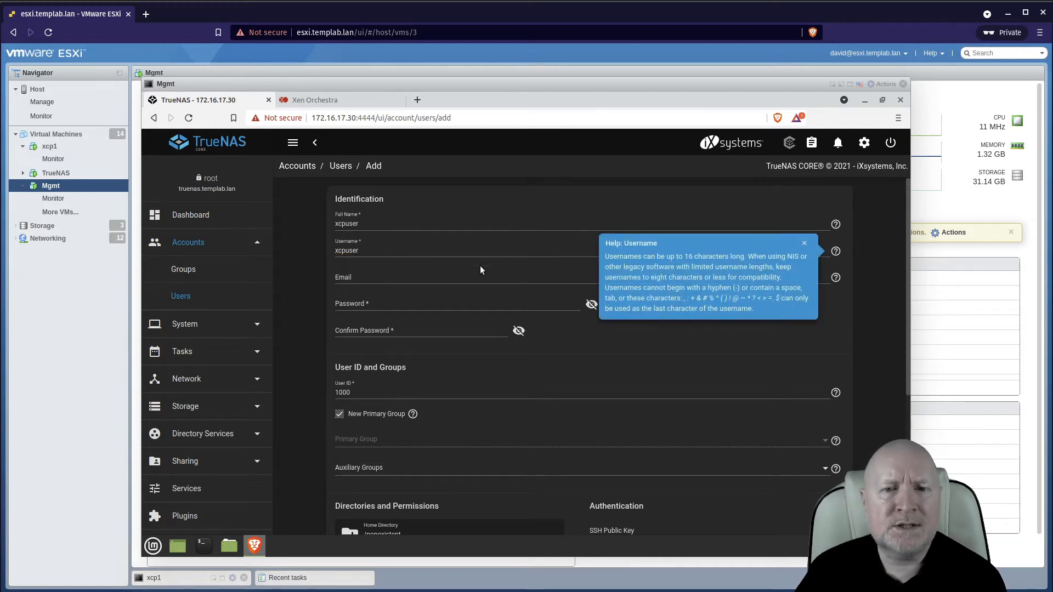
left_click(804, 243)
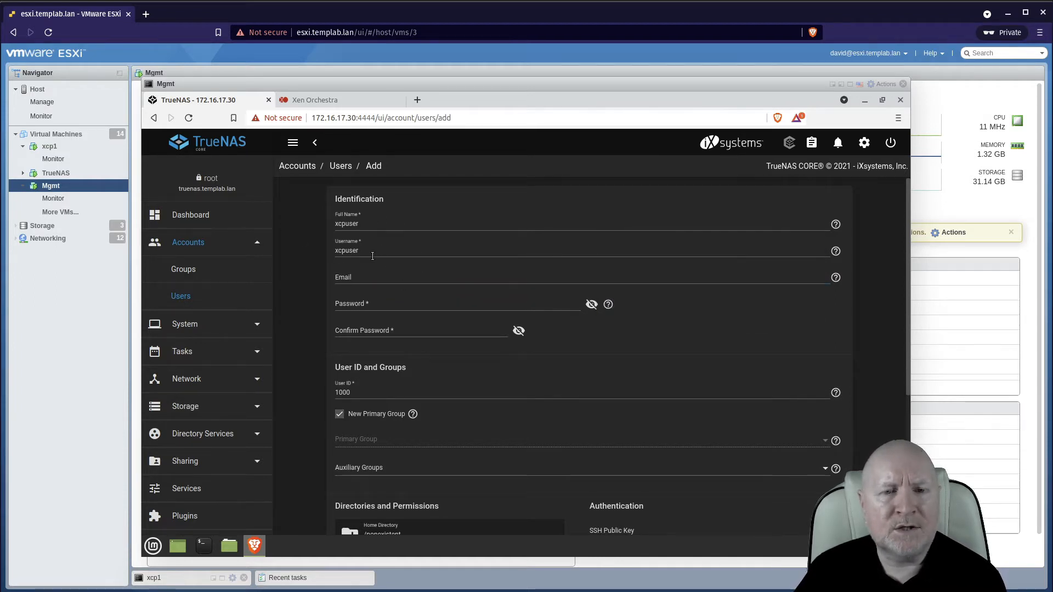
Enter and confirm the user's password.
left_click(430, 307)
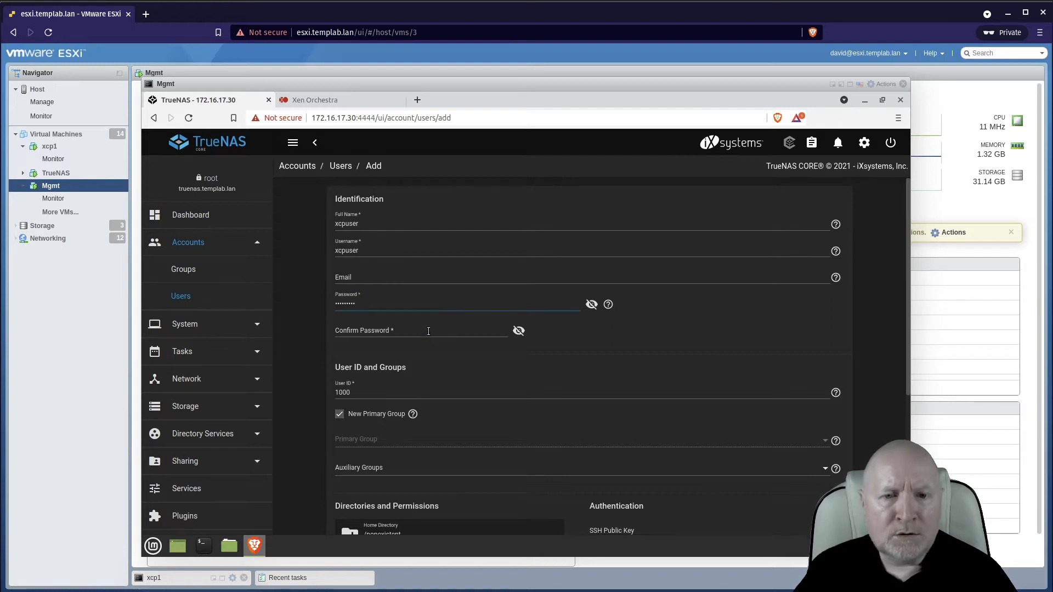
left_click(428, 331)
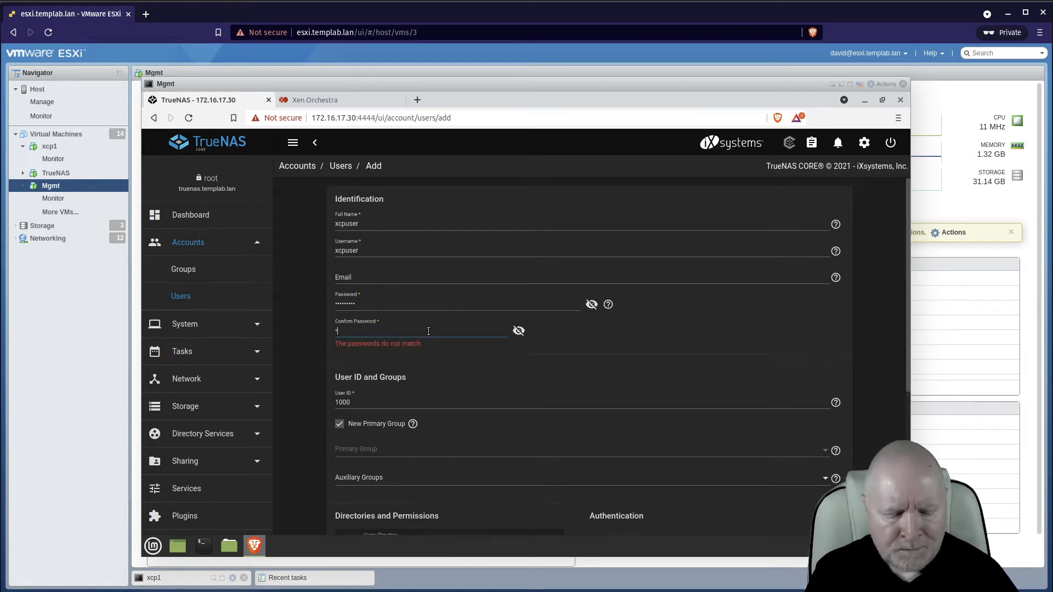
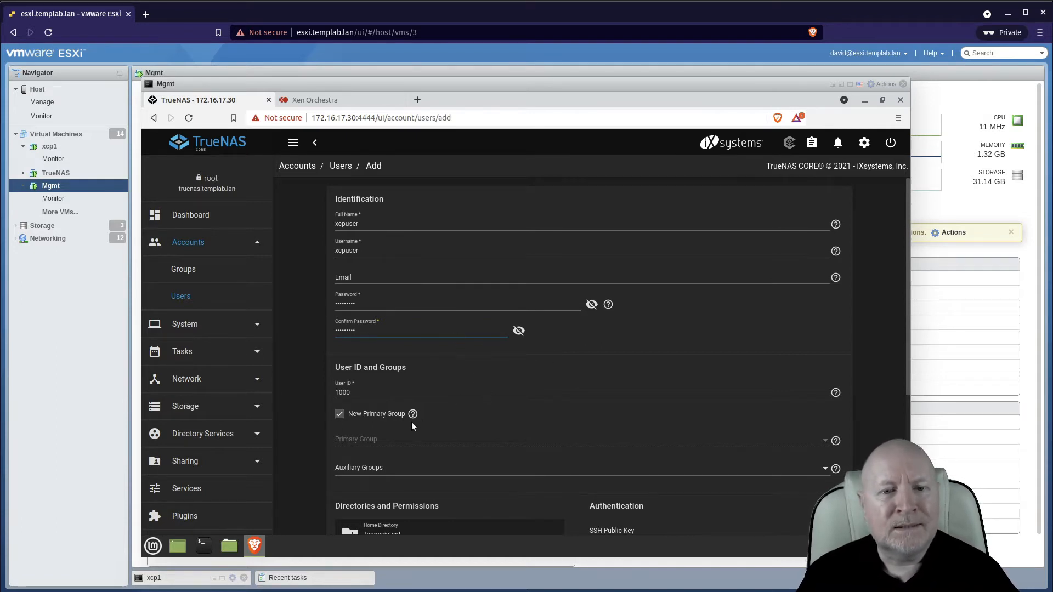
Set the user ID to 3000 and assign grpxcpusers as primary group instead of creating a new one.
left_click(340, 391)
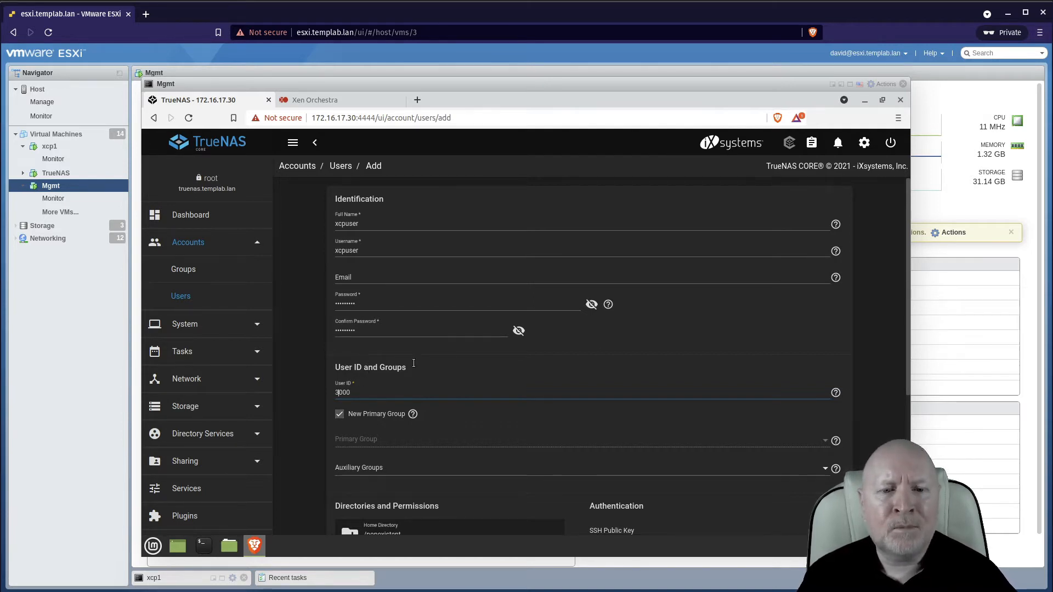
left_click(340, 415)
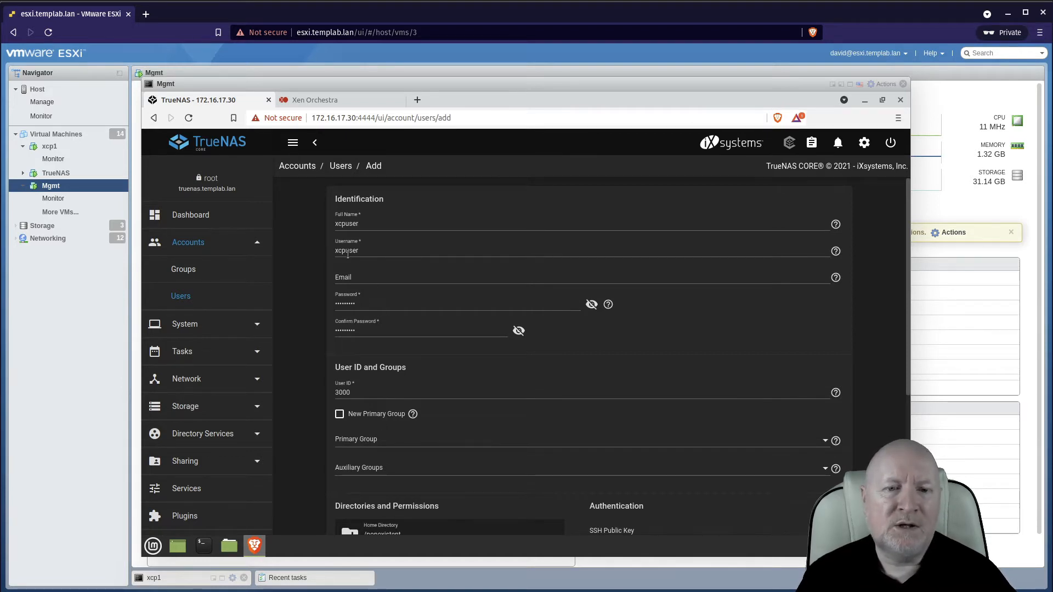
left_click(826, 443)
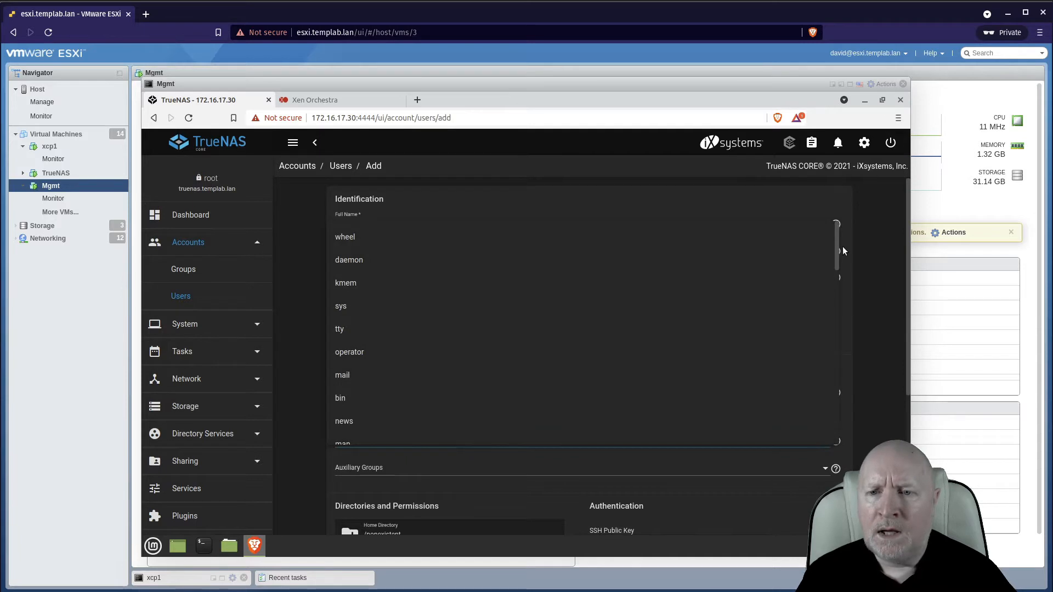
left_click_drag(838, 247, 834, 439)
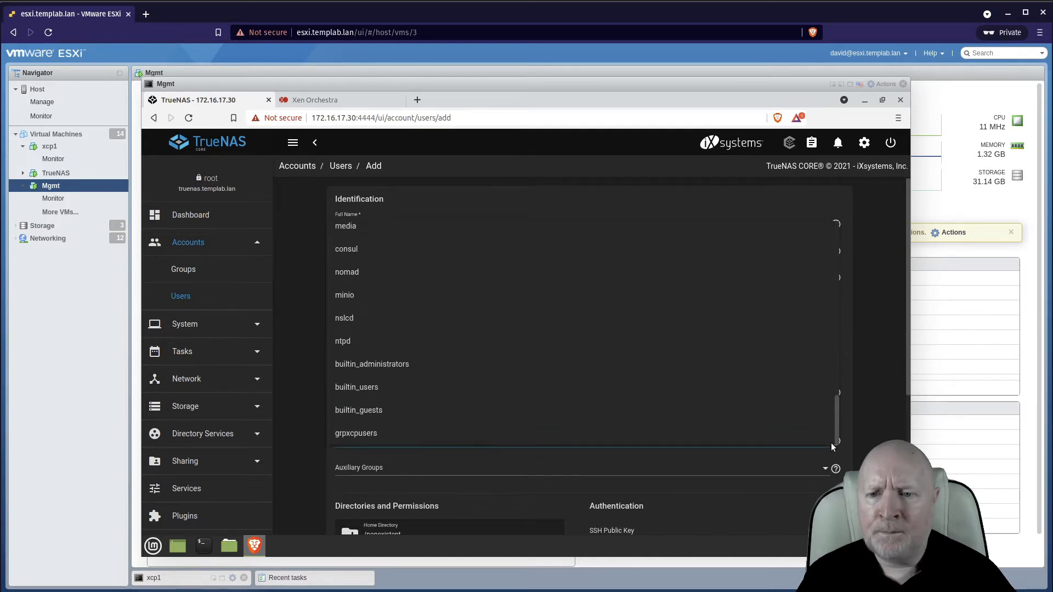
left_click(391, 434)
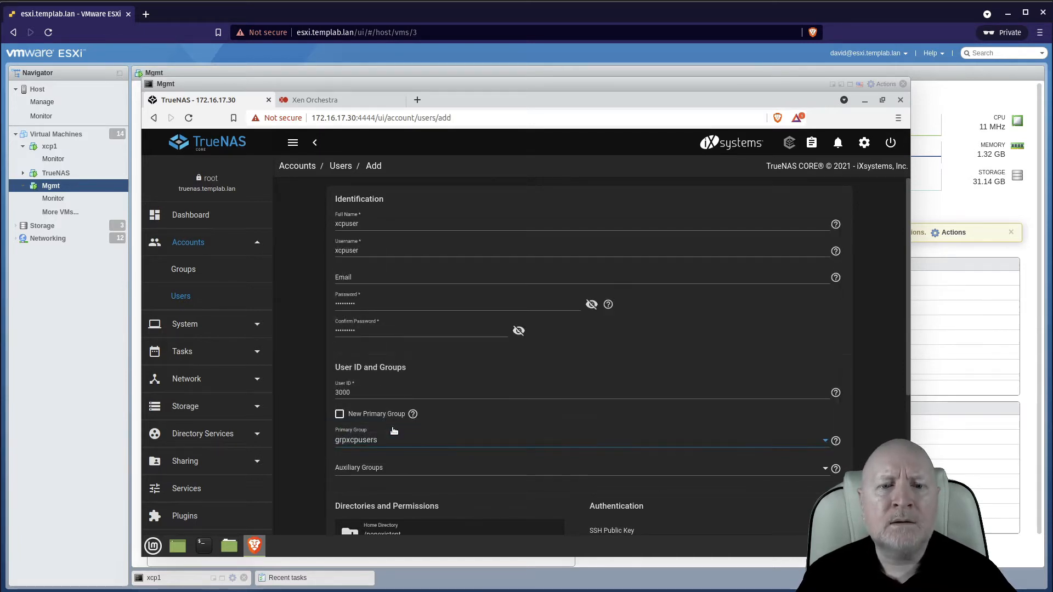
left_click(877, 408)
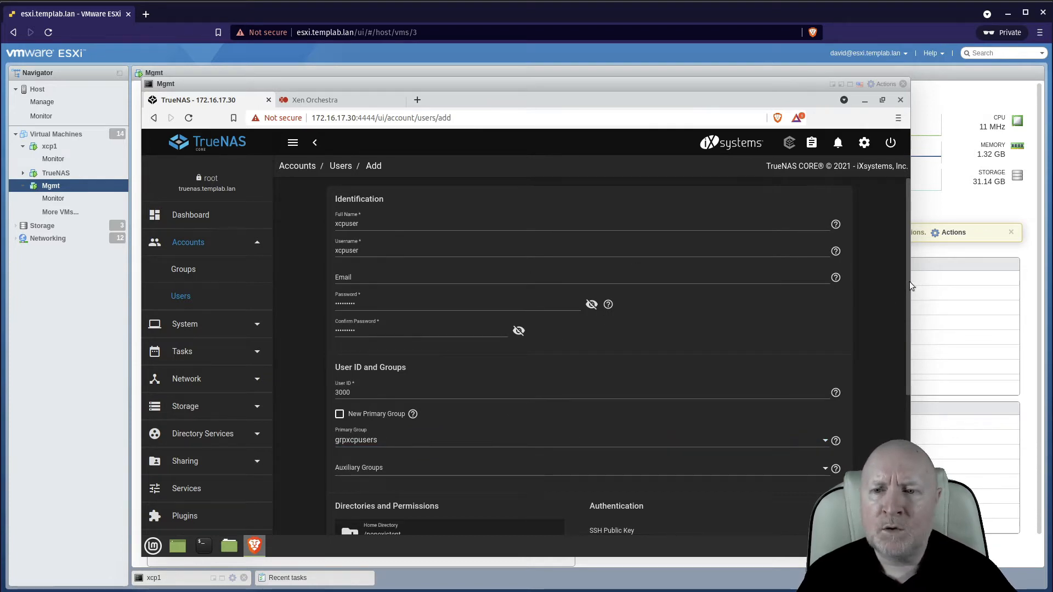
Disable Samba Authentication for the user and submit the new account.
left_click_drag(909, 281, 903, 378)
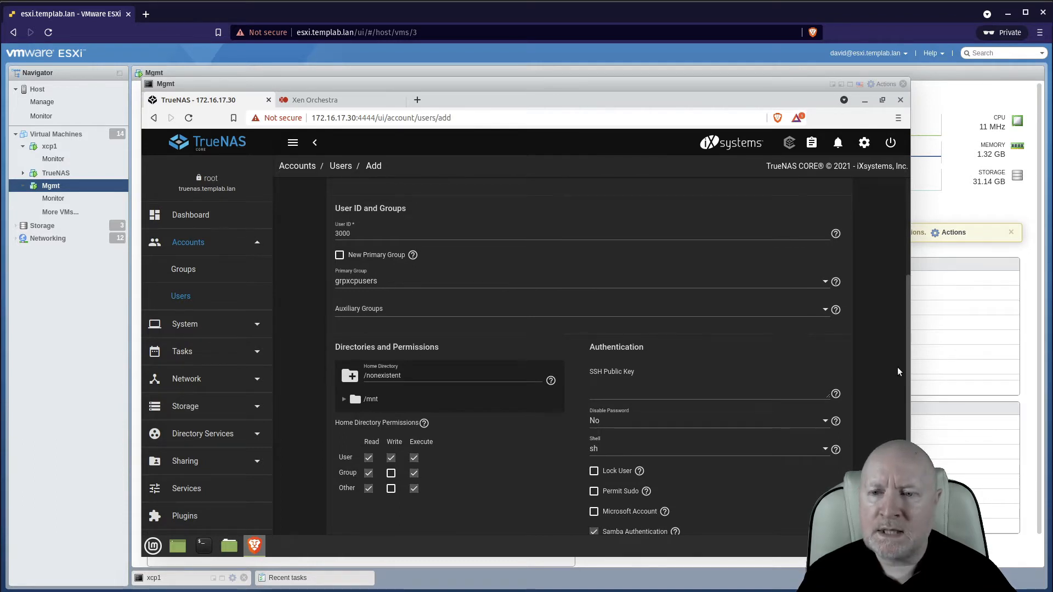
scroll(505, 279, "down", 2)
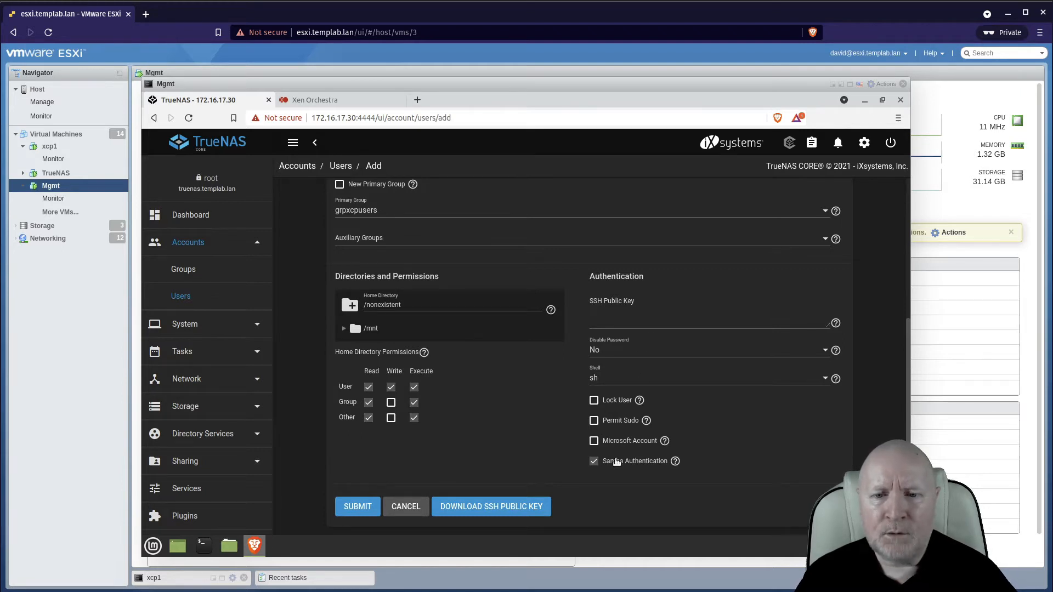
left_click(595, 463)
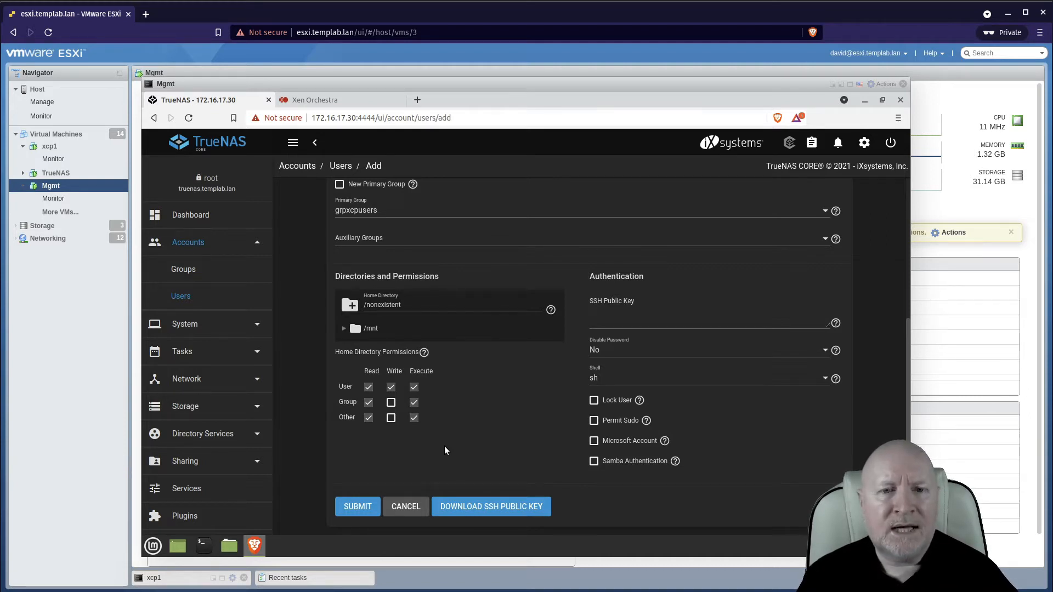
left_click(595, 462)
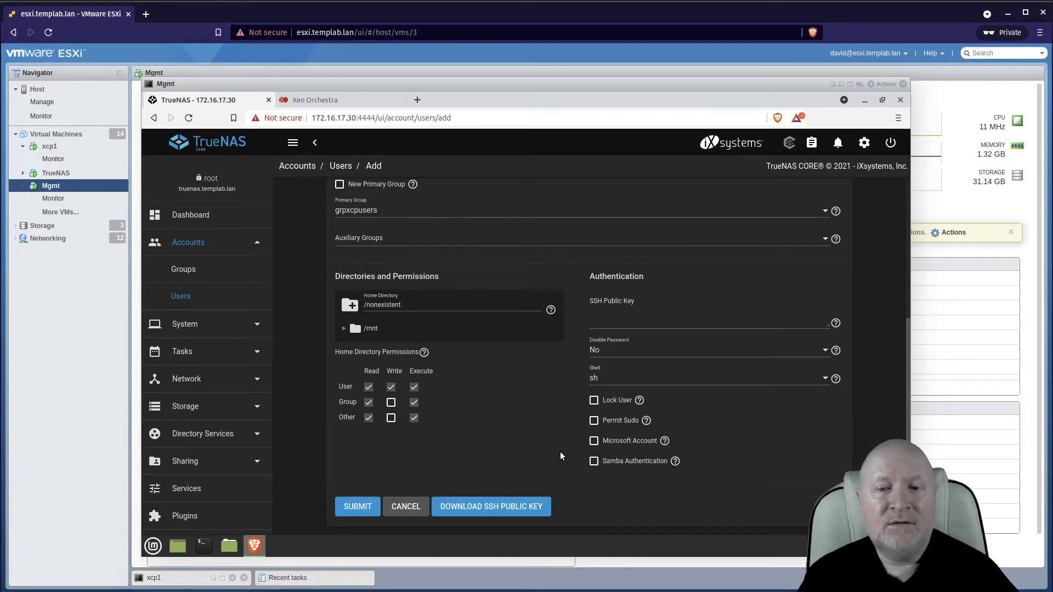
left_click(342, 507)
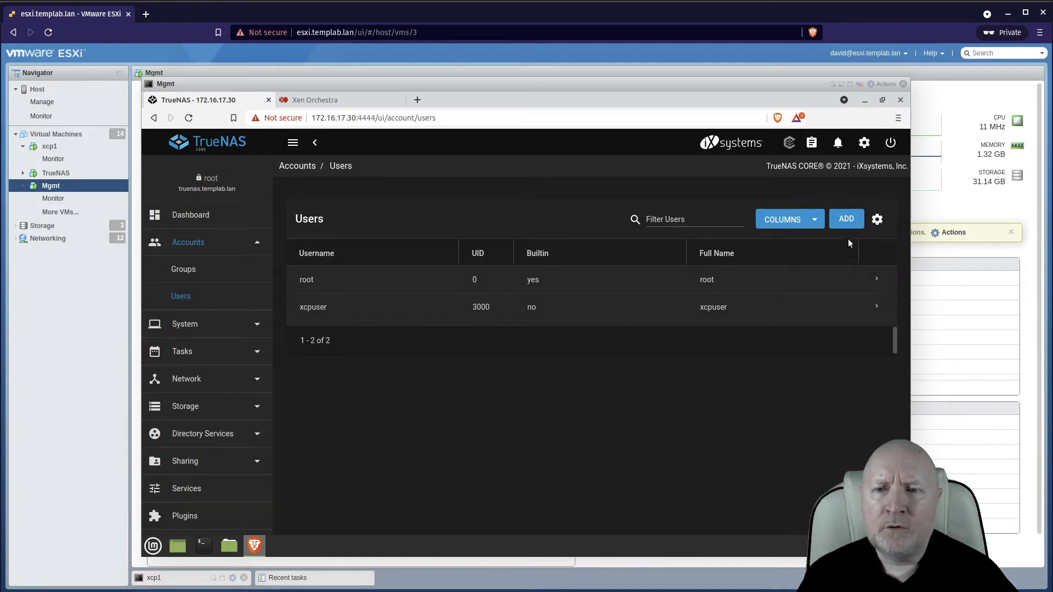
left_click(843, 224)
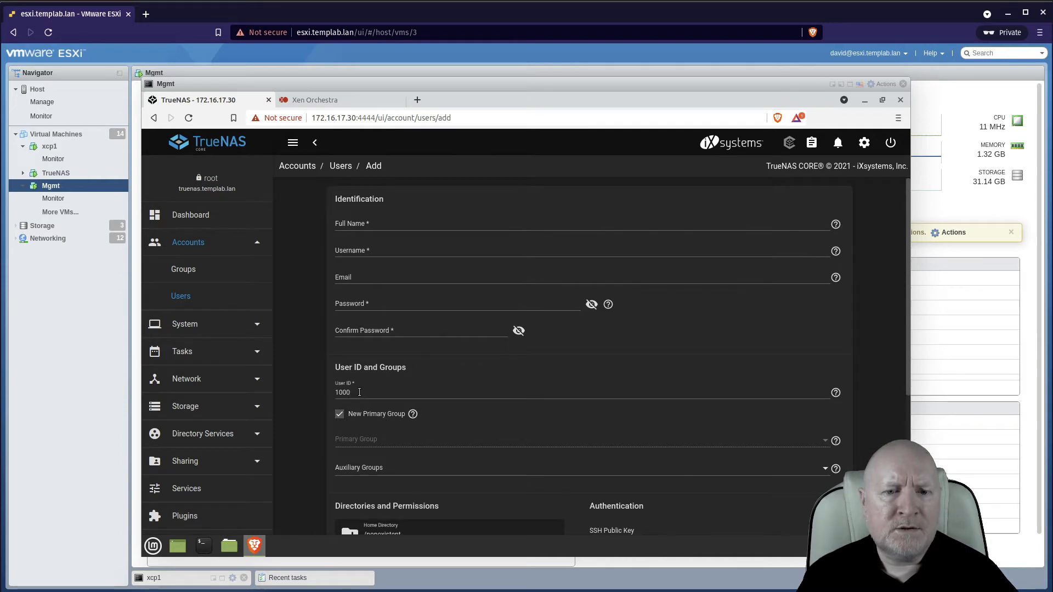
scroll(775, 442, "down", 5)
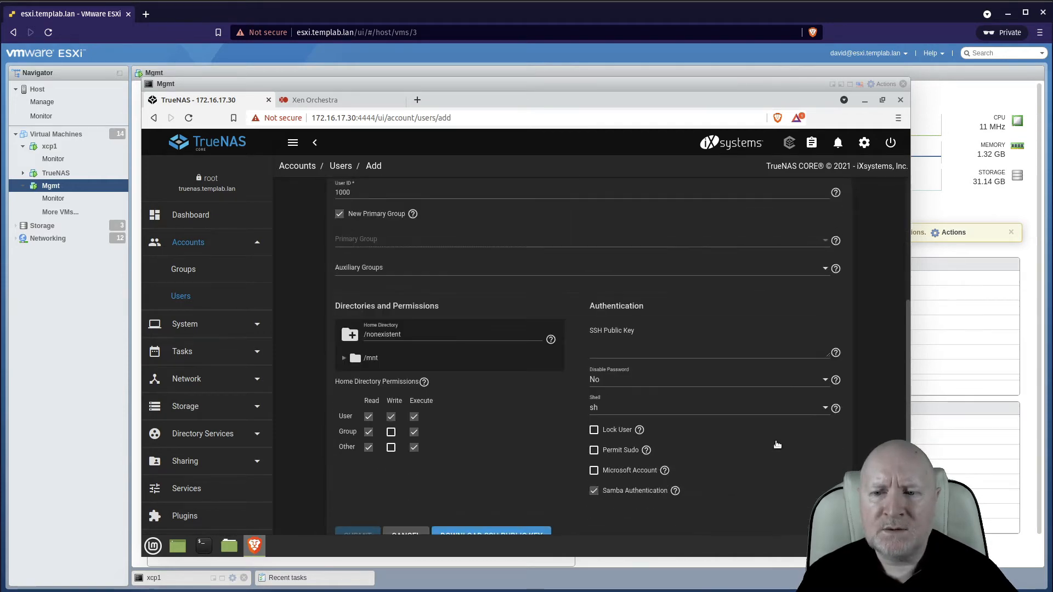
left_click(406, 505)
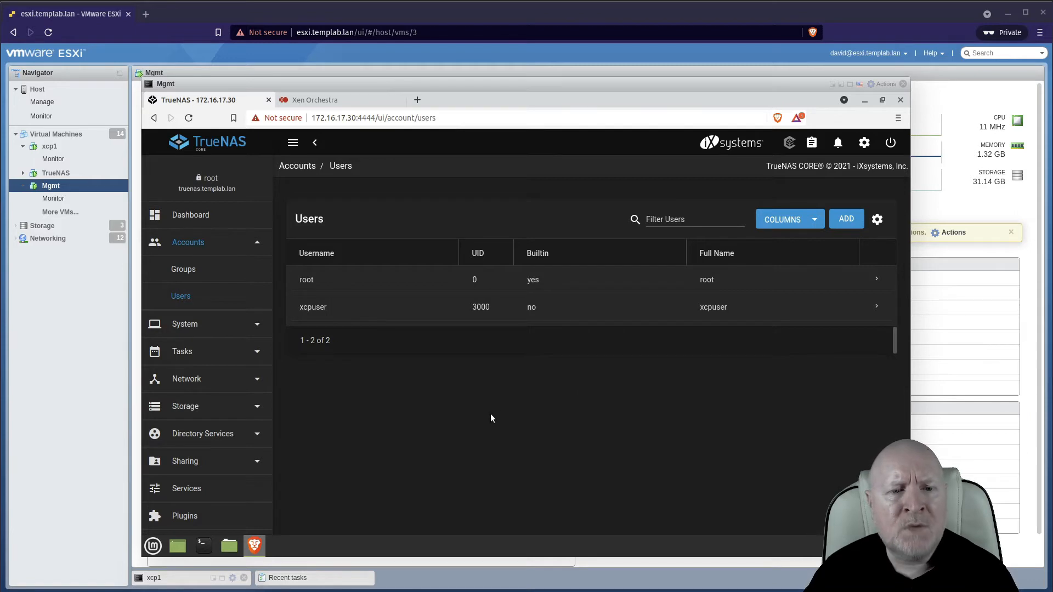
Start adding a new dataset under Pool1 and name it ISOS.
left_click(253, 406)
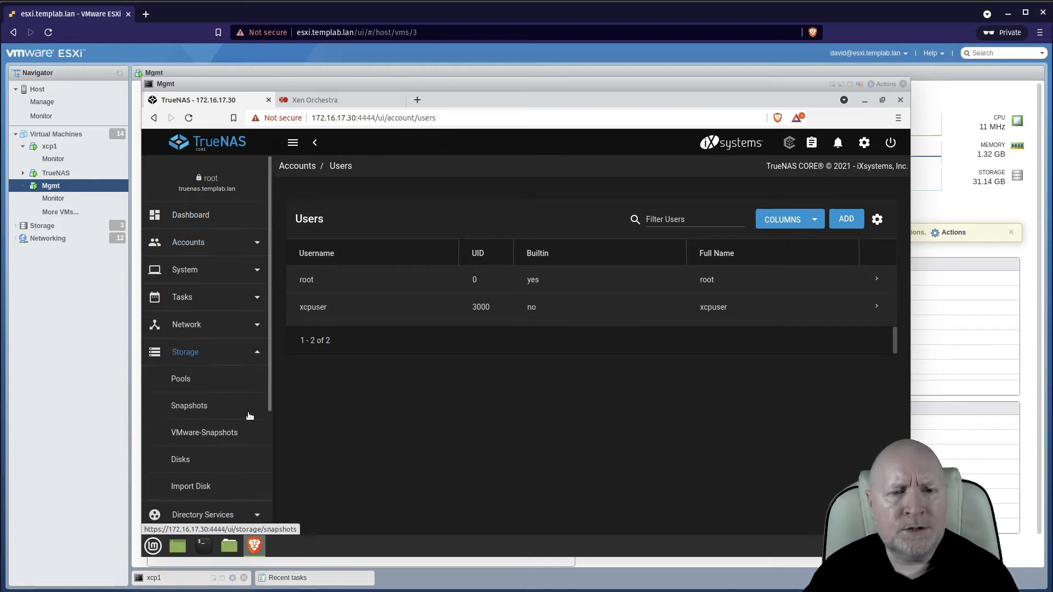
left_click(193, 380)
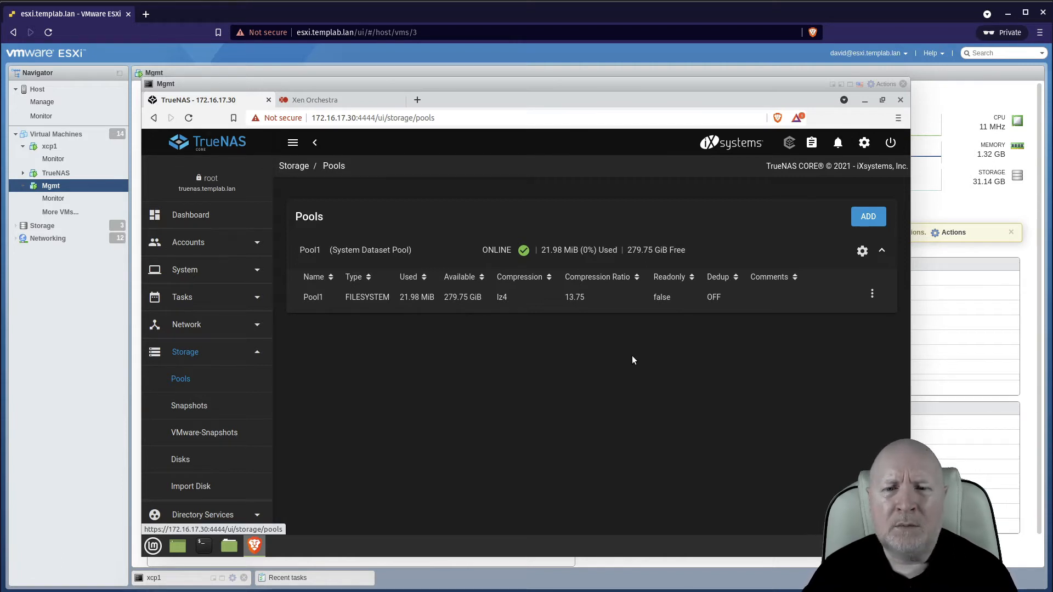
left_click(541, 295)
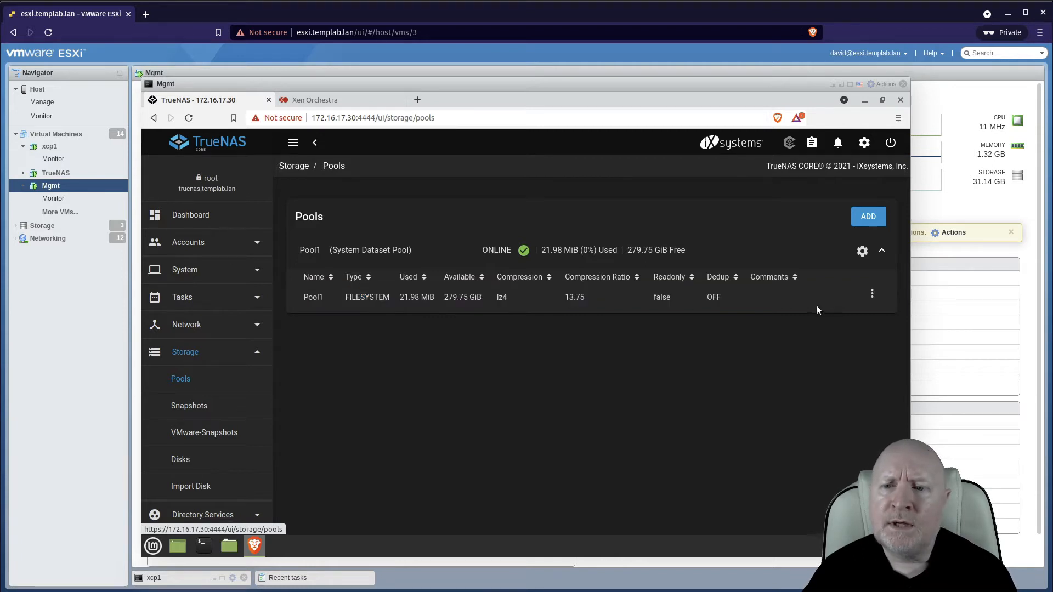
left_click(840, 300)
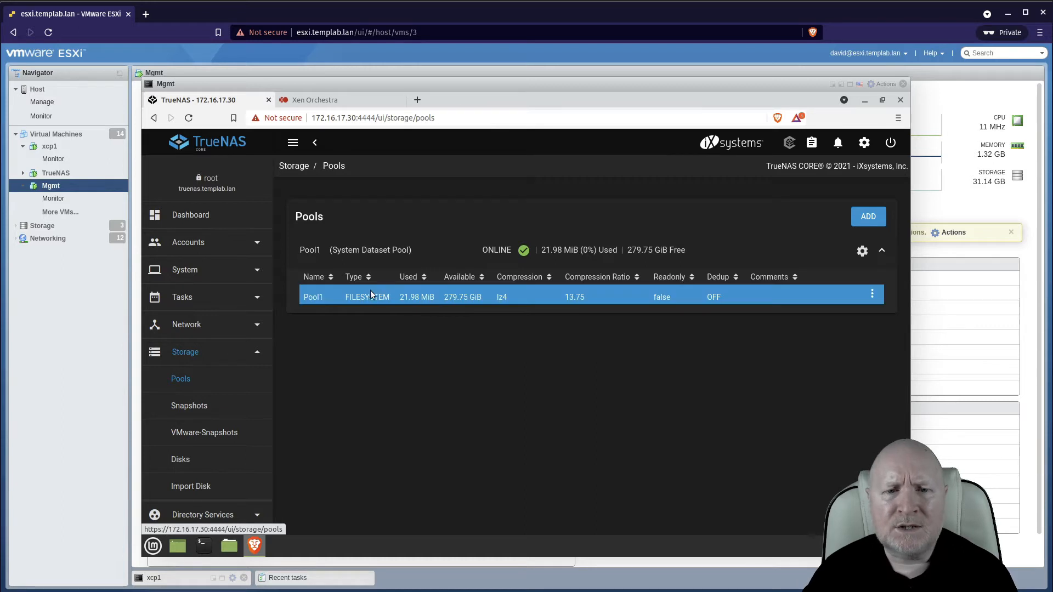
left_click(871, 294)
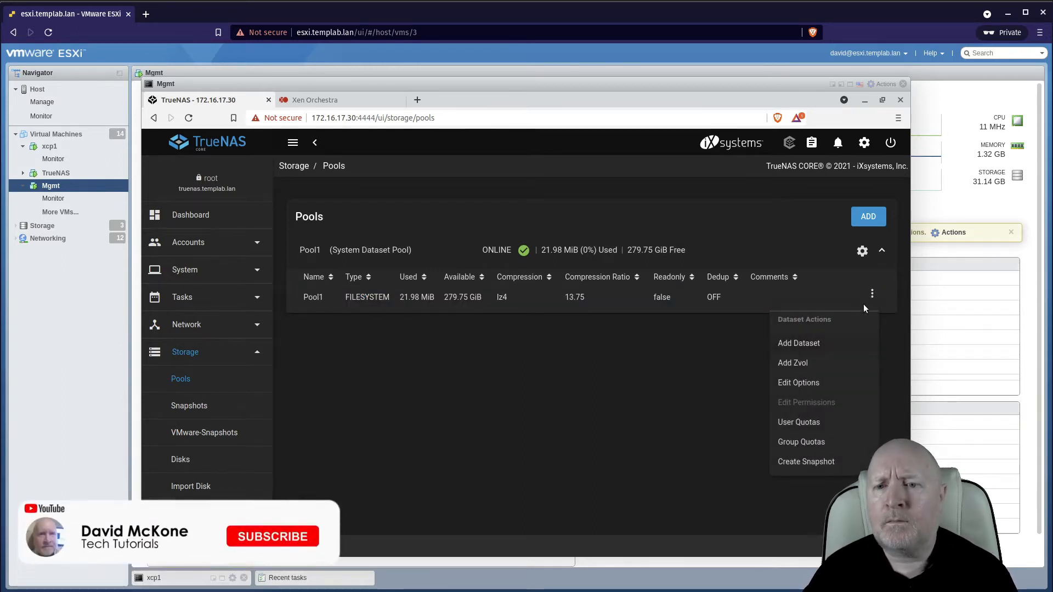
left_click(791, 343)
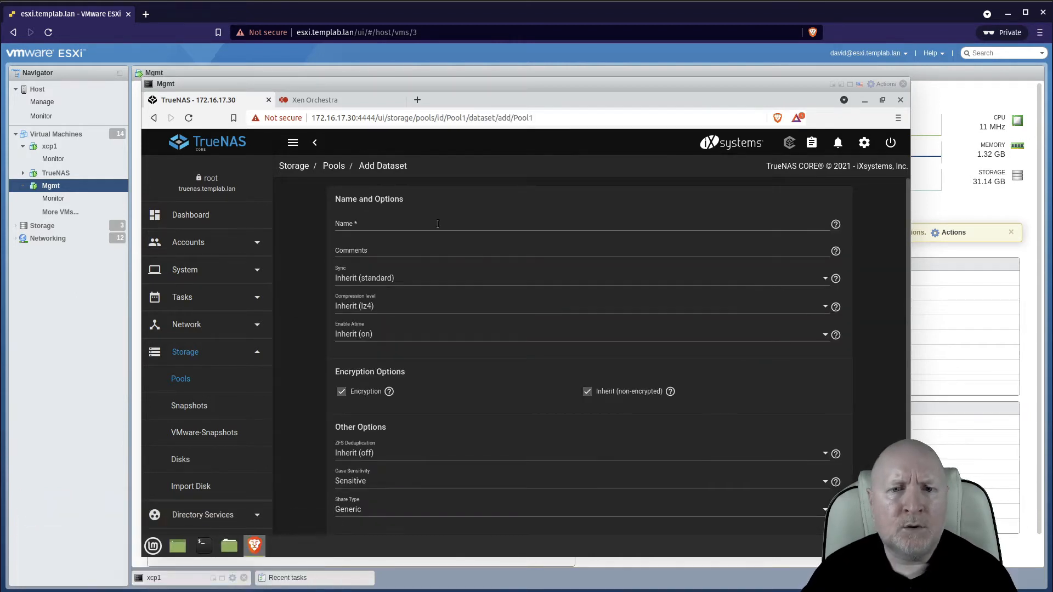
left_click(437, 224)
type("ISOS")
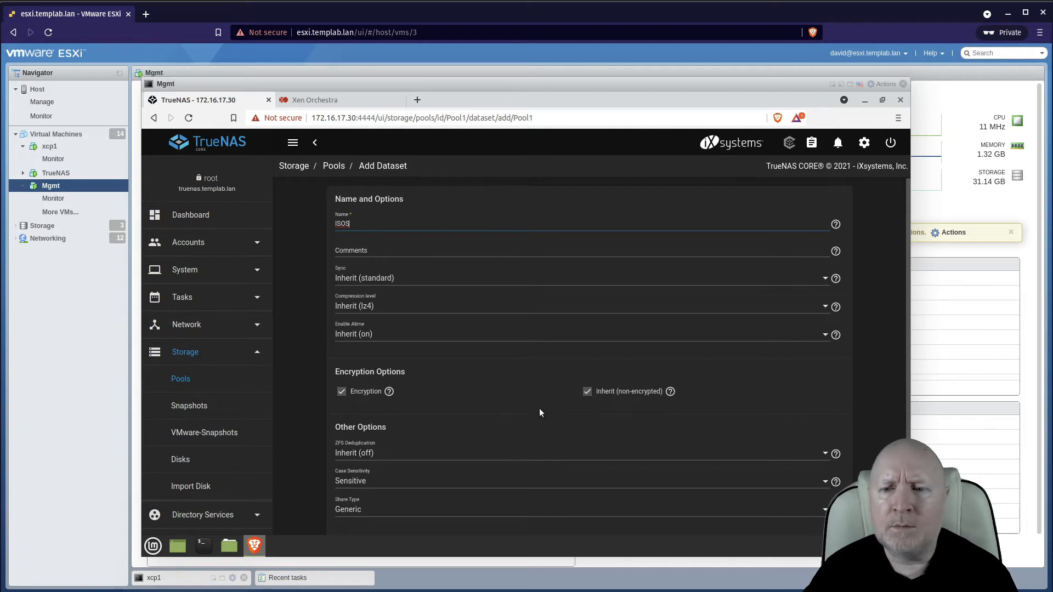
Review the new dataset's options, including the compression level choices, without changing them.
scroll(539, 412, "down", 1)
scroll(538, 409, "down", 1)
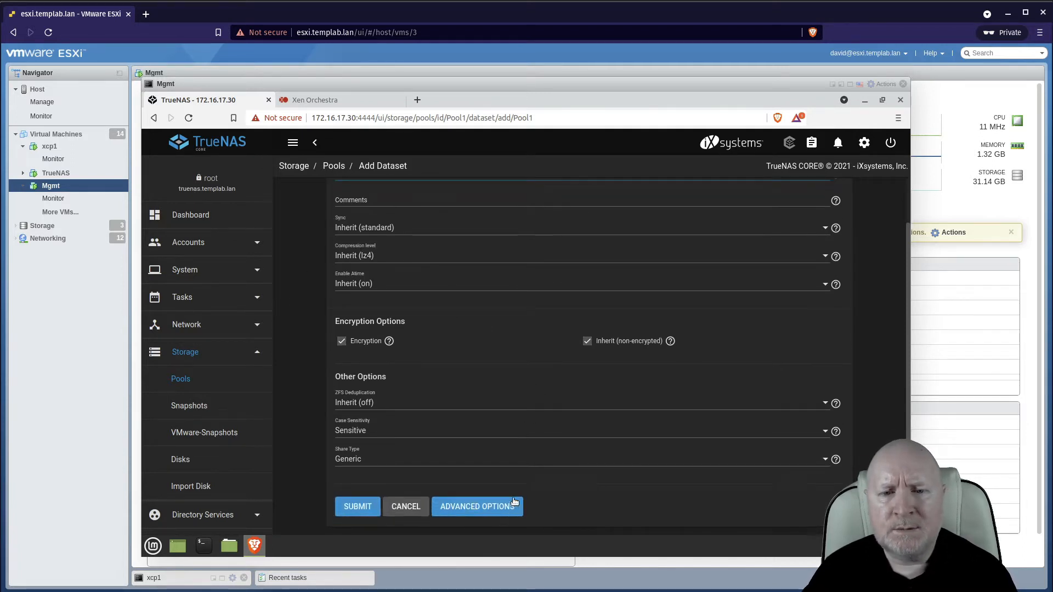
scroll(483, 454, "up", 1)
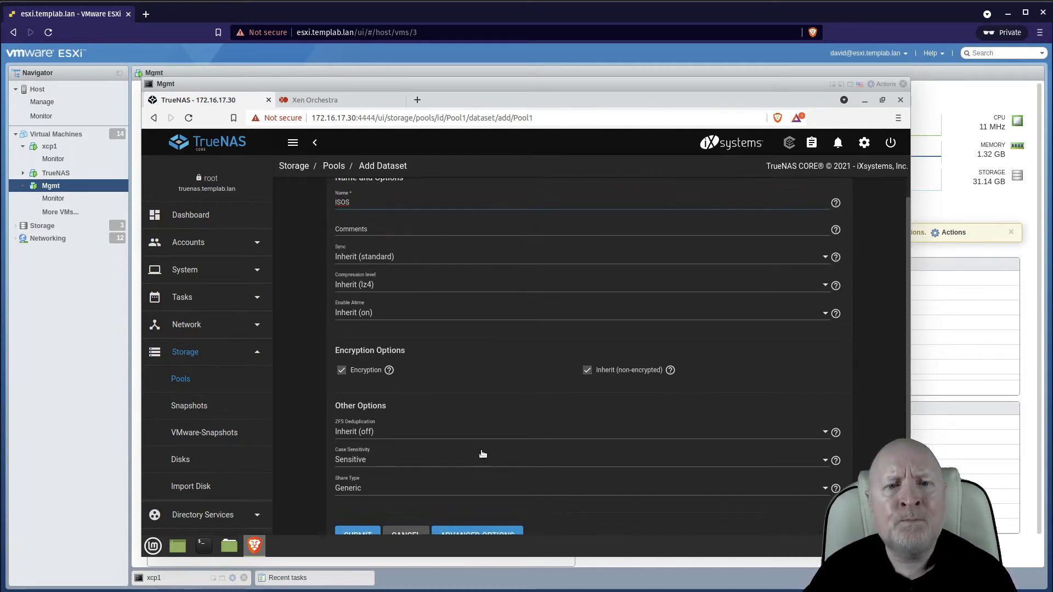
scroll(482, 454, "up", 1)
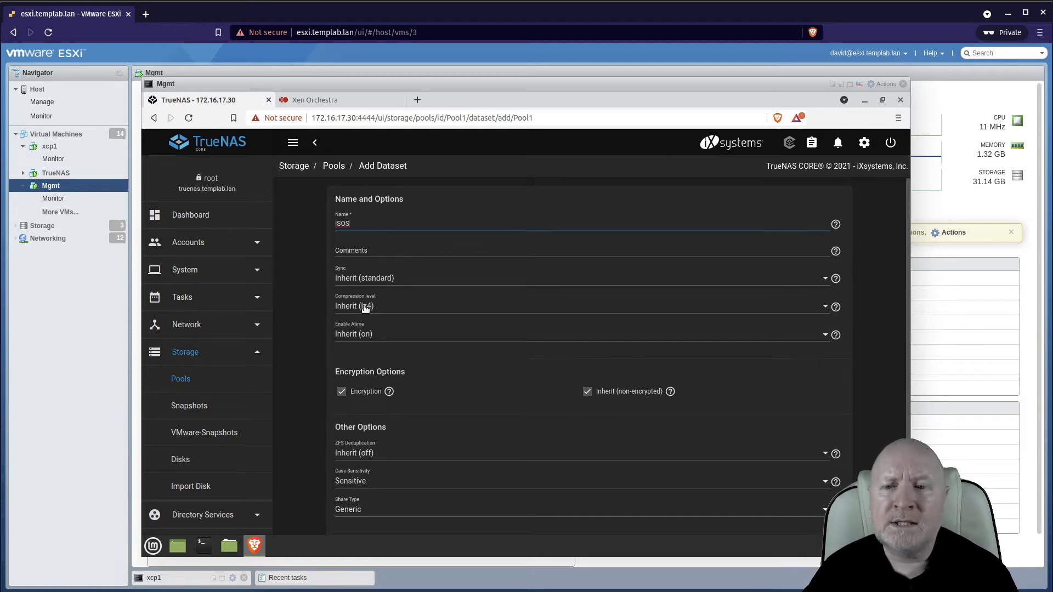
left_click(825, 308)
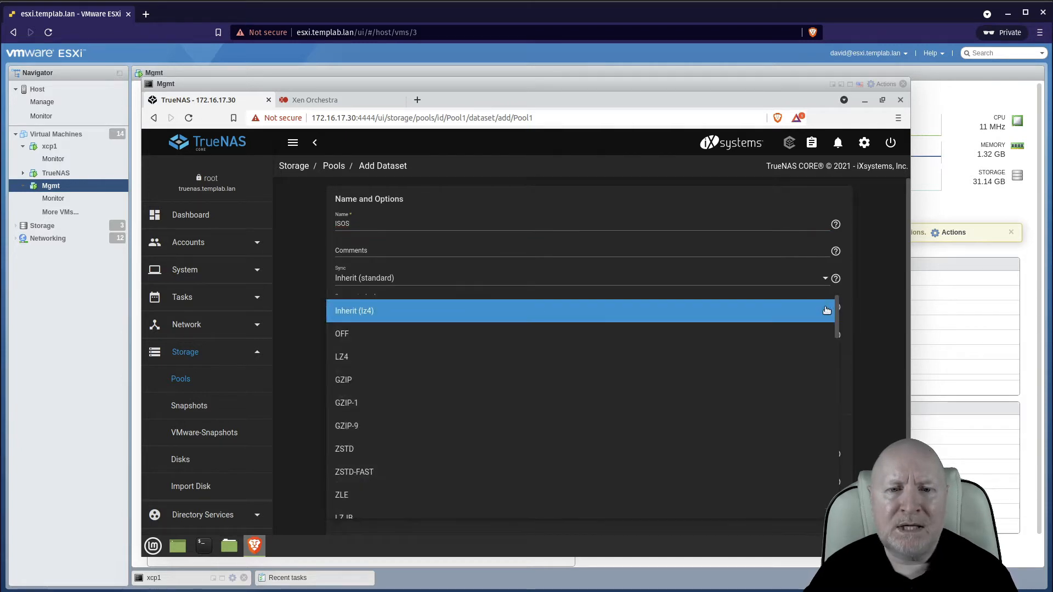
left_click(893, 302)
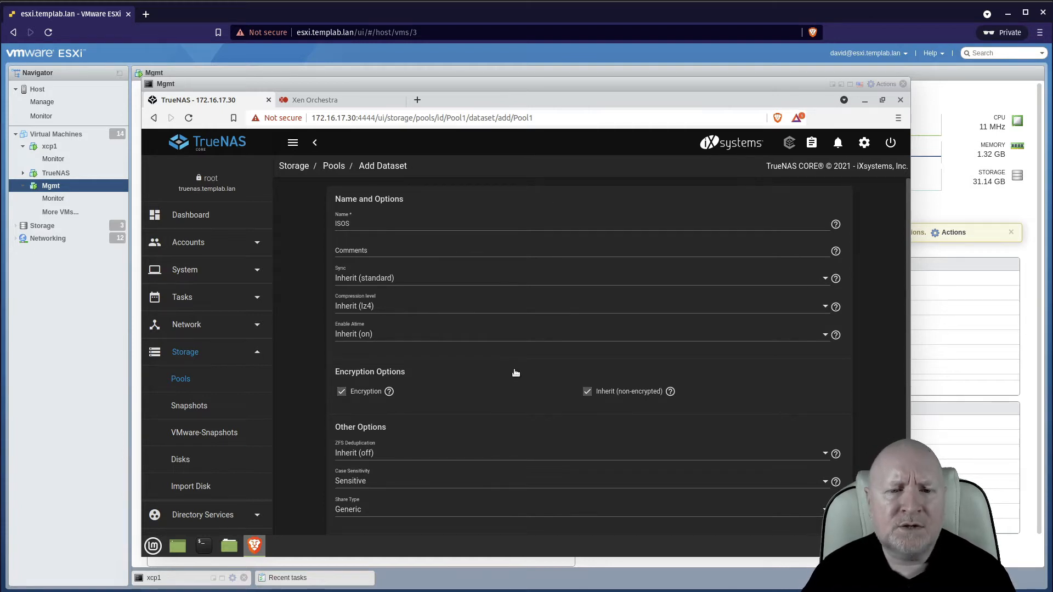
scroll(534, 423, "down", 2)
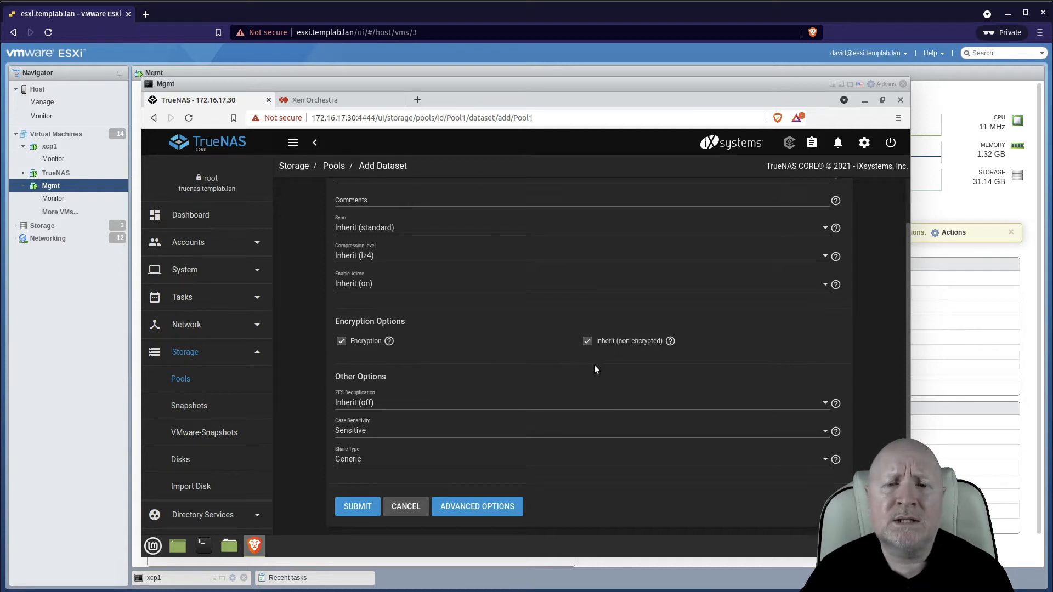
Submit the ISOS dataset, keeping encryption inherited from the pool.
left_click(587, 343)
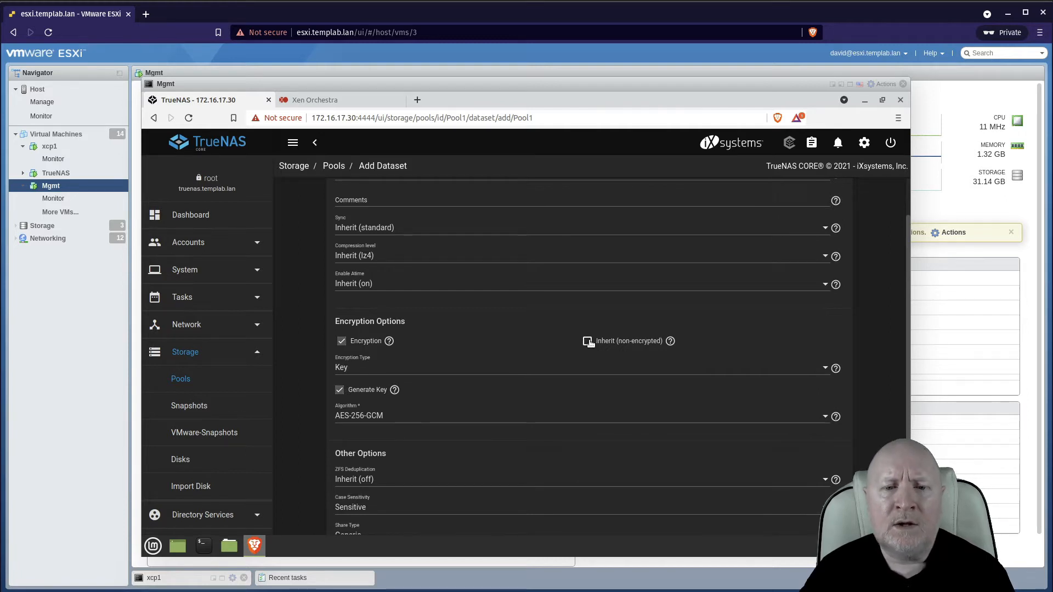
left_click(588, 341)
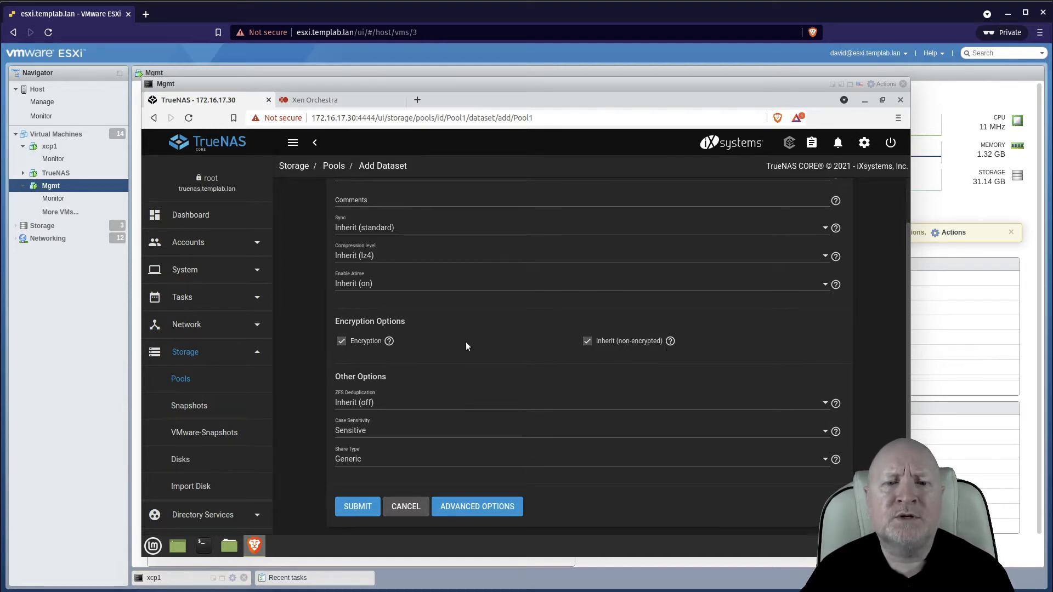
left_click(352, 514)
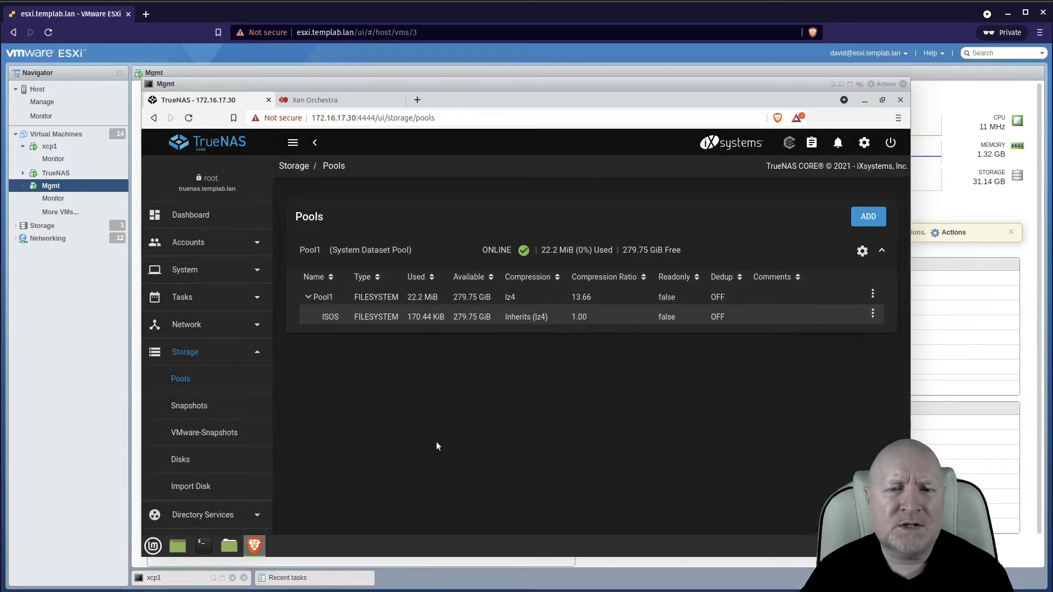
Inspect the ISOS dataset's edit options, including advanced options, and leave without saving.
left_click(871, 317)
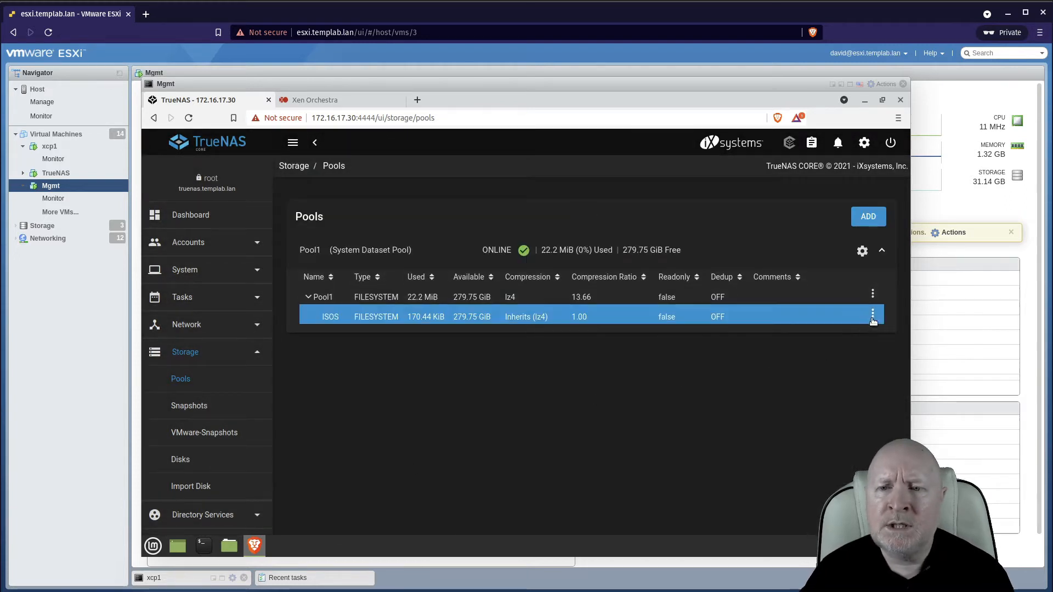
left_click(873, 315)
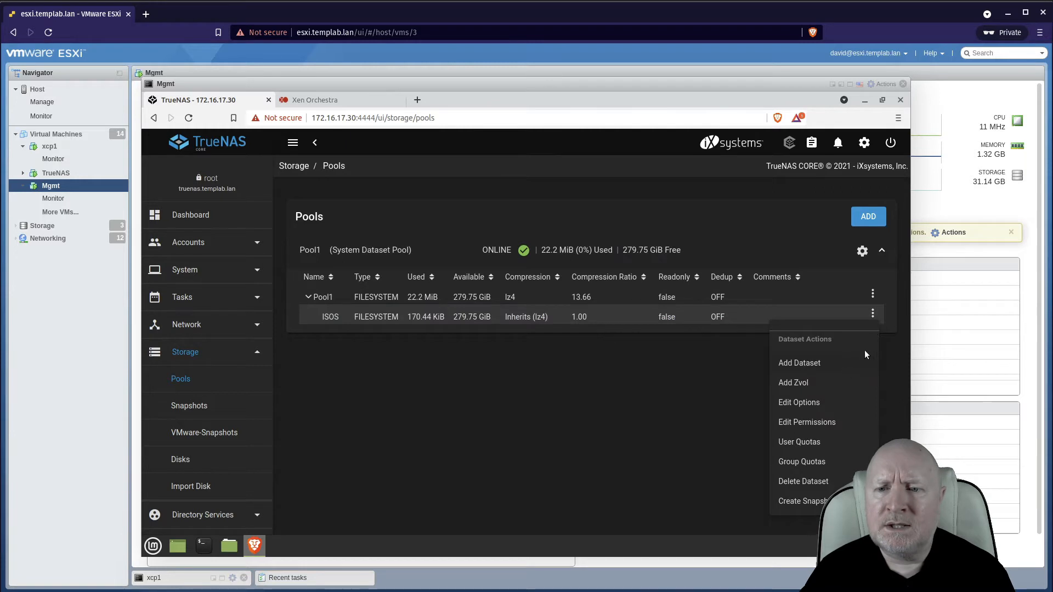
left_click(829, 404)
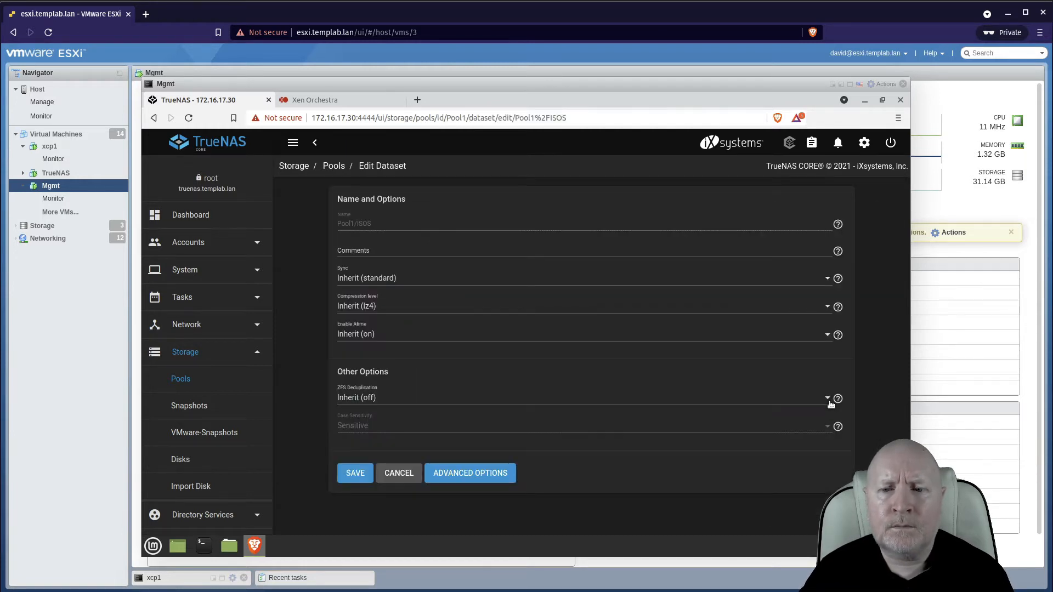
left_click(501, 482)
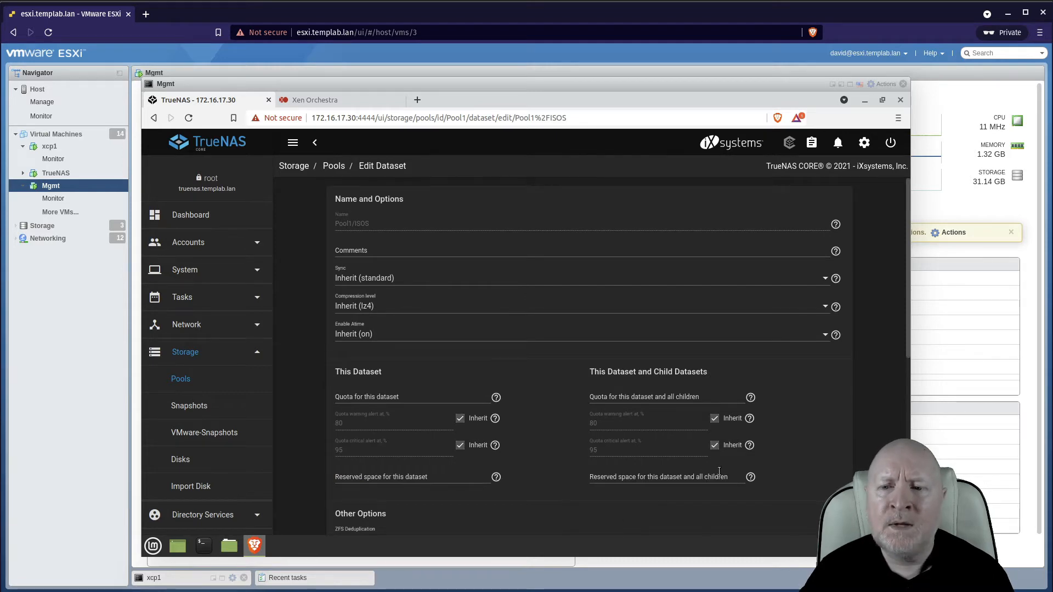
scroll(794, 443, "down", 1)
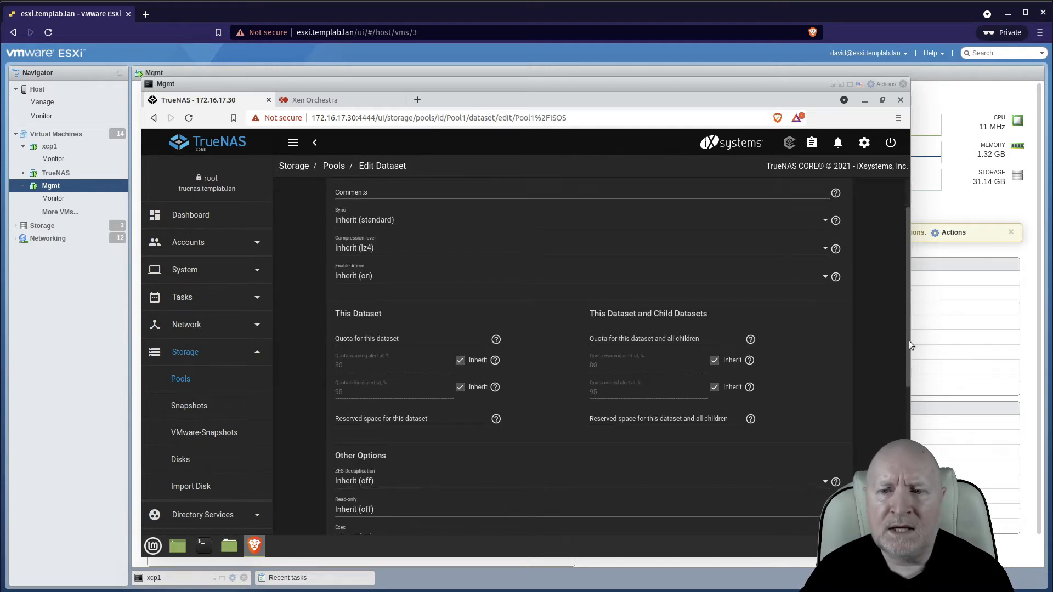
scroll(901, 396, "down", 5)
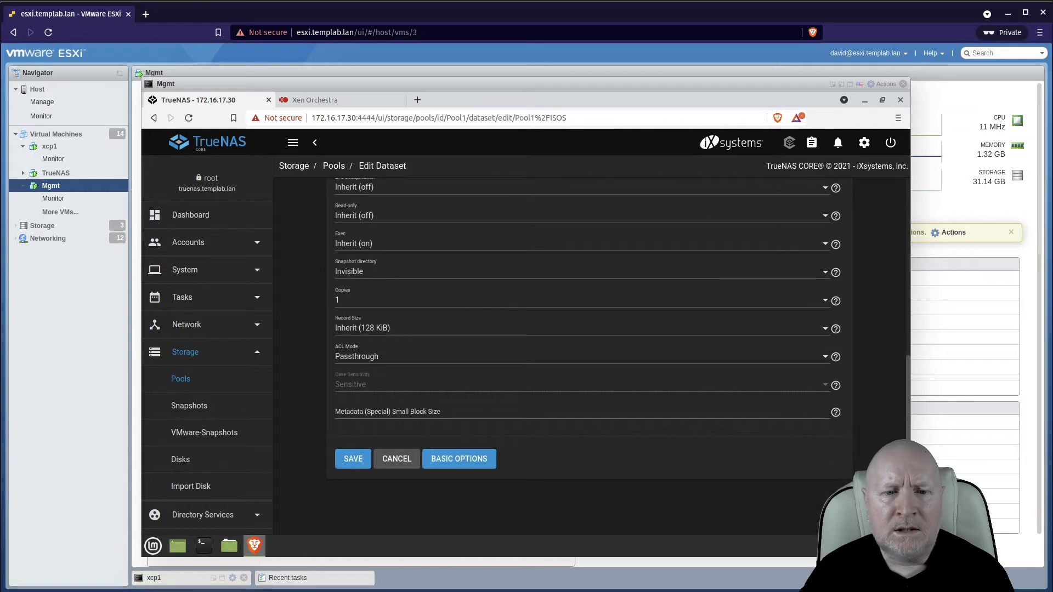
left_click(408, 455)
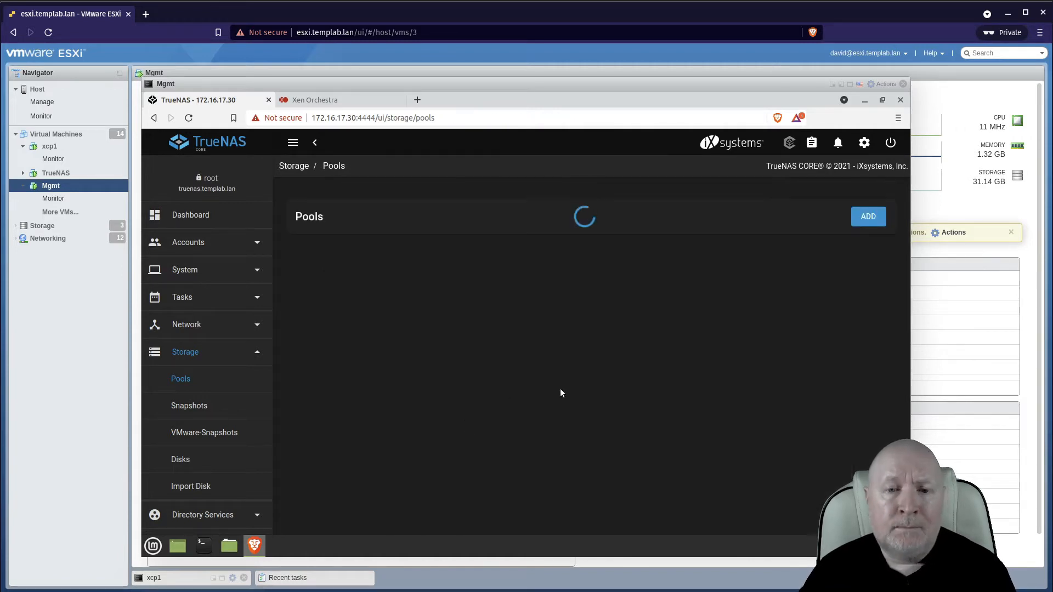
left_click(540, 321)
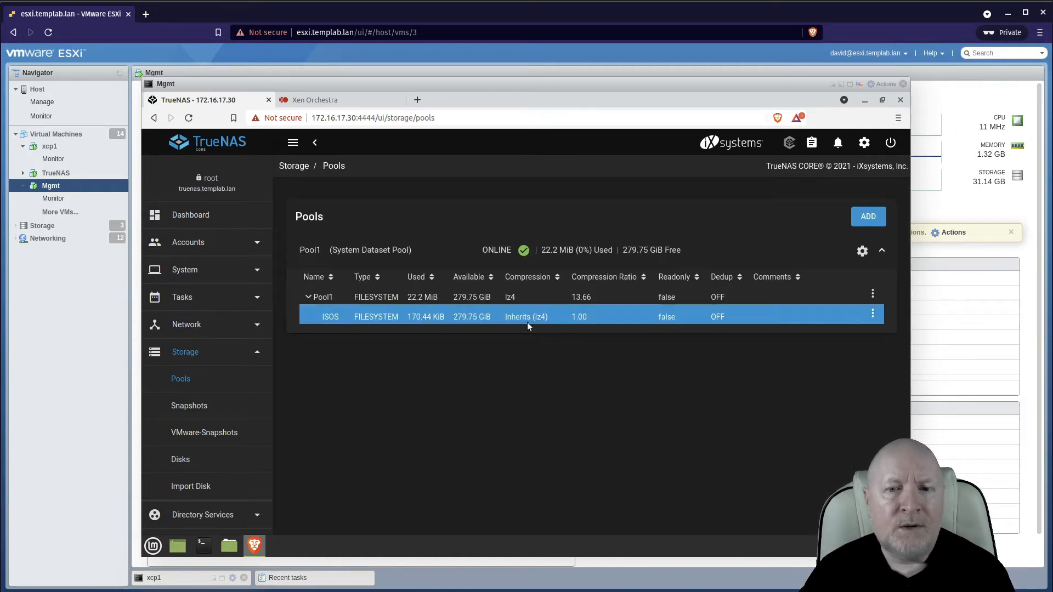
left_click(460, 296)
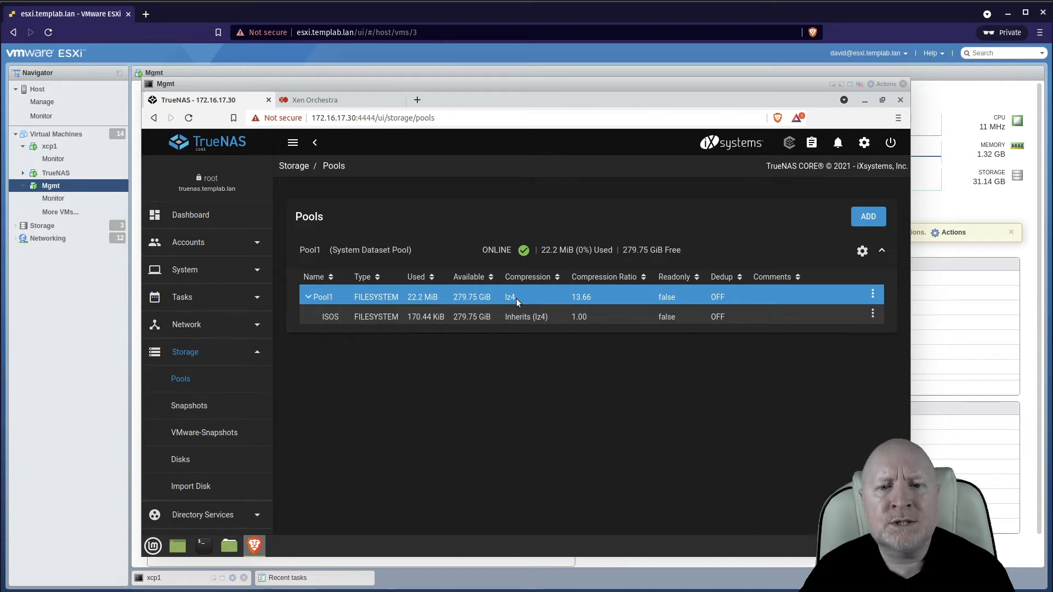
left_click(536, 318)
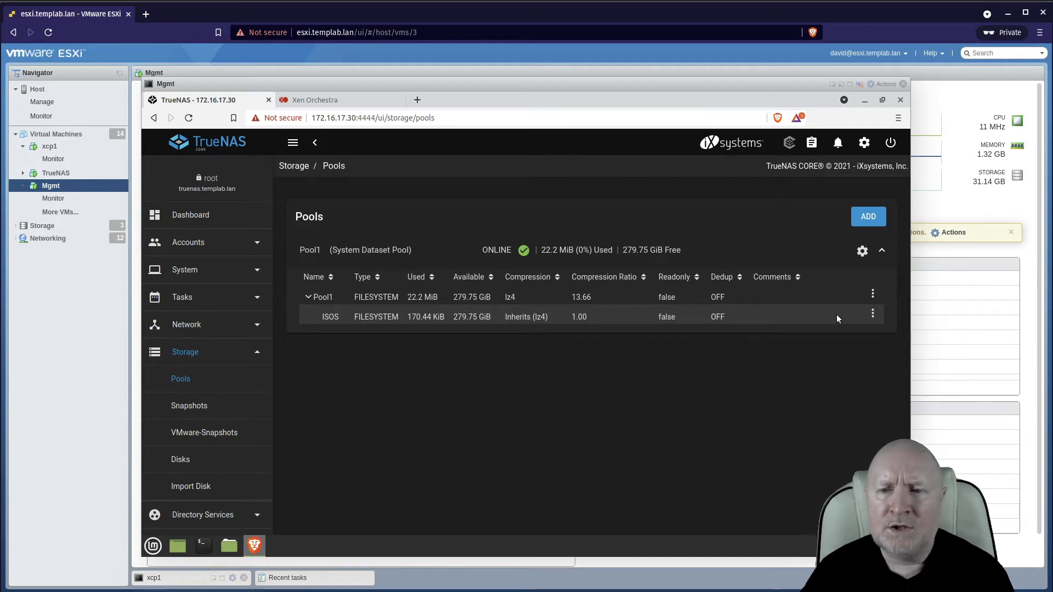
left_click(873, 296)
left_click(589, 423)
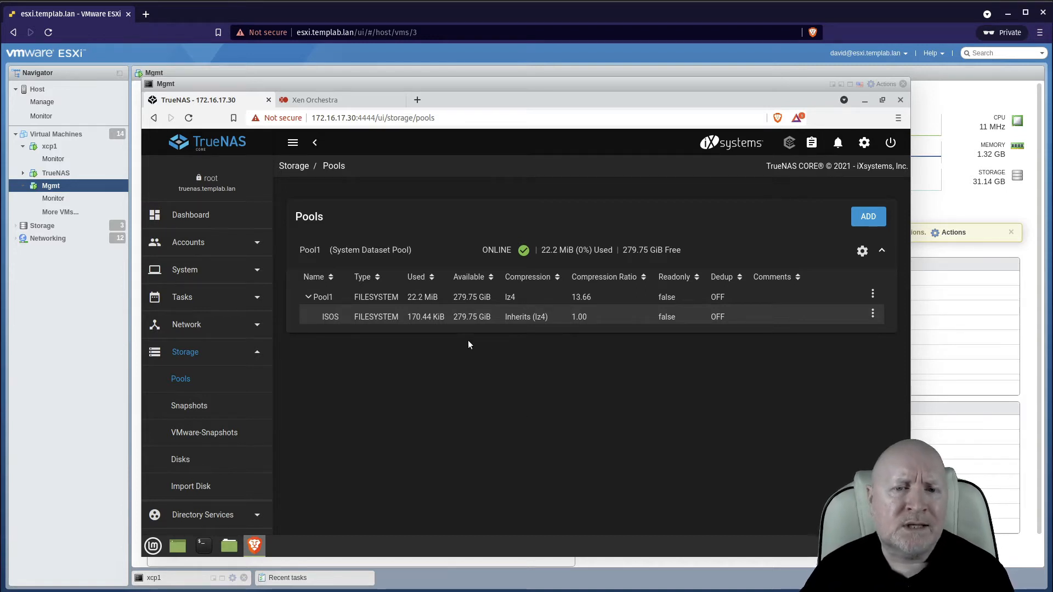
left_click(381, 316)
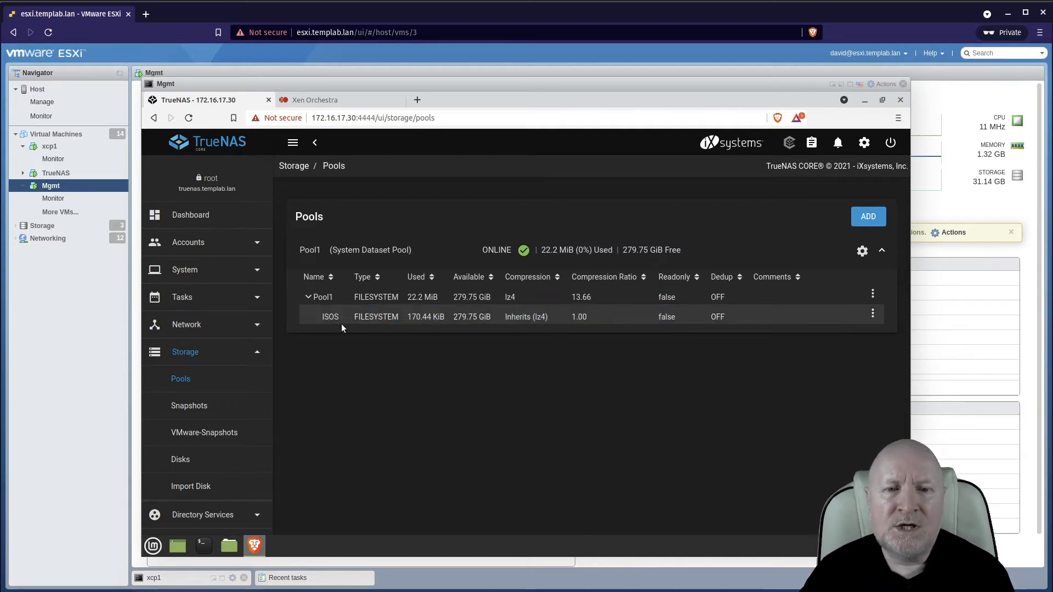
Open the ISOS dataset's permissions in the ACL manager and apply the RESTRICTED preset ACL.
left_click(873, 316)
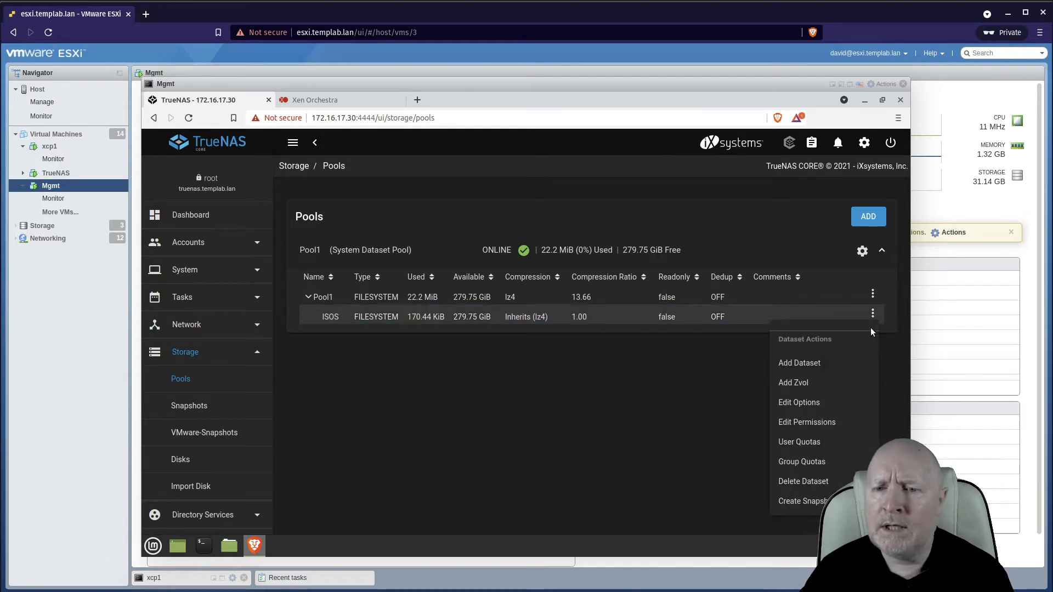
left_click(827, 423)
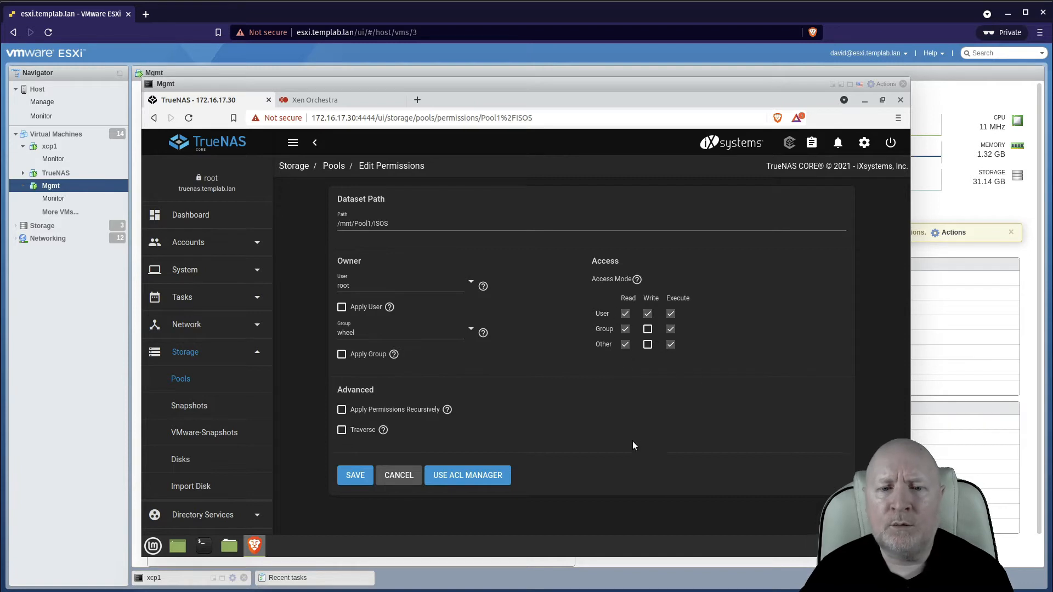
left_click(495, 475)
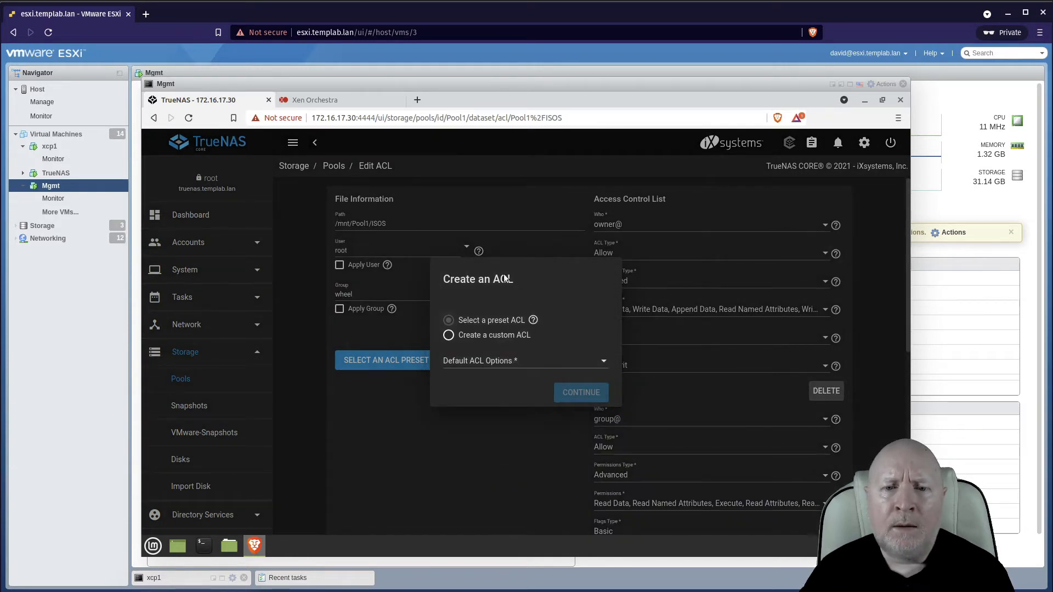
left_click(520, 366)
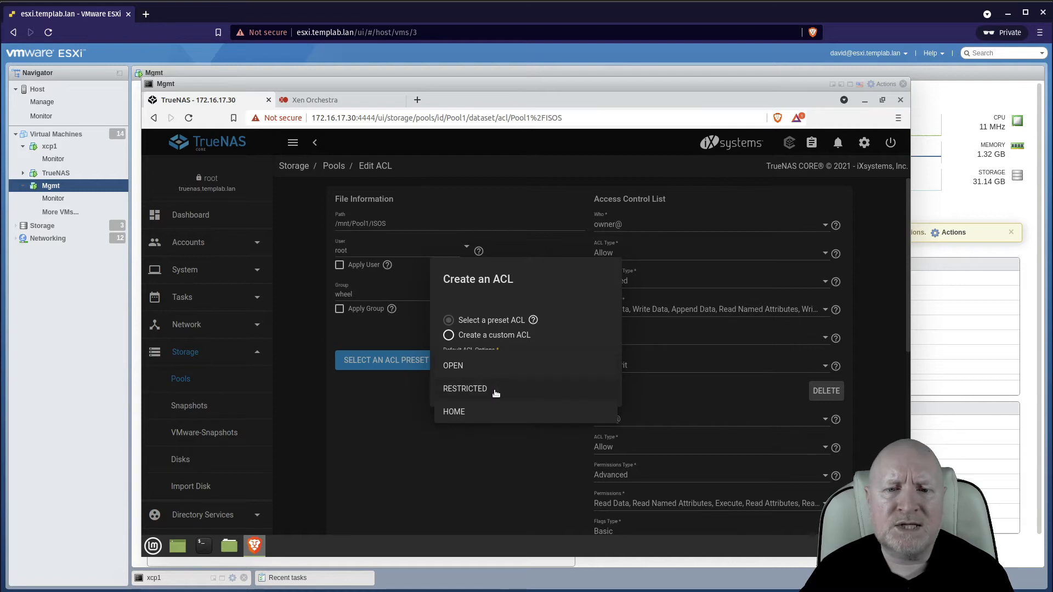
left_click(461, 388)
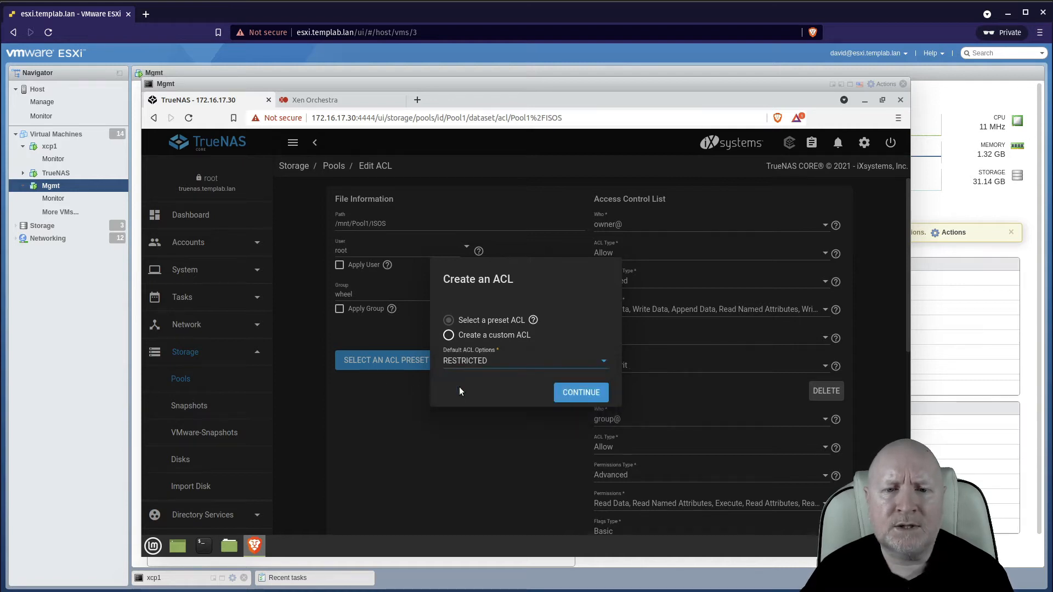
left_click(576, 389)
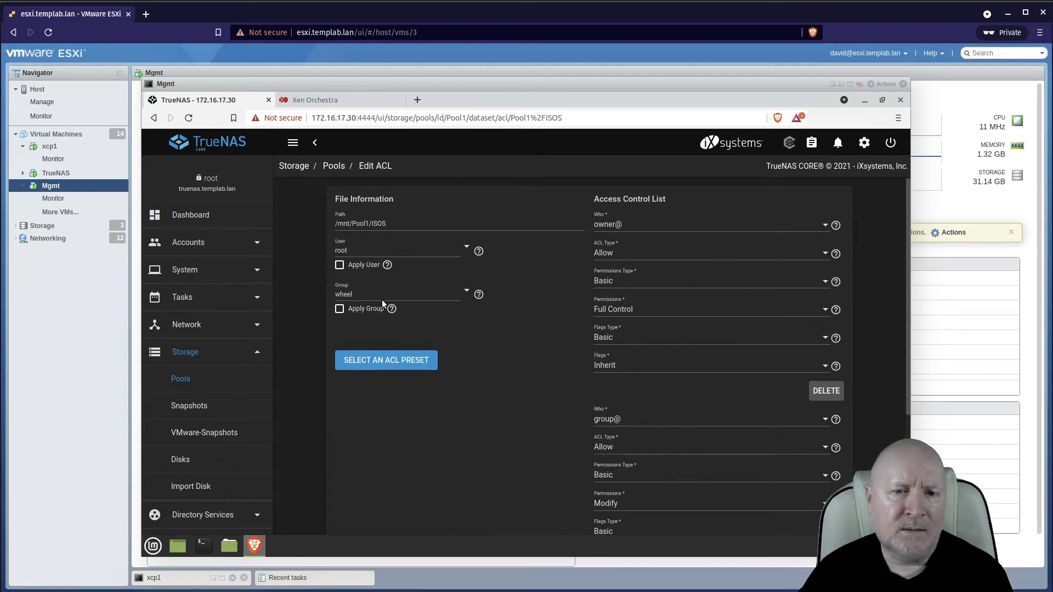
left_click(826, 225)
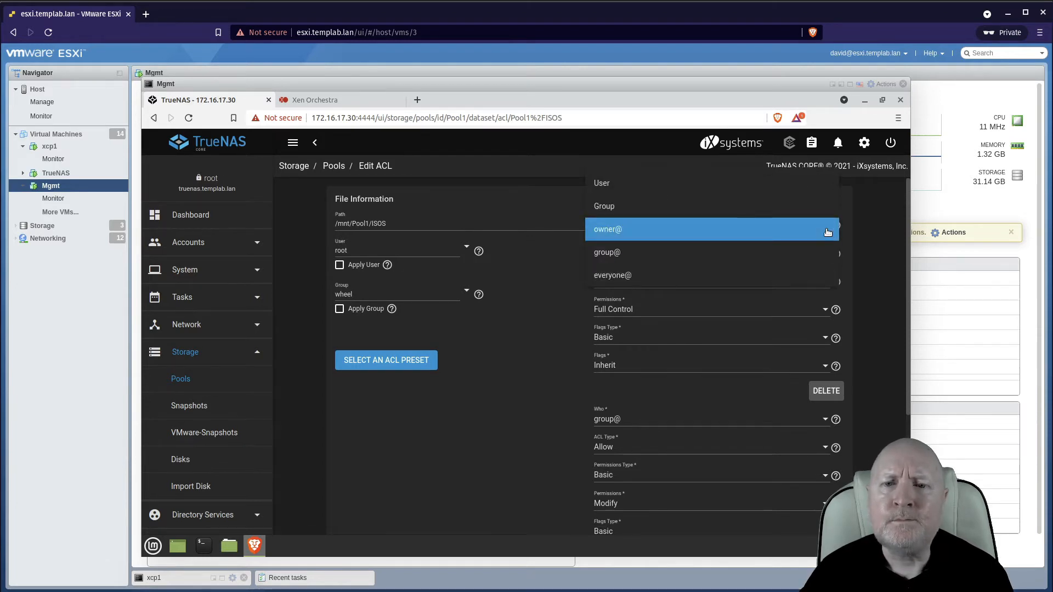
left_click(612, 184)
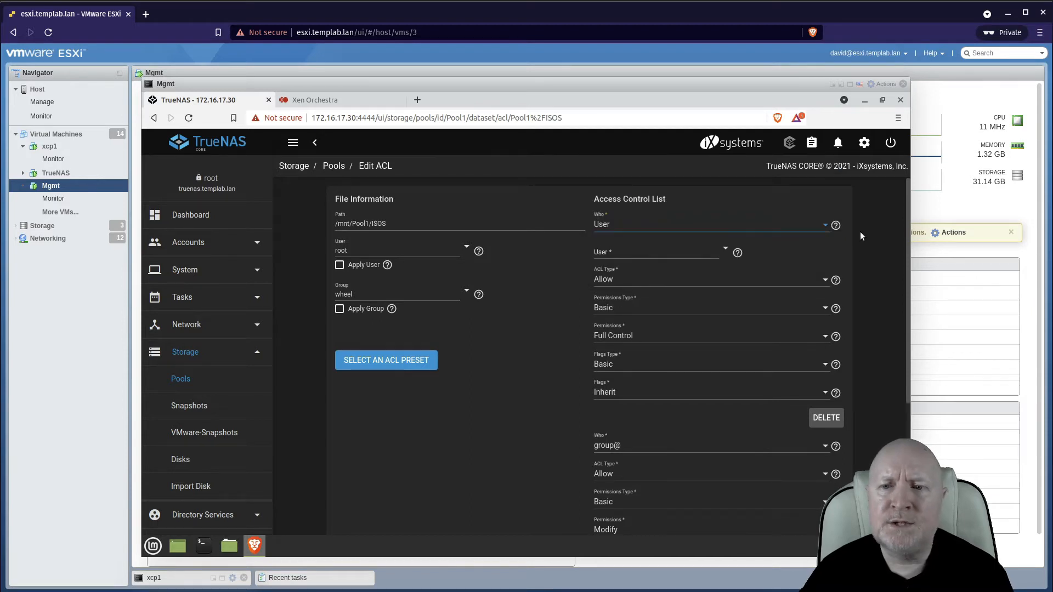
left_click(826, 227)
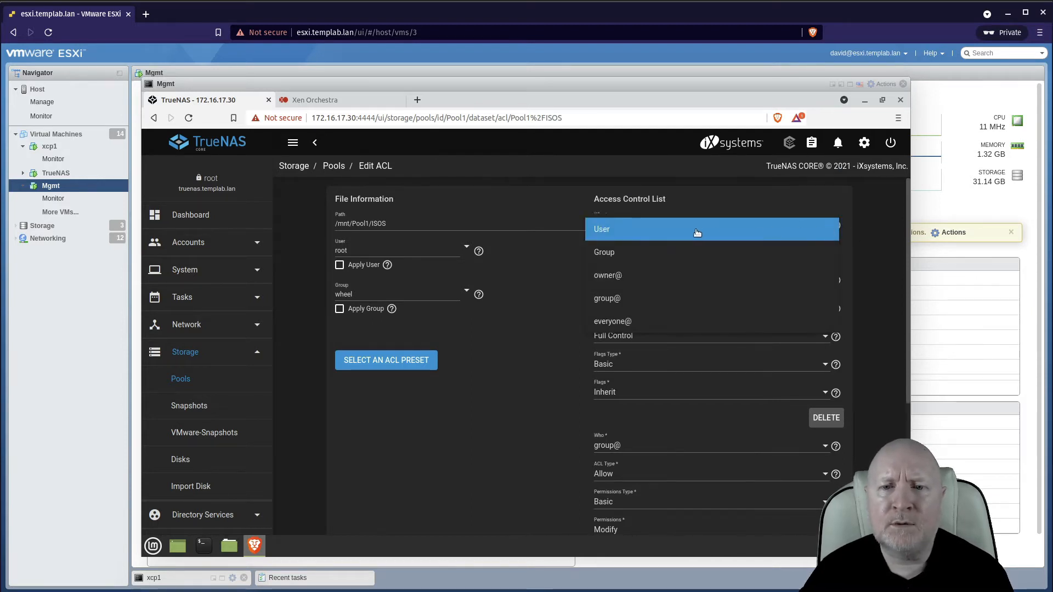
left_click(628, 279)
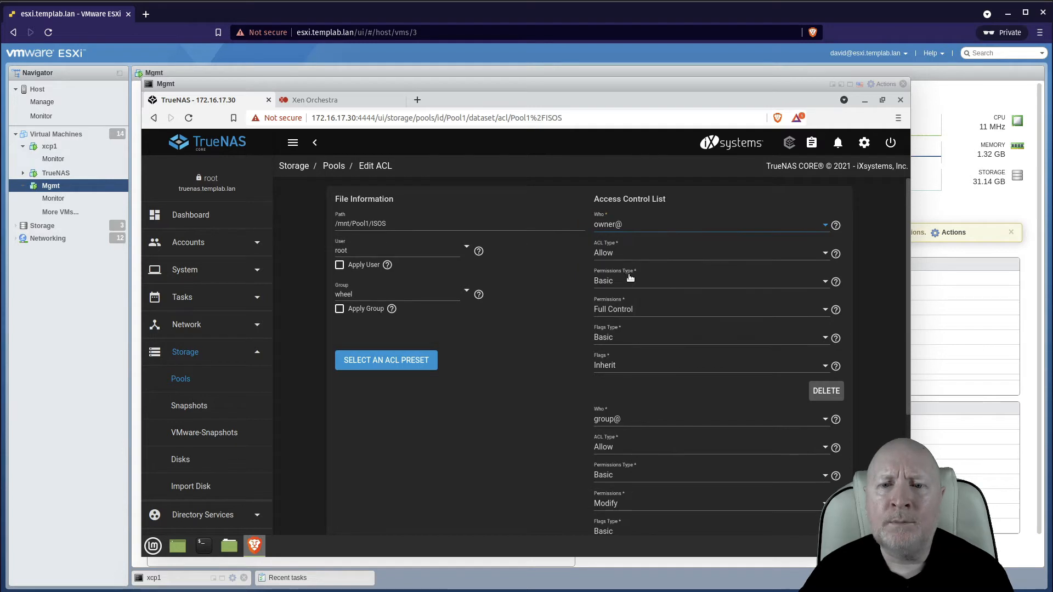
Review the group@ entry's Who choices and the rest of the ACL form without changing anything.
left_click(820, 422)
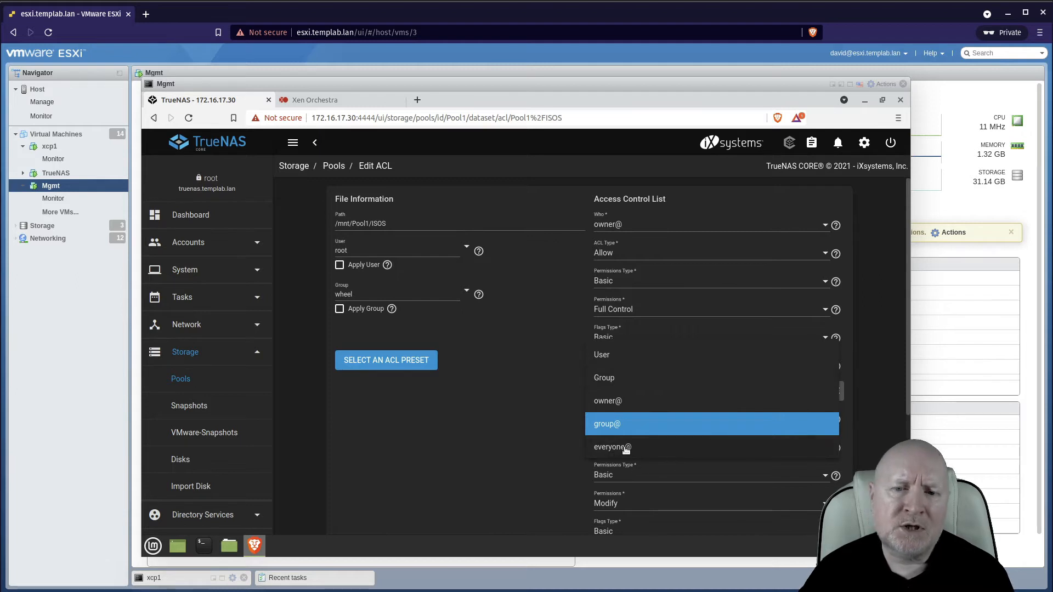
left_click(480, 422)
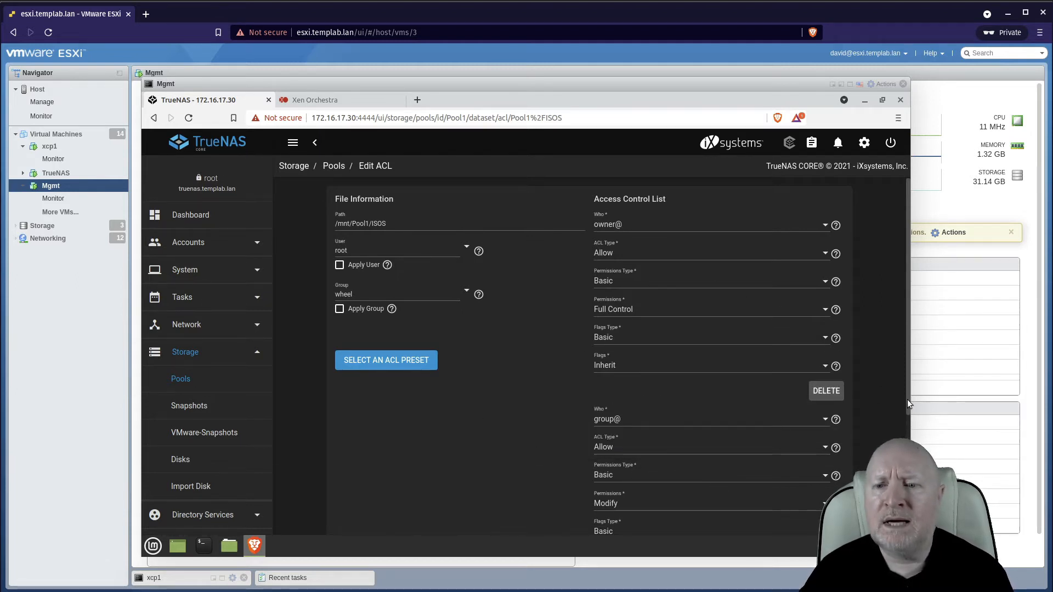
scroll(907, 399, "down", 3)
scroll(895, 410, "up", 5)
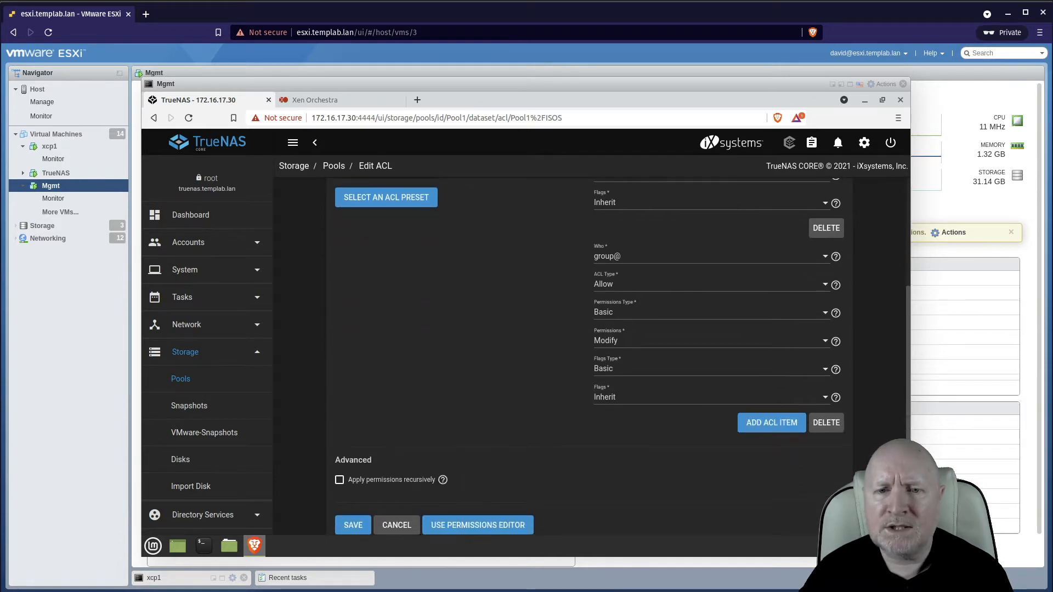
scroll(895, 409, "down", 2)
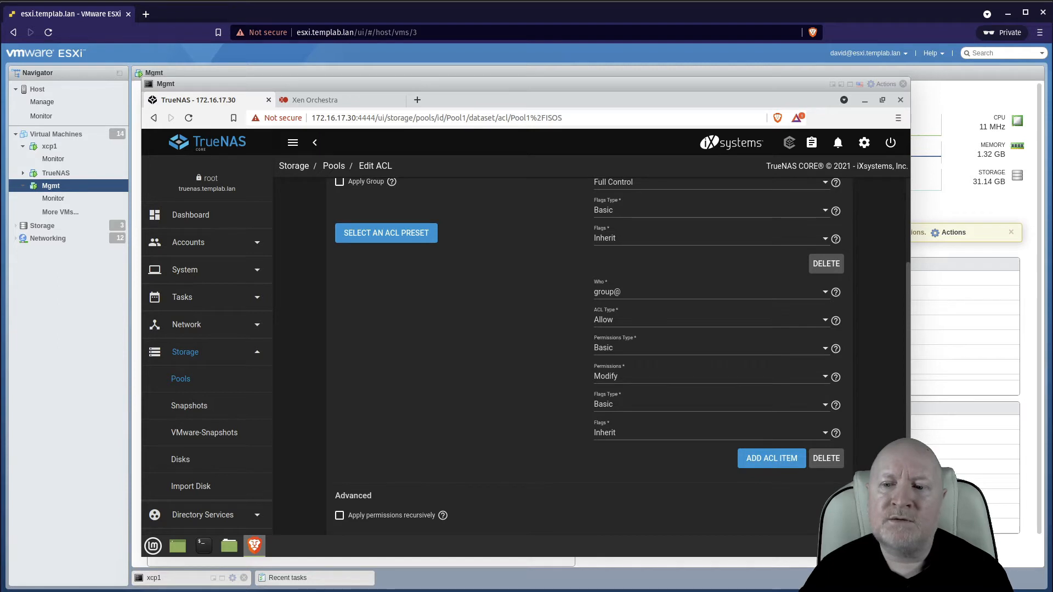
scroll(907, 403, "up", 1)
scroll(907, 403, "up", 1)
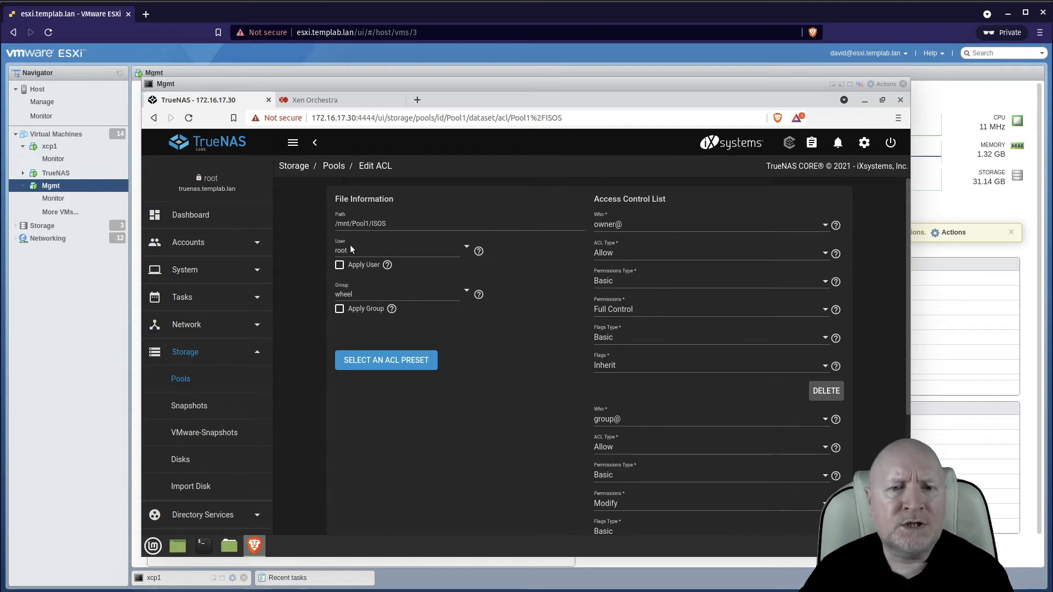
left_click_drag(374, 250, 318, 248)
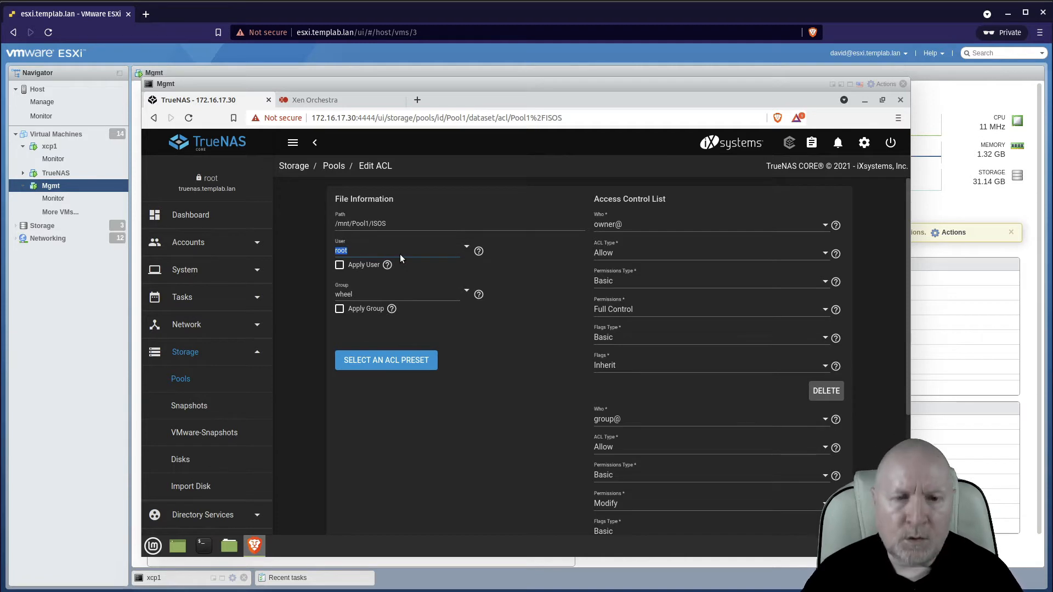
Set the dataset's owner user to xcpuser.
left_click(466, 248)
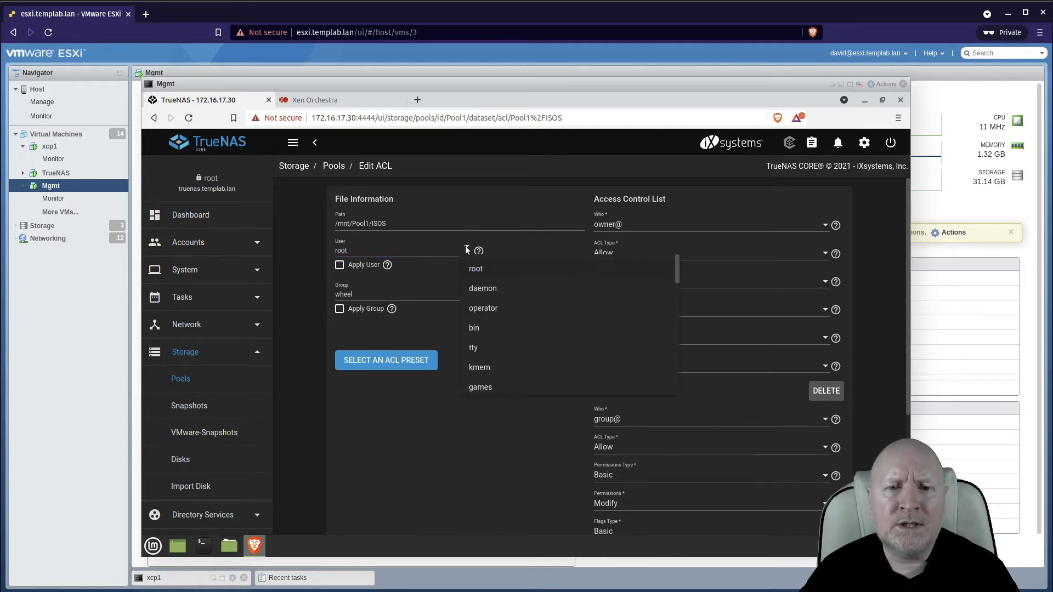
left_click_drag(678, 268, 682, 388)
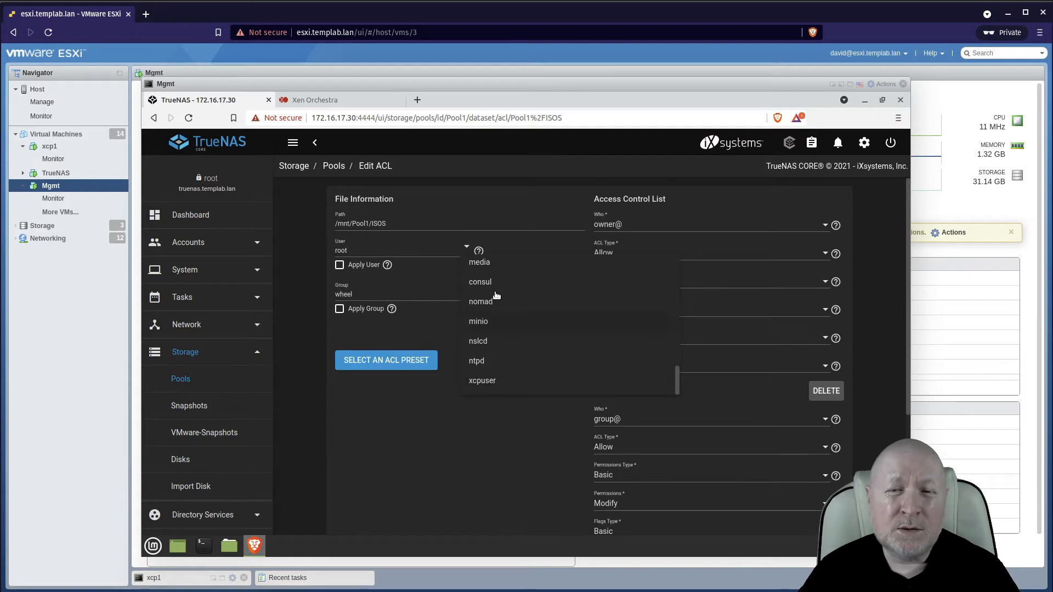
left_click(482, 382)
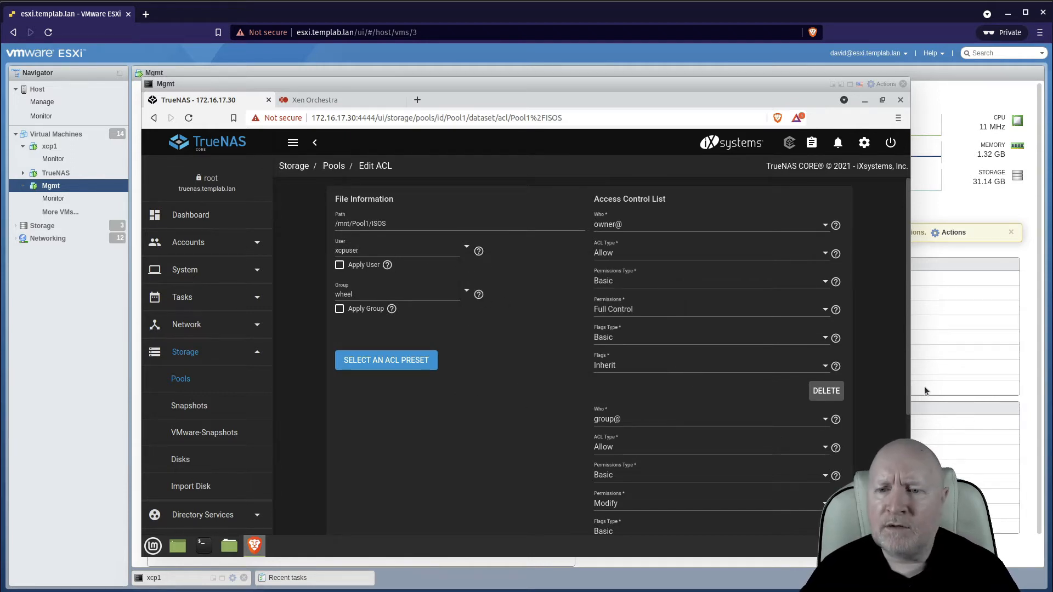
Read the Apply User help and enable Apply User.
scroll(906, 390, "down", 5)
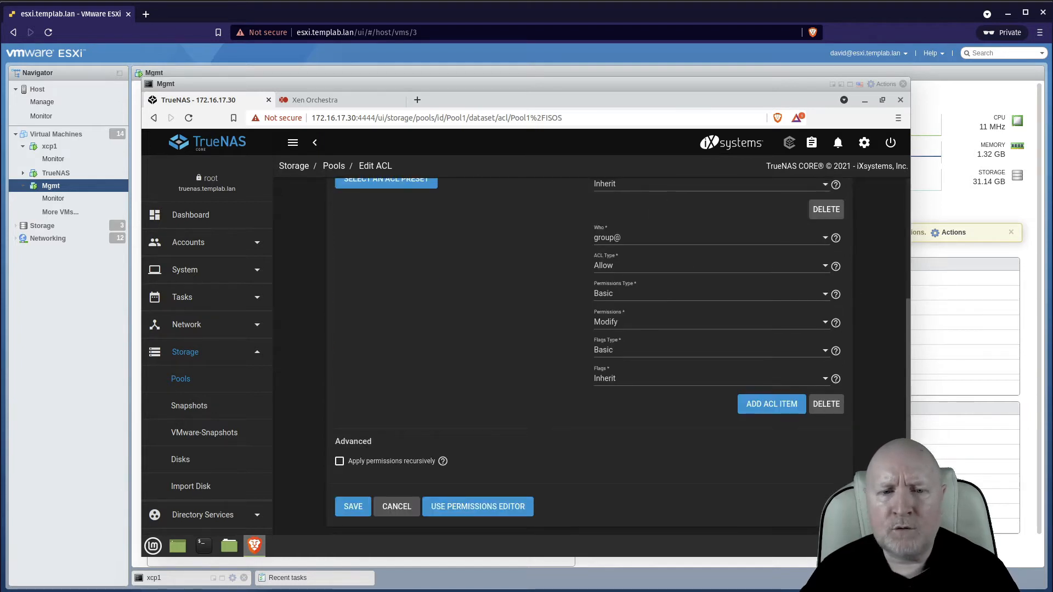
scroll(903, 323, "up", 5)
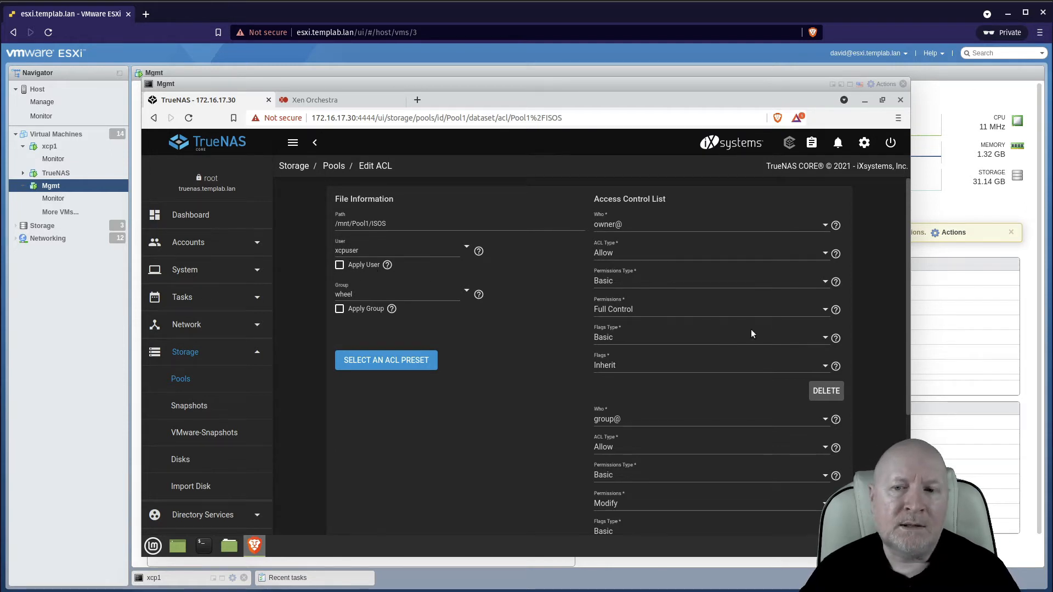
left_click_drag(907, 250, 910, 228)
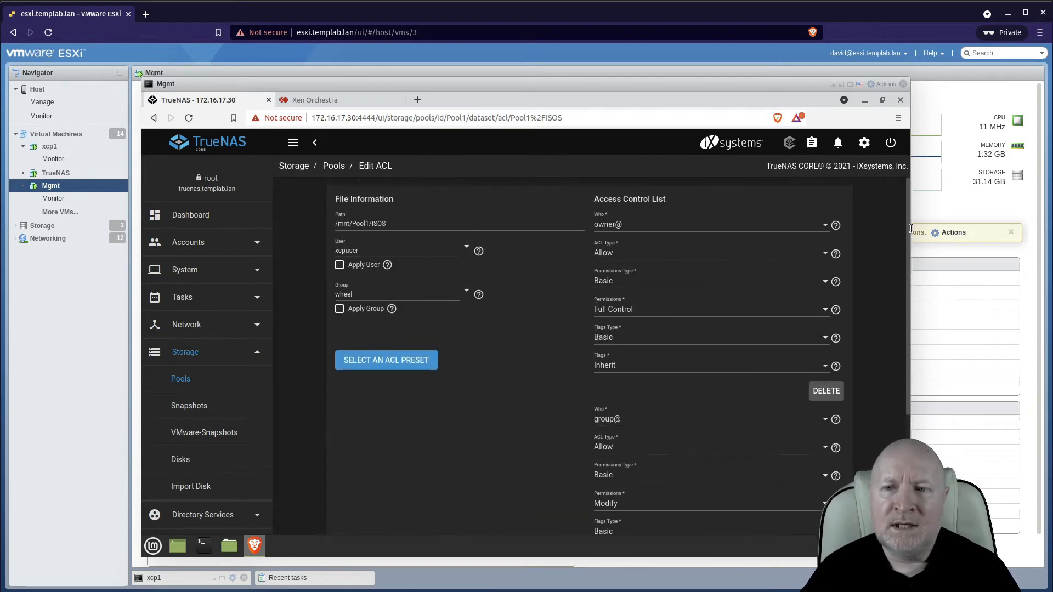
left_click(388, 266)
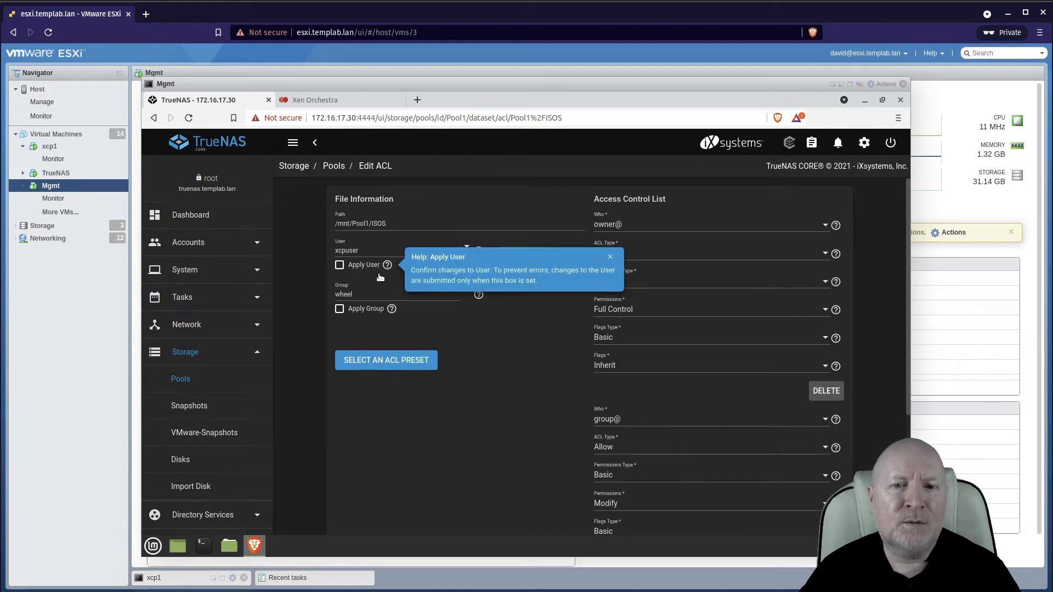
left_click(340, 266)
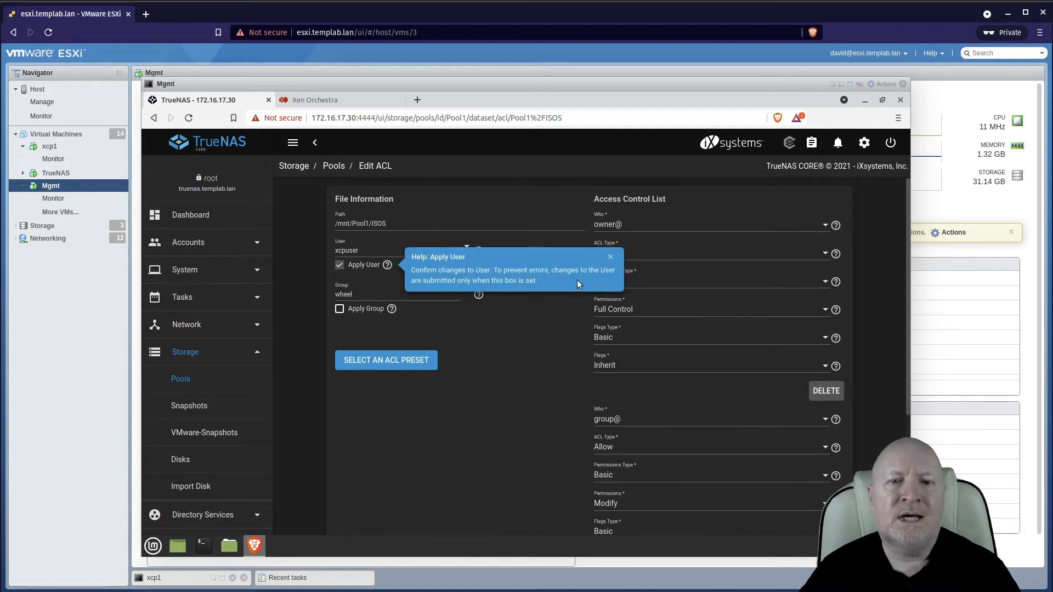
left_click(611, 257)
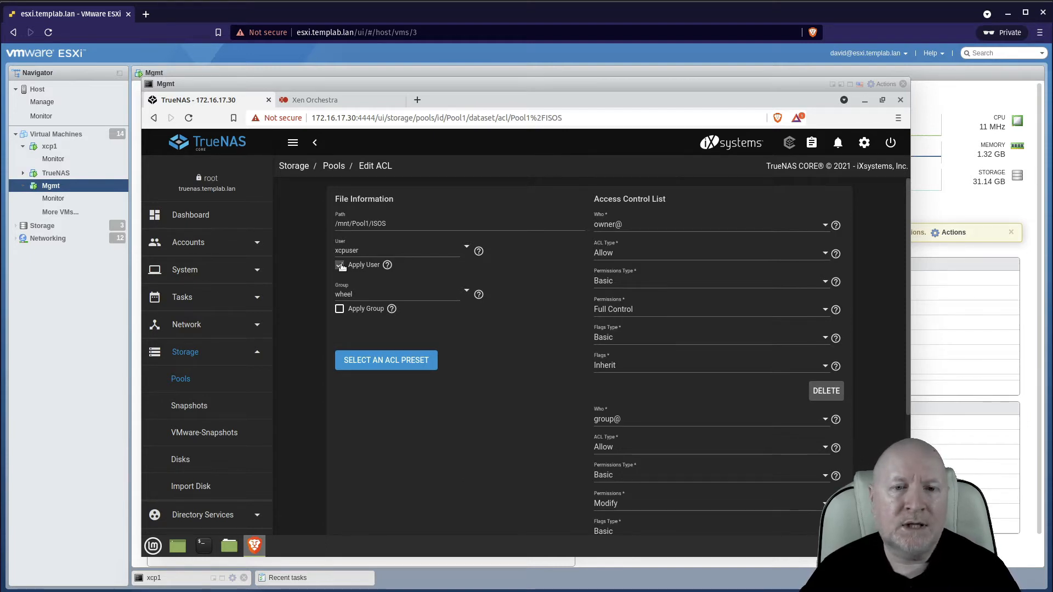
Set the owner group to grpxcpusers and enable Apply Group.
left_click_drag(366, 293, 315, 293)
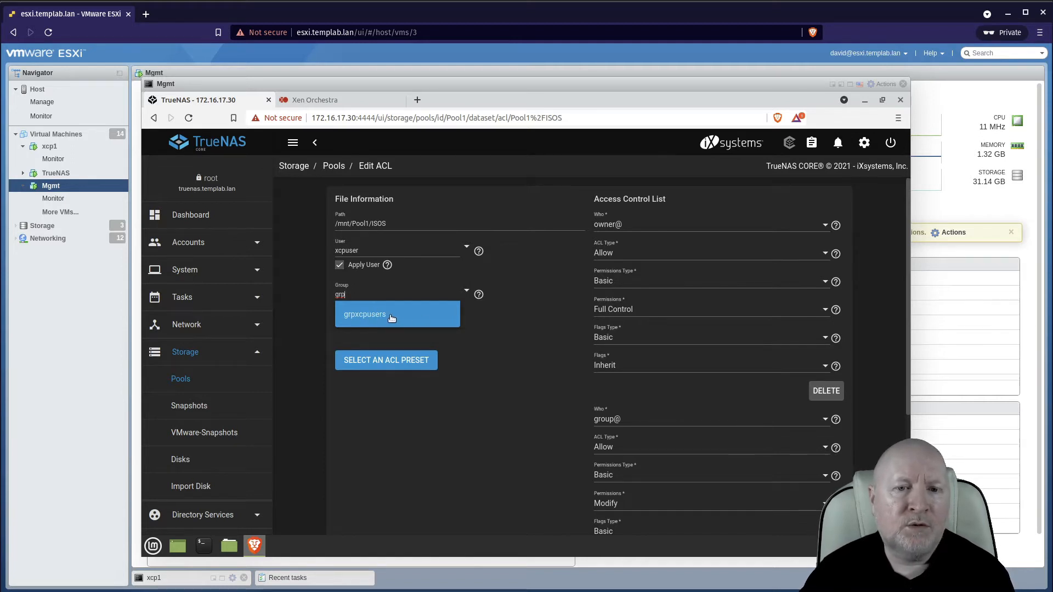
left_click(391, 318)
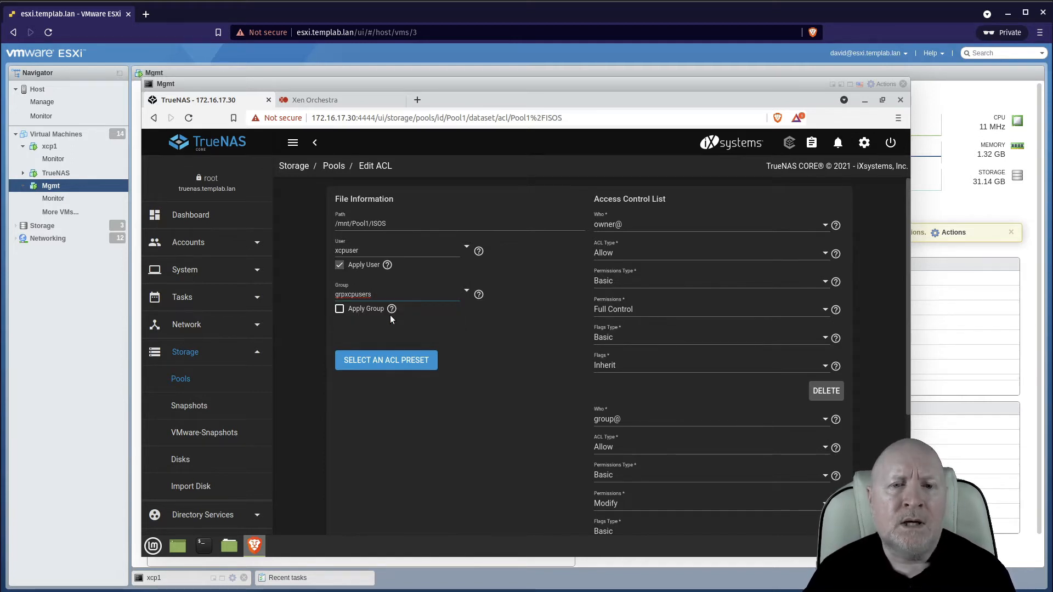
left_click(343, 311)
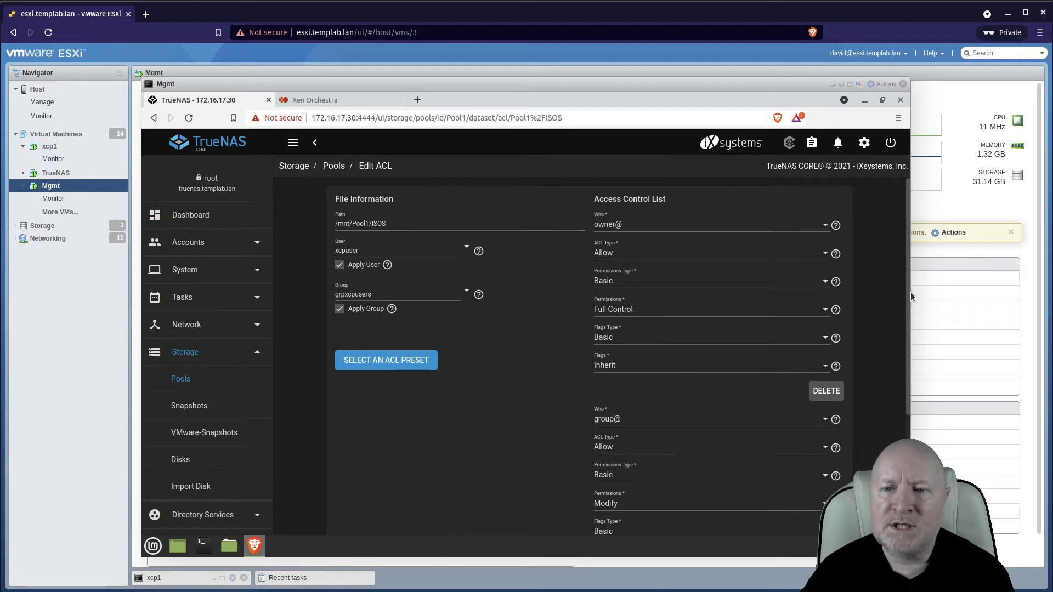
Check the group@ entry's permission choices, keep Modify, and save the ISOS dataset's ACL.
left_click_drag(911, 292, 907, 315)
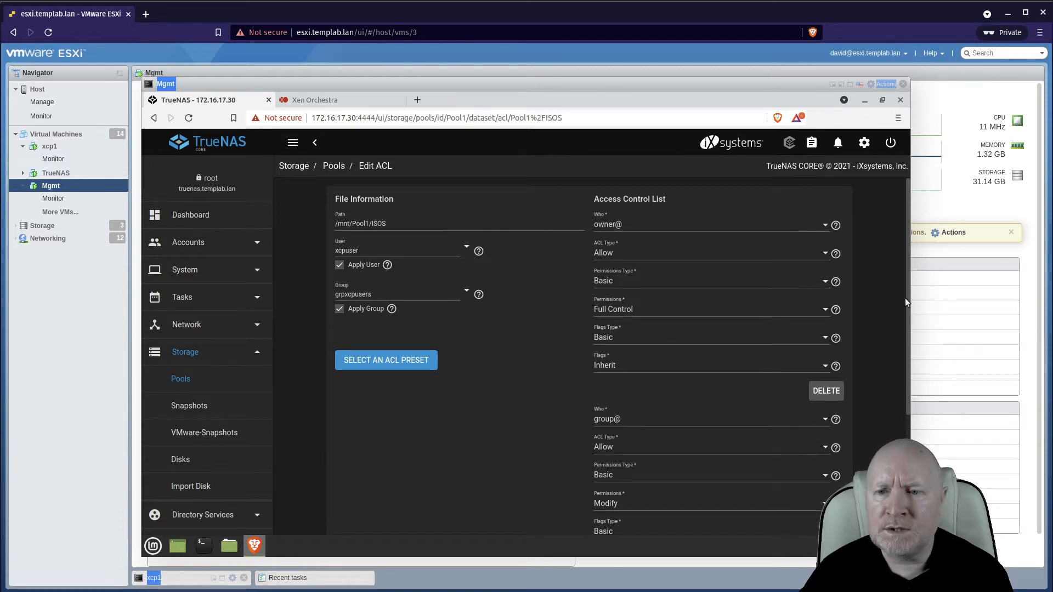
left_click_drag(908, 316, 908, 384)
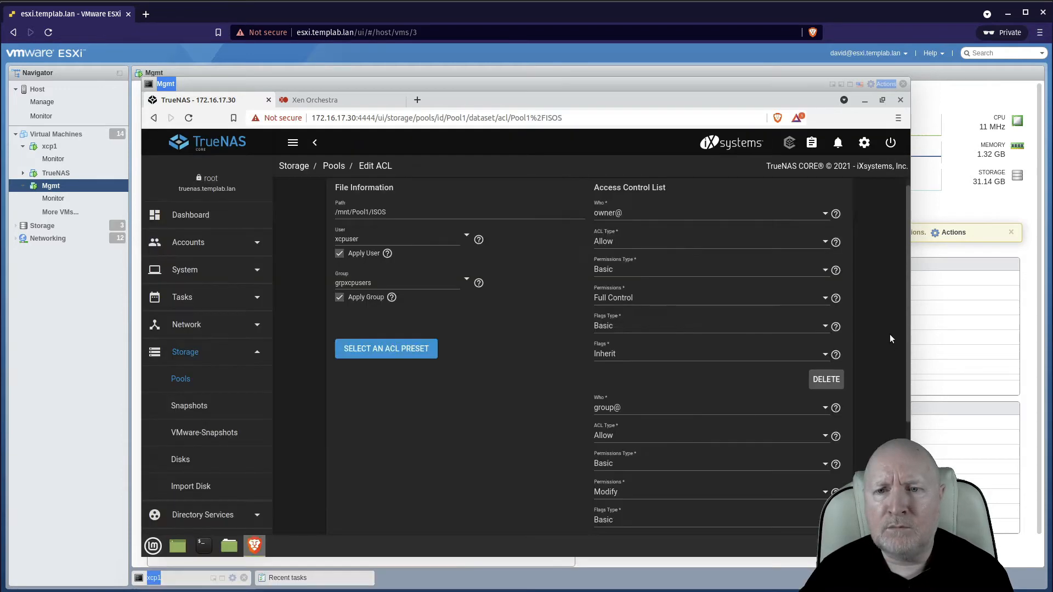
mouse_move(907, 296)
left_mouse_down()
mouse_move(905, 316)
mouse_move(905, 306)
left_mouse_up()
scroll(876, 347, "down", 3)
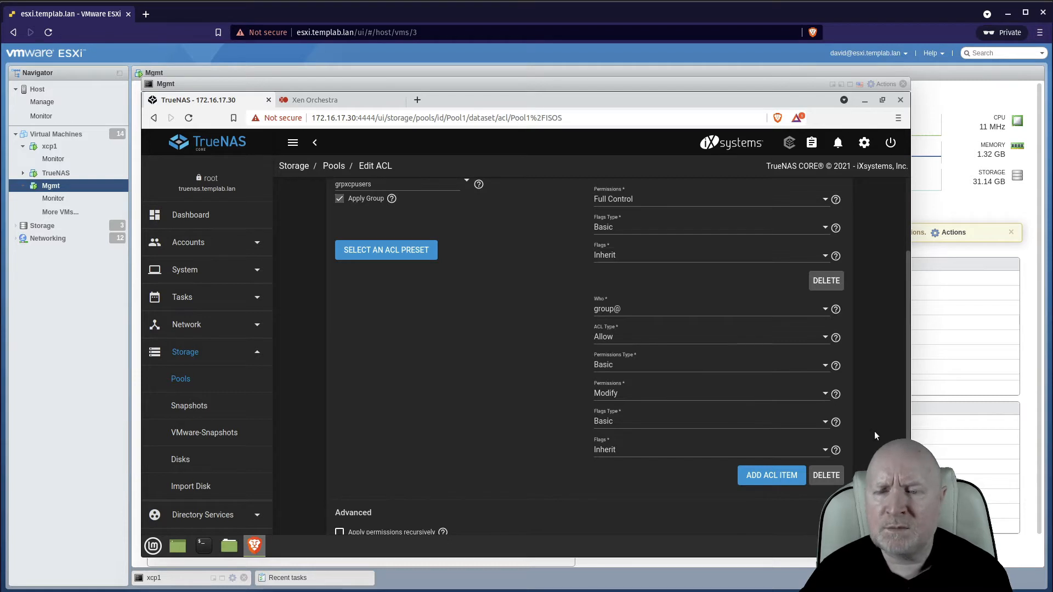
left_click(822, 395)
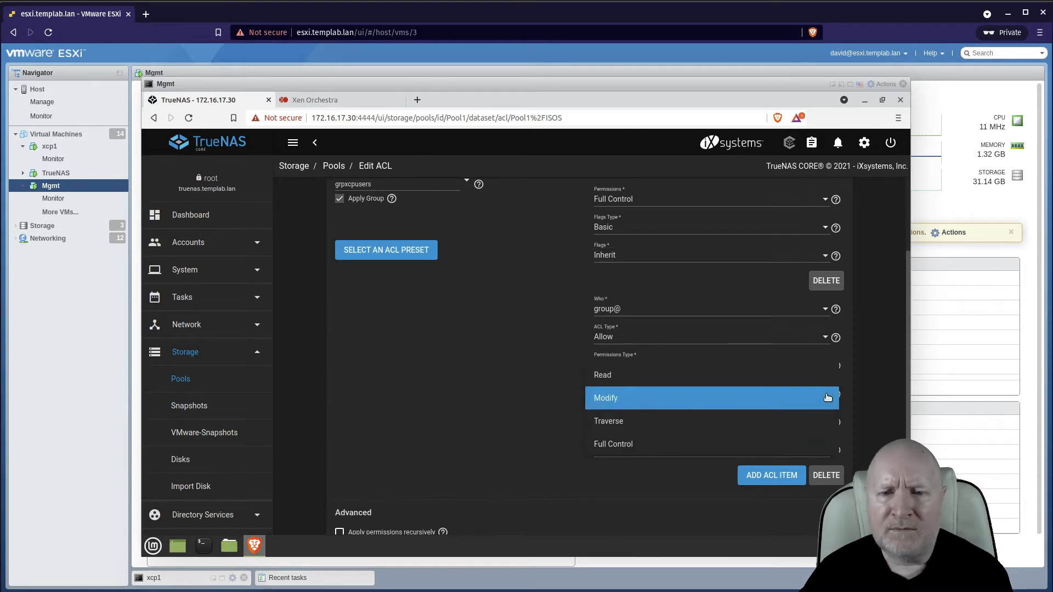
left_click(437, 400)
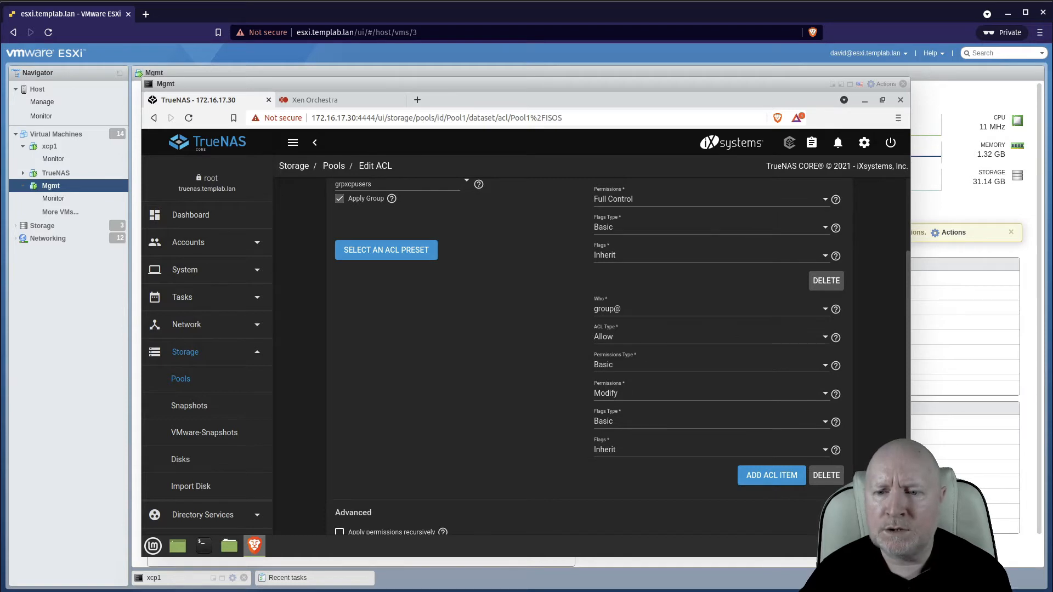
scroll(822, 453, "down", 2)
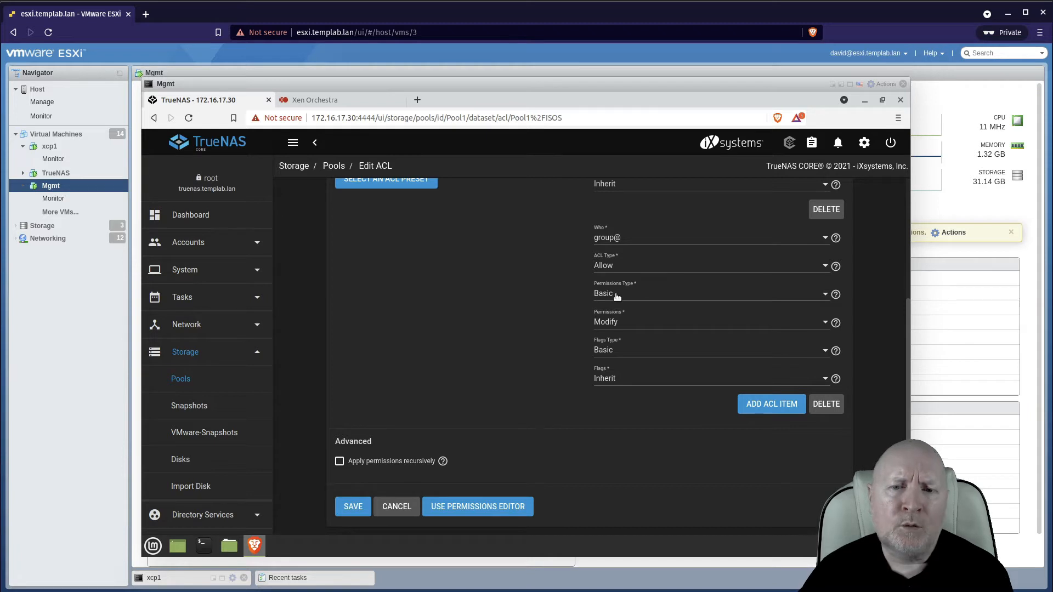
left_click(825, 323)
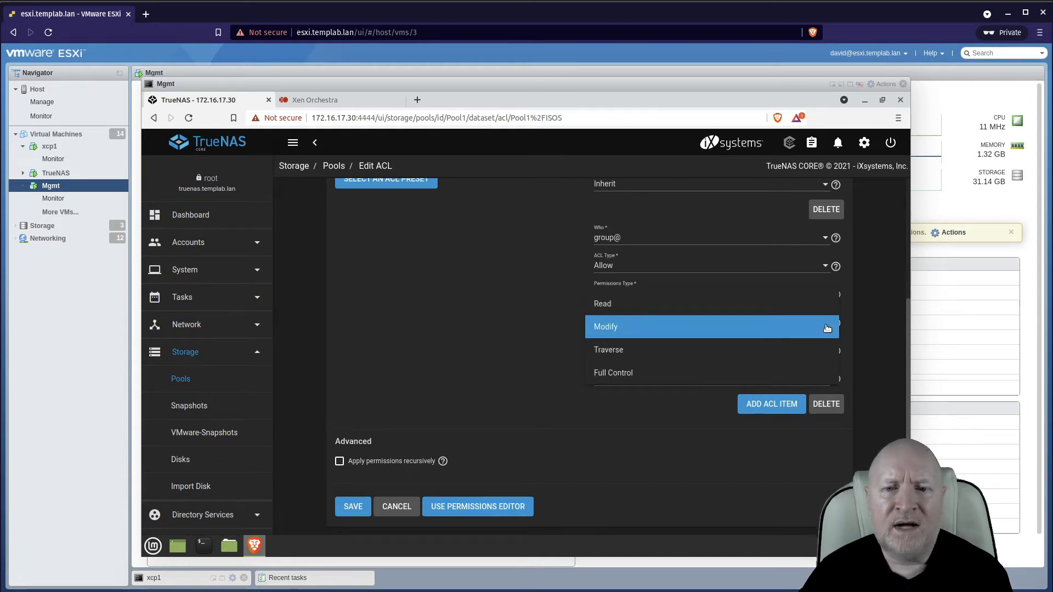
left_click(507, 317)
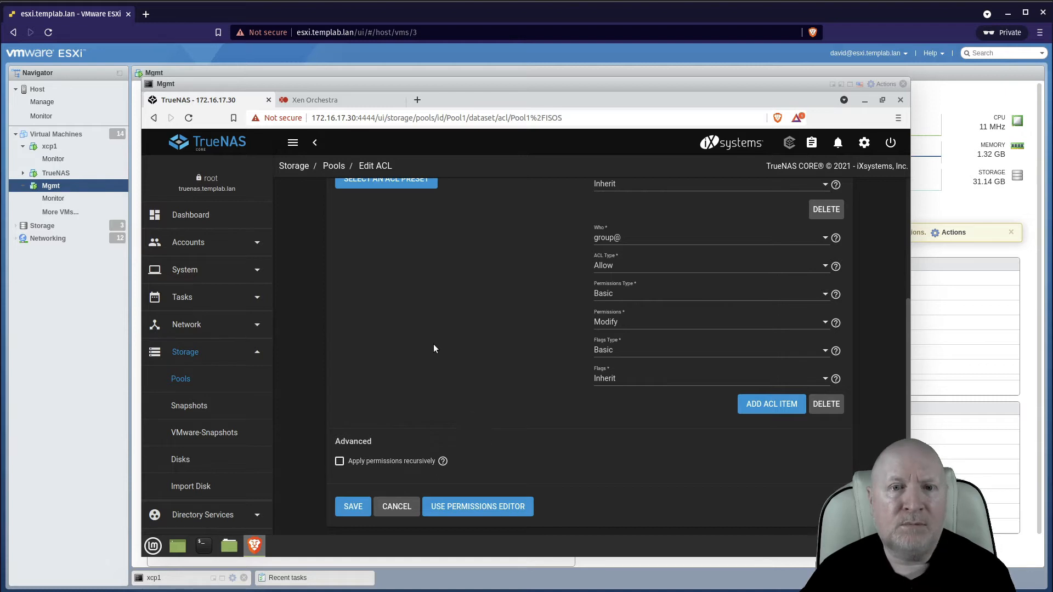
left_click(353, 507)
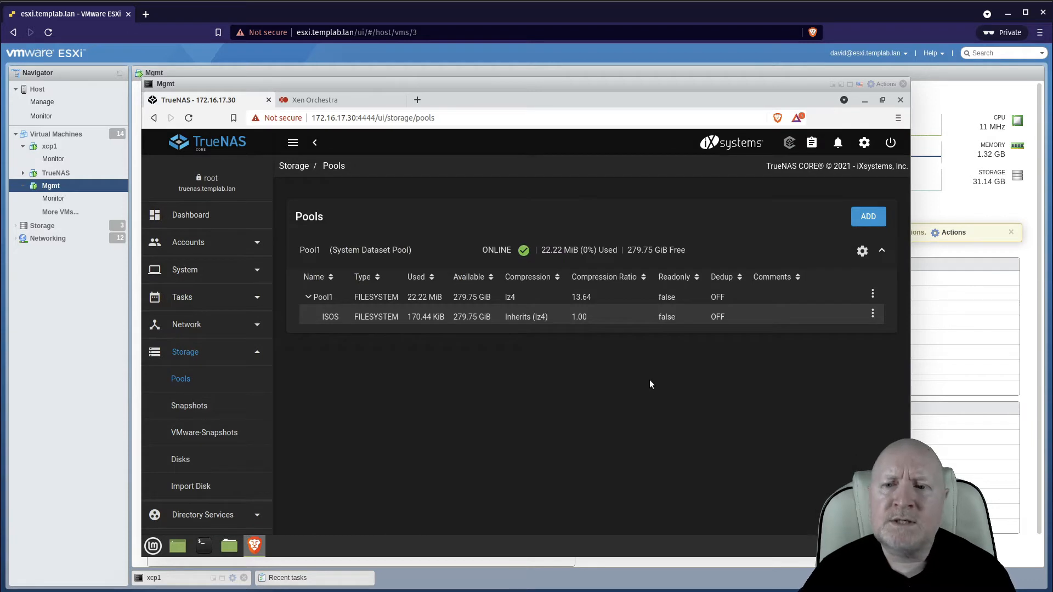
Reopen the ISOS dataset's ACL editor to review the saved owner and group settings.
left_click(872, 313)
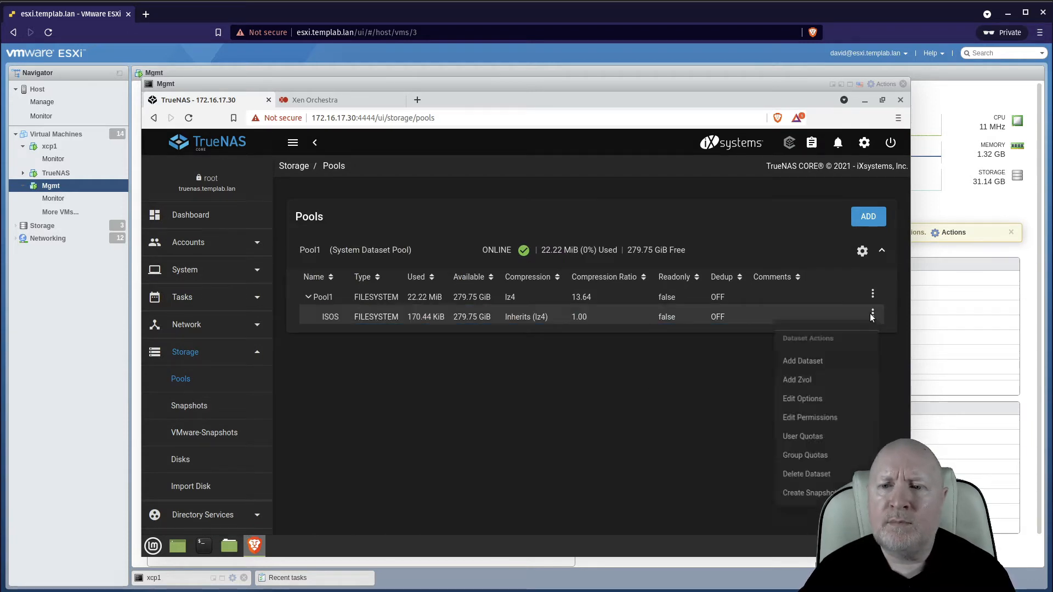
left_click(808, 421)
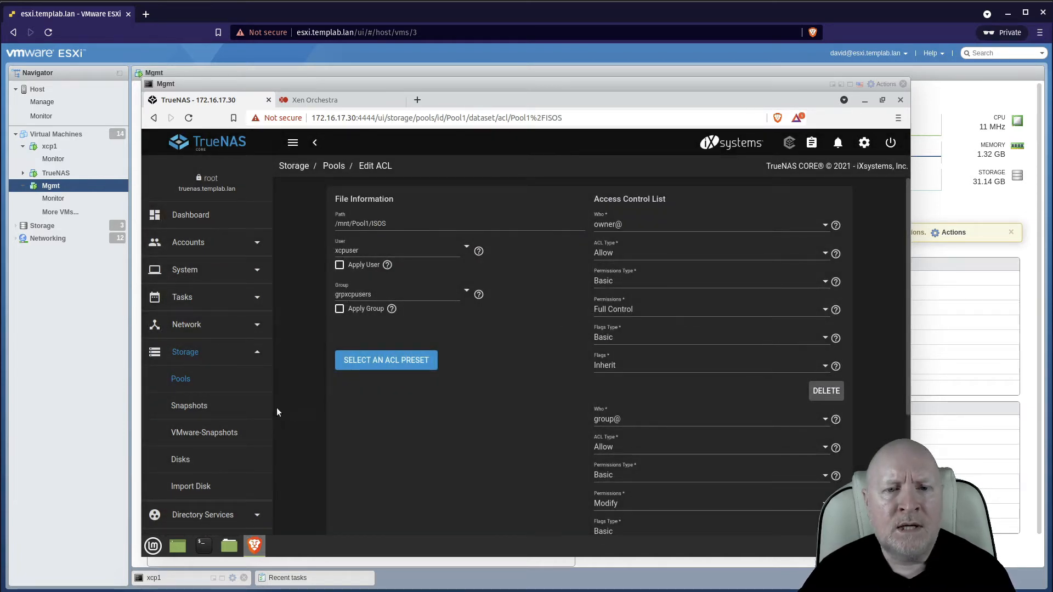
scroll(255, 375, "down", 3)
scroll(255, 376, "down", 2)
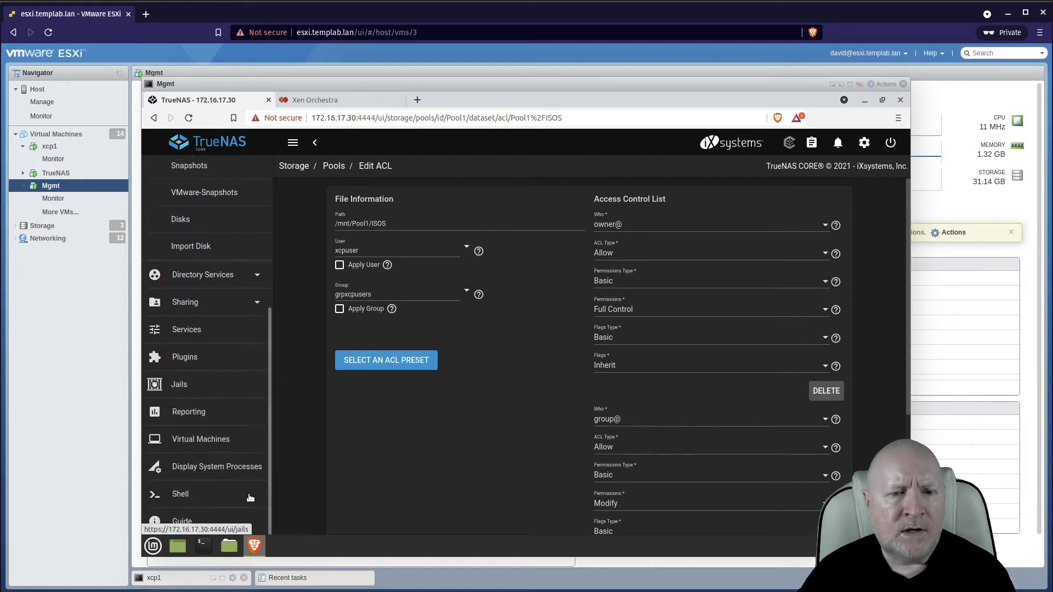
Open the Shell and list the contents of /mnt/Pool1 with ls -l.
left_click(172, 492)
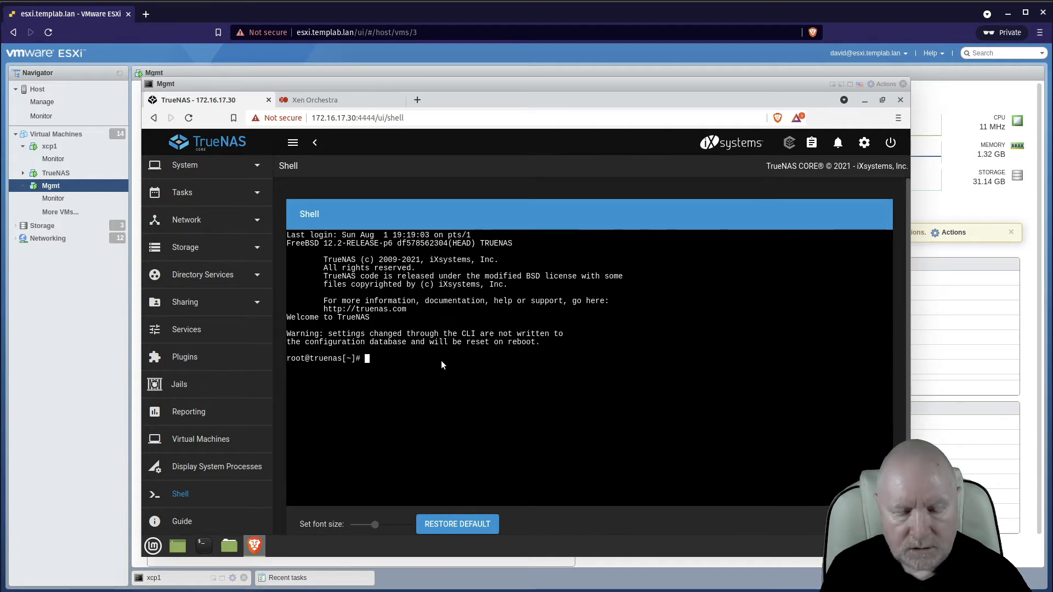
type("ls -l /mnt/.")
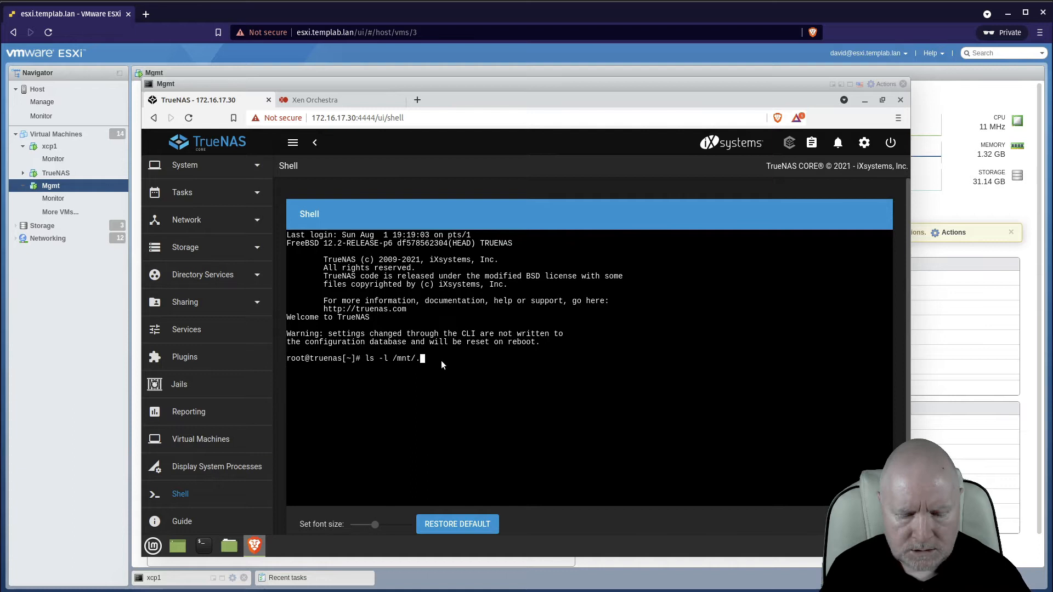
key("BackSpace")
type("Pool1")
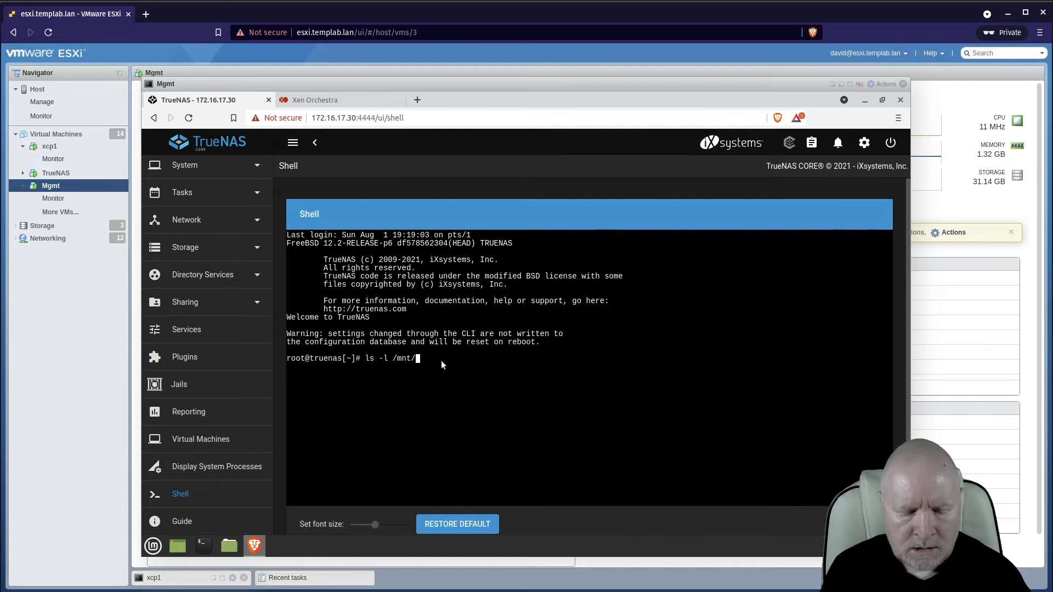
key("Return")
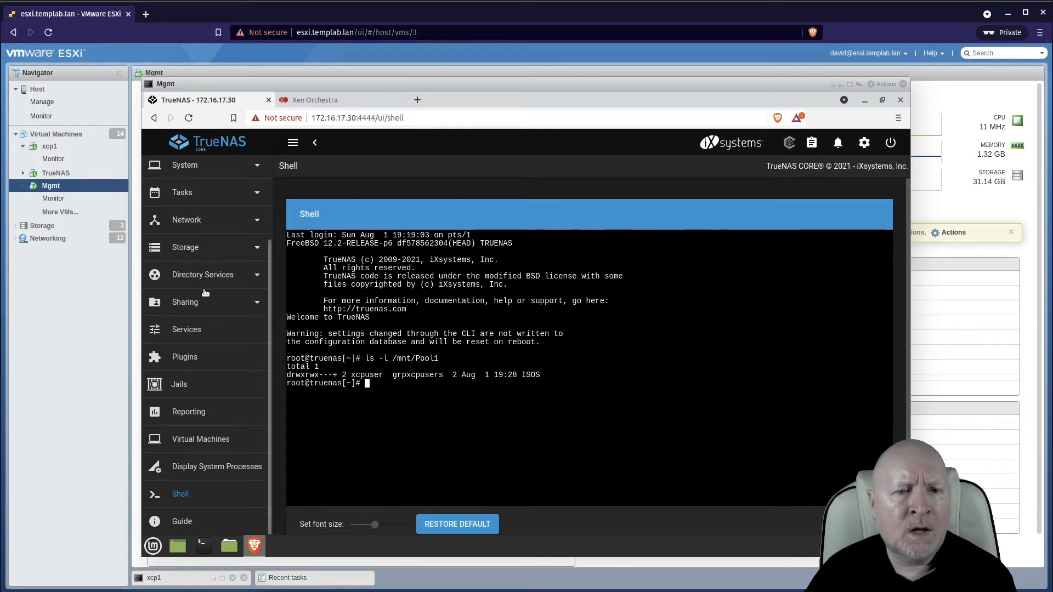
Start adding a Unix (NFS) share and set its path to /mnt/Pool1/ISOS.
left_click(181, 247)
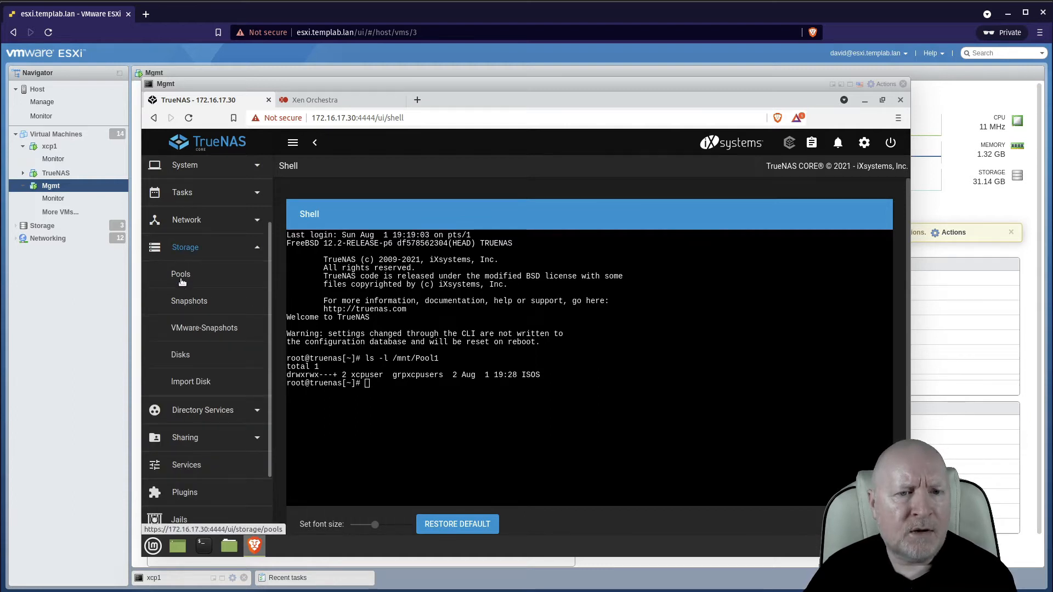
left_click(181, 275)
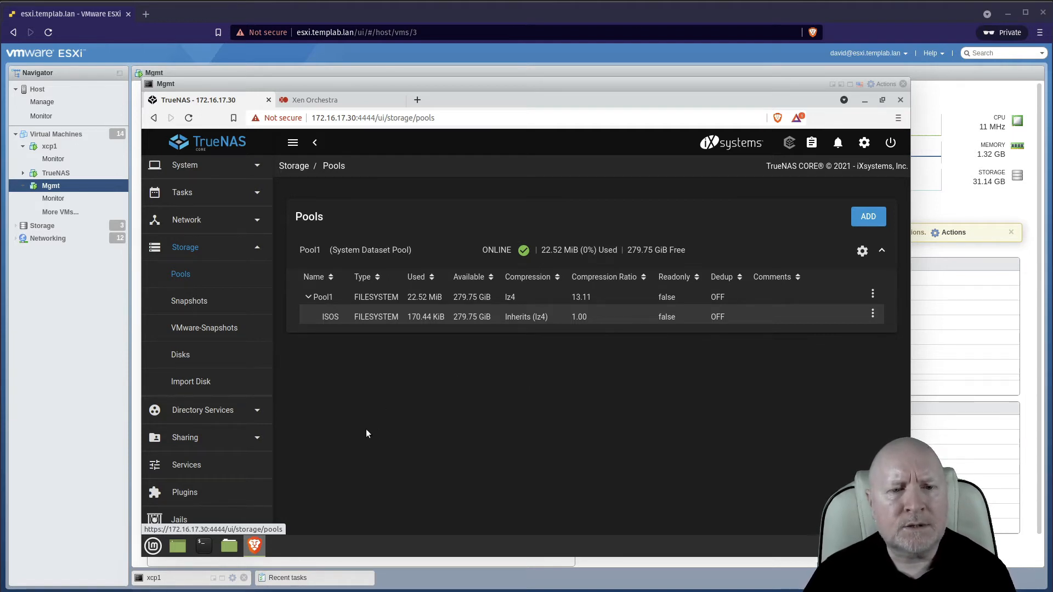
left_click(190, 439)
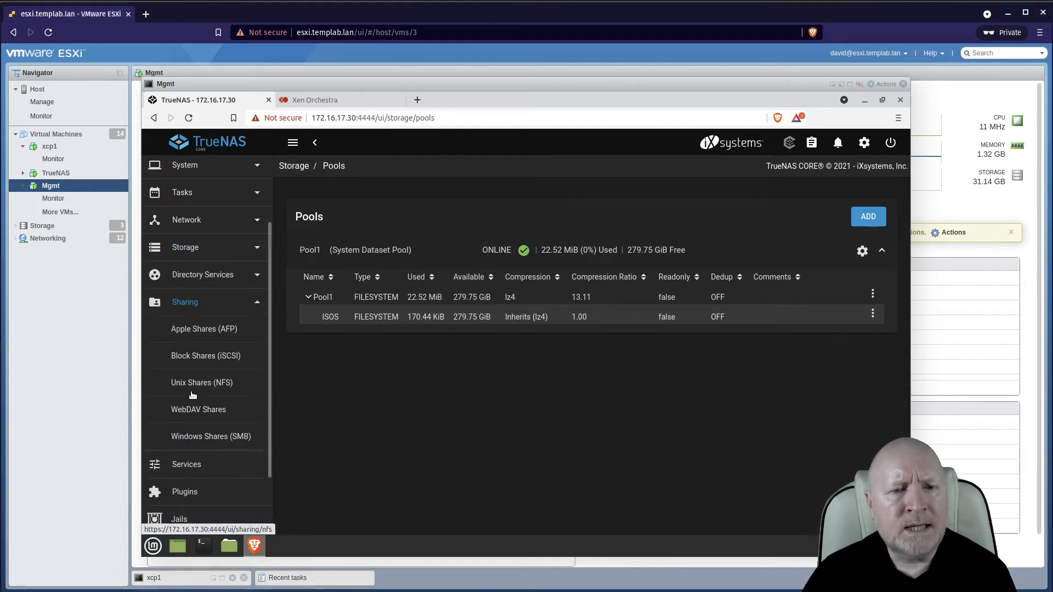
left_click(221, 382)
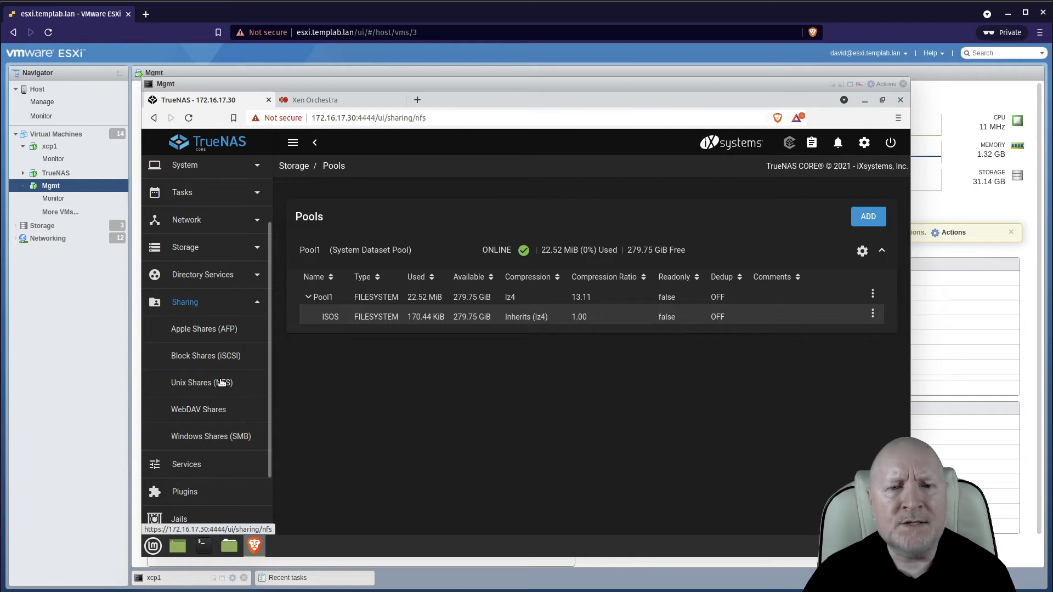
left_click(880, 219)
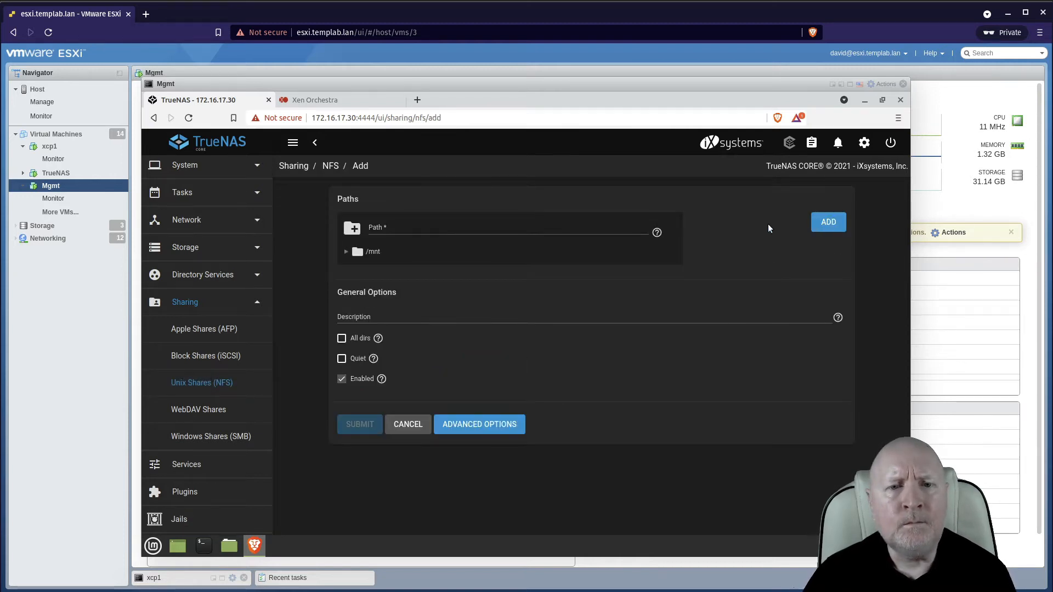
left_click(346, 252)
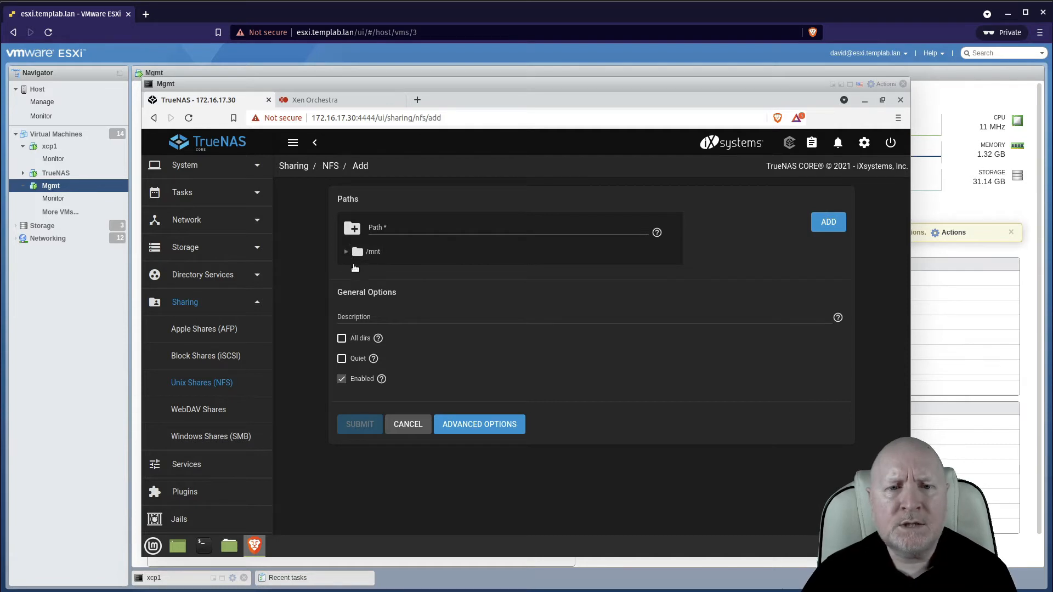
left_click(356, 269)
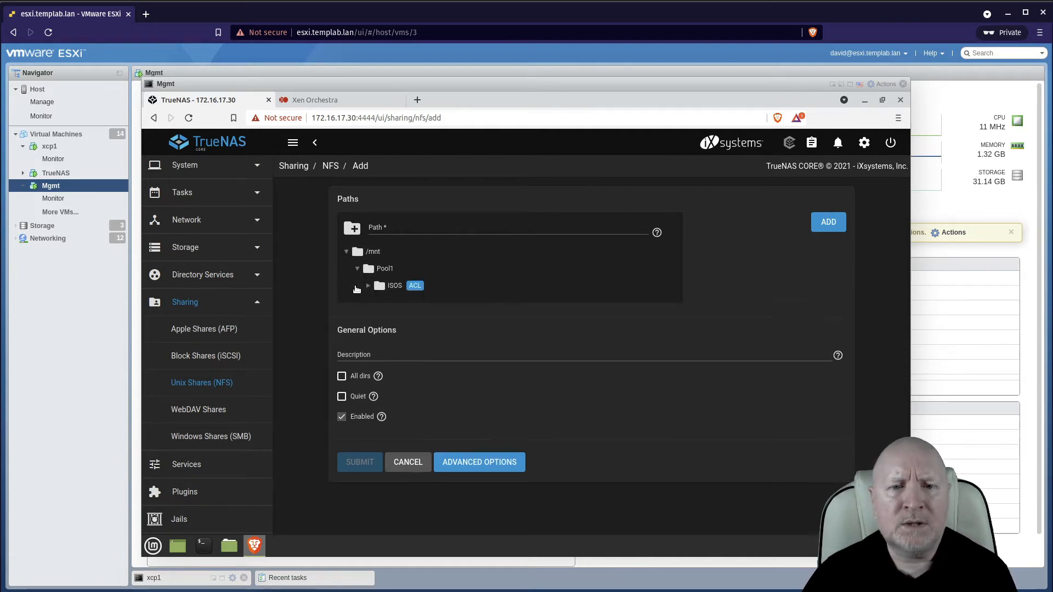
left_click(392, 290)
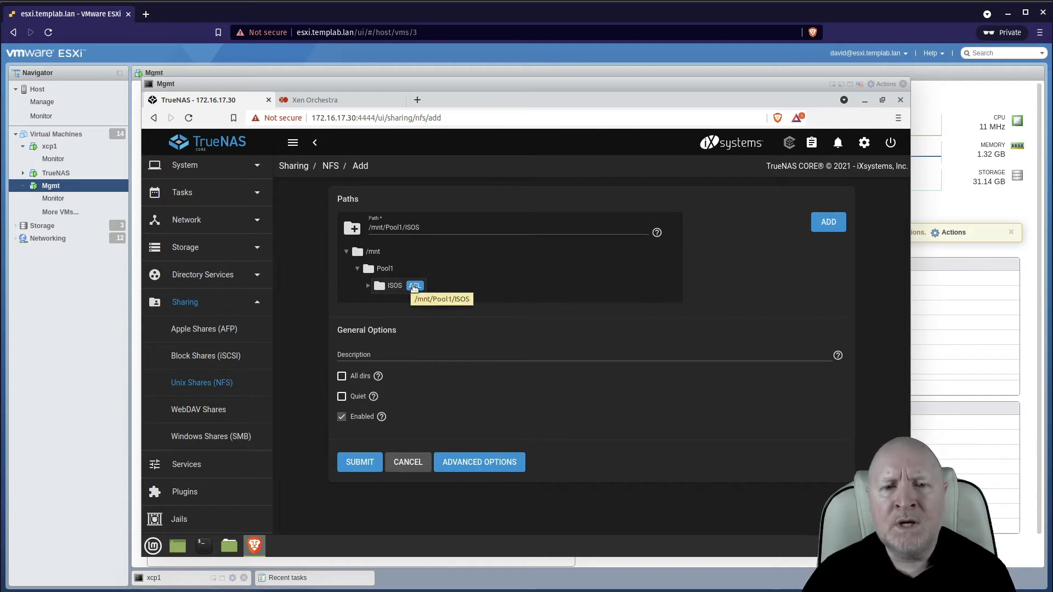
Enable the share's Quiet option and read its help.
mouse_move(414, 288)
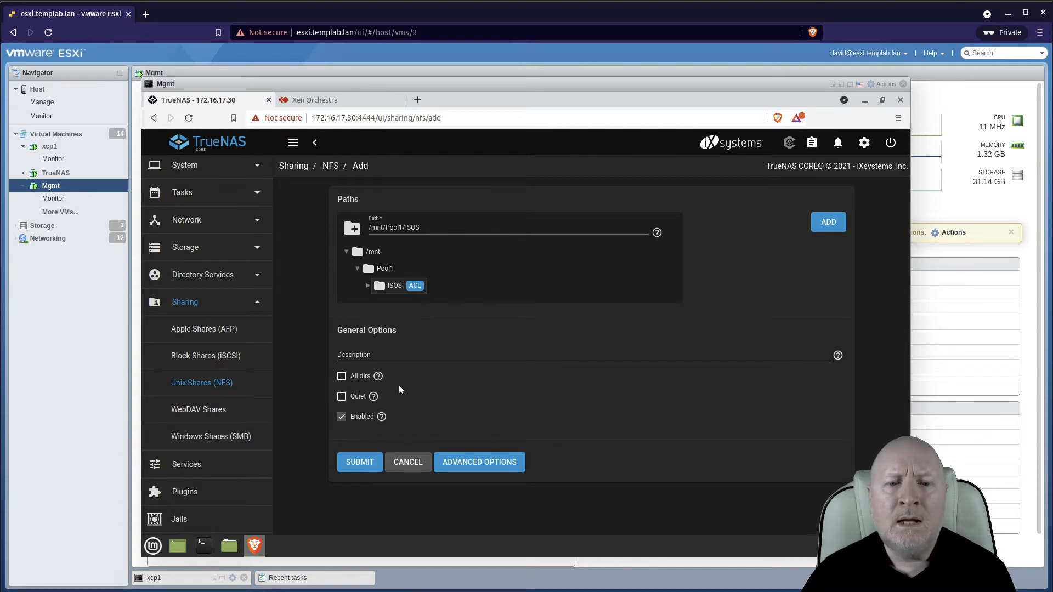
left_click(355, 398)
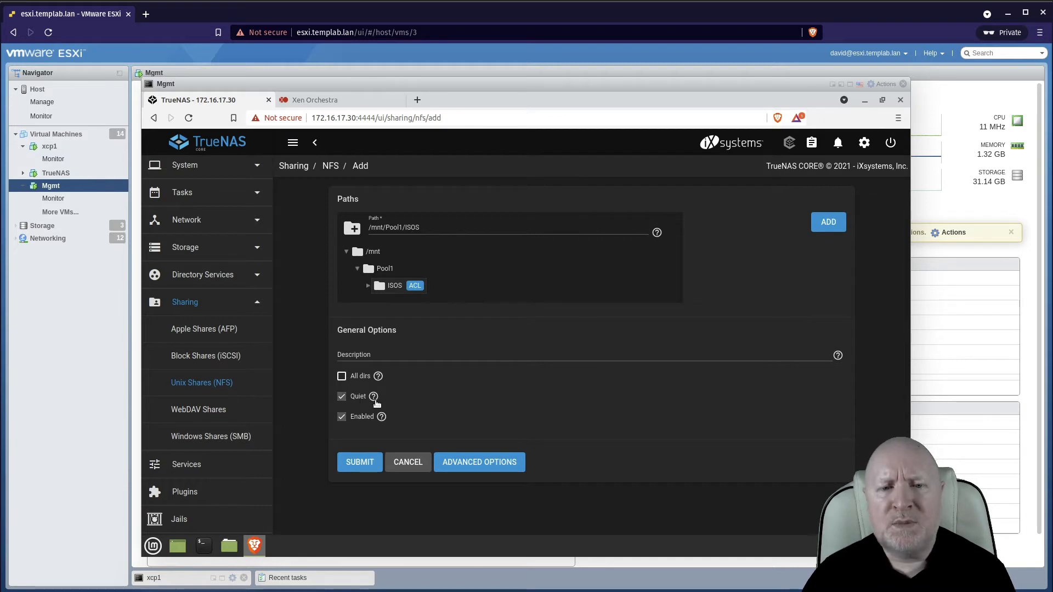
left_click(374, 397)
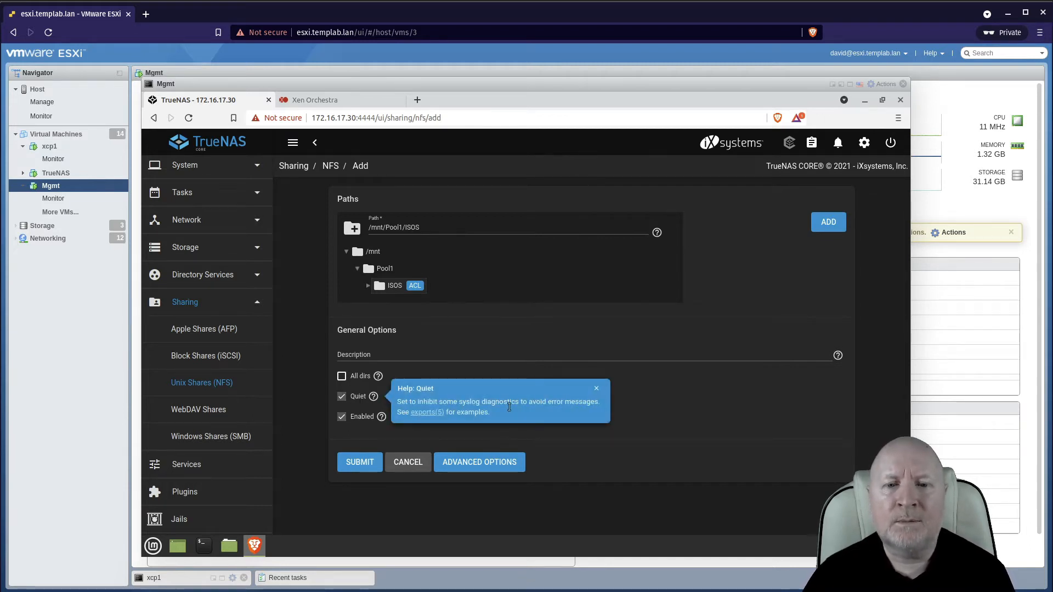
left_click(596, 389)
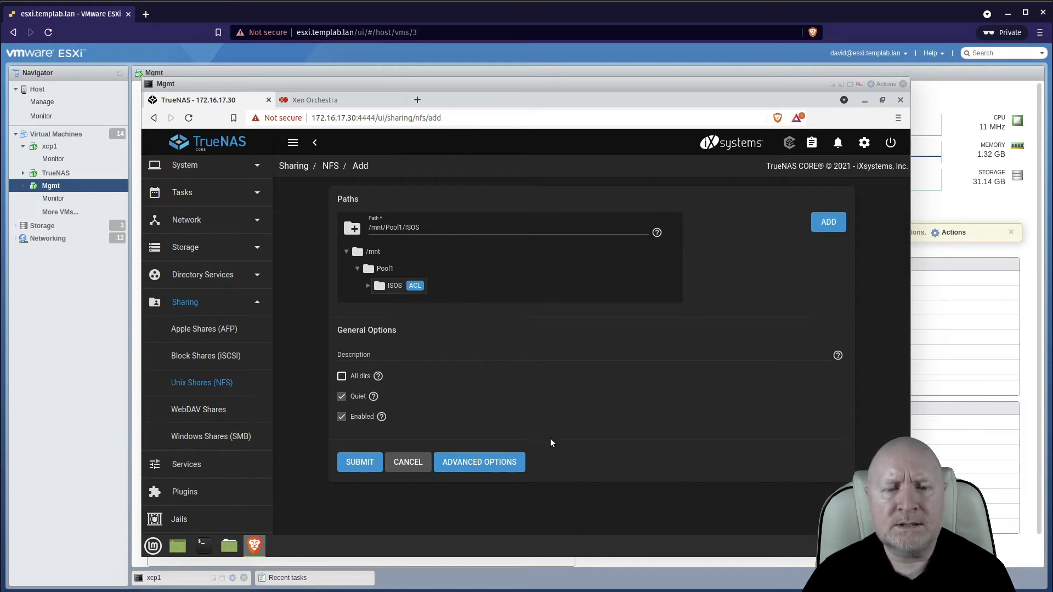
Open the advanced options and set Maproot User to xcpuser and Maproot Group to grpxcpusers.
left_click(510, 464)
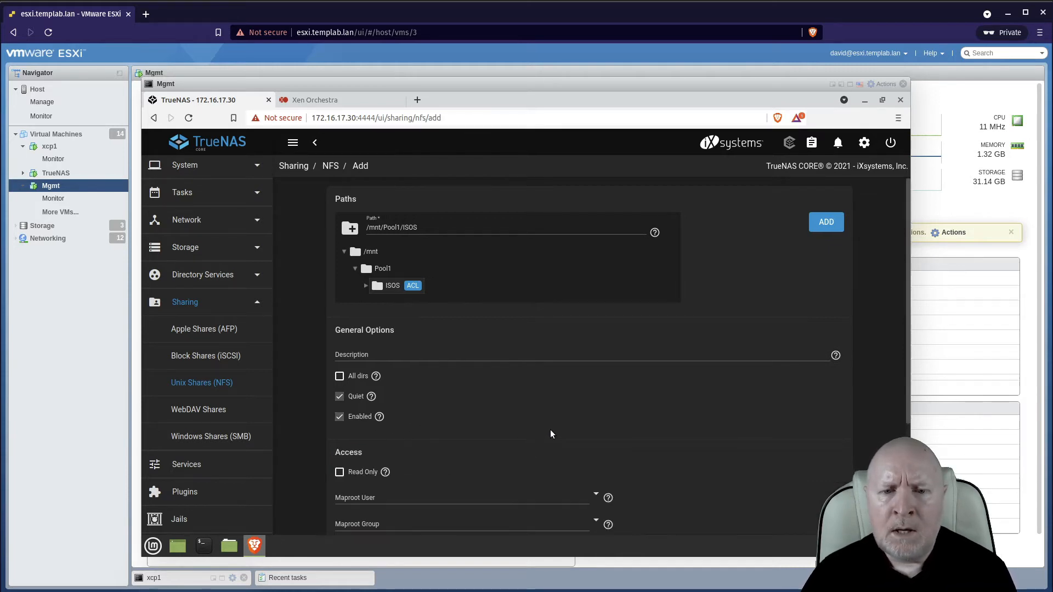
scroll(542, 432, "down", 3)
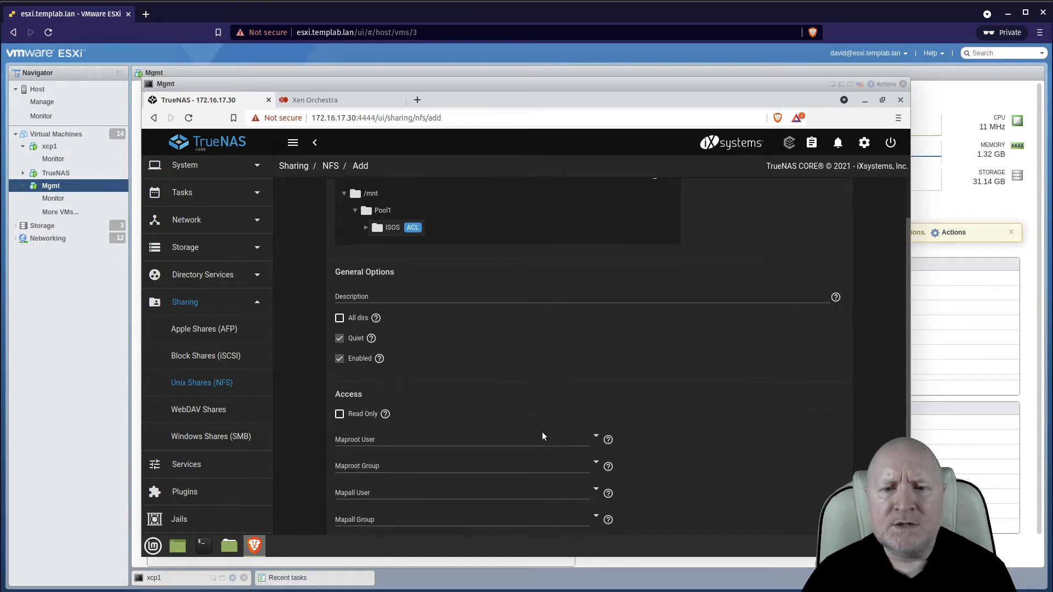
scroll(538, 431, "down", 1)
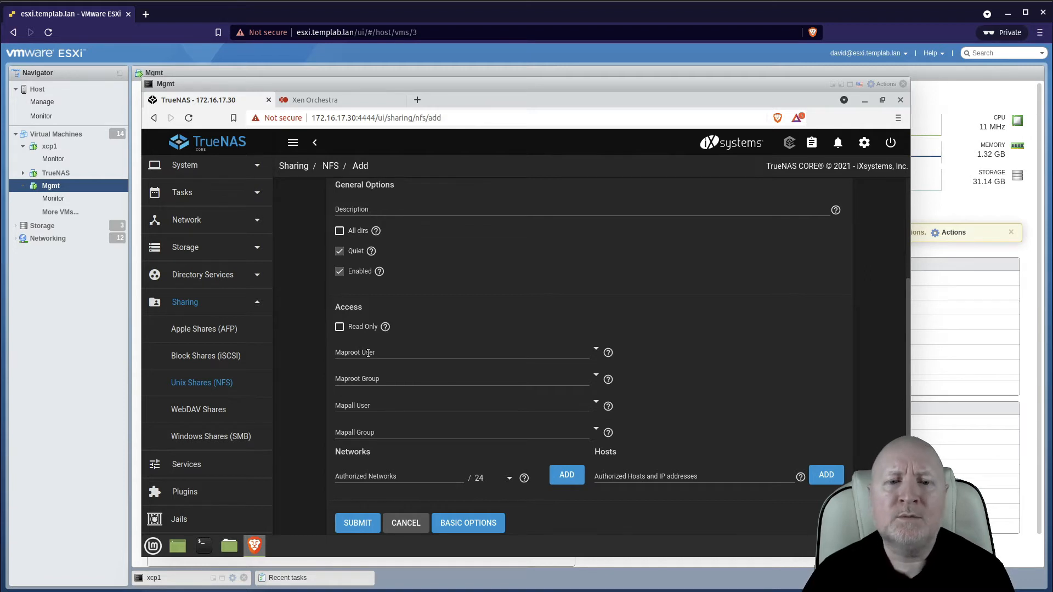
left_click(387, 354)
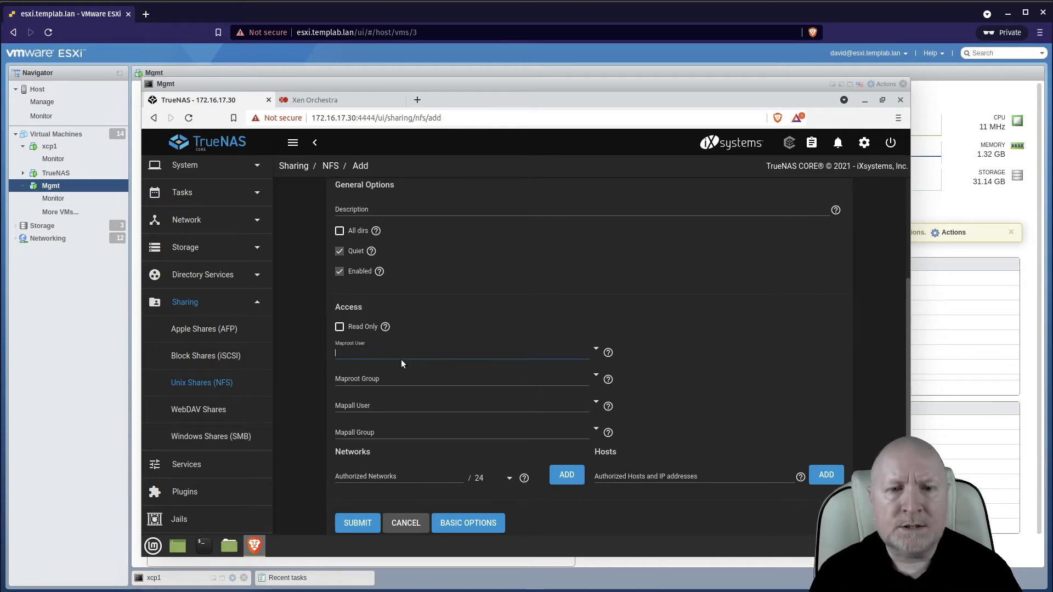
type("xcpuser")
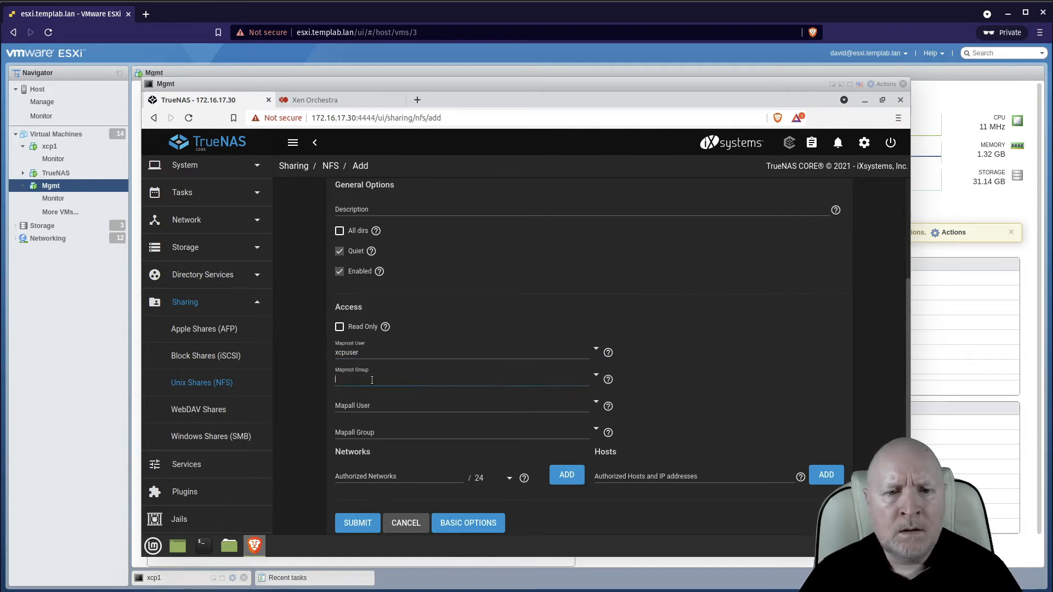
type("grp")
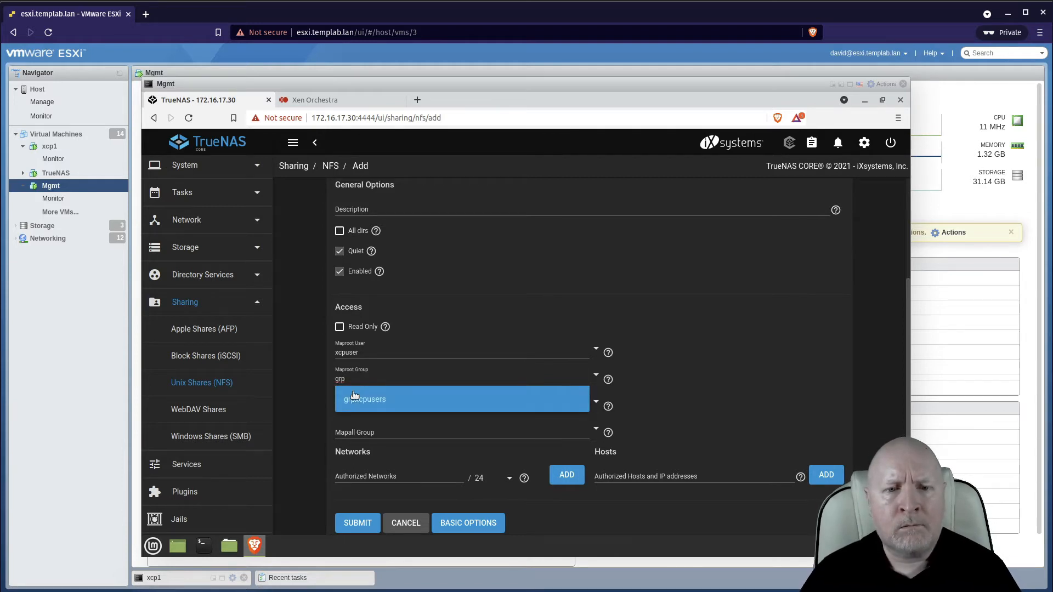
left_click(353, 395)
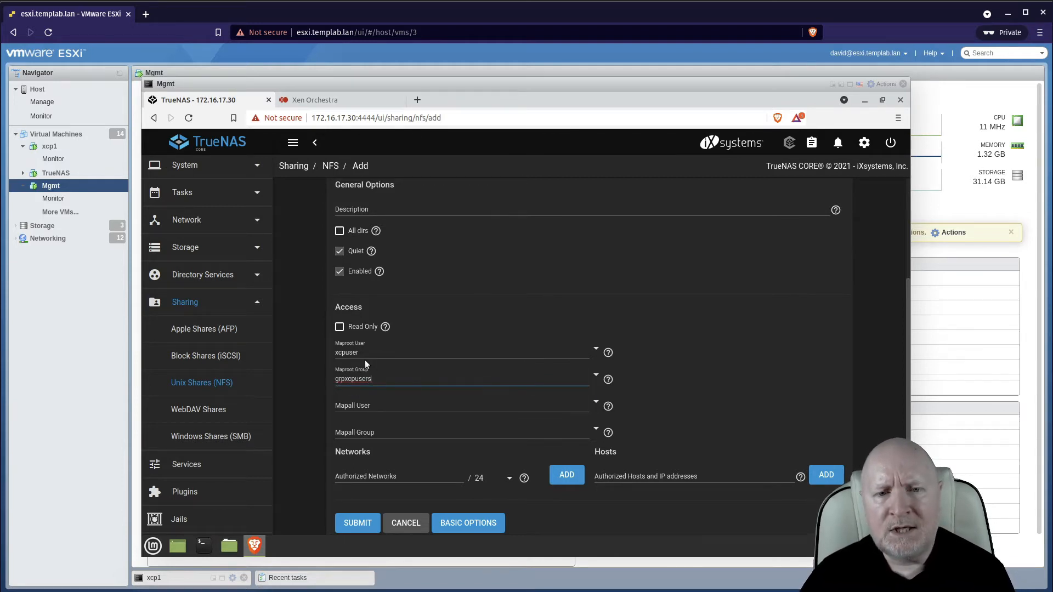
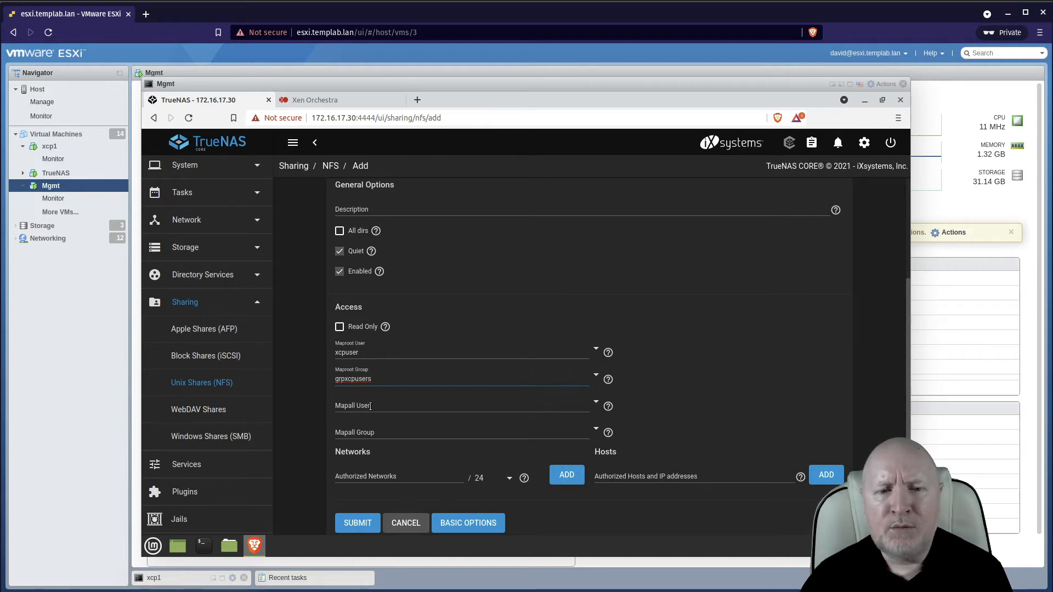
Add 172.16.20.0 with a /24 mask as the share's authorized network.
left_click(380, 429)
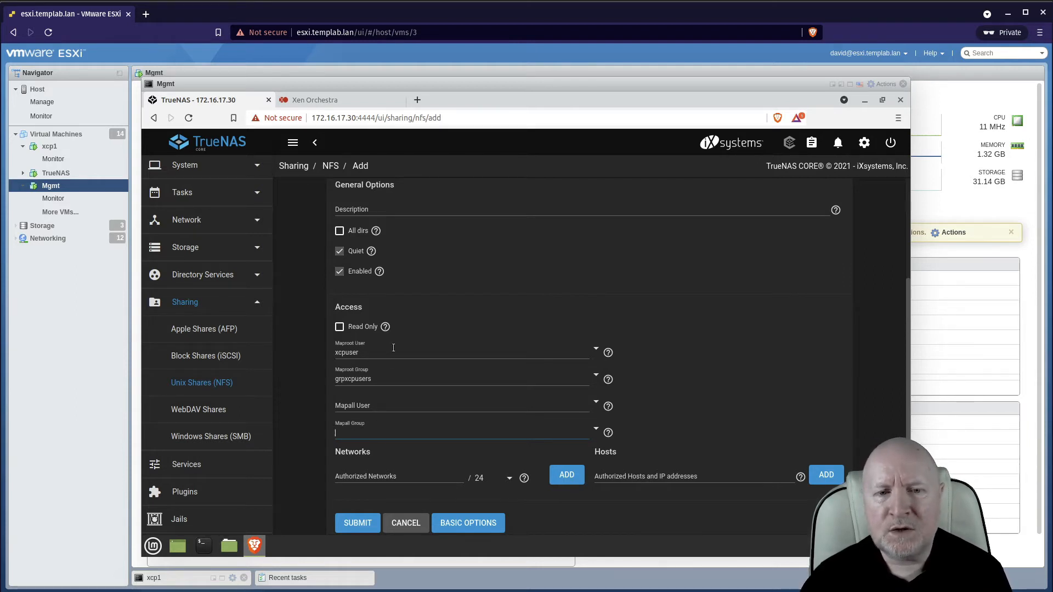
left_click(728, 374)
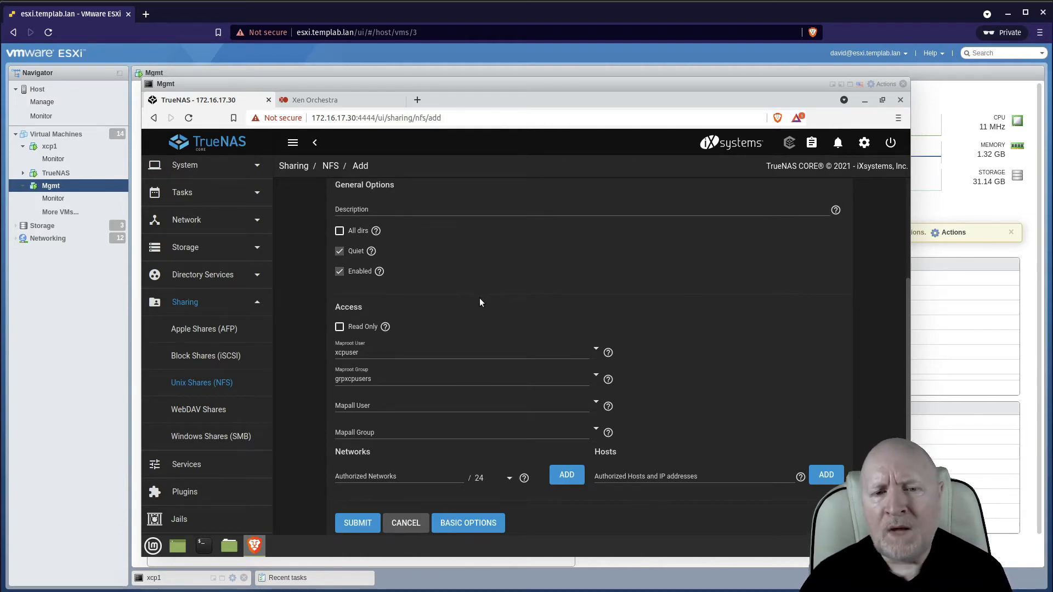
left_click(385, 476)
type("172")
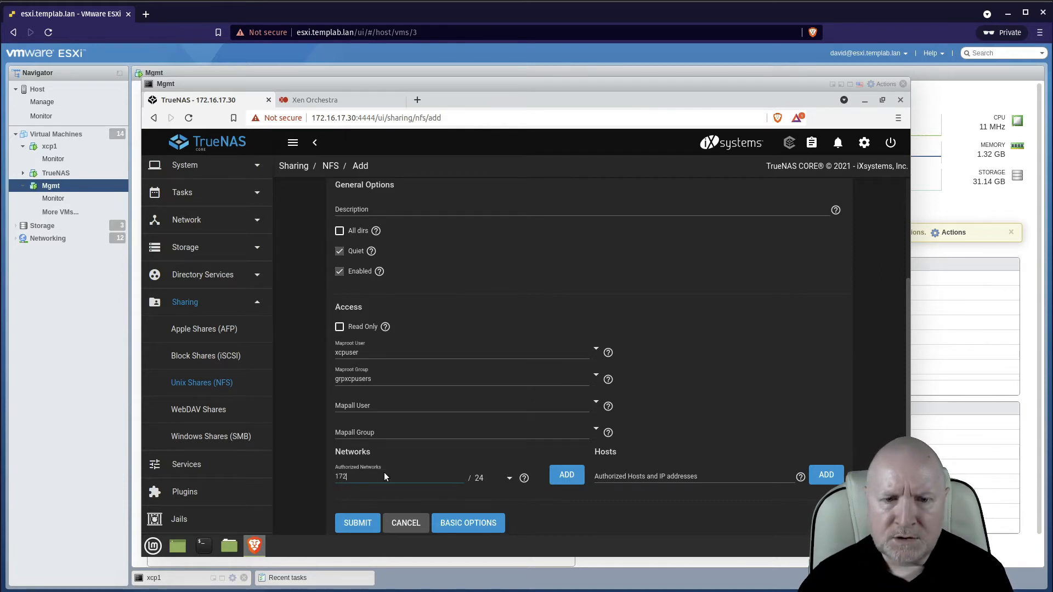
type(".16.20")
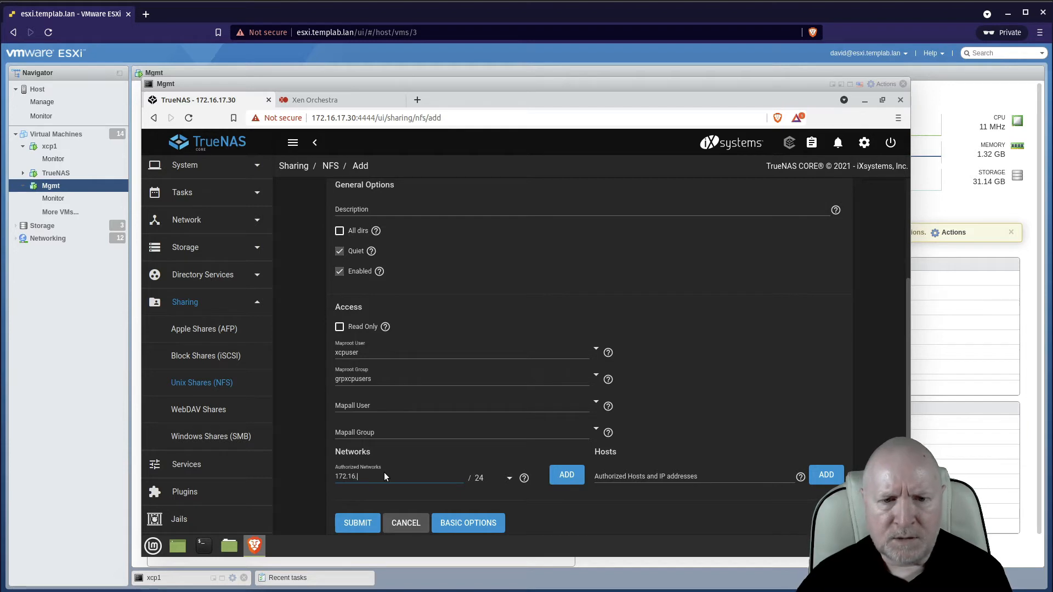
type(".0")
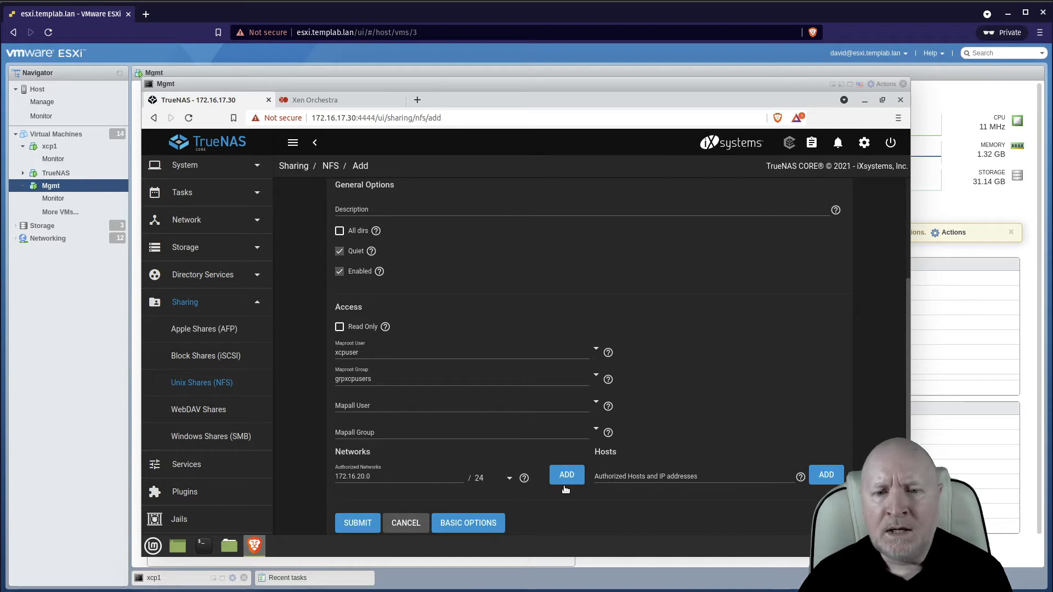
left_click(509, 479)
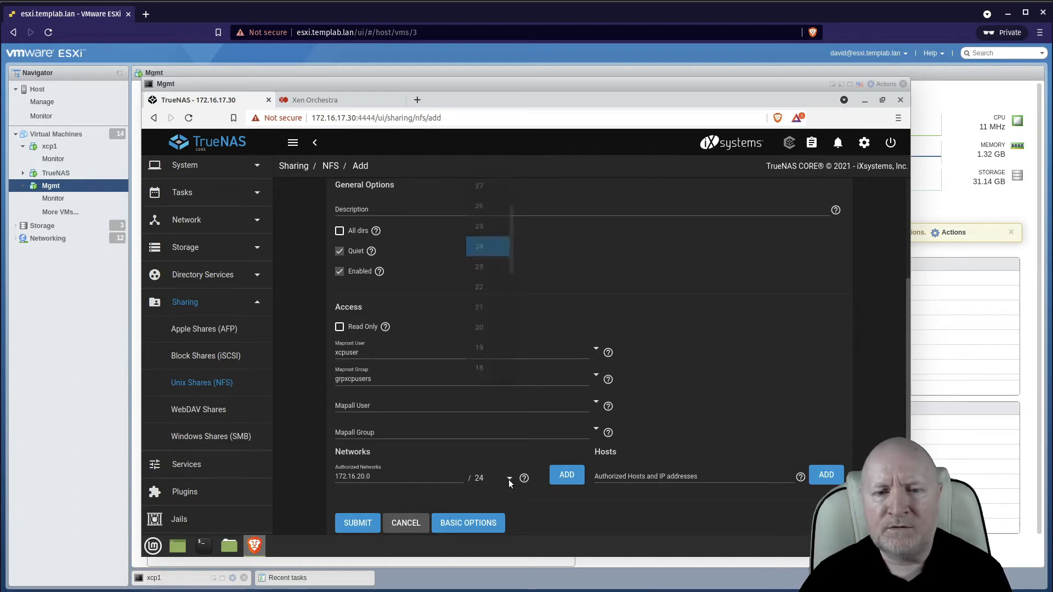
left_click(508, 479)
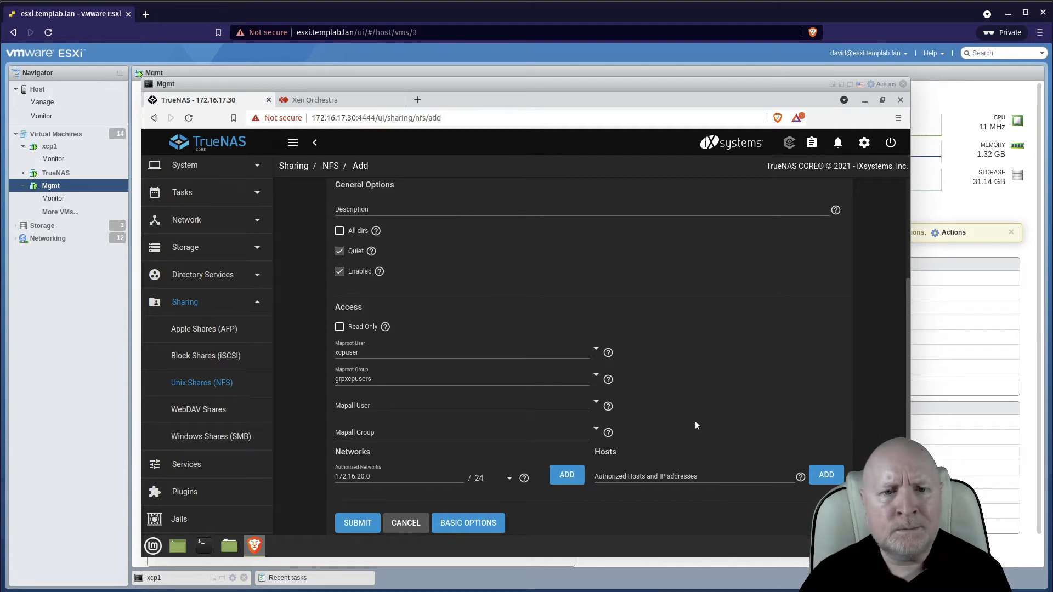
Submit the NFS share and enable the NFS service to start automatically.
scroll(696, 425, "up", 3)
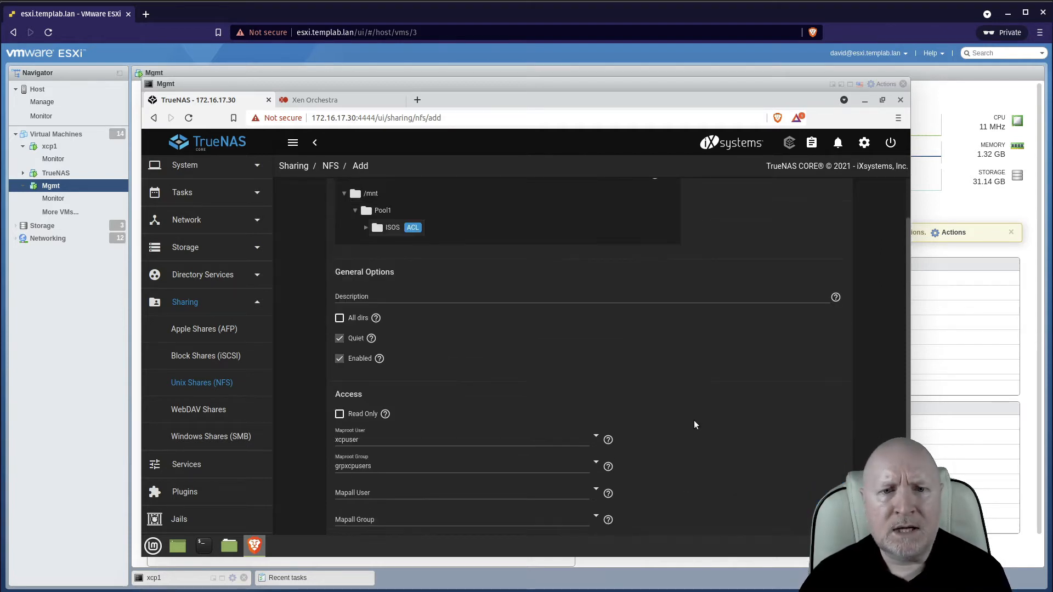
scroll(693, 420, "down", 2)
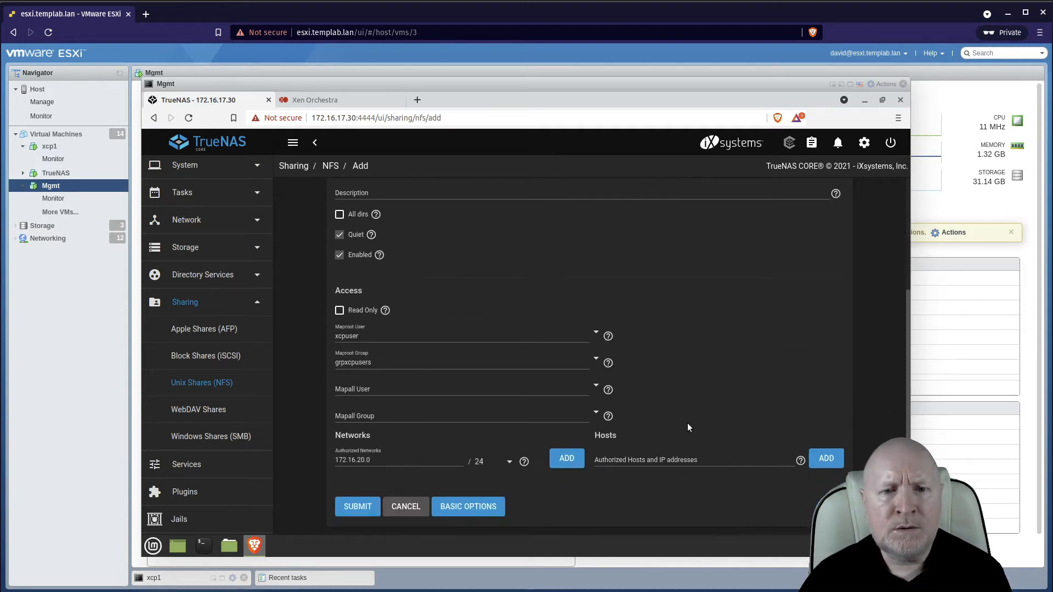
left_click(364, 506)
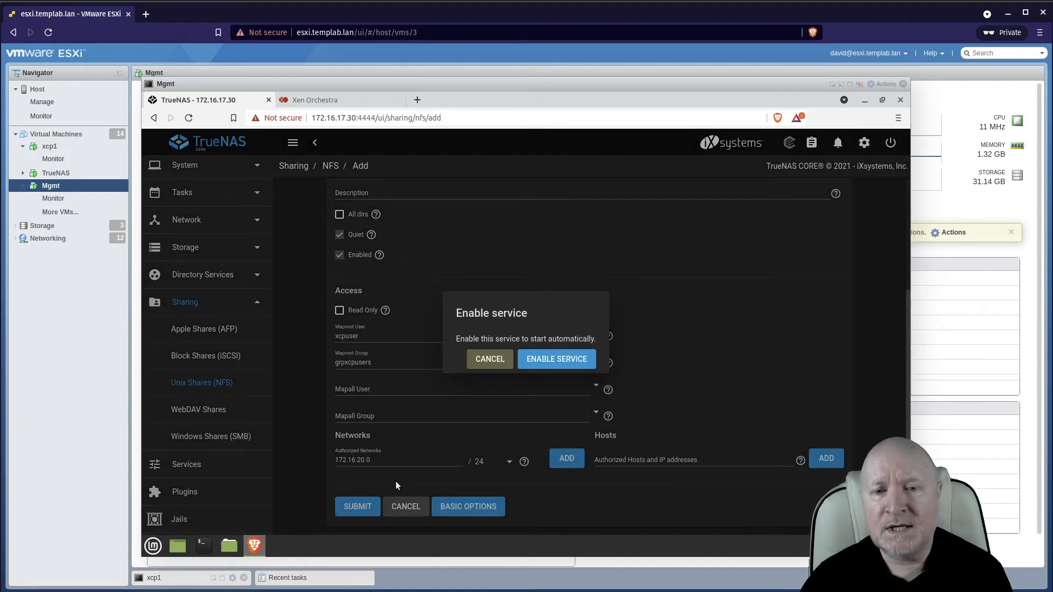
left_click(551, 359)
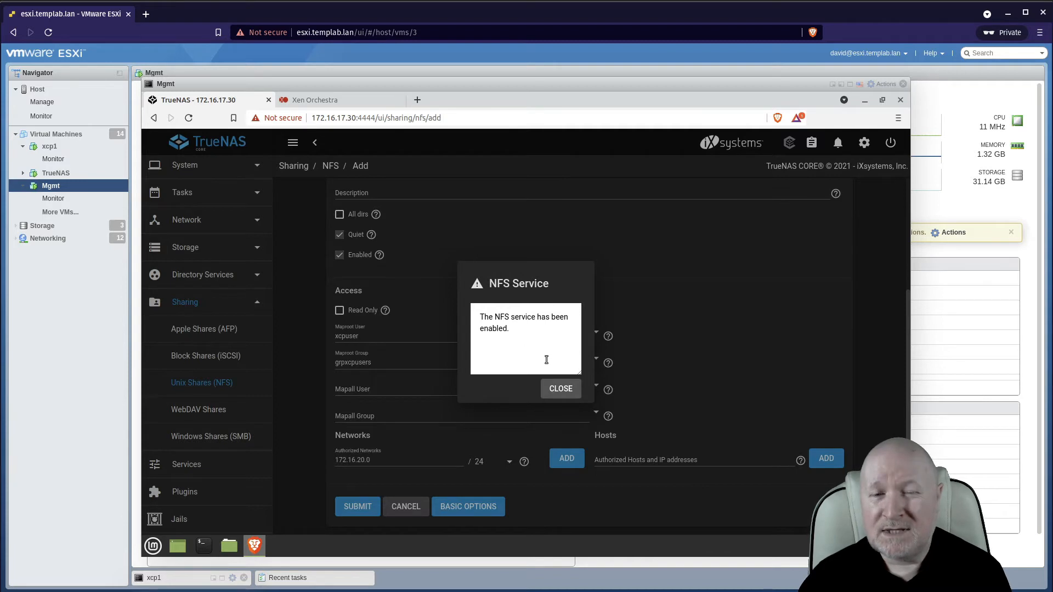
left_click(560, 388)
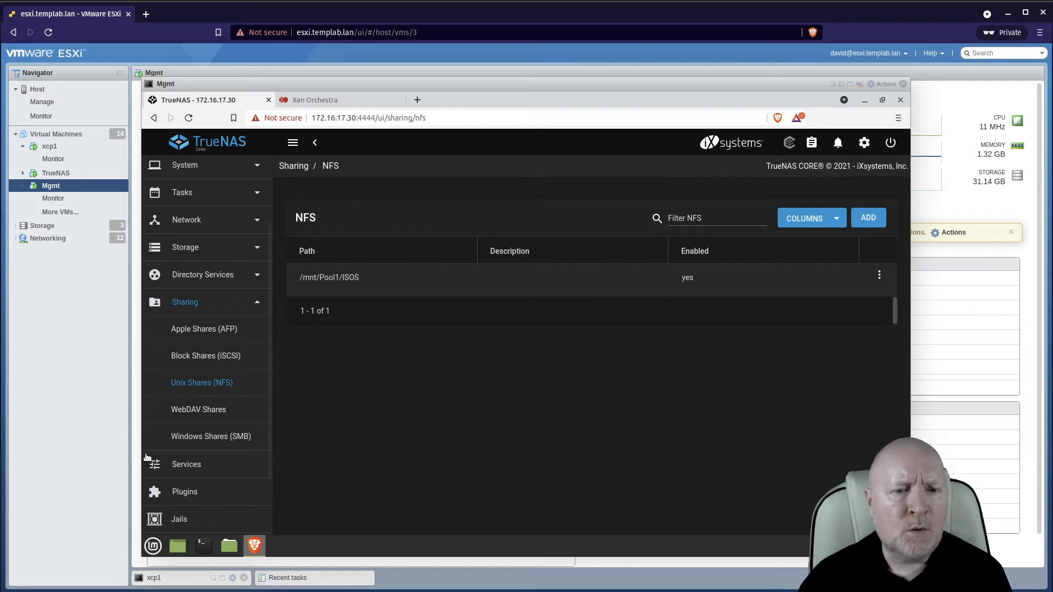
Open the NFS service settings and bind the service to IP address 172.16.20.30.
left_click(187, 465)
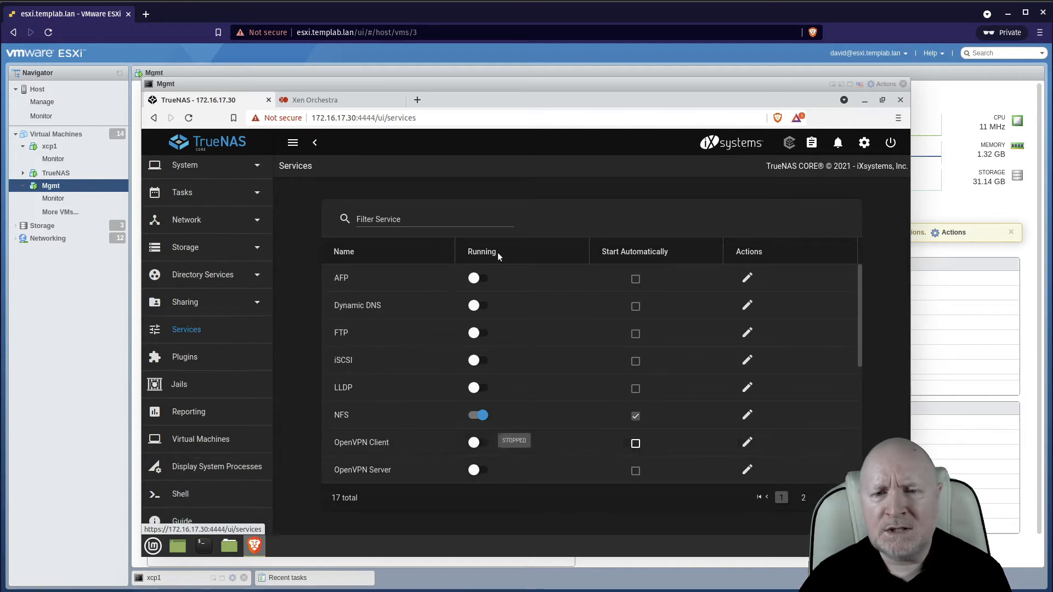
scroll(665, 325, "down", 3)
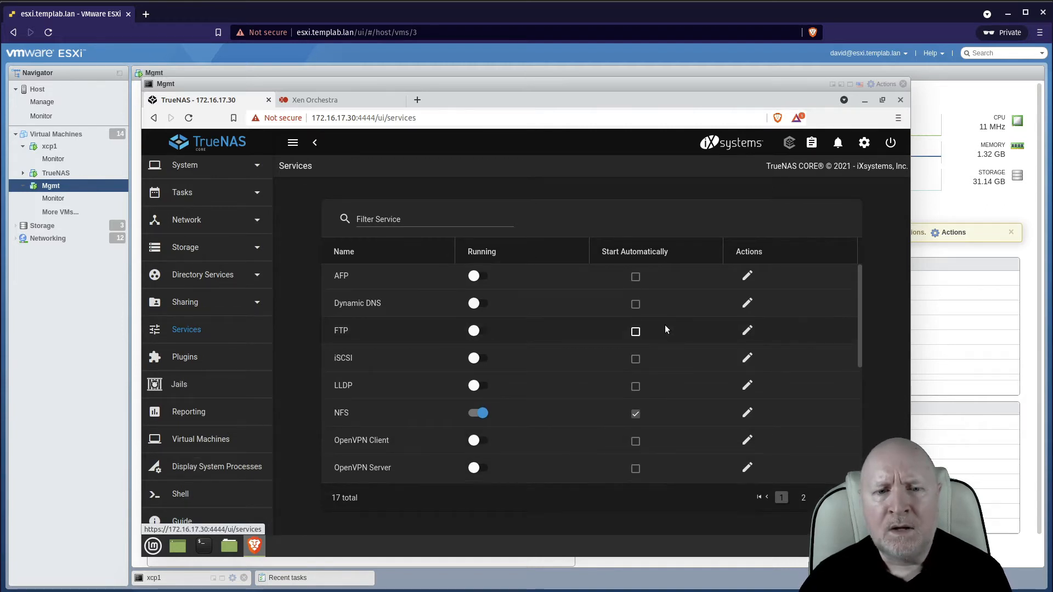
scroll(670, 330, "up", 3)
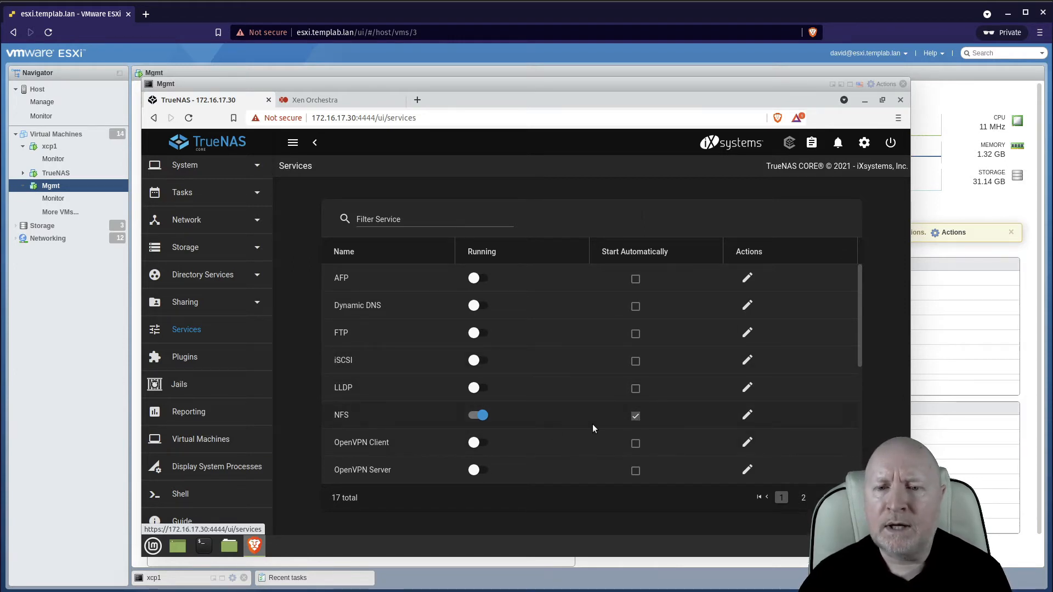
left_click(751, 416)
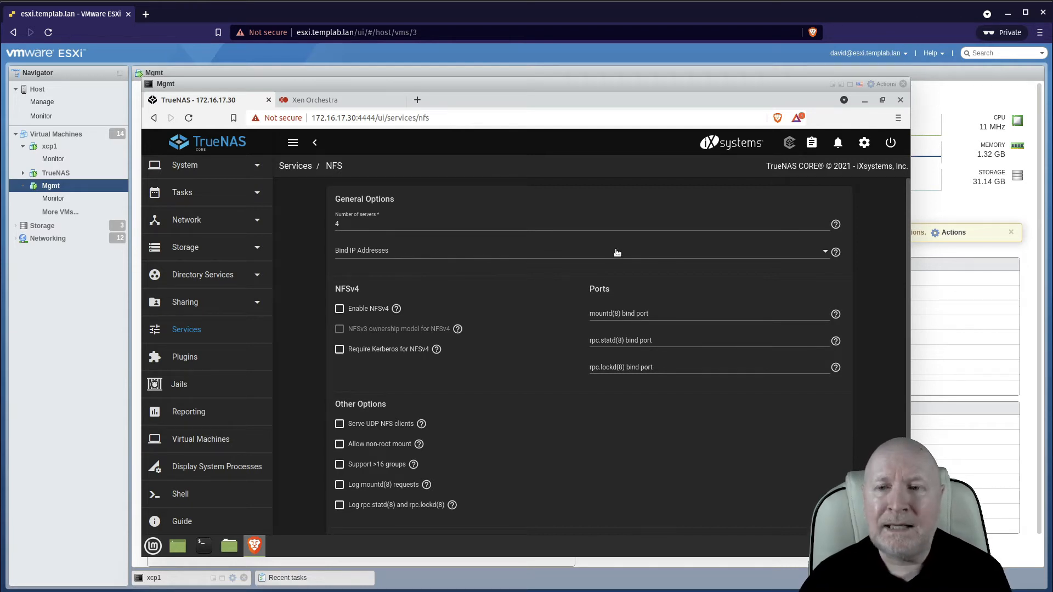
left_click(825, 252)
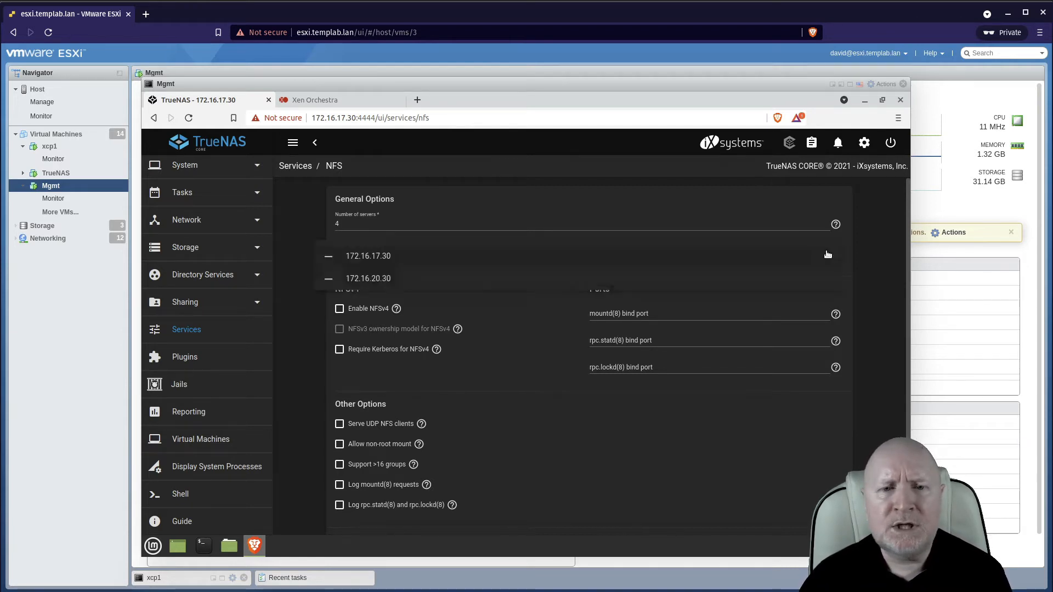
left_click(362, 278)
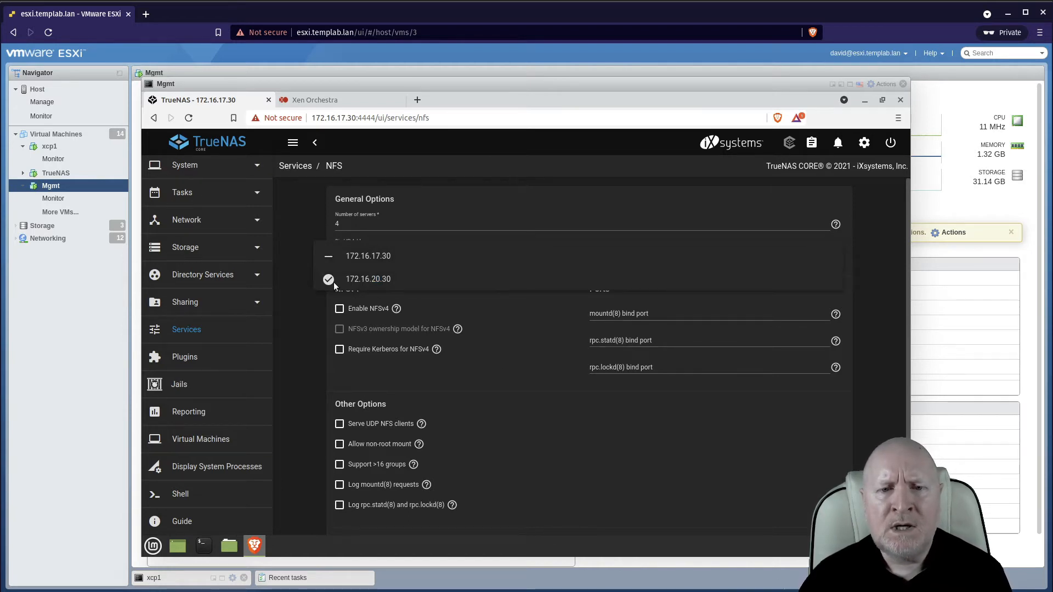
left_click(548, 437)
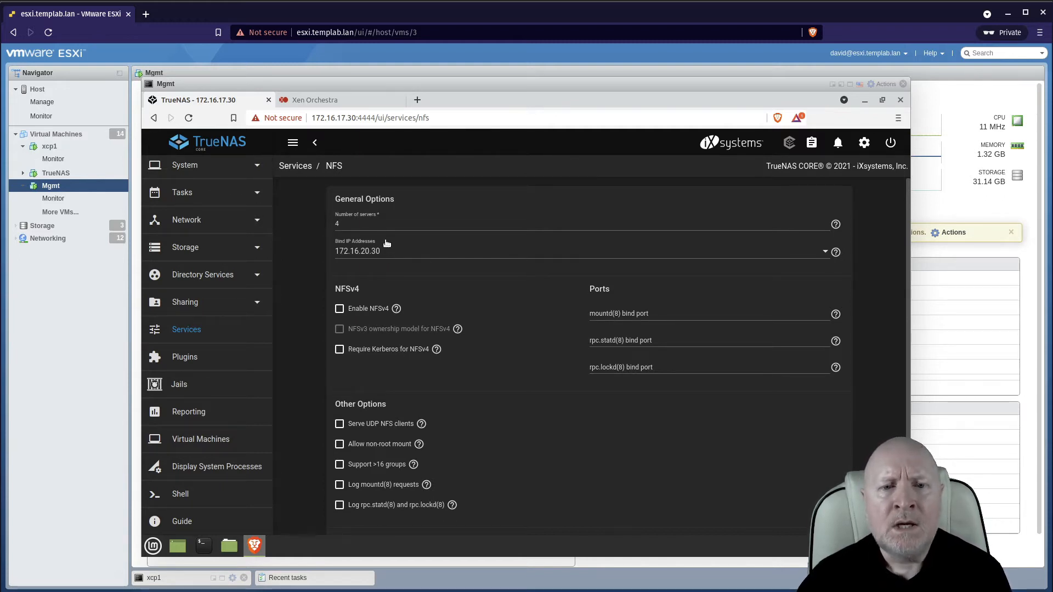
Enable NFSv4 and save the NFS service settings.
left_click(339, 309)
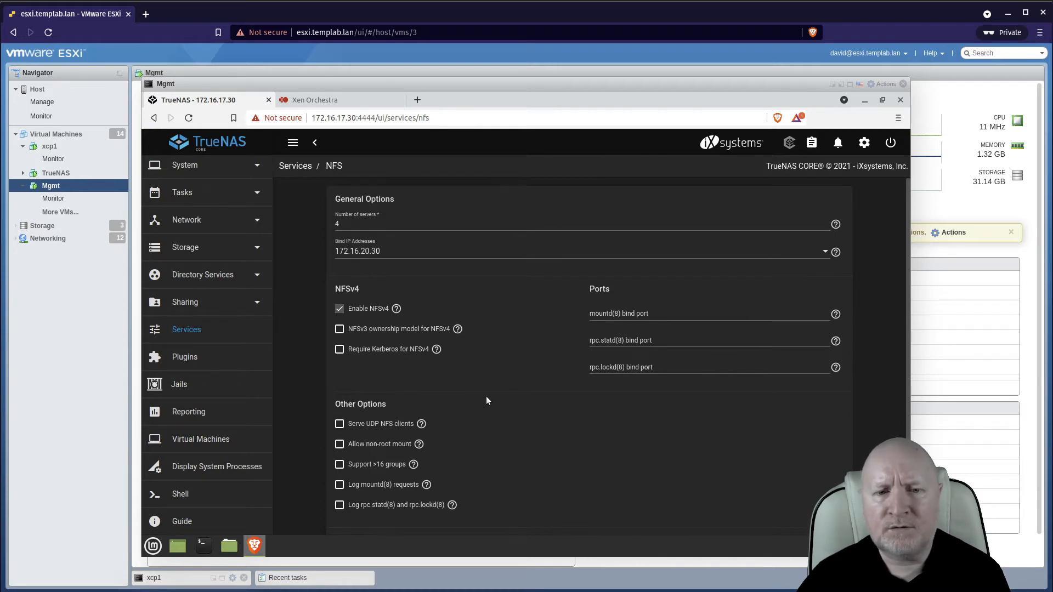
scroll(486, 396, "down", 1)
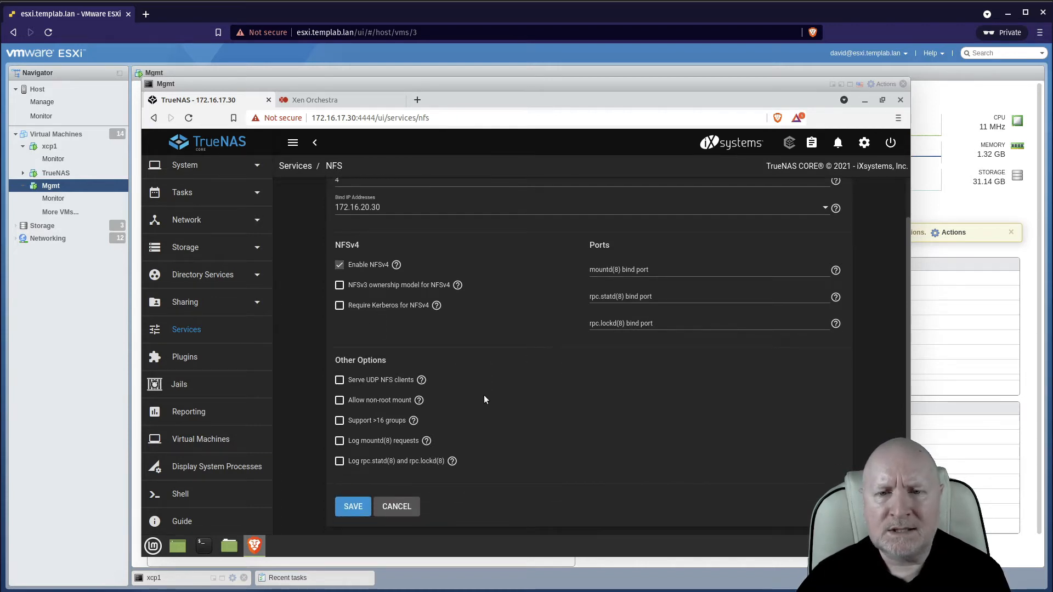
scroll(483, 399, "up", 1)
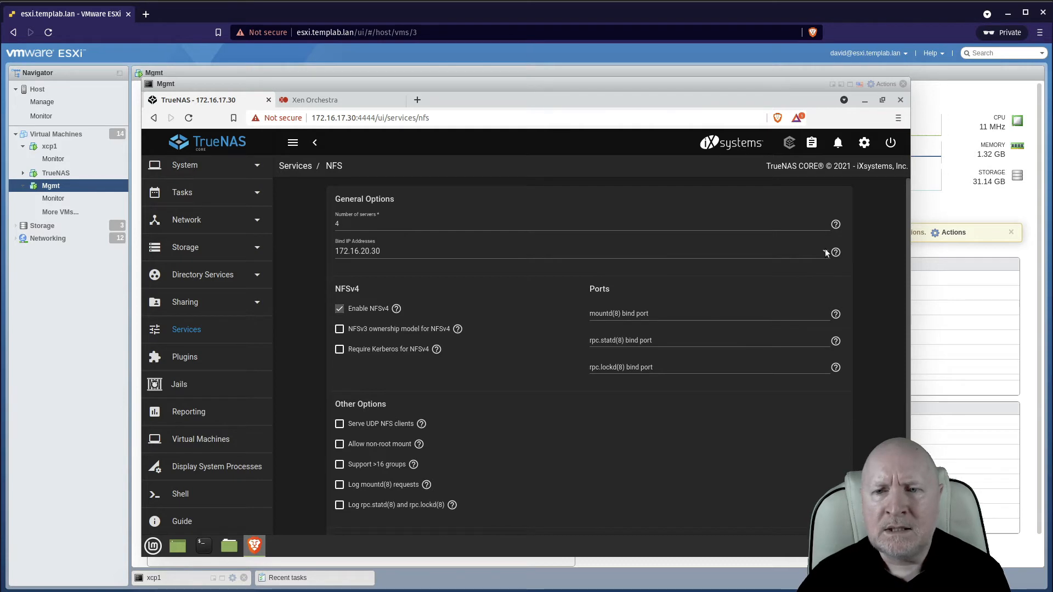
mouse_move(836, 225)
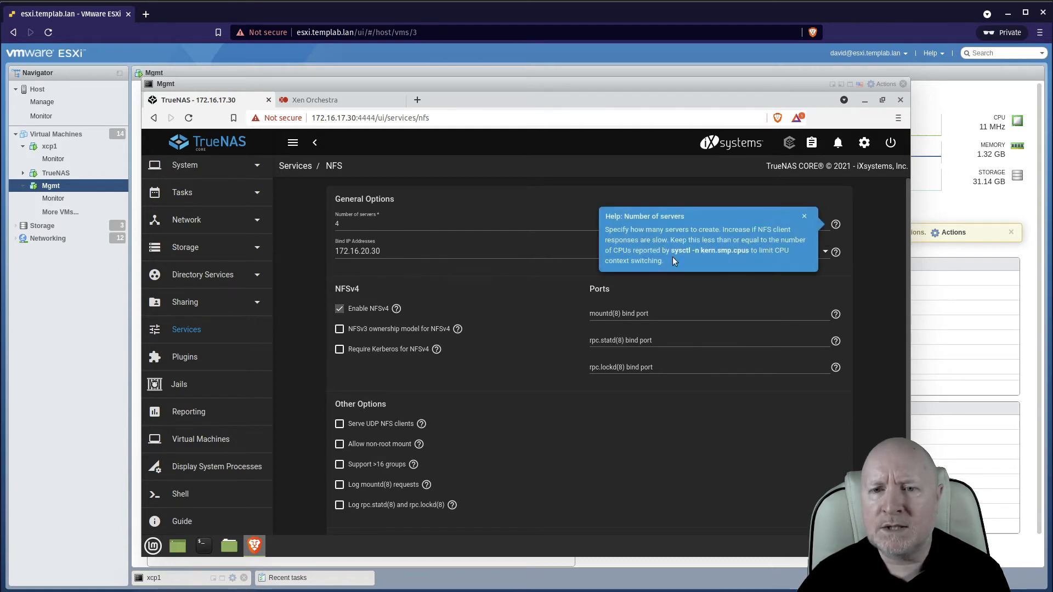
left_click(805, 218)
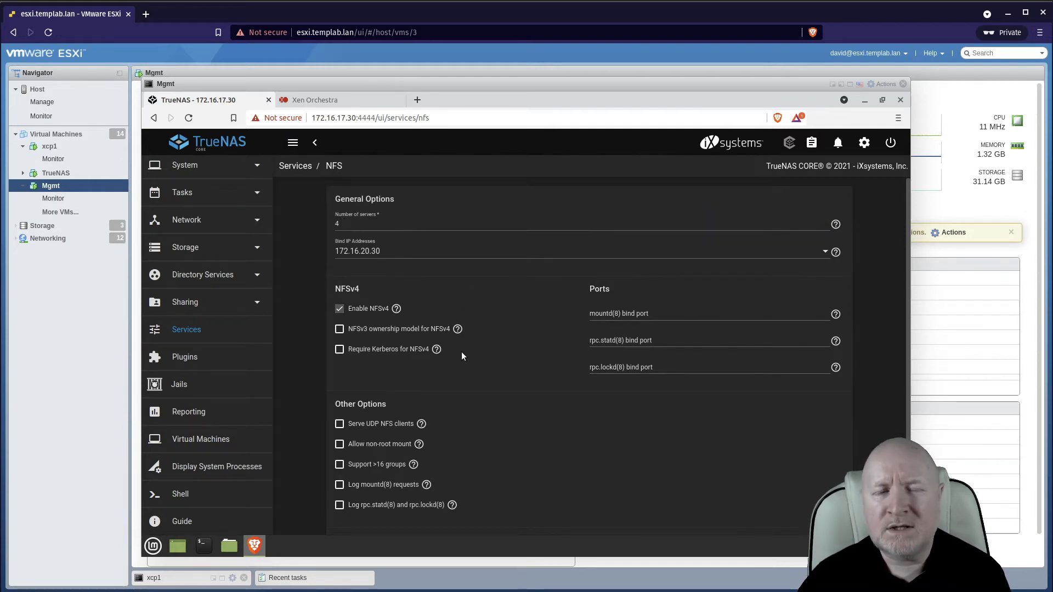
scroll(518, 485, "down", 1)
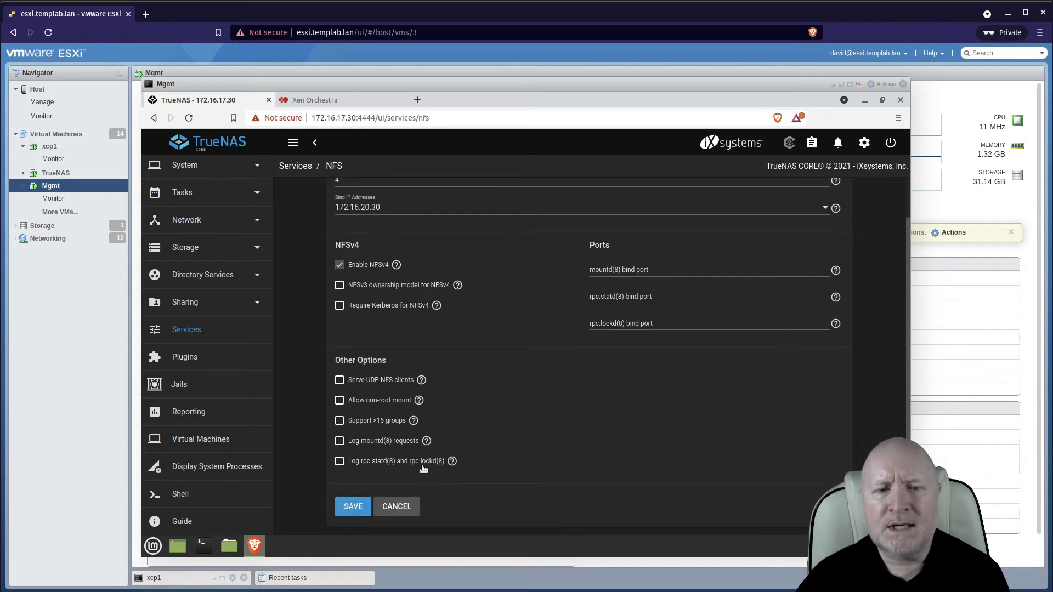
left_click(353, 508)
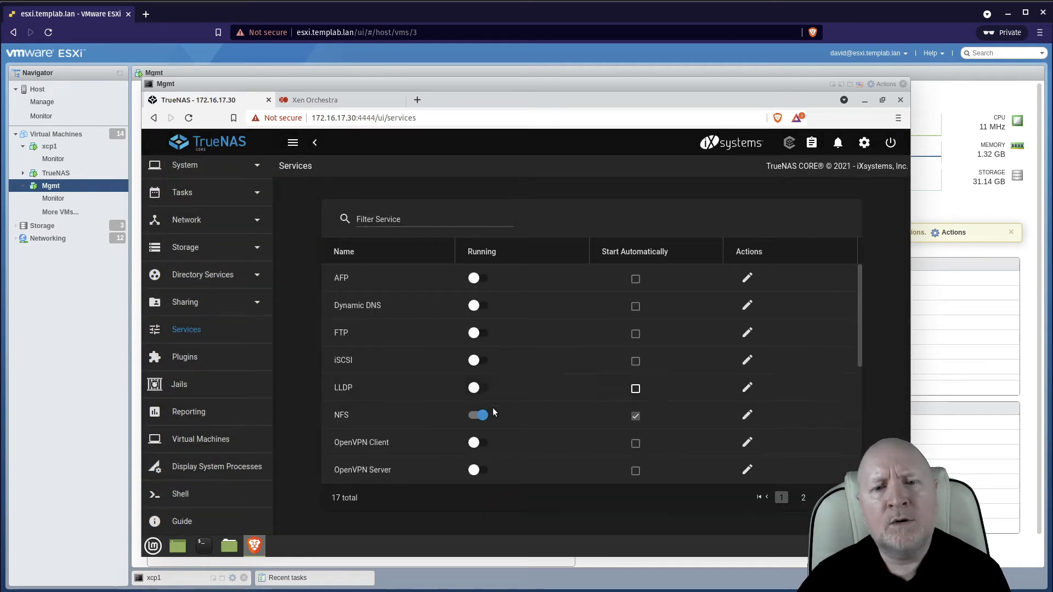
Restart the NFS service by stopping it and starting it again.
left_click(480, 415)
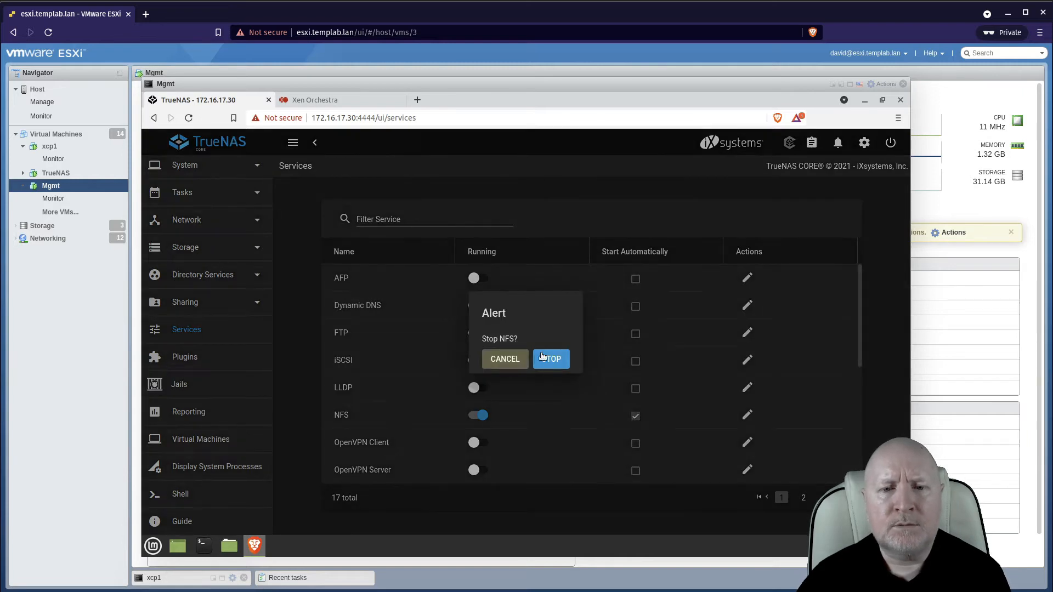
left_click(558, 359)
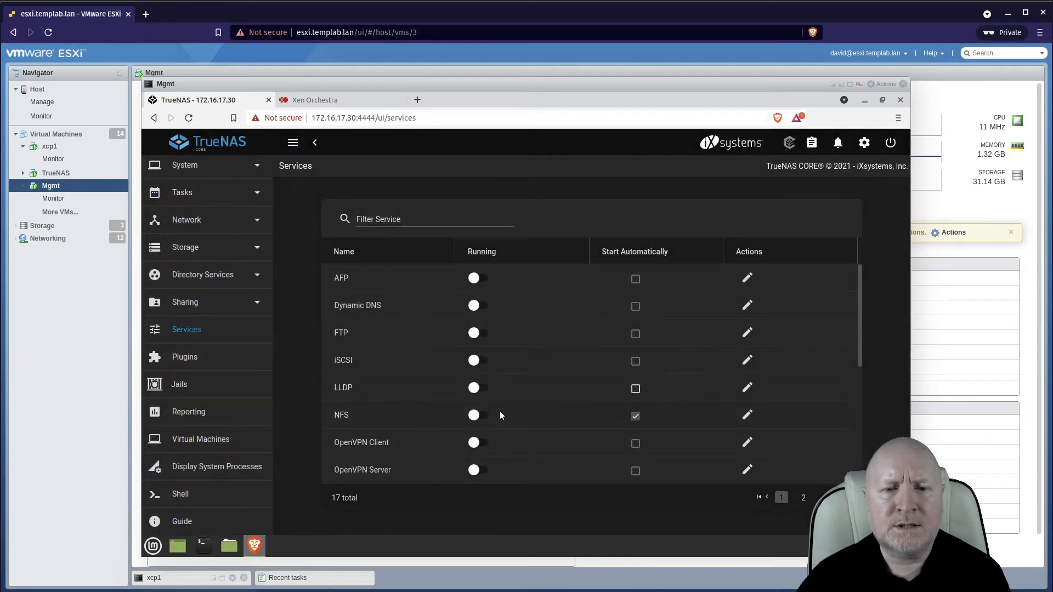
left_click(477, 415)
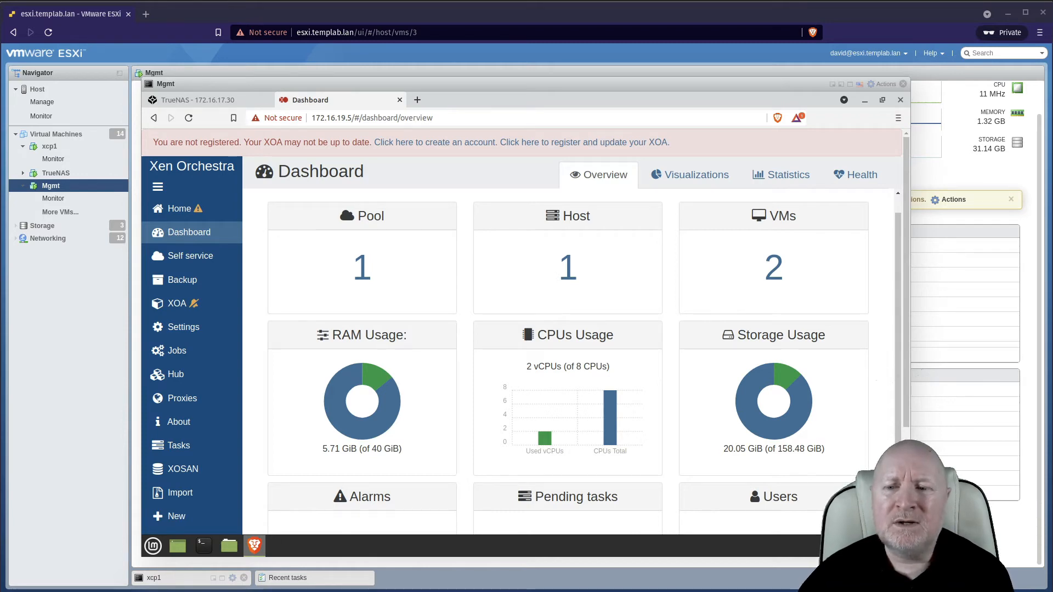
Switch to Xen Orchestra and start creating a new storage repository.
scroll(773, 400, "down", 5)
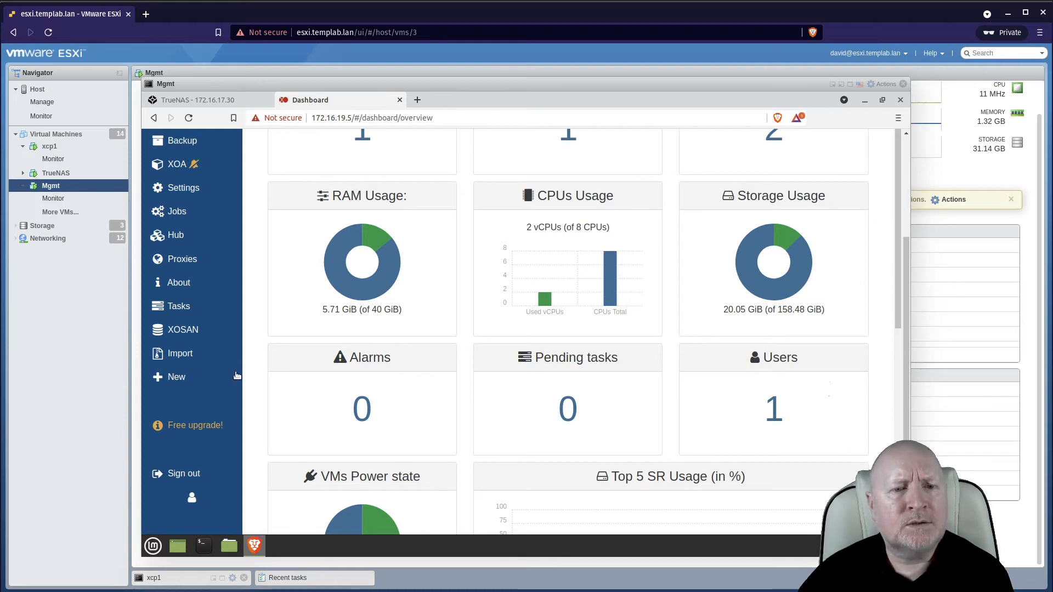
mouse_move(201, 378)
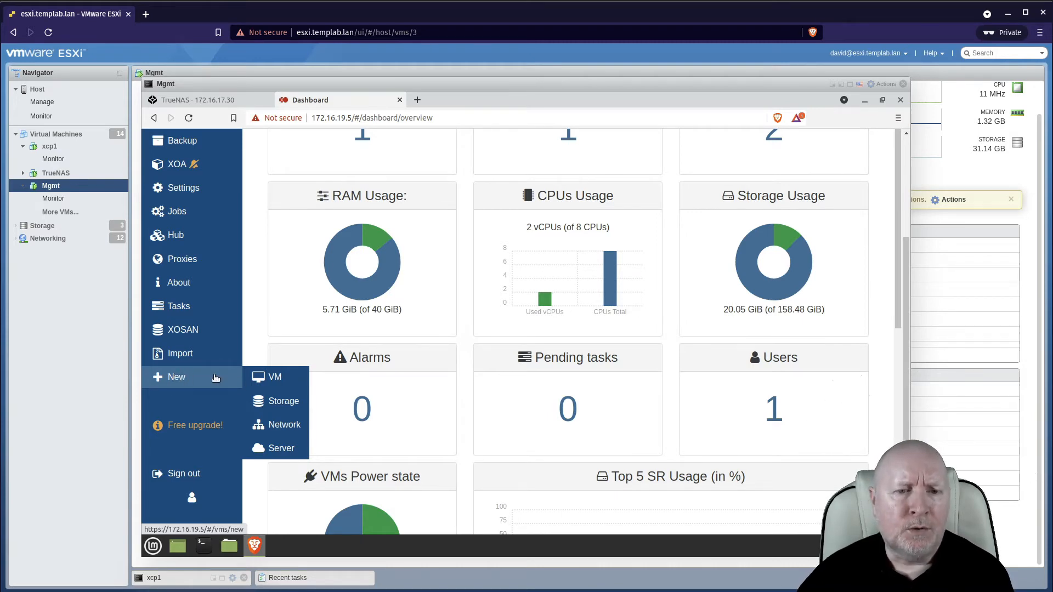
left_click(281, 402)
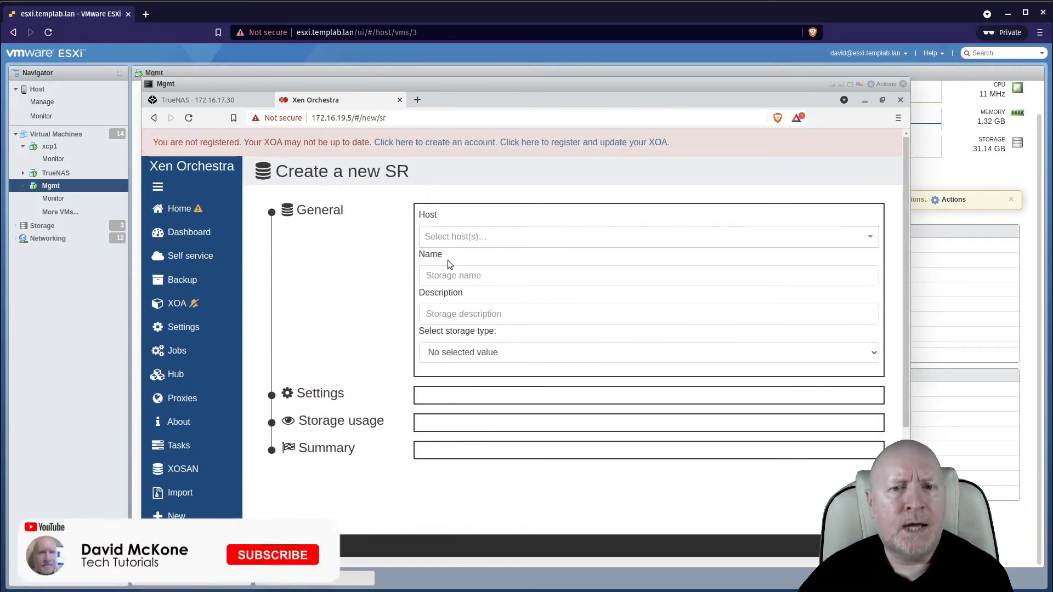
Select host xcpng1 and enter ISOs as both the name and description of the new storage repository.
left_click(464, 235)
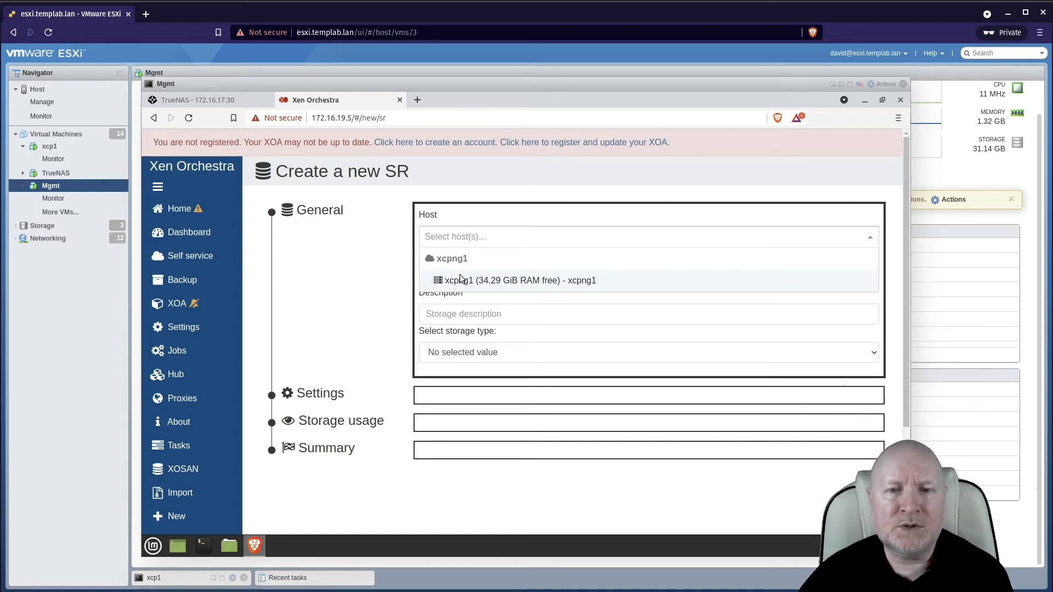
left_click(561, 278)
left_click(563, 273)
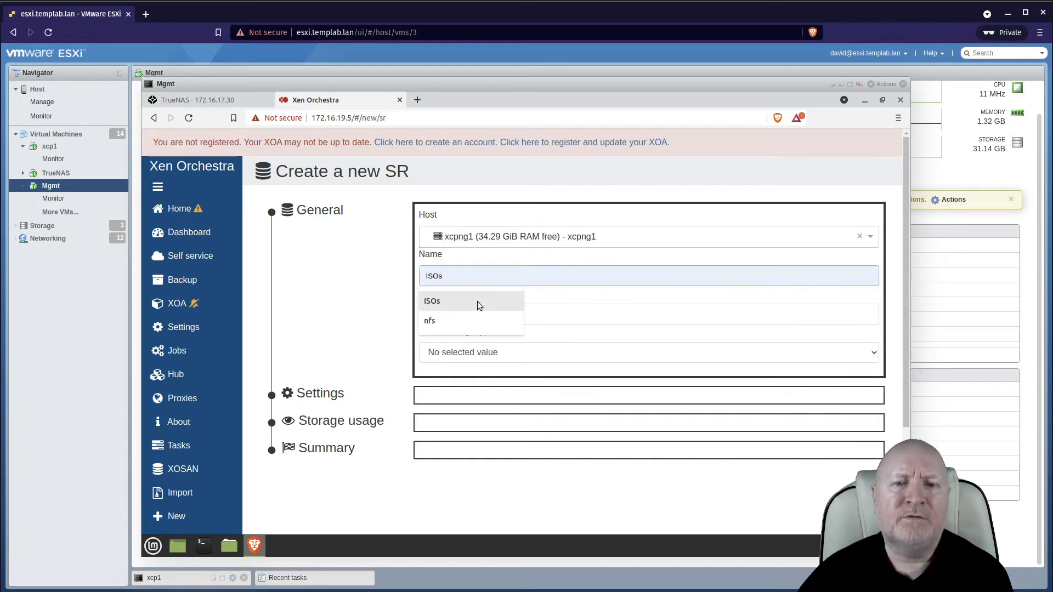
left_click(432, 302)
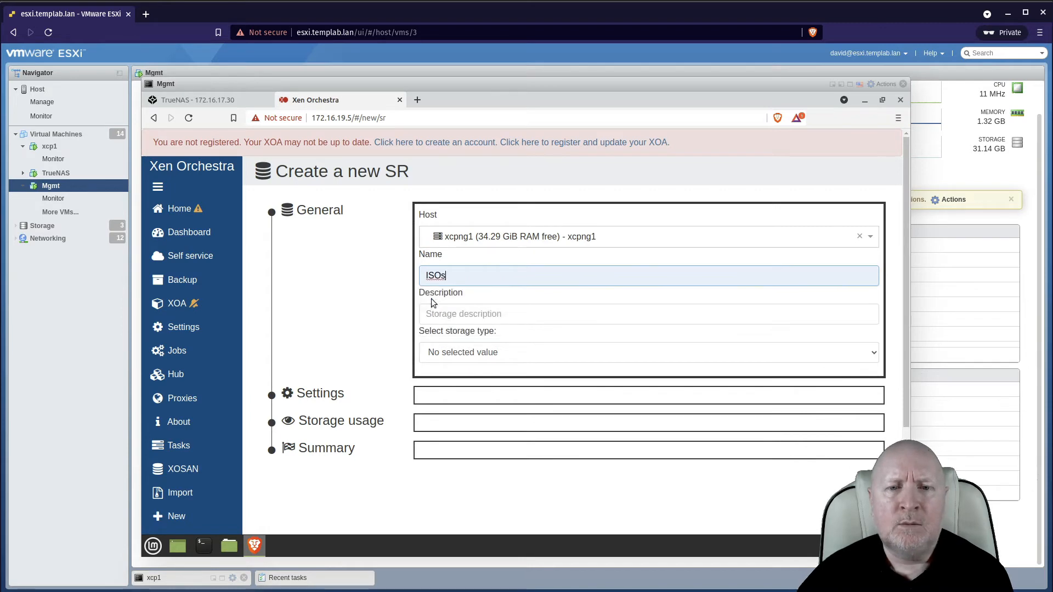
left_click(465, 318)
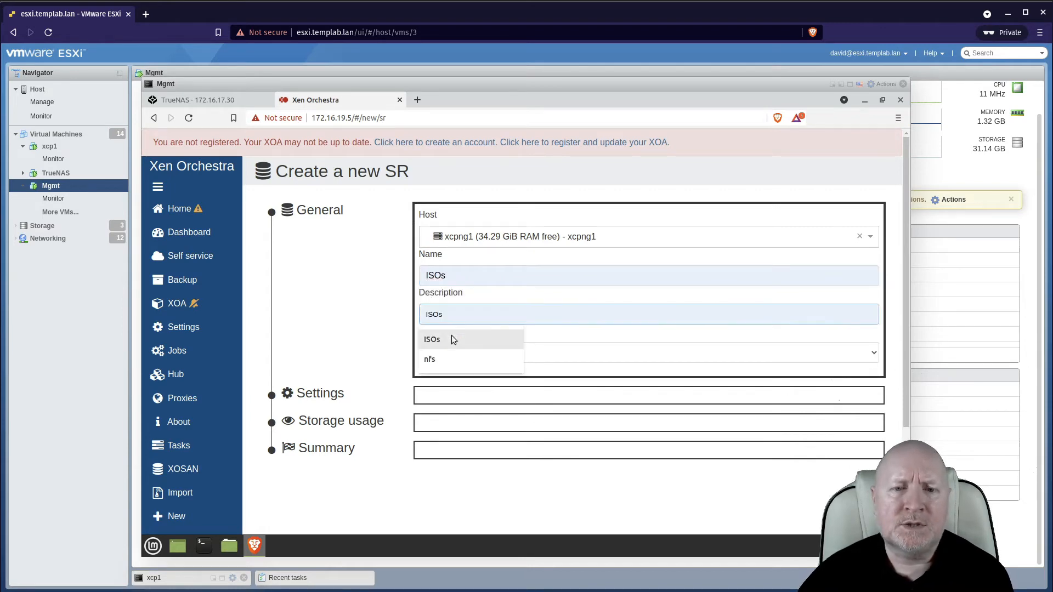
left_click(451, 335)
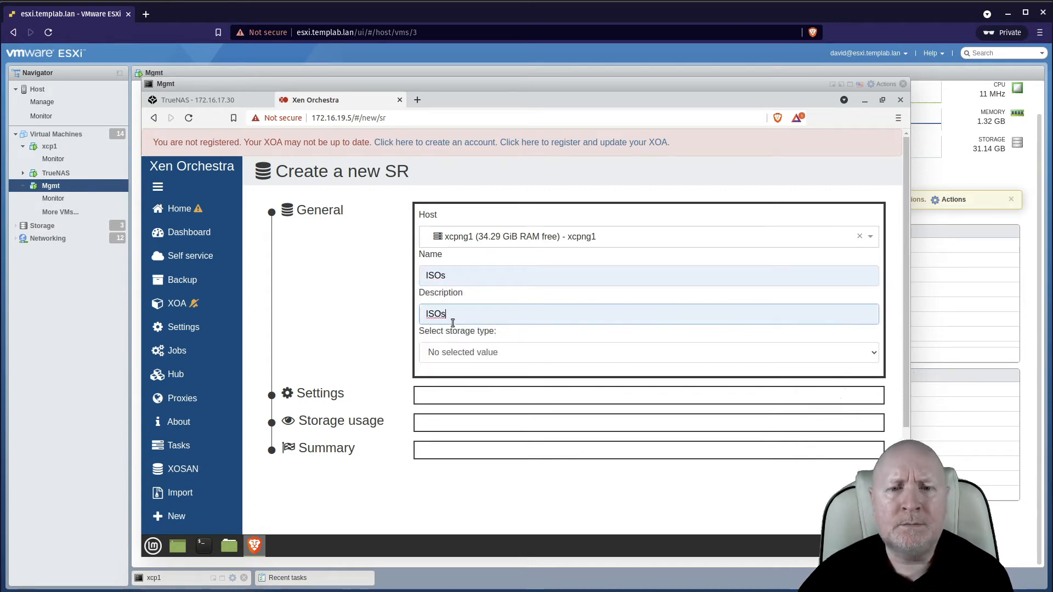
Choose the NFS ISO storage type with server 172.16.20.30 and NFS version 4.1.
left_click(848, 353)
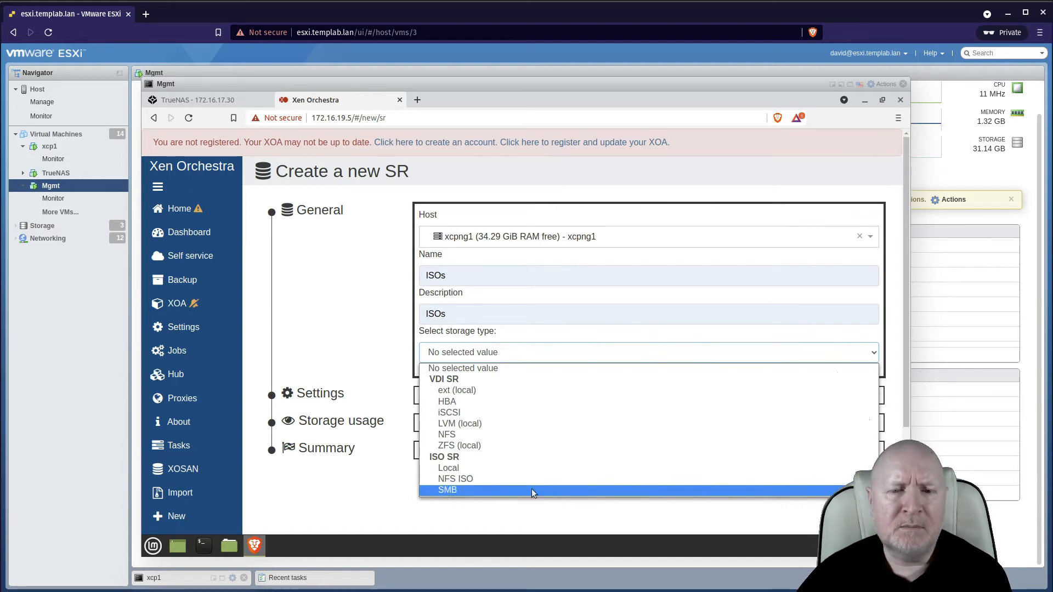
left_click(452, 482)
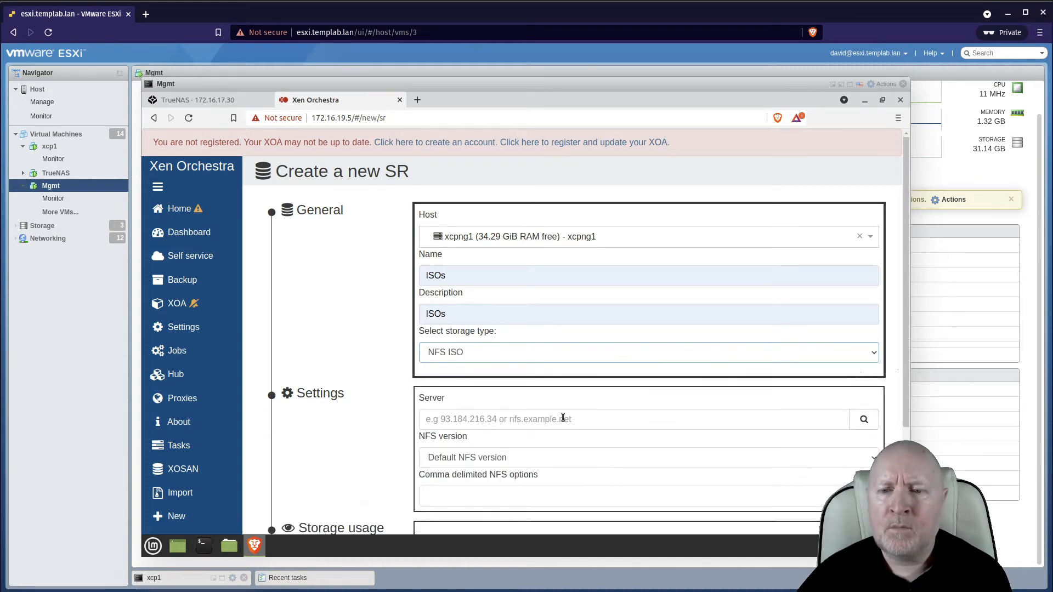
left_click(490, 416)
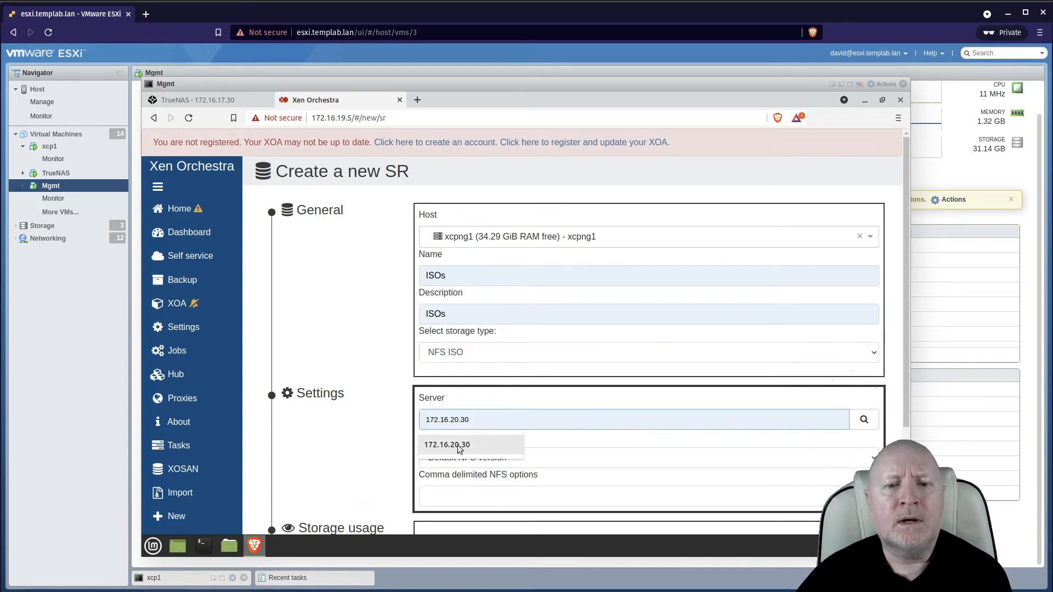
left_click(458, 447)
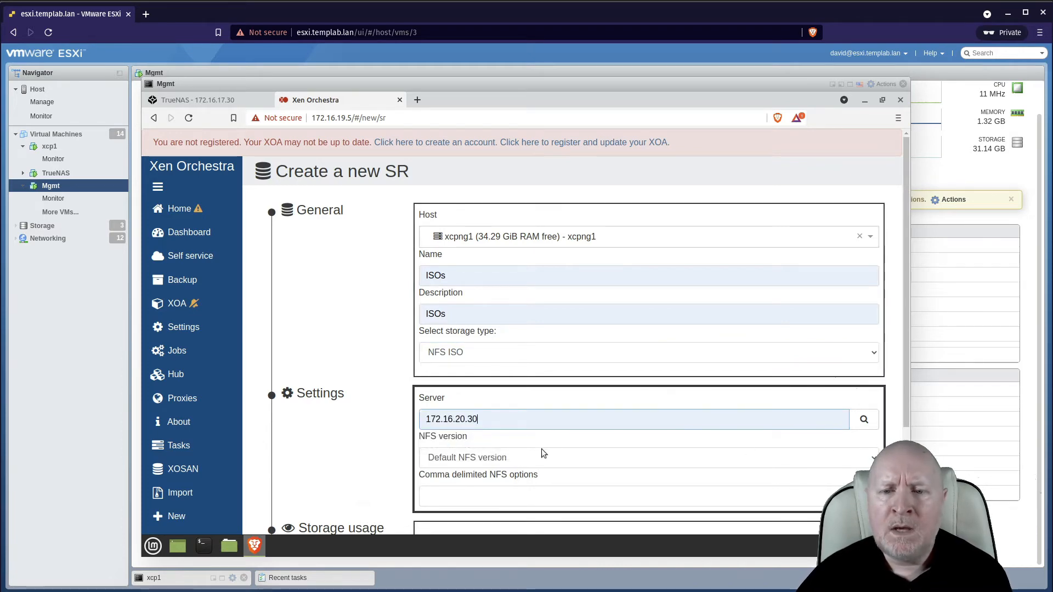
left_click(476, 462)
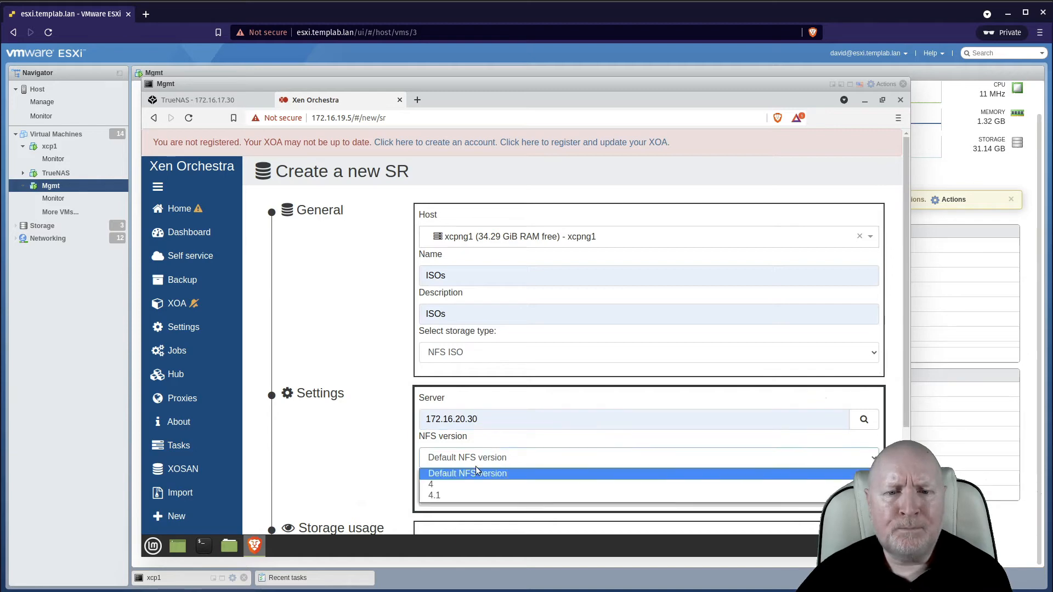
left_click(468, 493)
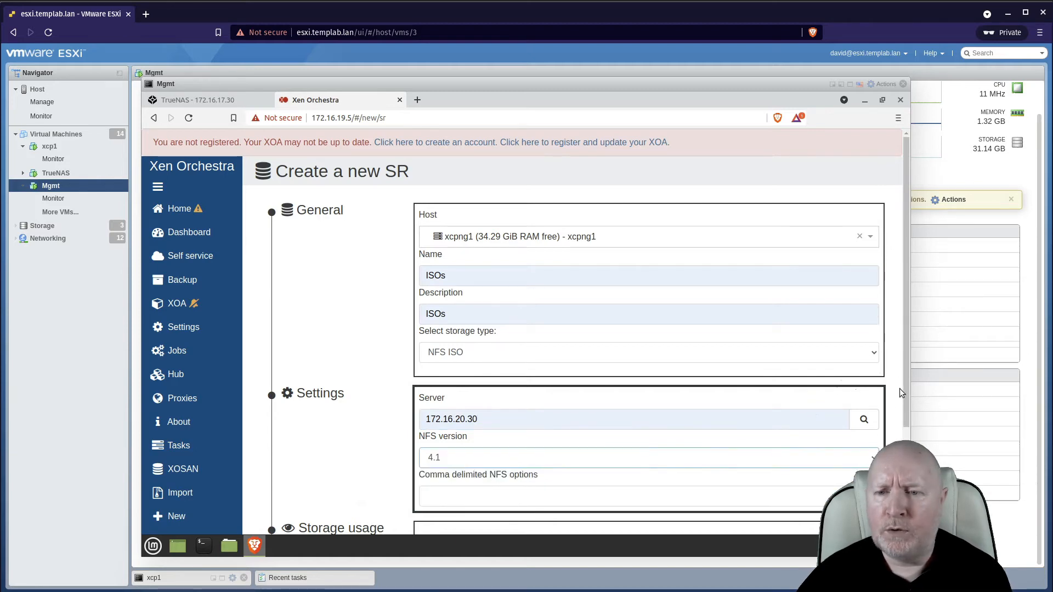
Scan the NFS server for exports and select the path /mnt/Pool1/ISOS.
scroll(905, 387, "down", 2)
scroll(530, 306, "down", 1)
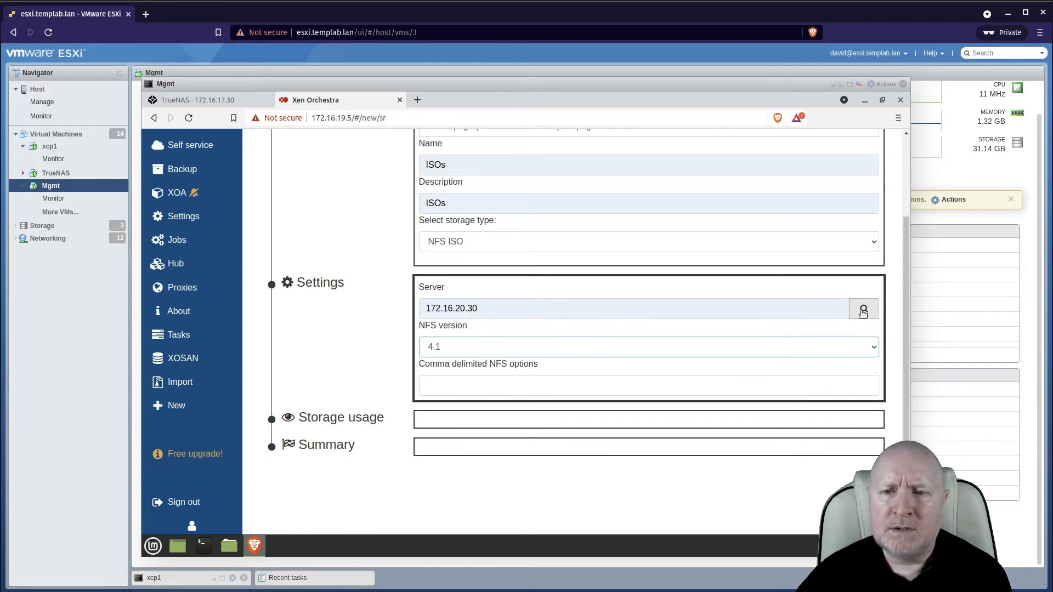
left_click(863, 310)
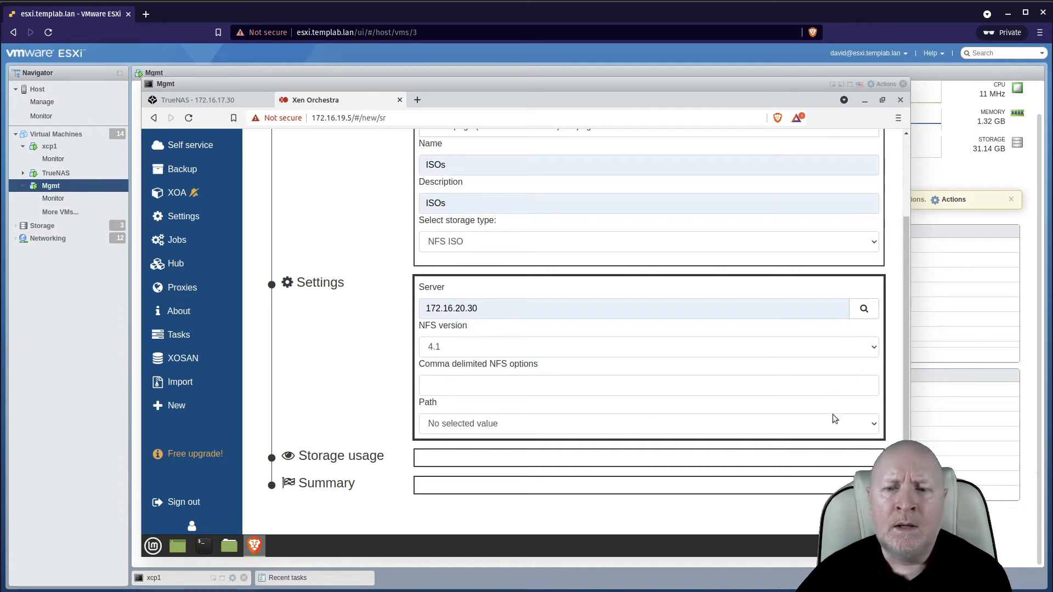
left_click(876, 428)
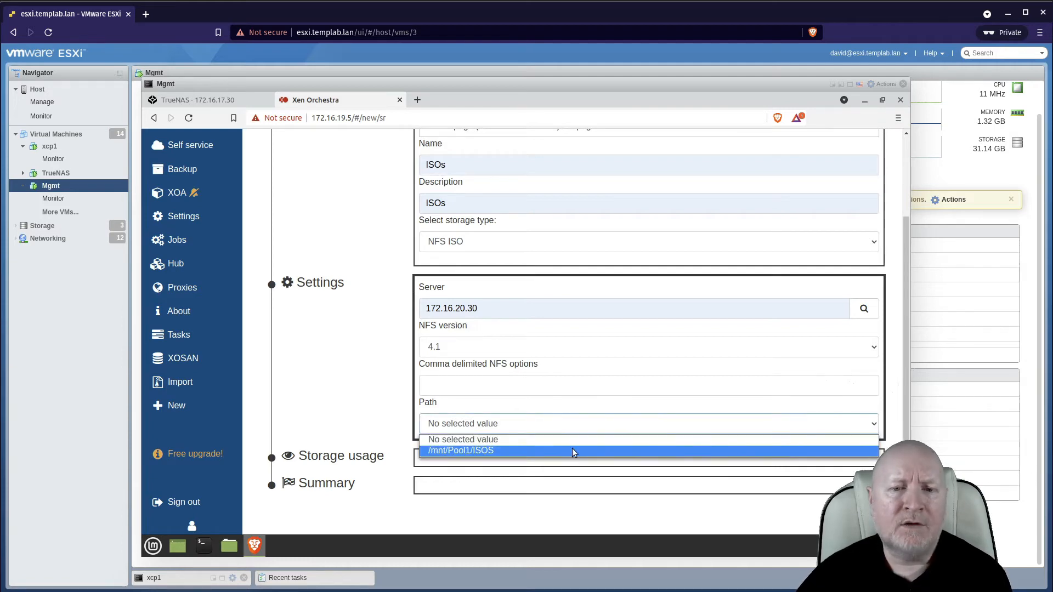
left_click(573, 451)
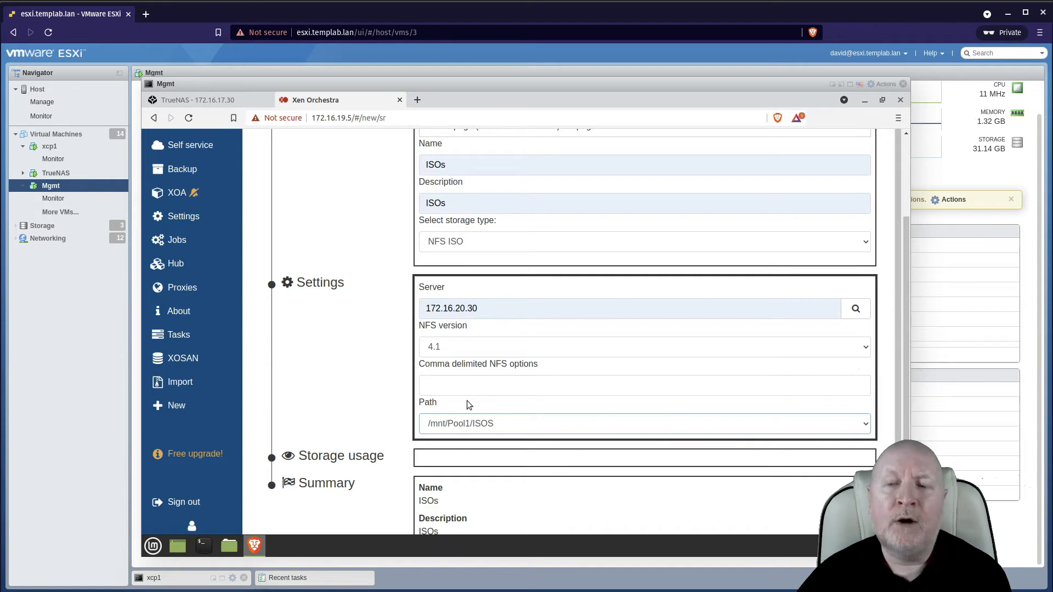
Review the settings and summary, then create the ISOs storage repository.
scroll(645, 329, "down", 3)
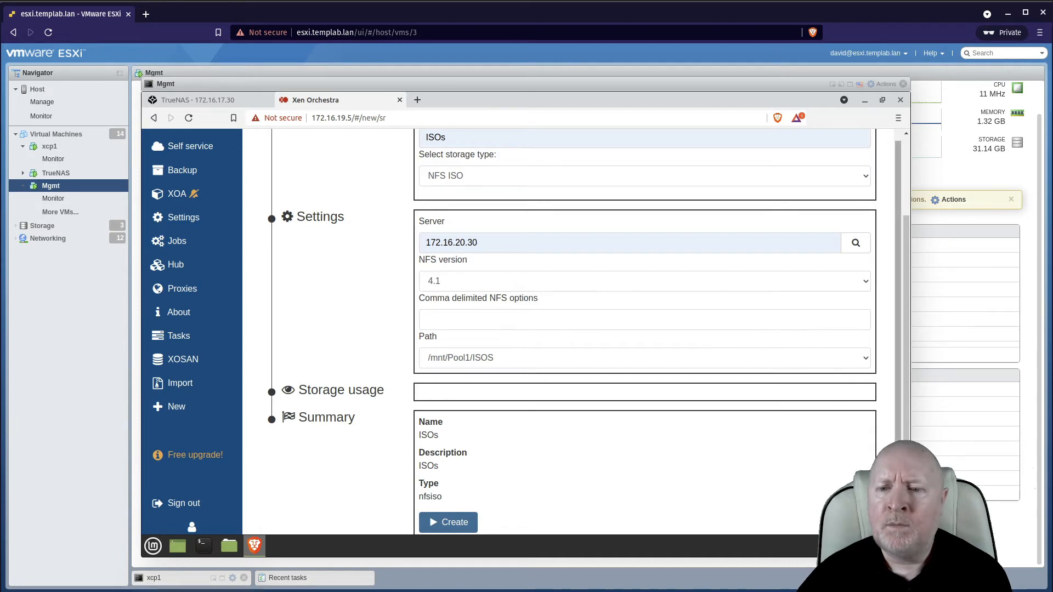
scroll(645, 329, "down", 1)
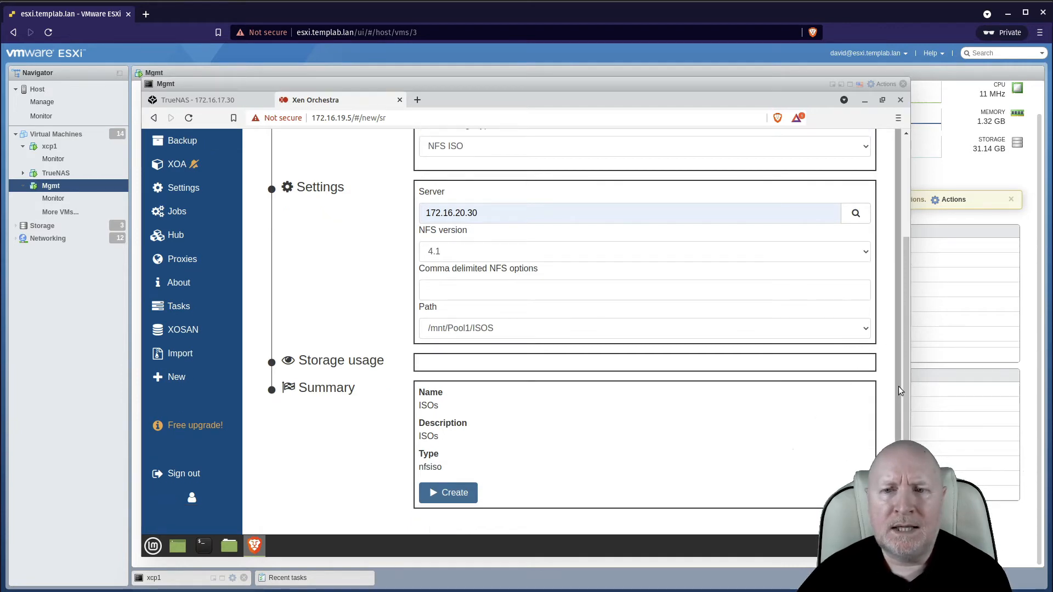
left_click_drag(903, 339, 906, 182)
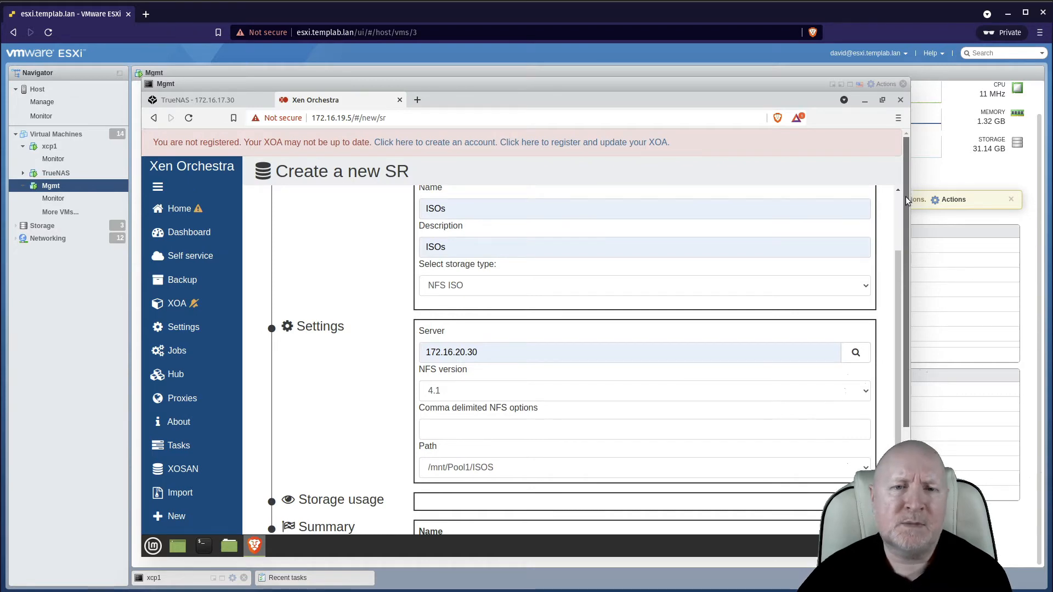
right_click(905, 245)
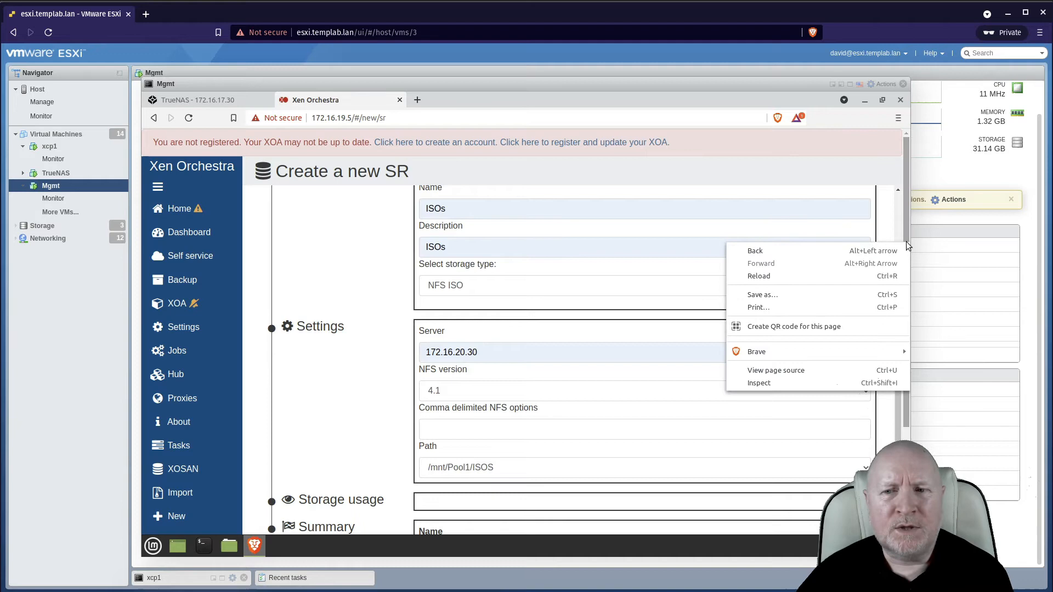
left_click(897, 212)
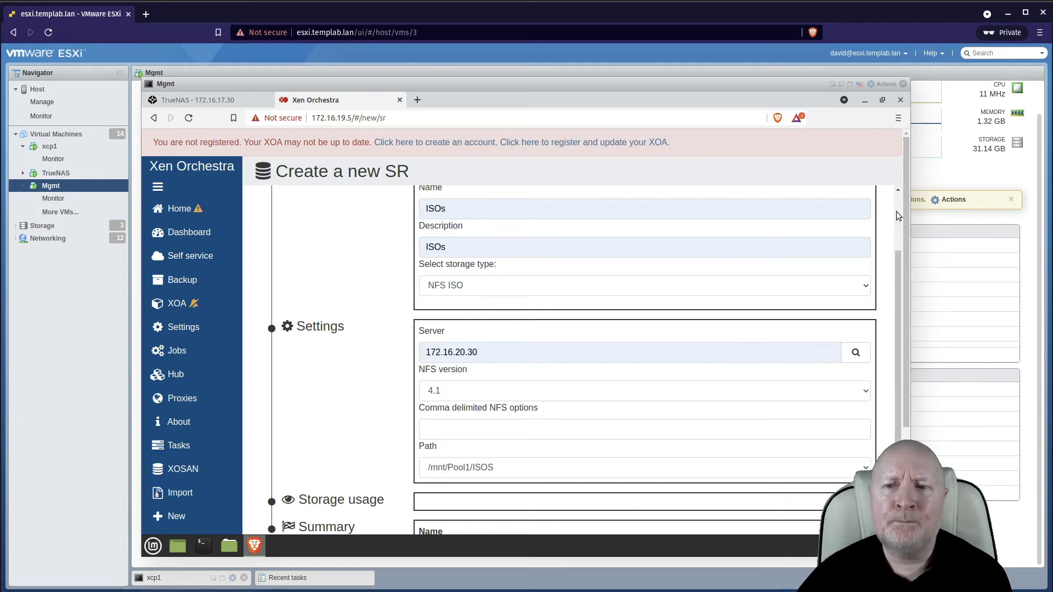
scroll(896, 212, "up", 3)
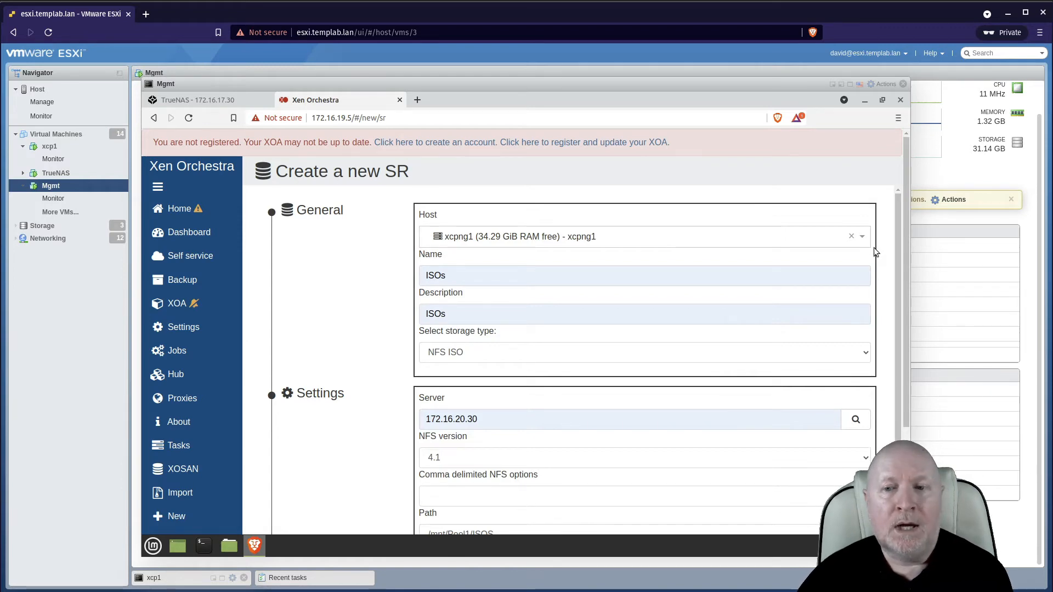
left_click_drag(905, 238, 902, 357)
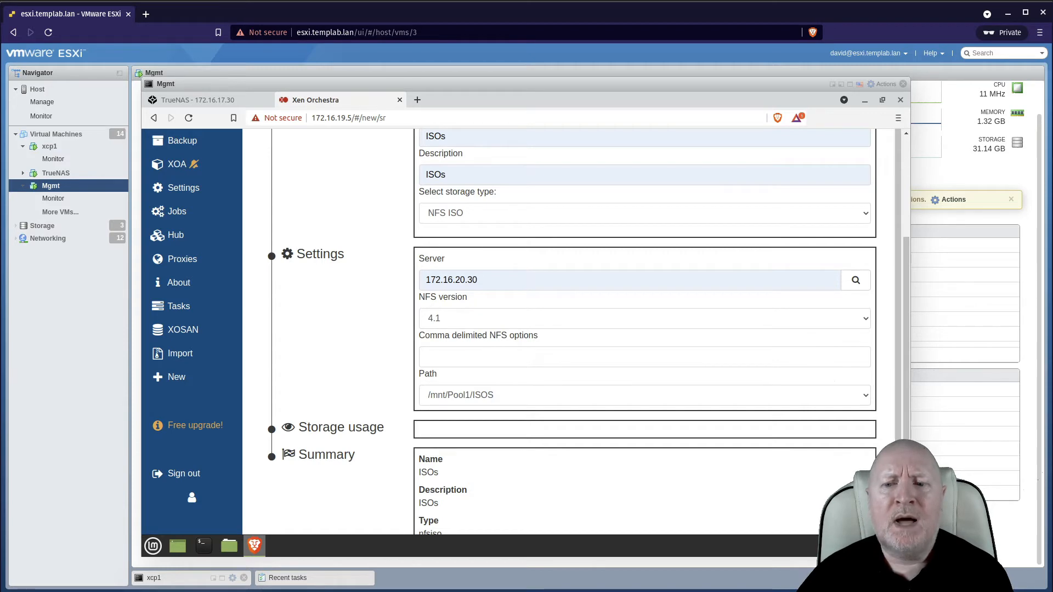
scroll(570, 329, "down", 2)
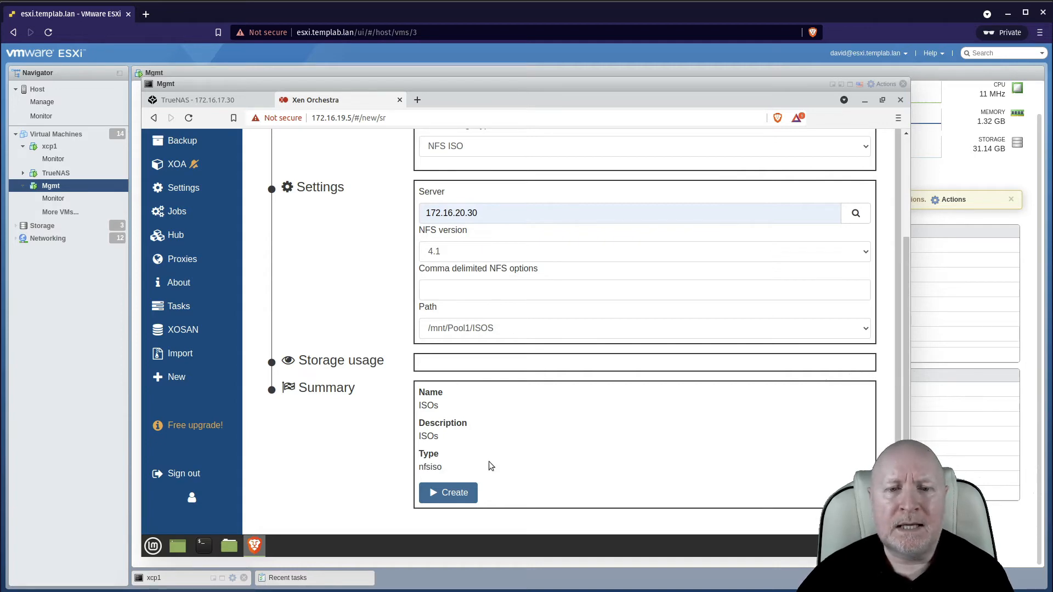
left_click(464, 494)
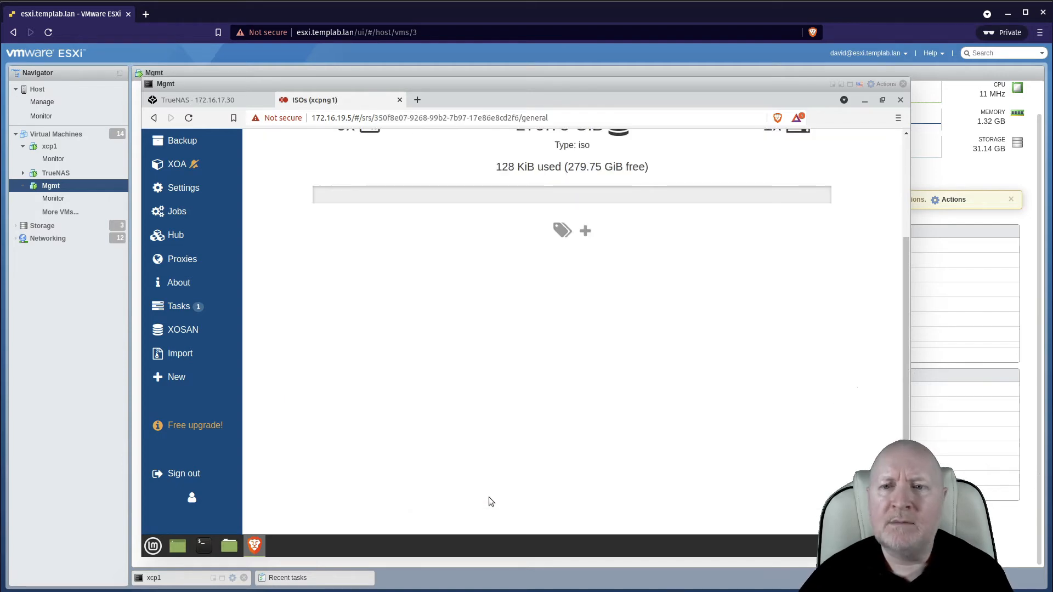
Inspect the new ISOs repository's Disks and General tabs.
scroll(908, 220, "up", 3)
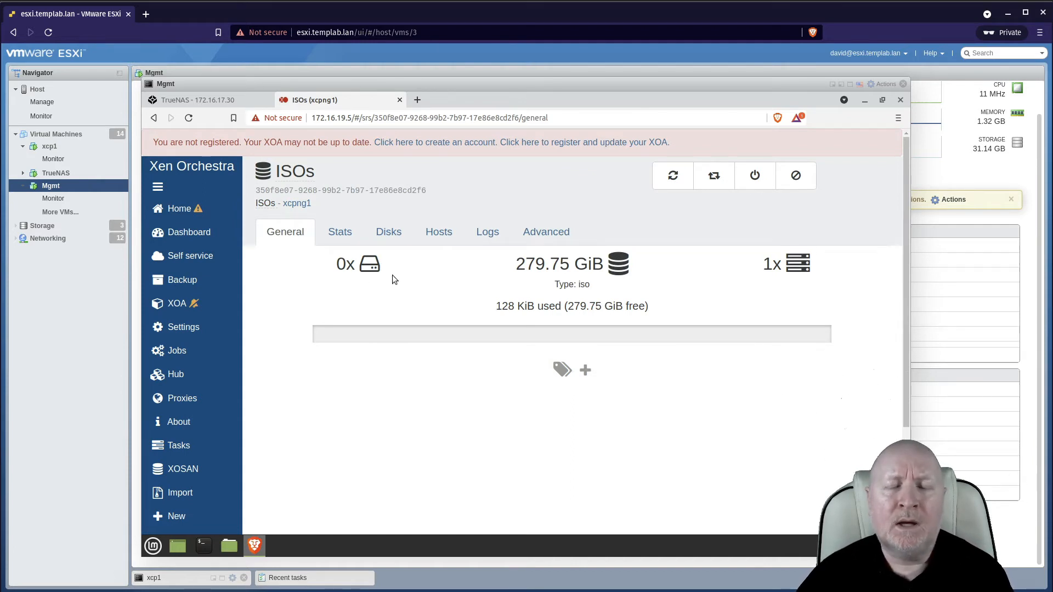
left_click(390, 233)
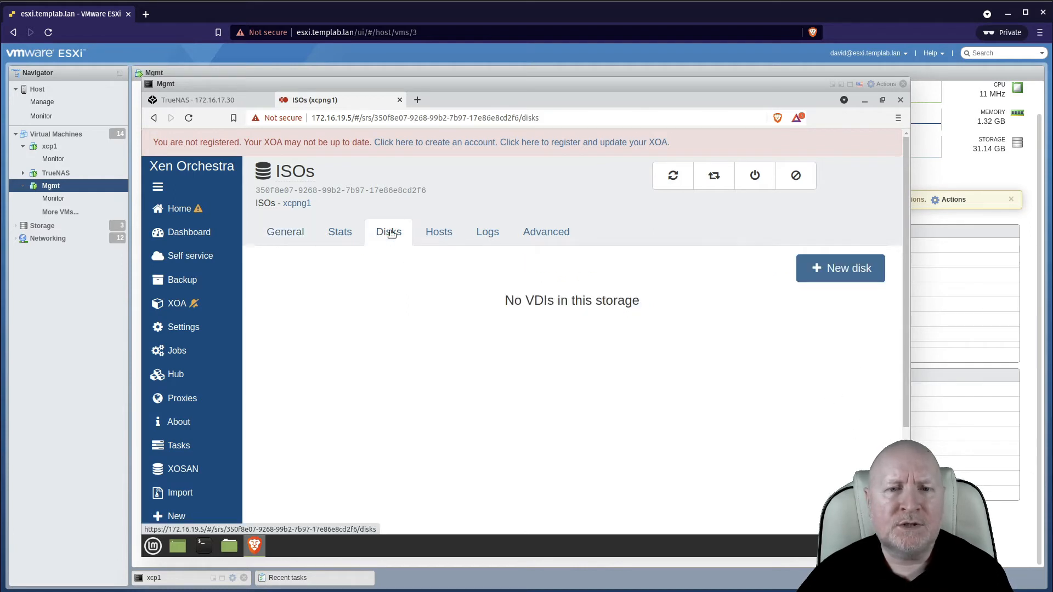
left_click(291, 235)
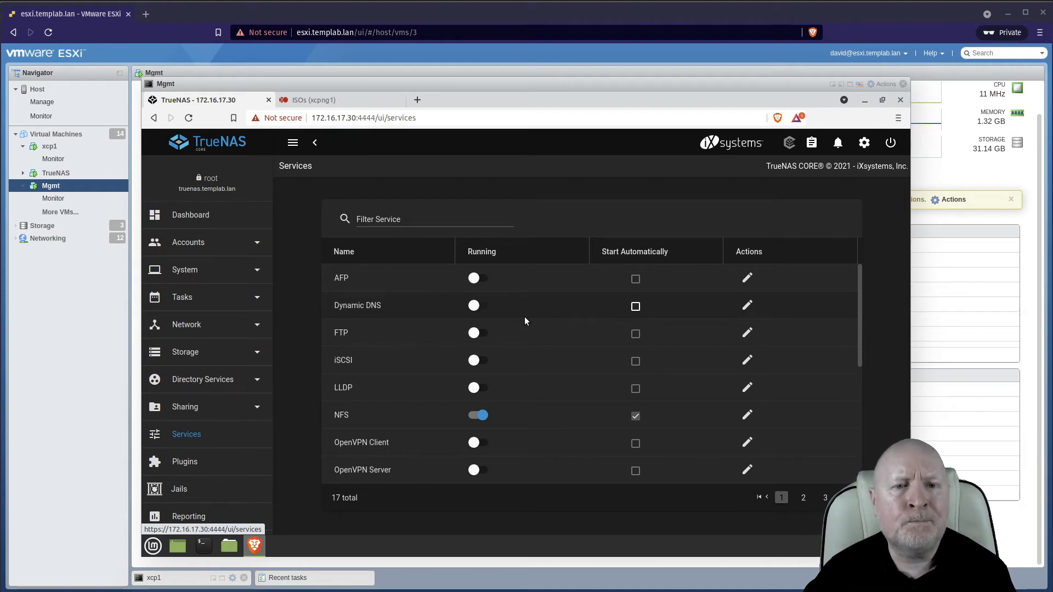
Switch to TrueNAS, start adding a new user account and enter fred as its full name.
left_click(200, 244)
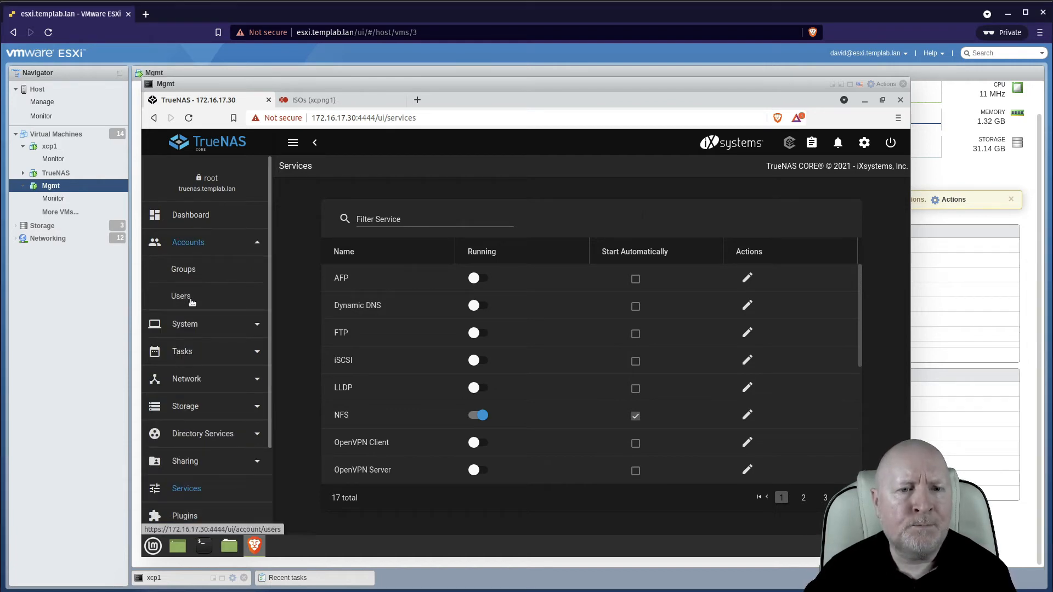
left_click(182, 295)
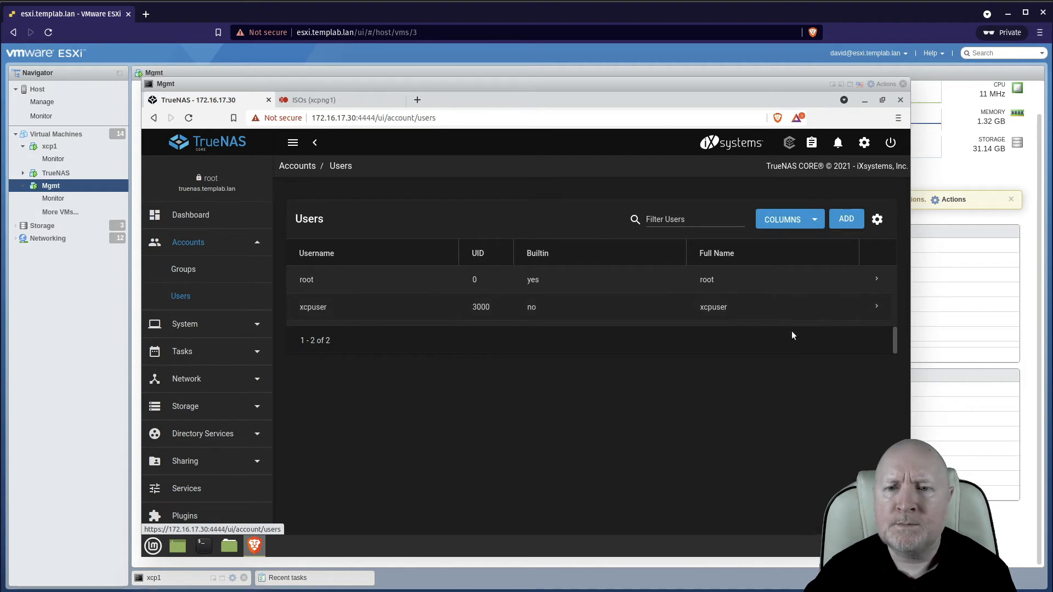
left_click(856, 220)
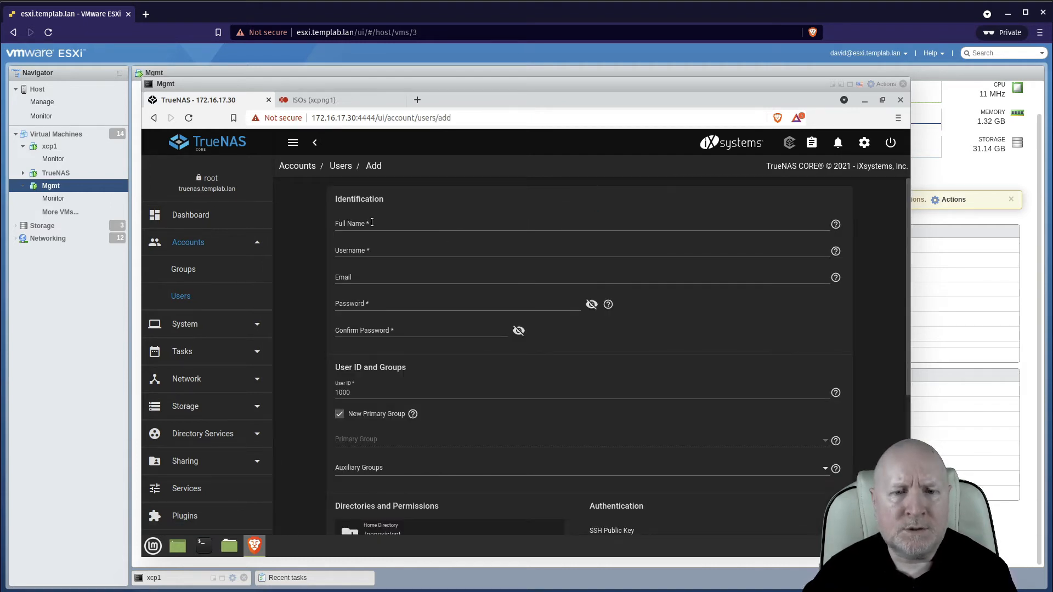
left_click(371, 224)
type("fred")
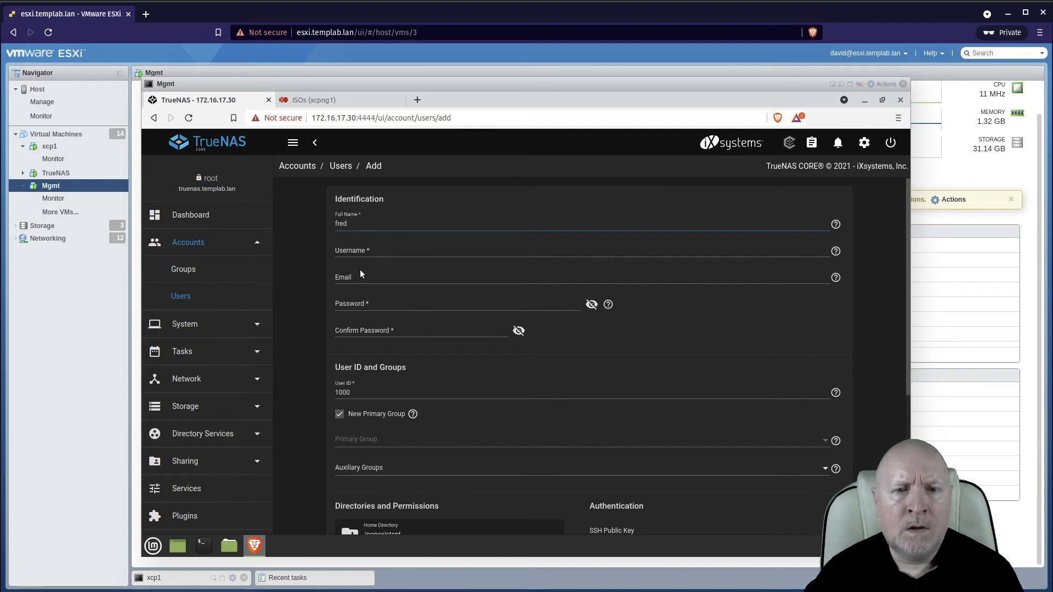
Enter and confirm the account password for the new user fred.
left_click(347, 303)
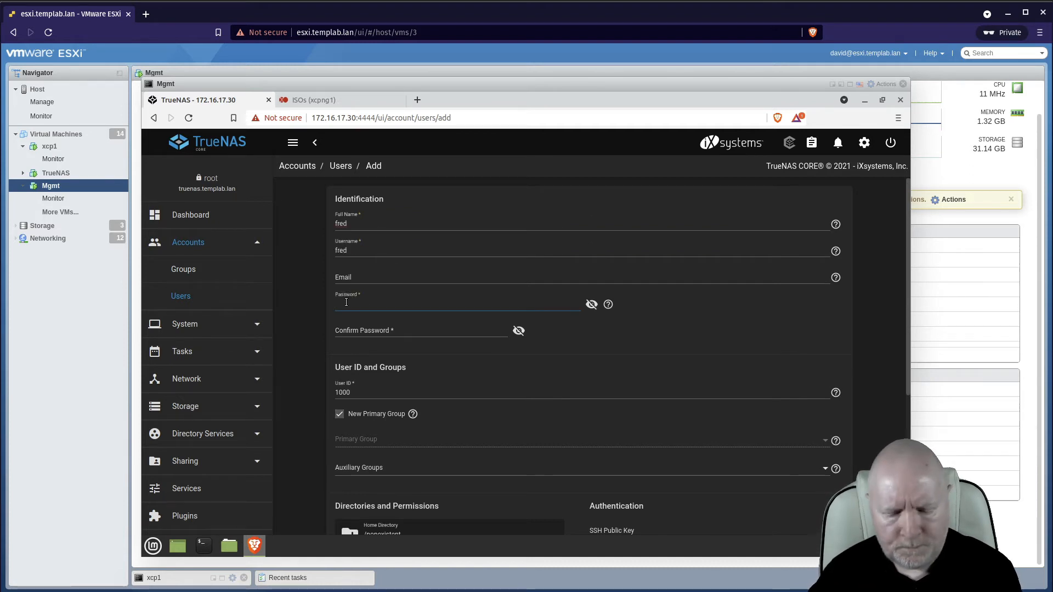
type("•••••••••")
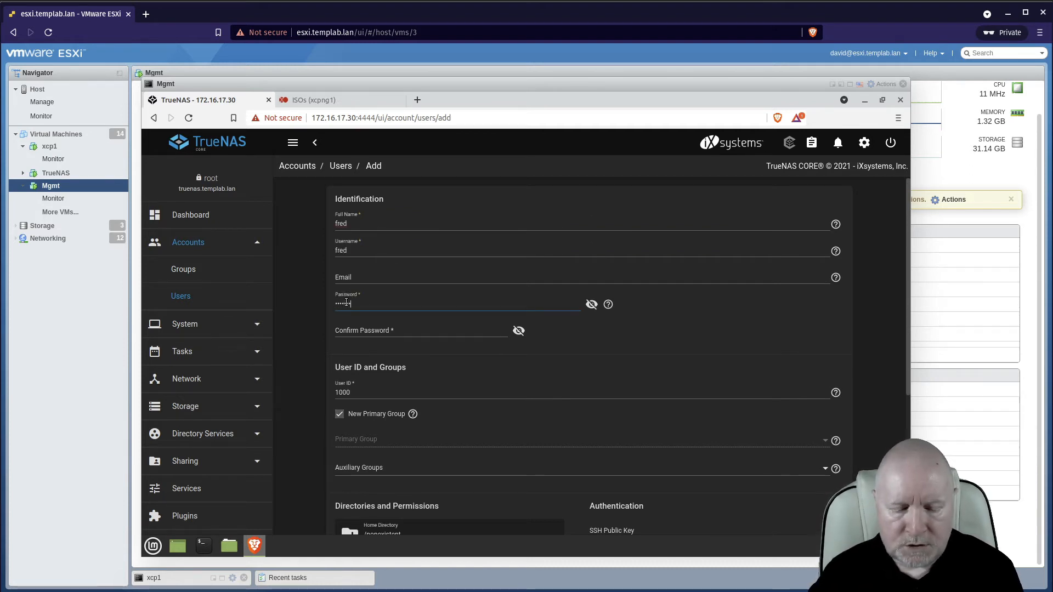
left_click(352, 329)
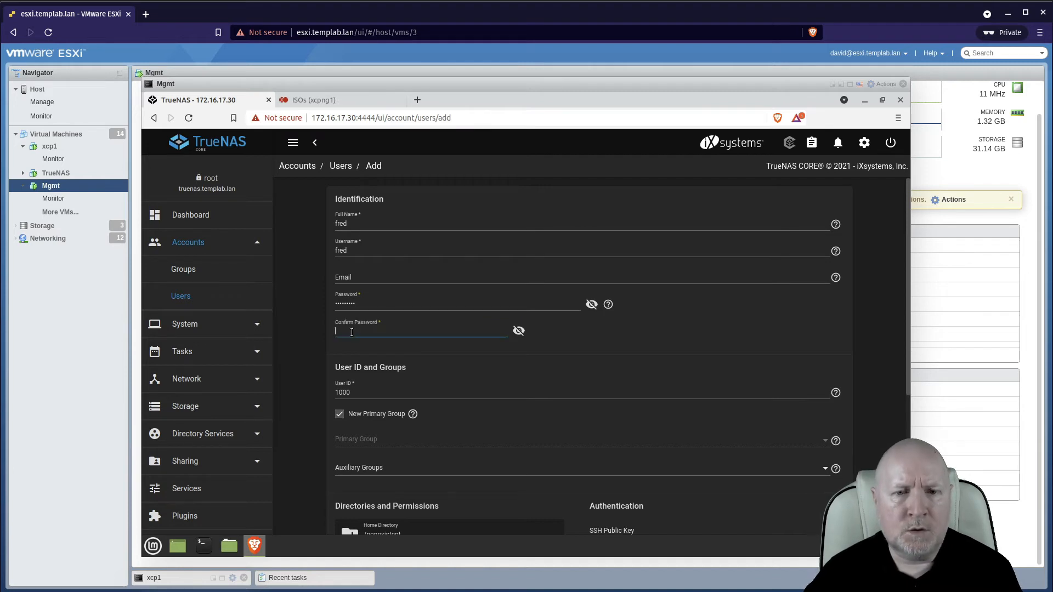
type("••")
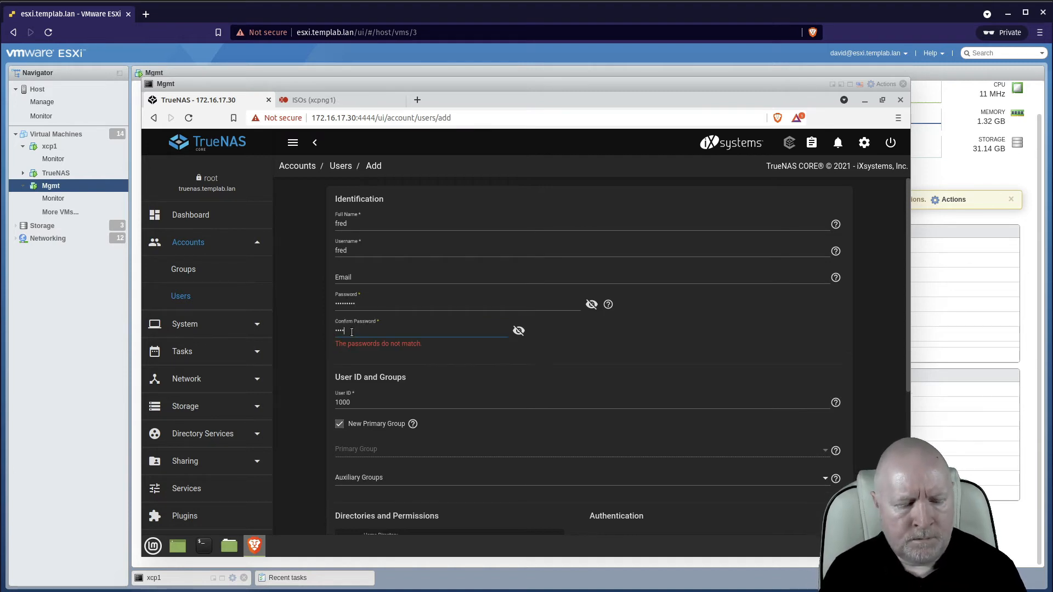
type("•••••••")
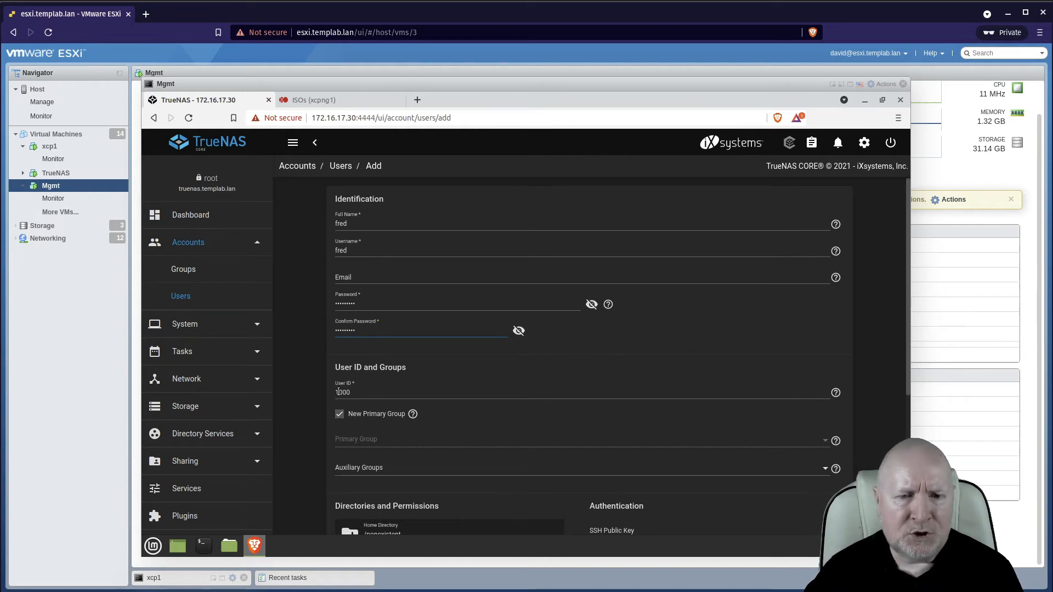
Set the user ID to 2000 and turn off New Primary Group.
key("Tab")
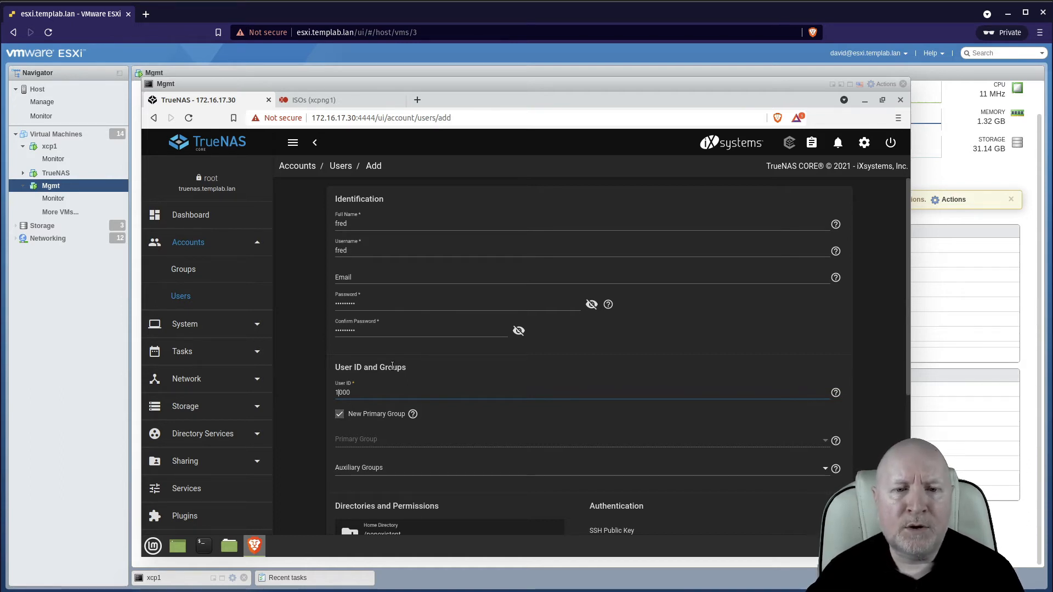
key("BackSpace")
type("2")
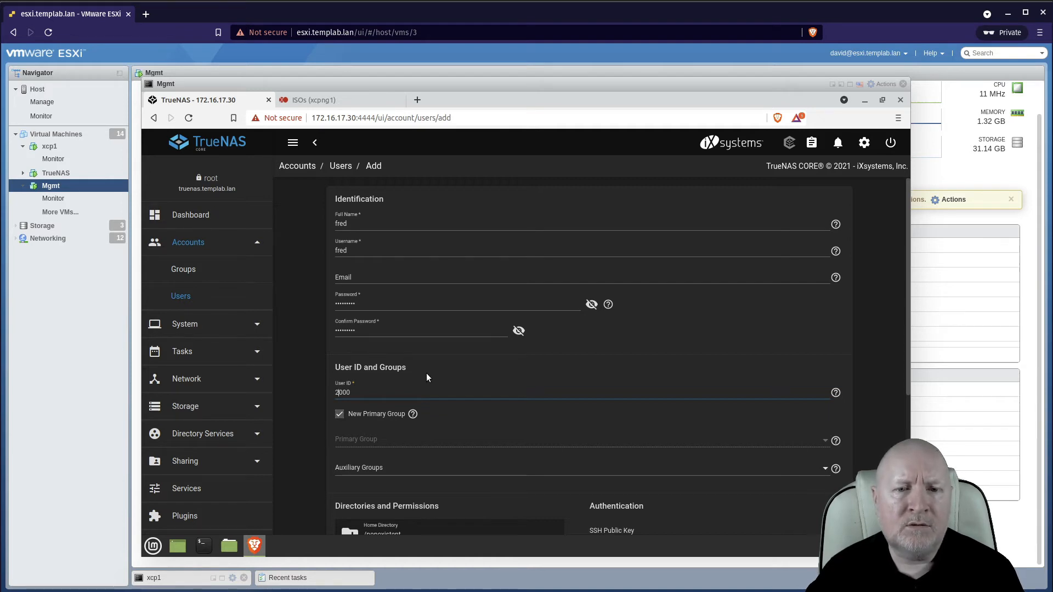
left_click(340, 415)
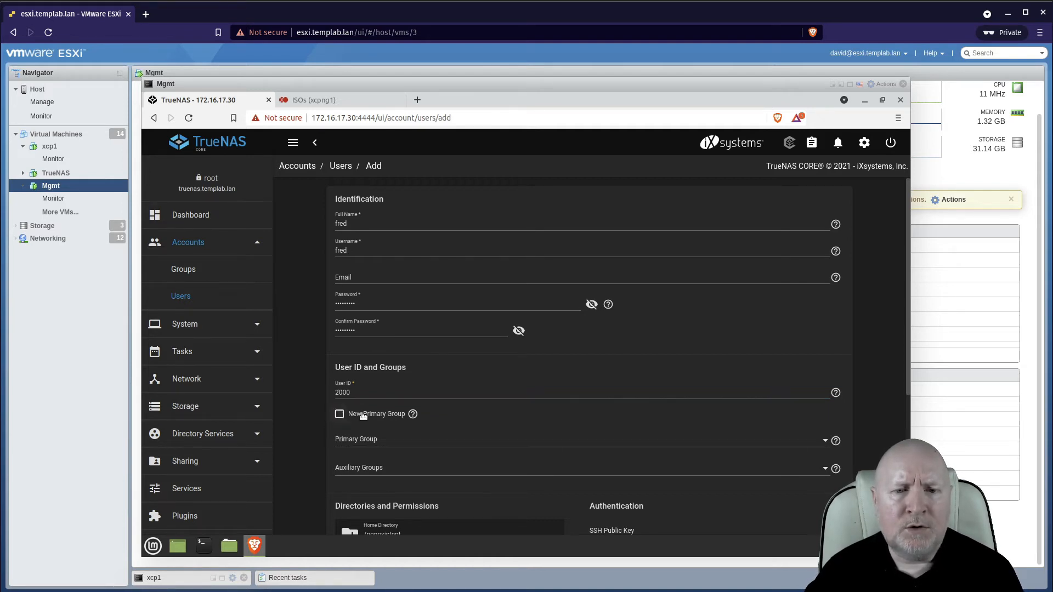
Choose grpxcpusers as the user's primary group.
left_click(824, 440)
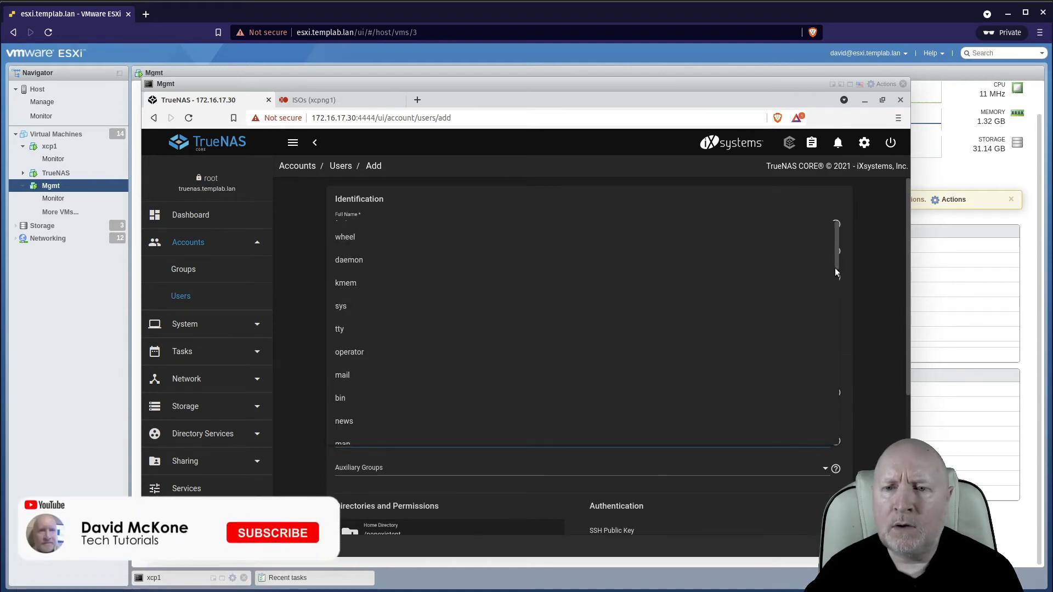
left_click_drag(838, 265, 835, 442)
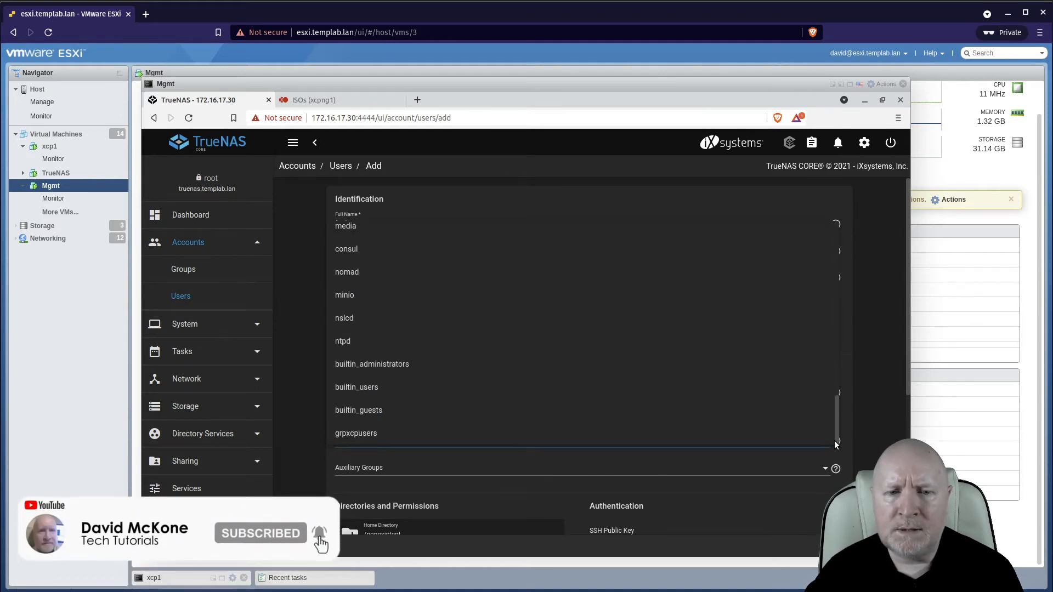
left_click(427, 437)
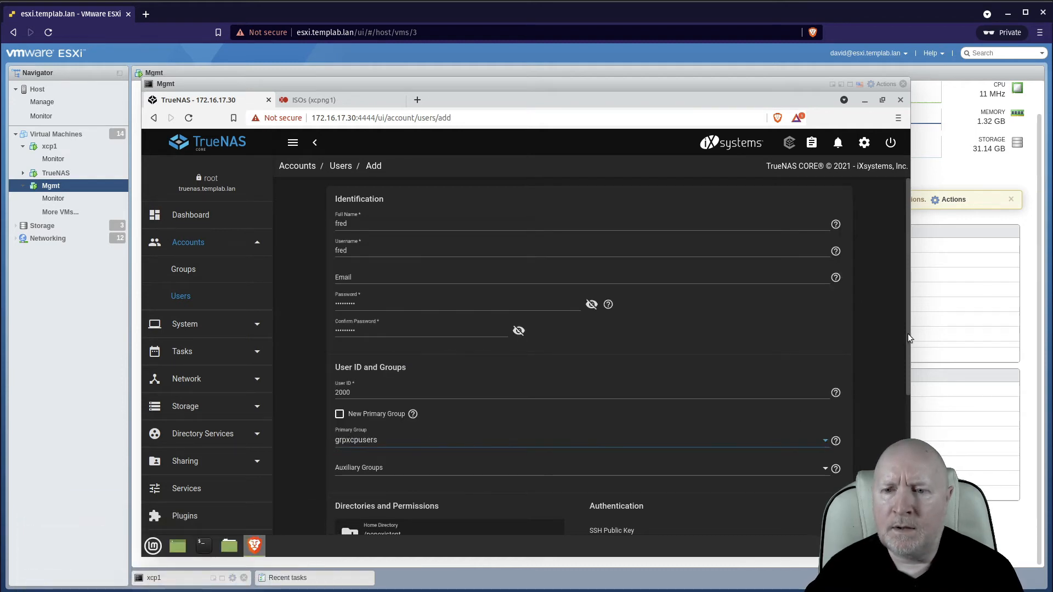
Turn off Samba Authentication and submit the new user account.
scroll(909, 334, "down", 5)
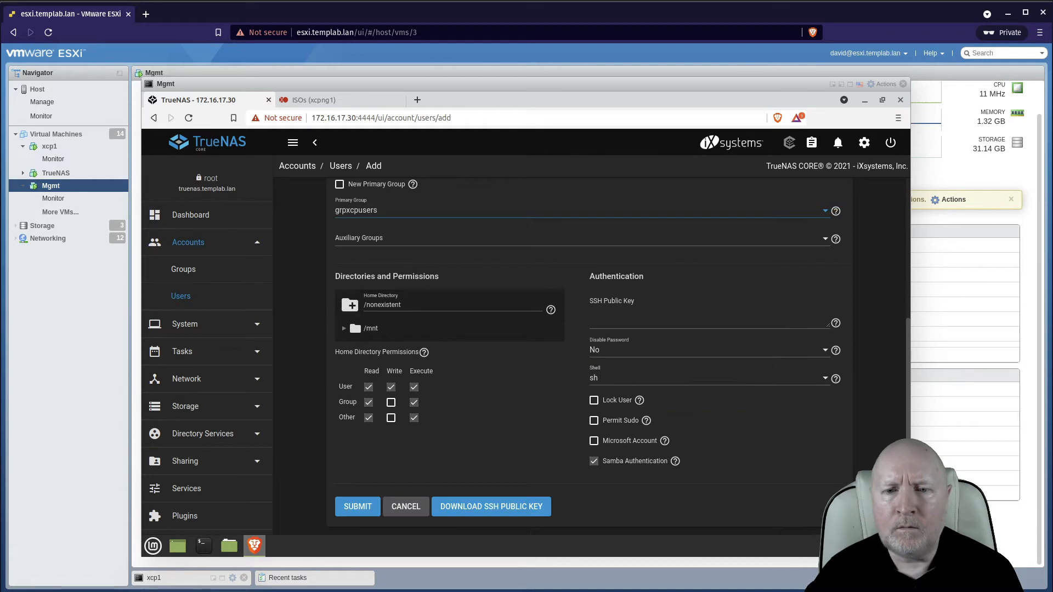
left_click(594, 461)
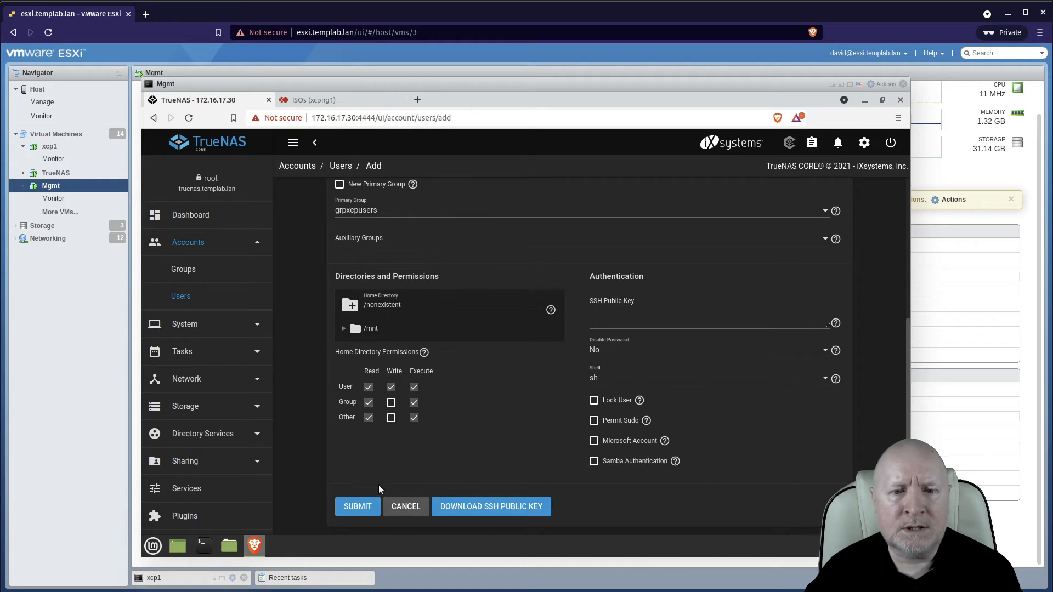
left_click(367, 507)
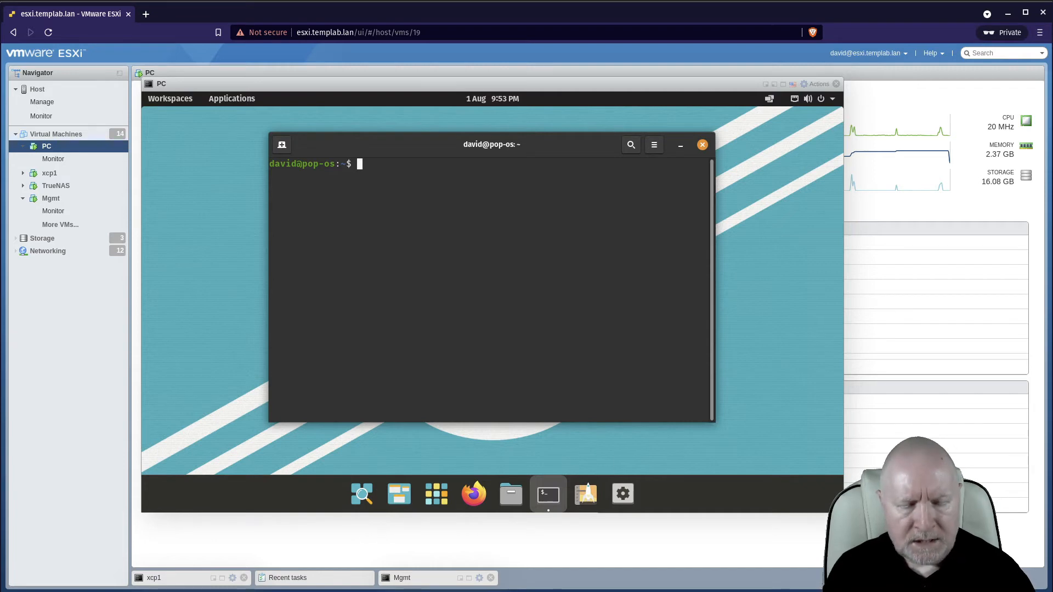
On the Linux PC terminal, run sudo addgroup --gid 3000 grpxcpusers and authorise with the sudo password.
type("sudo")
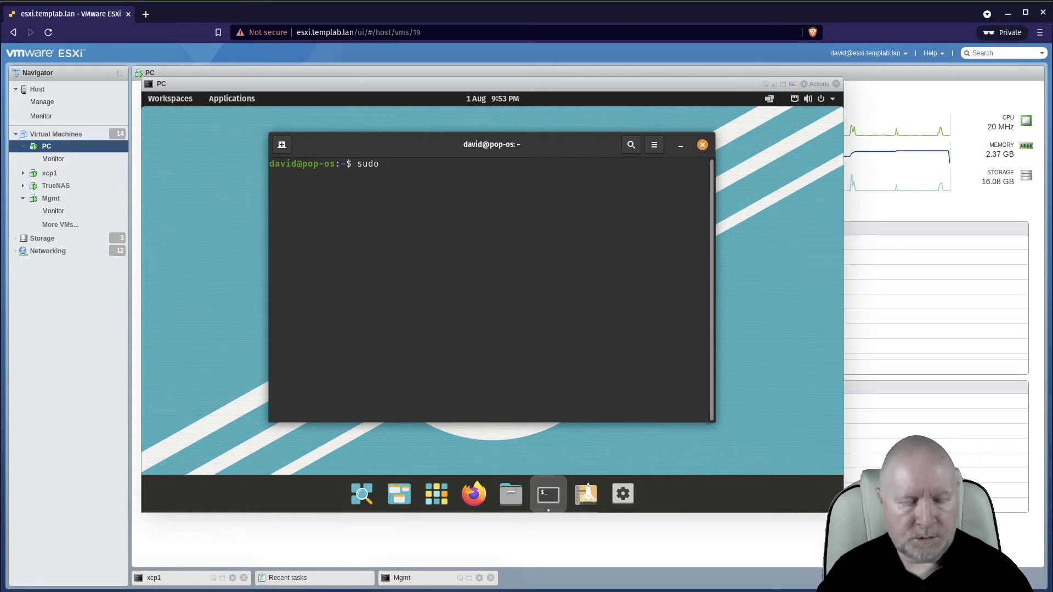
type("addgrou")
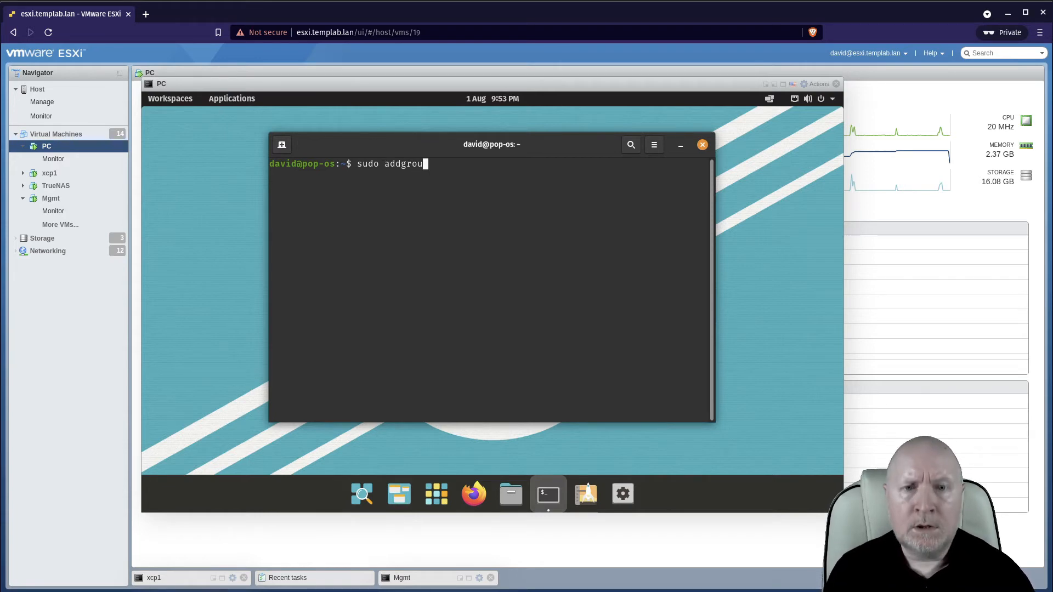
type("p --")
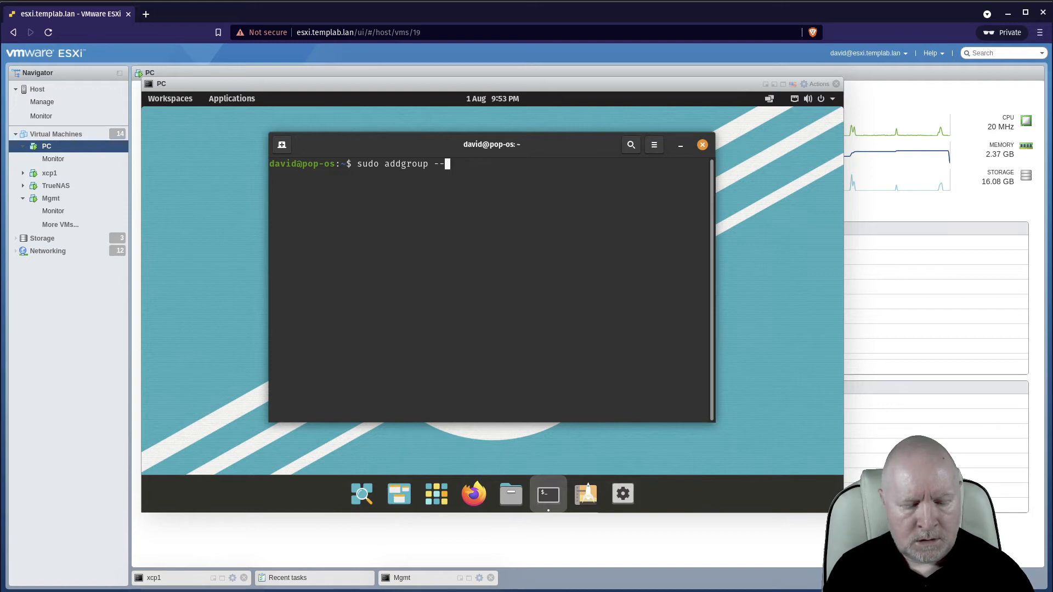
type("gid ")
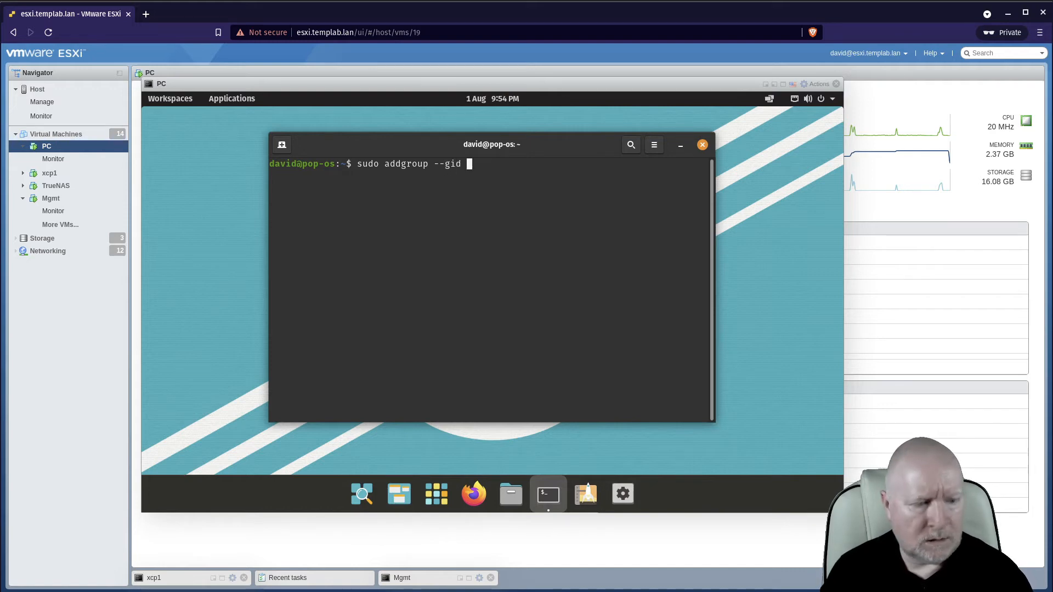
type("3000")
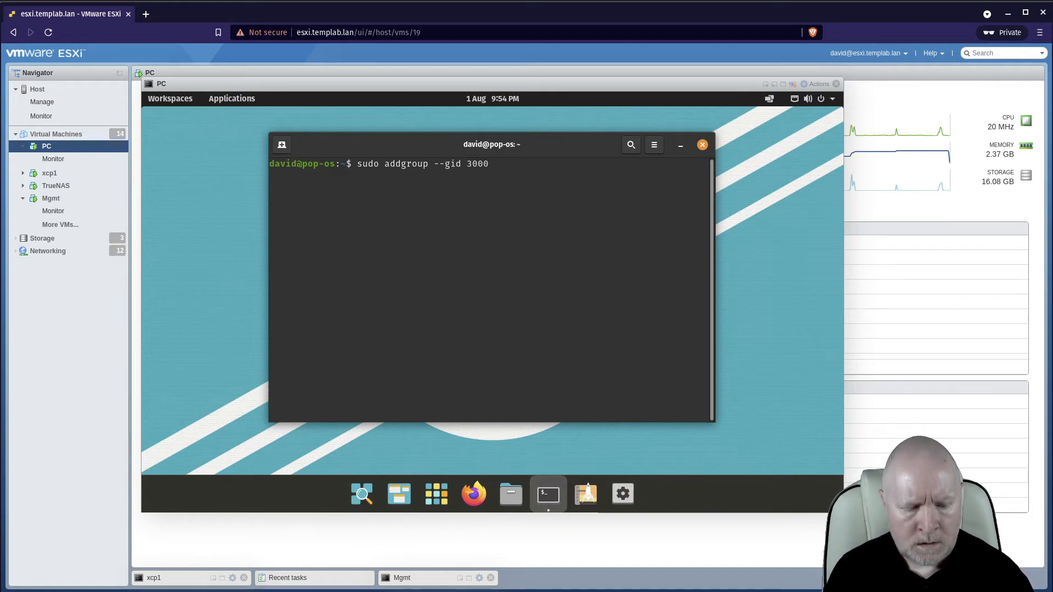
type(" grp")
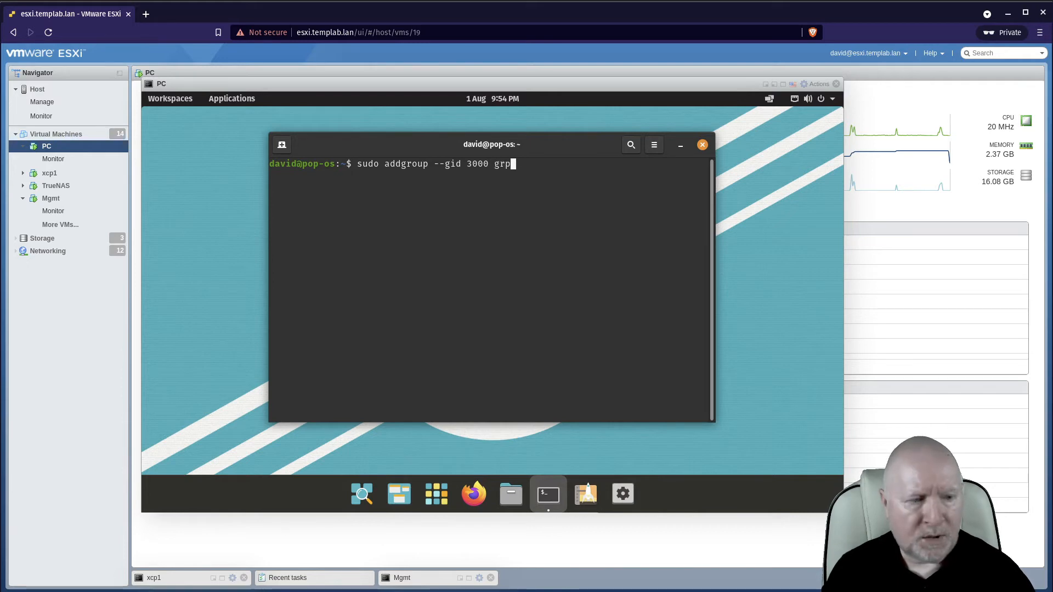
type("xcp")
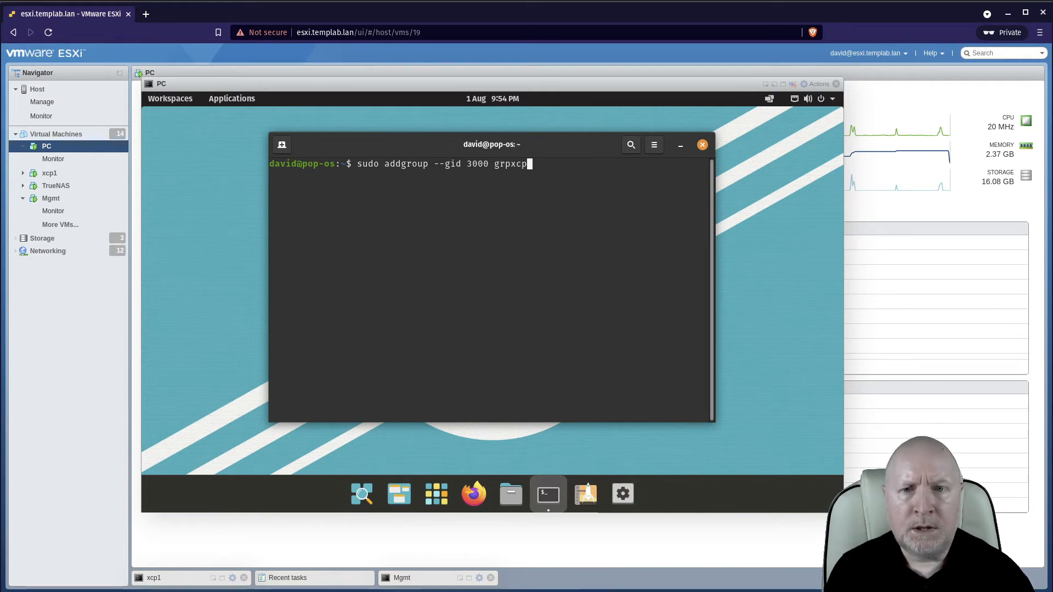
type("users")
key("Return")
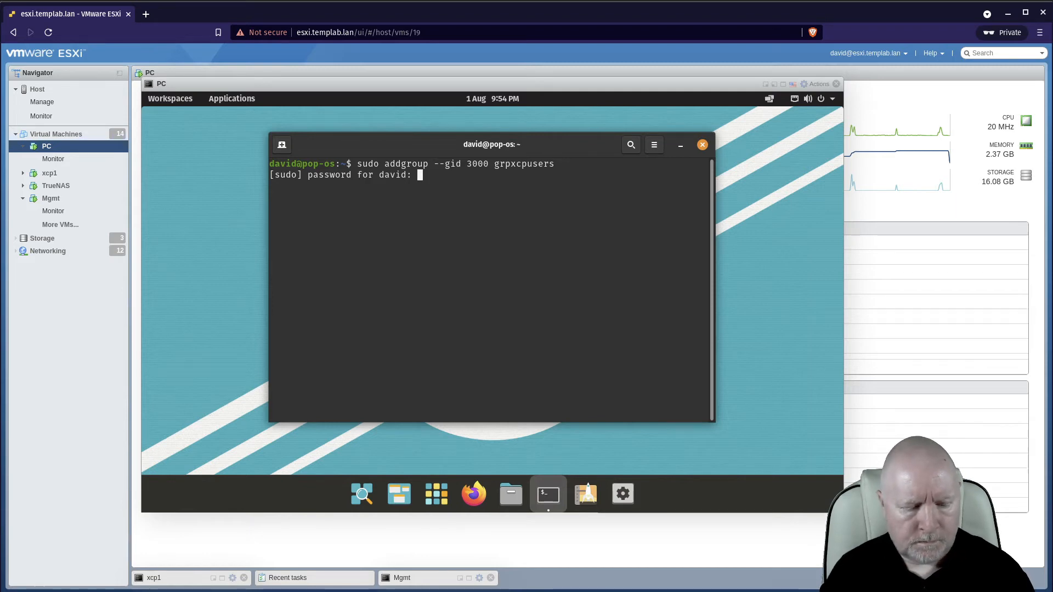
key("Return")
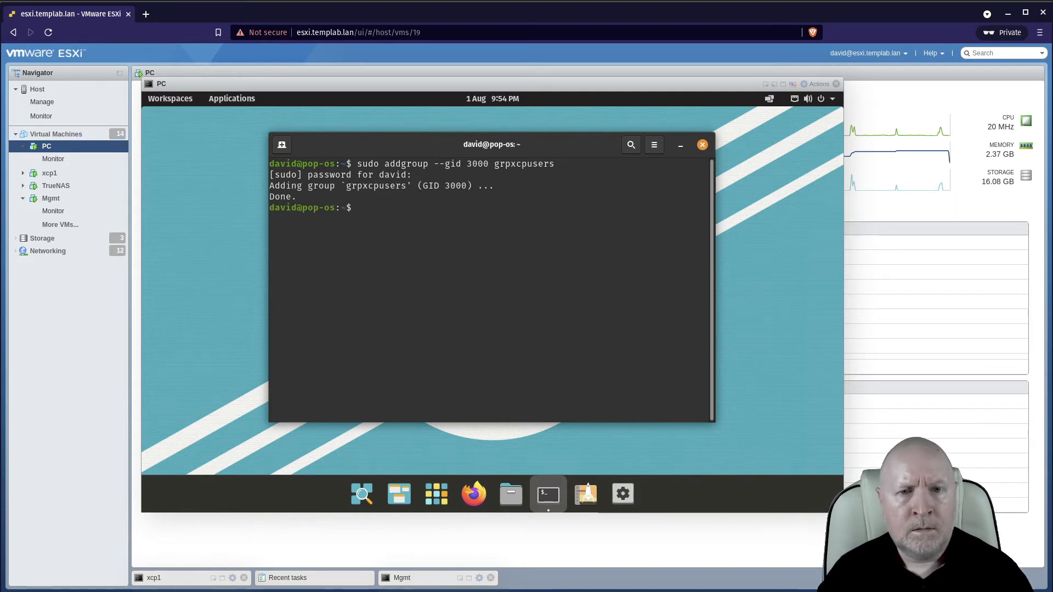
Run sudo adduser --uid 2000 fred to create the matching local user.
type("su")
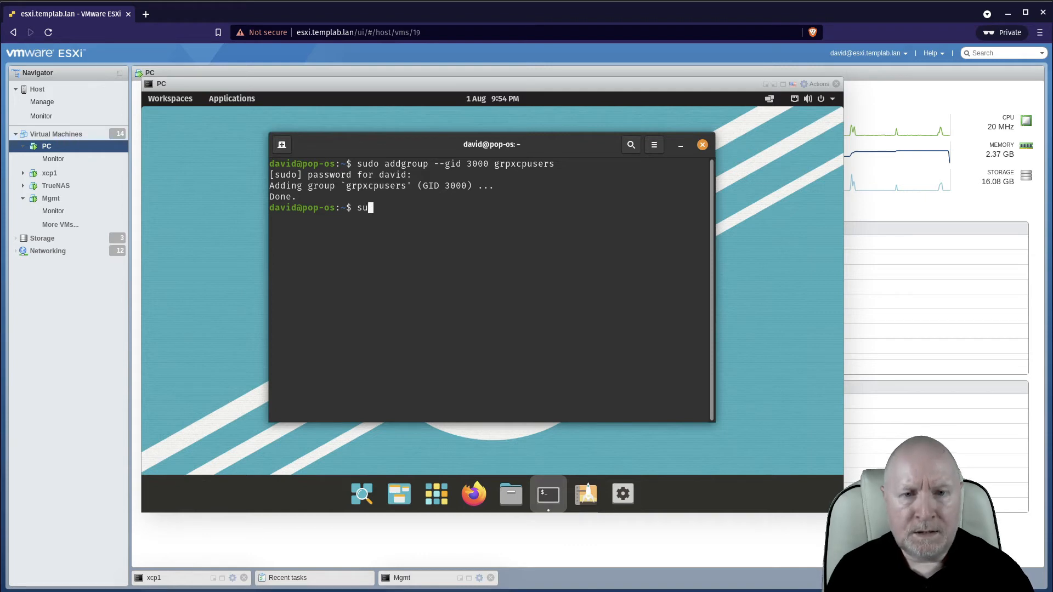
type("do adduser")
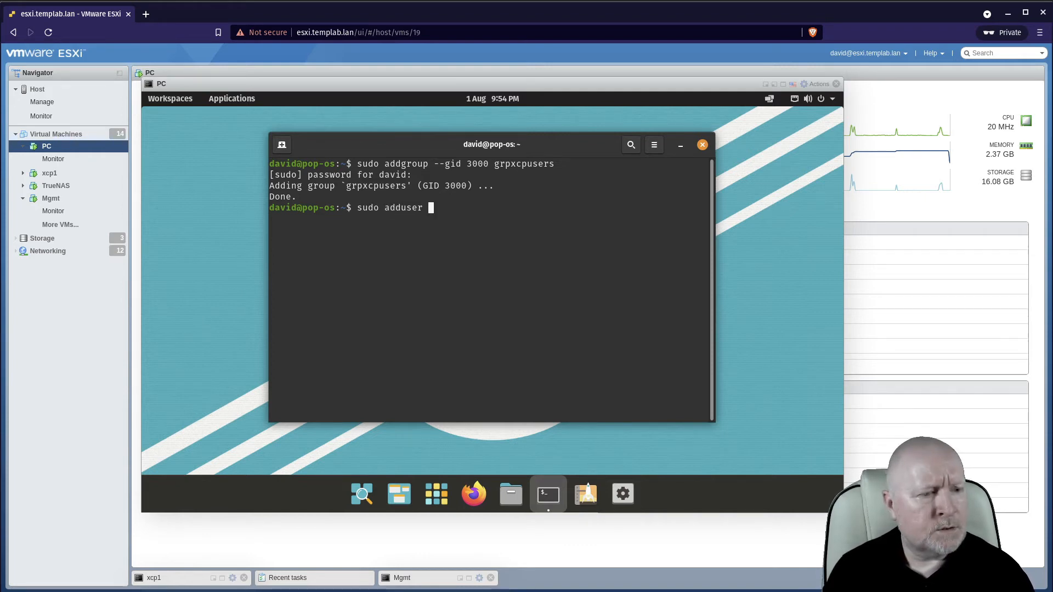
type(" --")
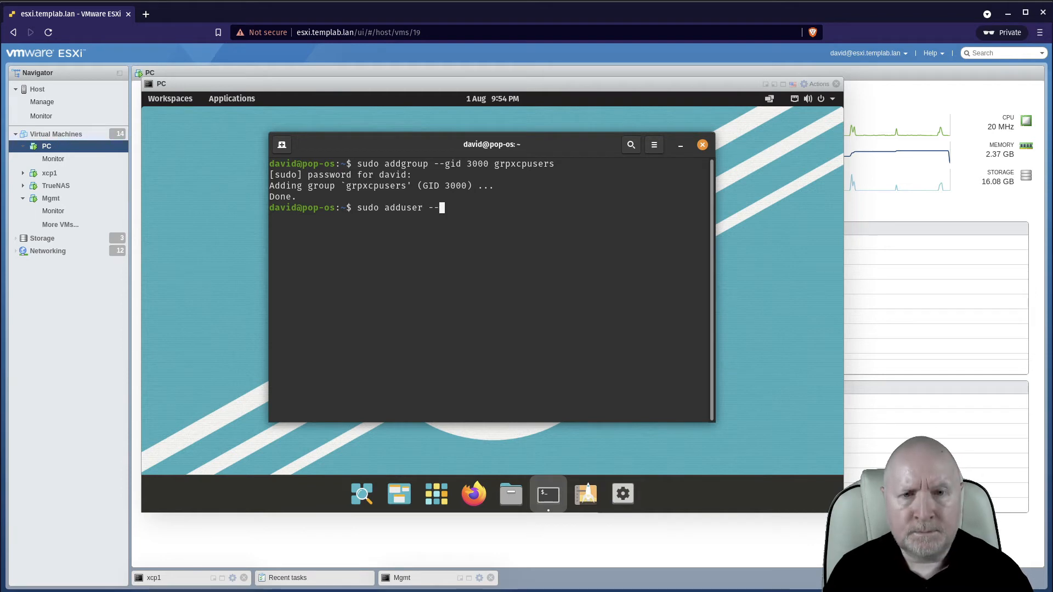
type("uid 20")
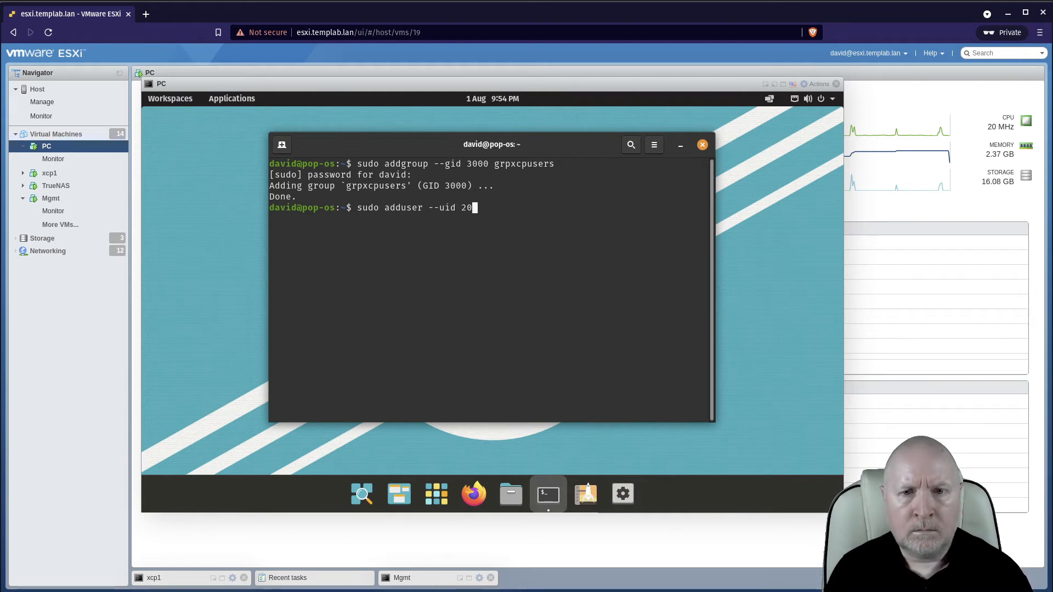
type("00 fred")
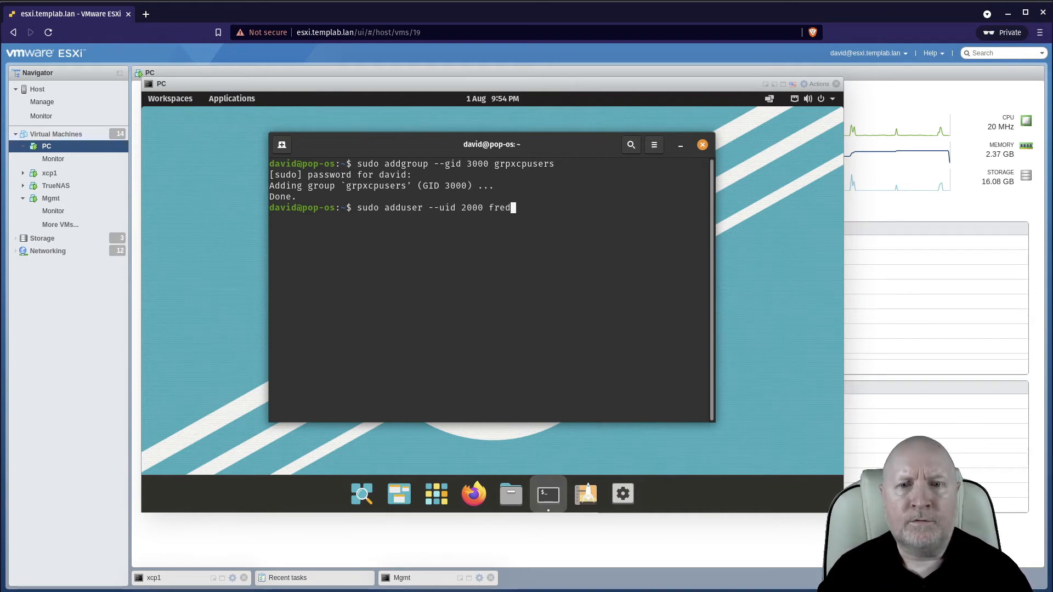
key("Return")
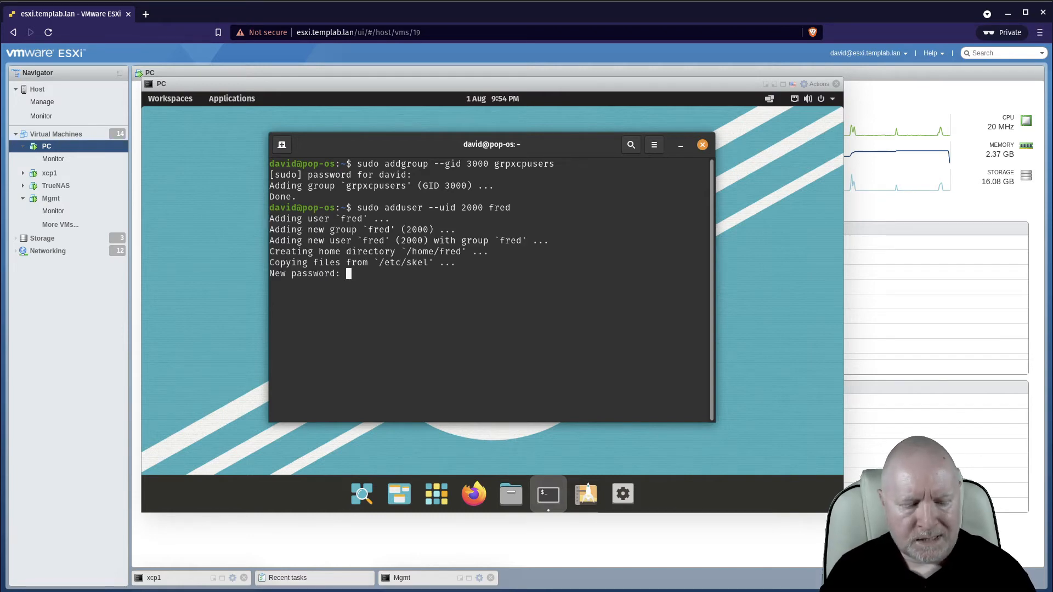
Enter and confirm the new password for fred, leave the user information fields blank, and confirm them with Y.
key("Return")
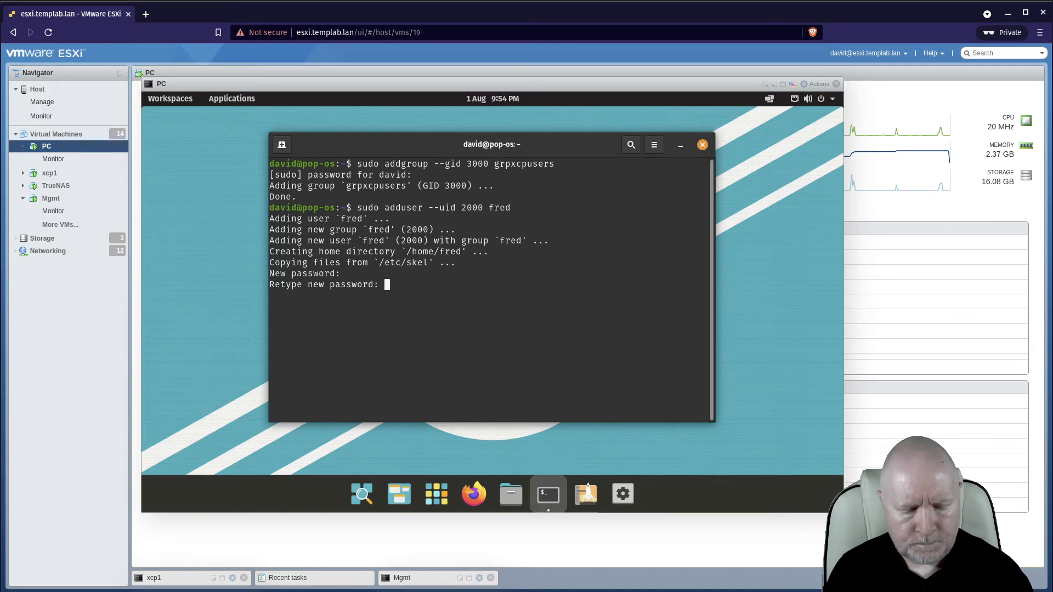
key("Return")
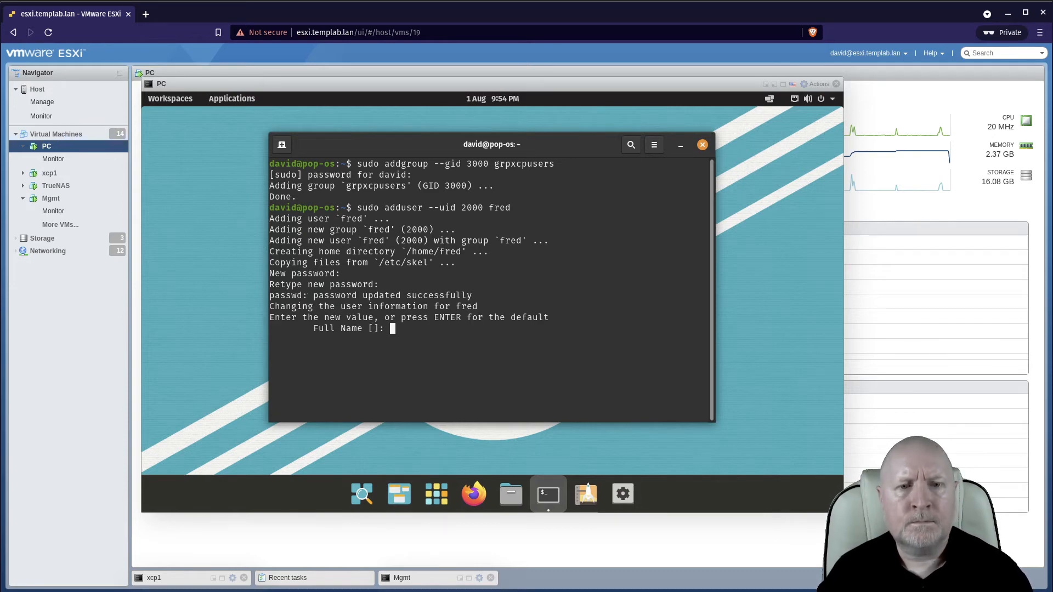
key("Return")
key("Return")
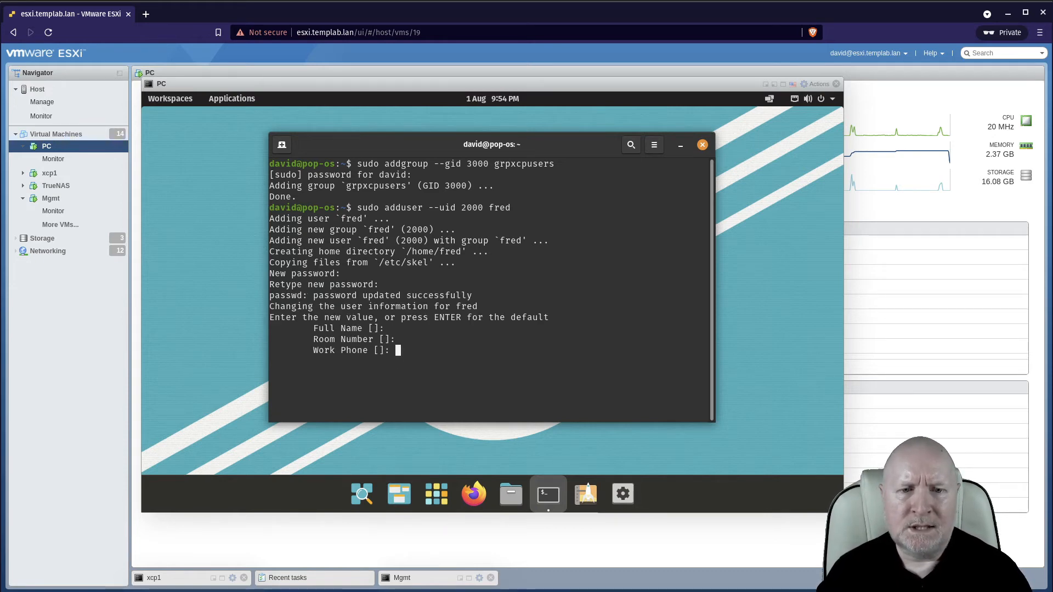
key("Return")
key("Return")
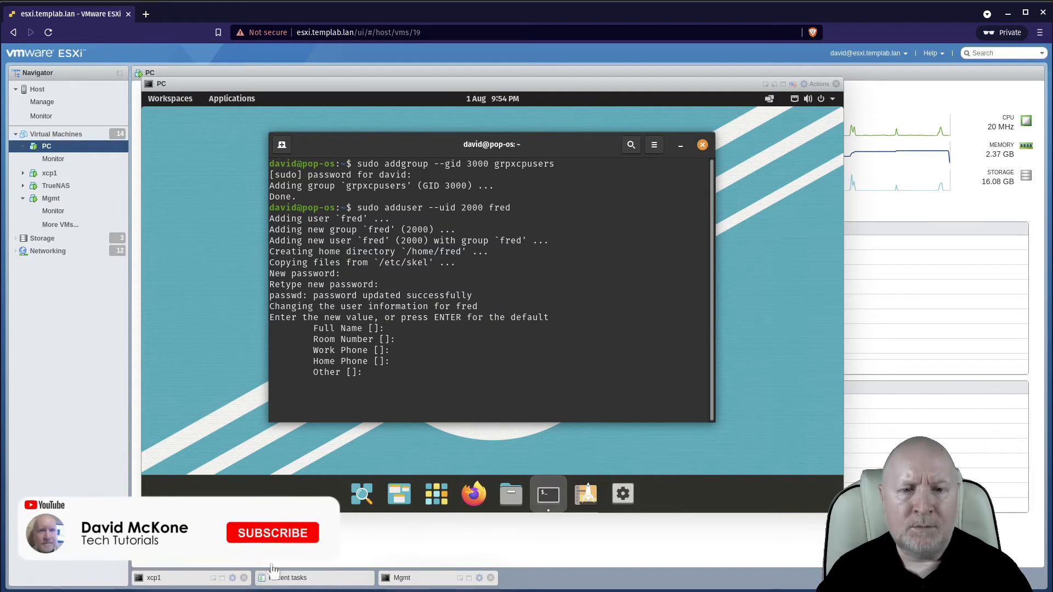
key("Return")
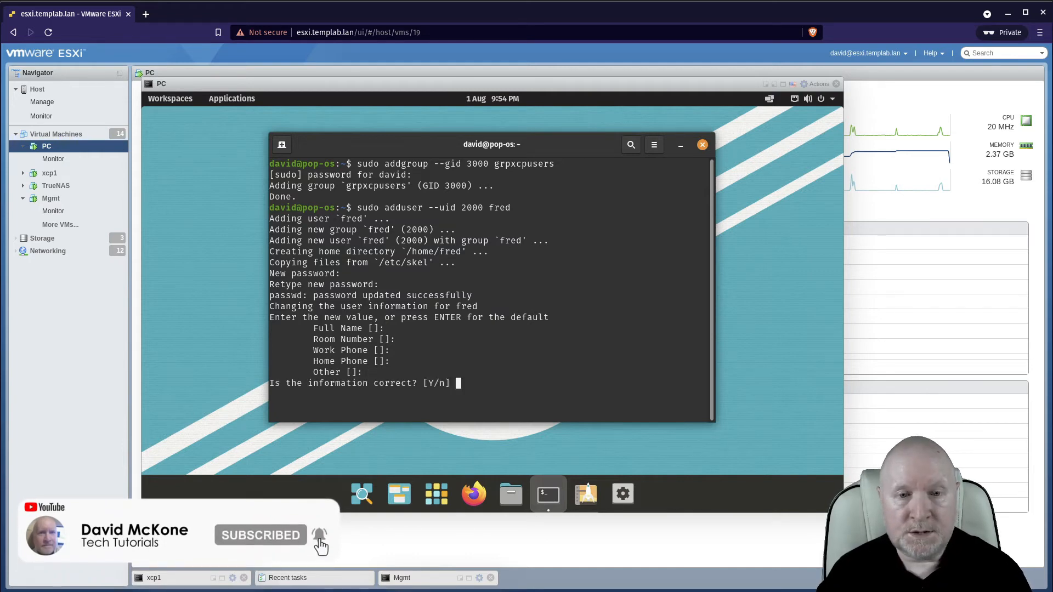
type("Y")
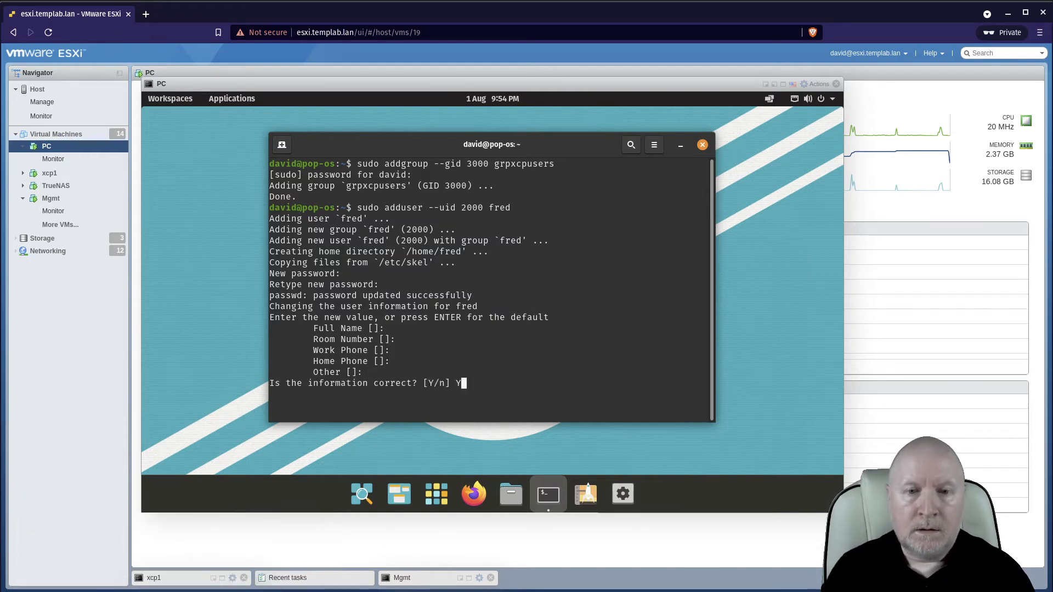
key("Return")
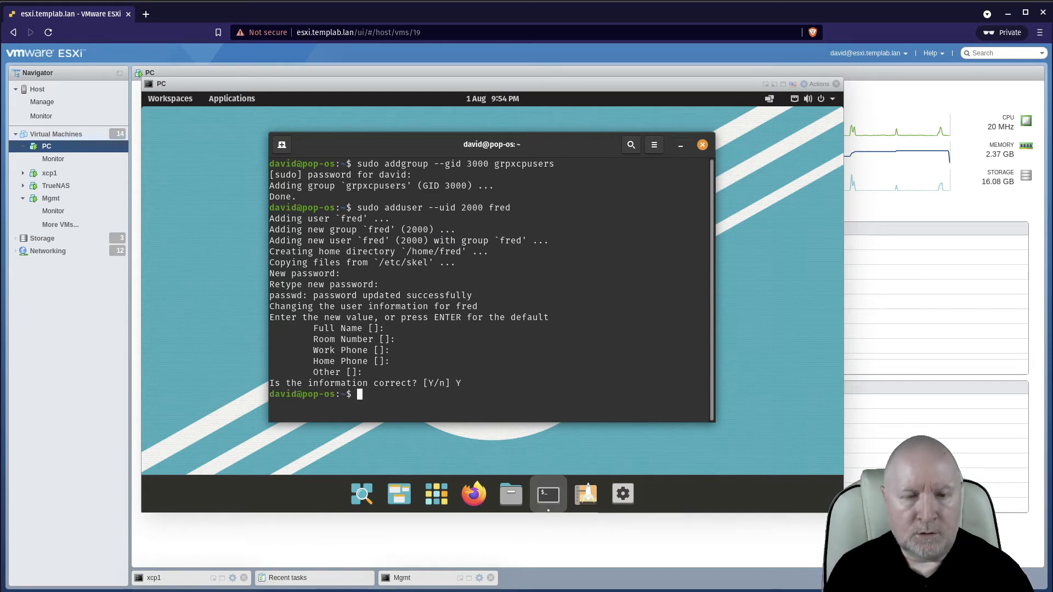
Run id fred to check the new user's UID and groups.
type("iiiid fred")
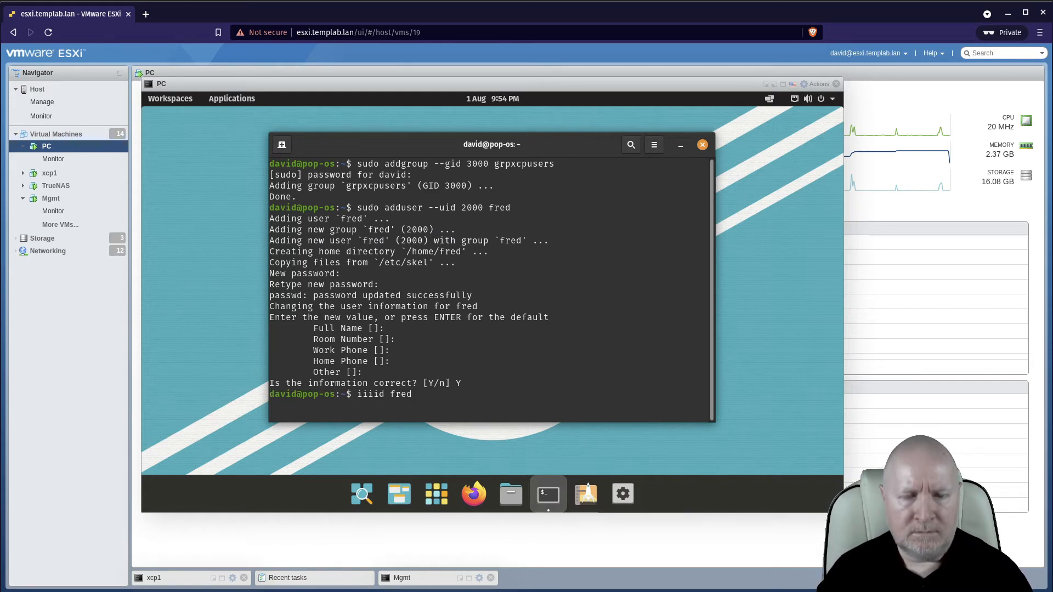
key("BackSpace")
key("BackSpace")
key("BackSpace")
key("BackSpace")
key("BackSpace")
key("BackSpace")
key("BackSpace")
key("BackSpace")
key("BackSpace")
key("BackSpace")
type("id f")
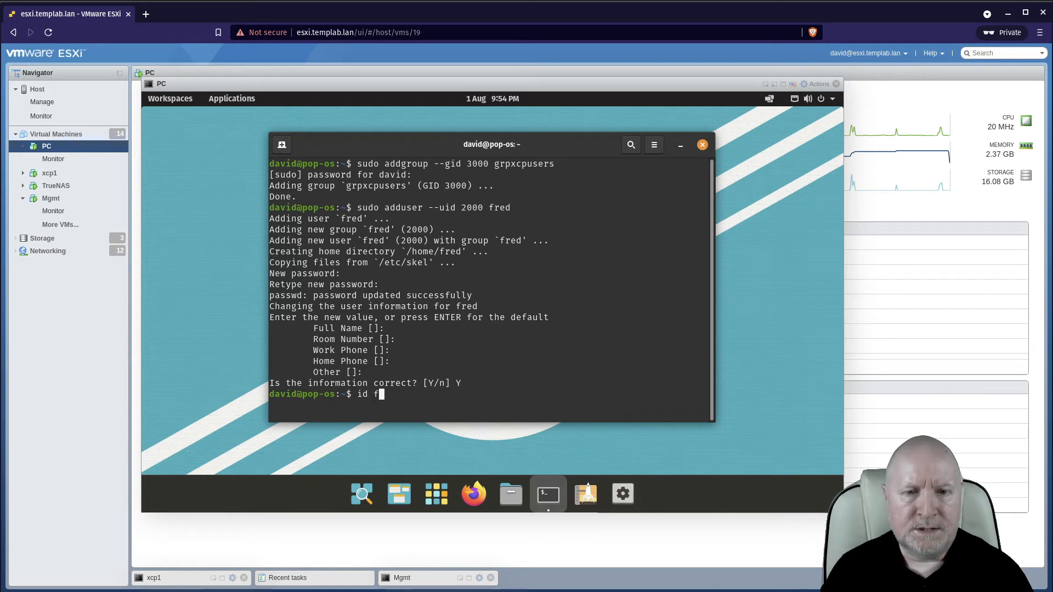
type("red")
key("Return")
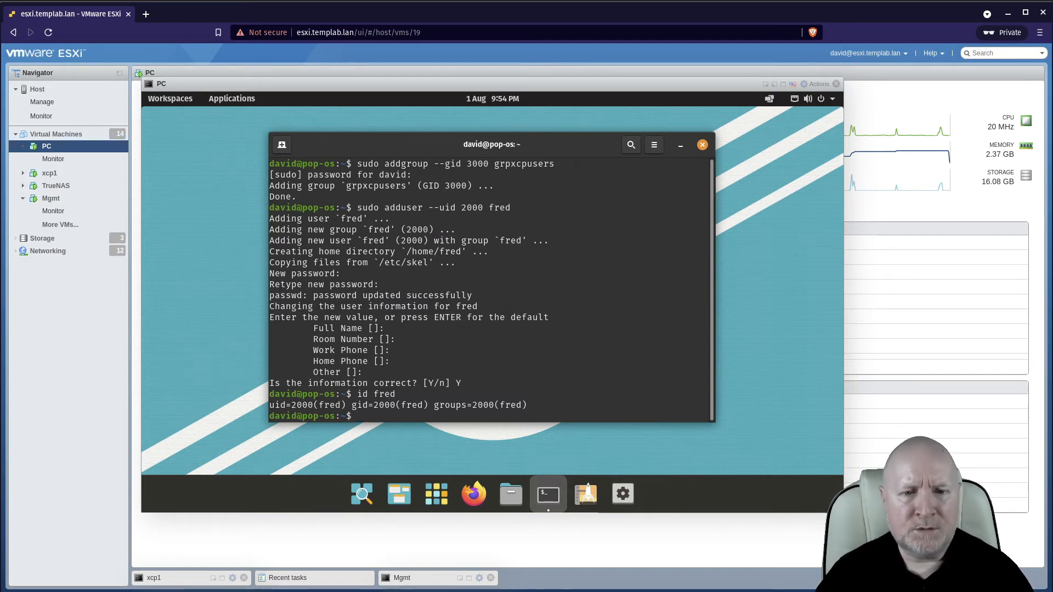
Run sudo usermod -g grpxcpusers fred to set fred's primary group, and verify with id fred.
type("sudo ")
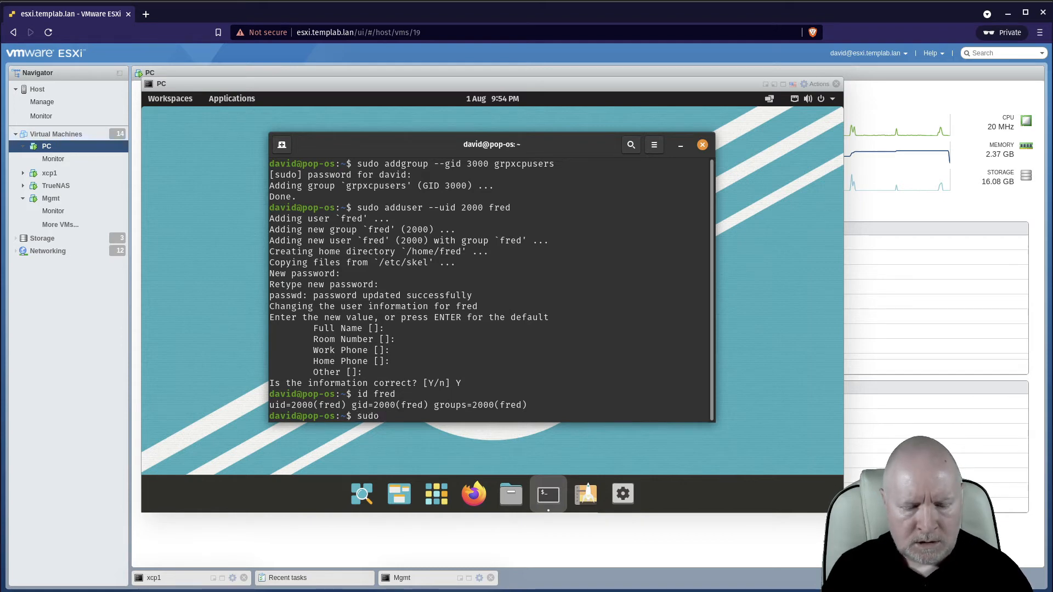
type("usermod -0g")
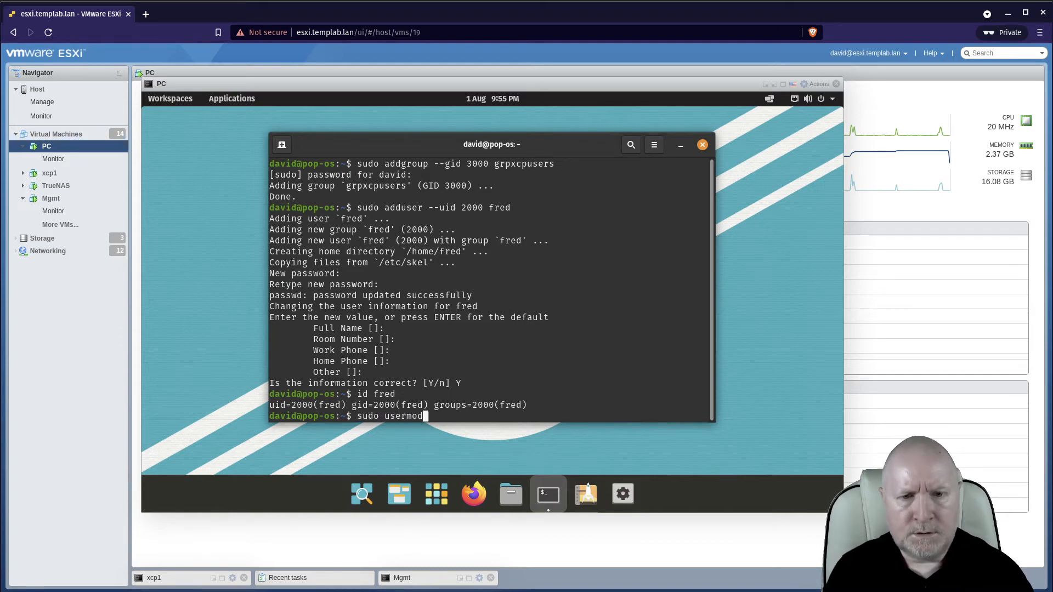
key("BackSpace")
key("BackSpace")
type("g ")
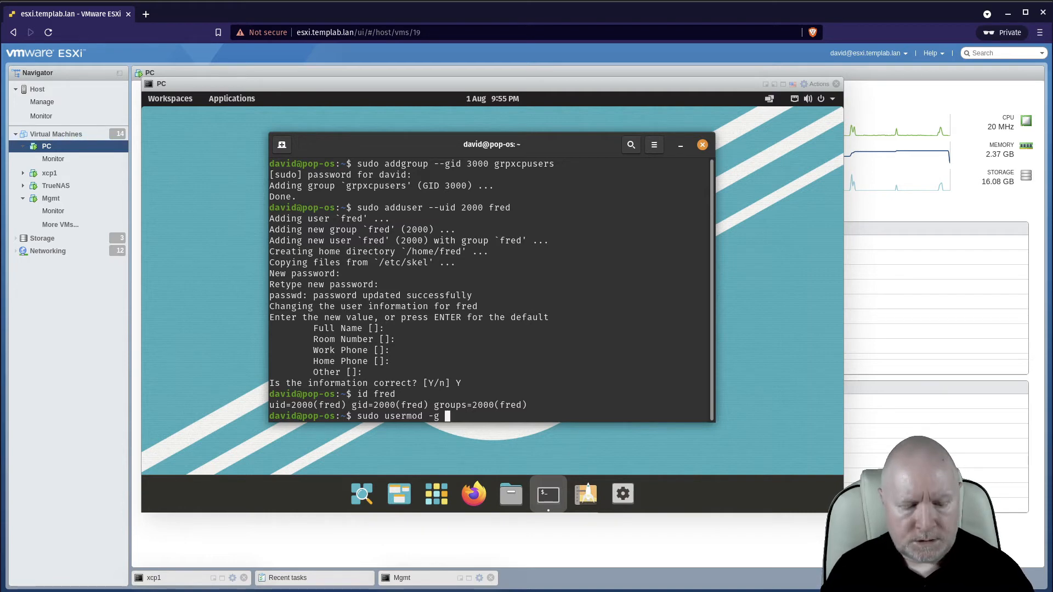
type("grp")
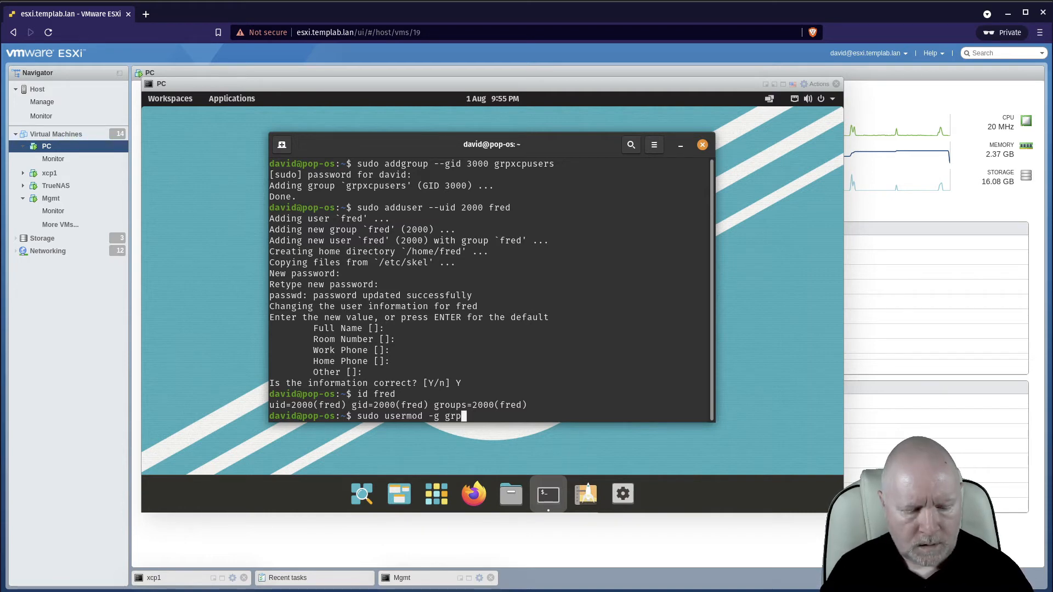
type("xp")
type("cpuser")
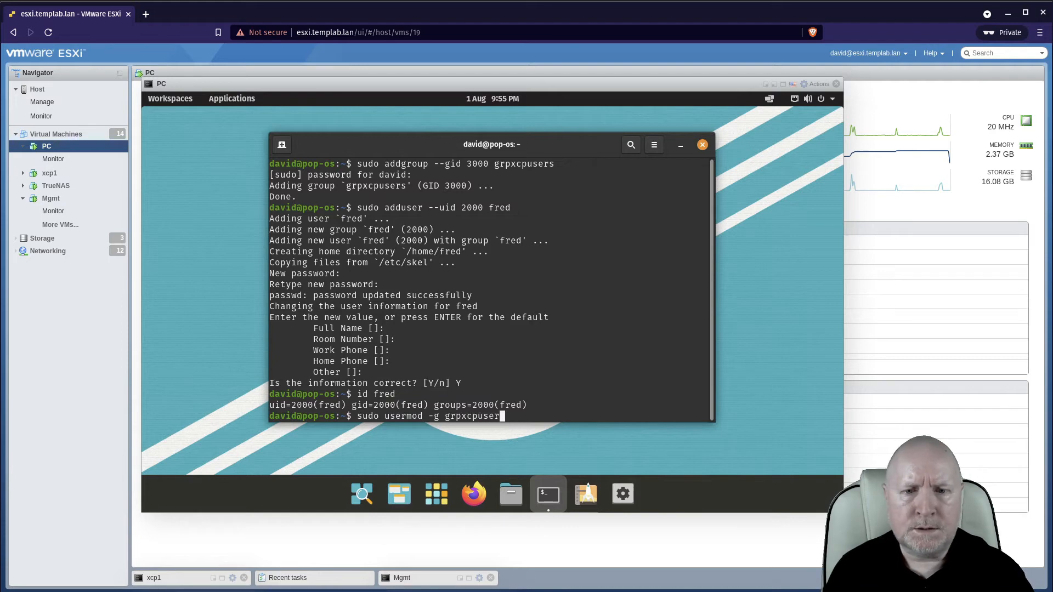
type("s fred")
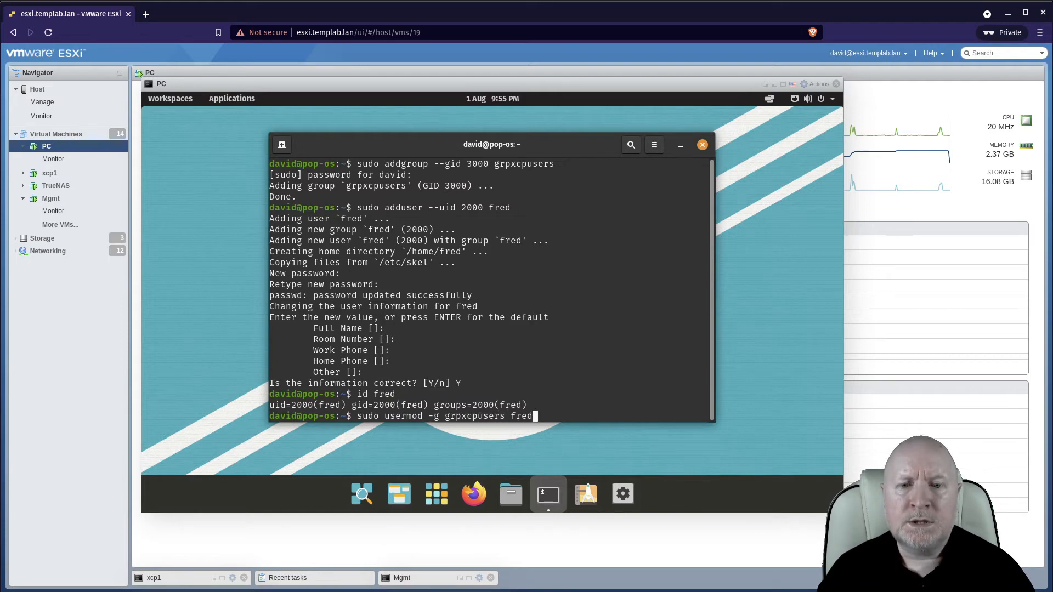
key("Return")
type("id fred")
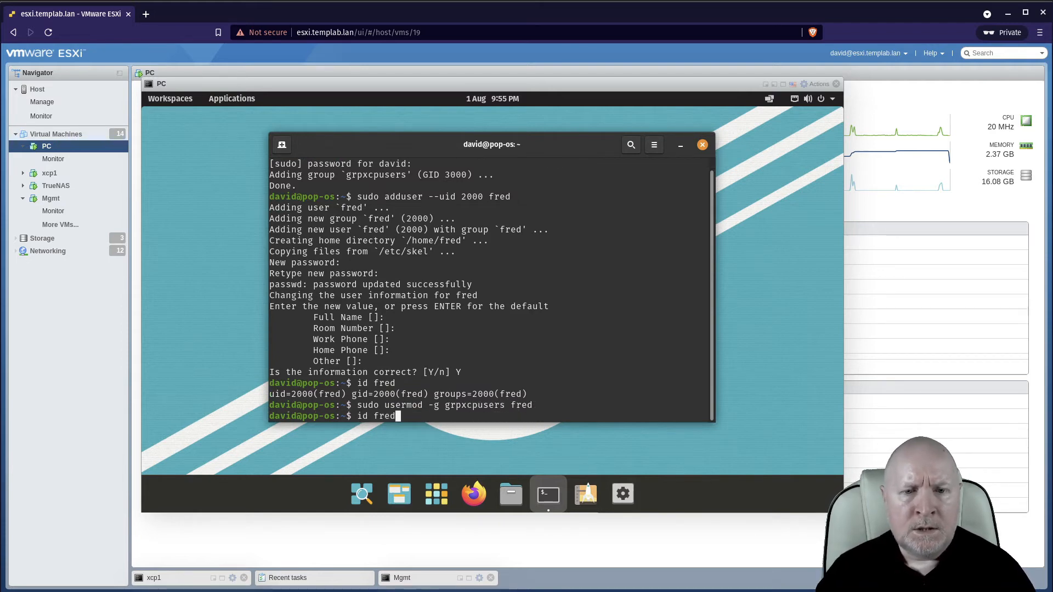
key("Return")
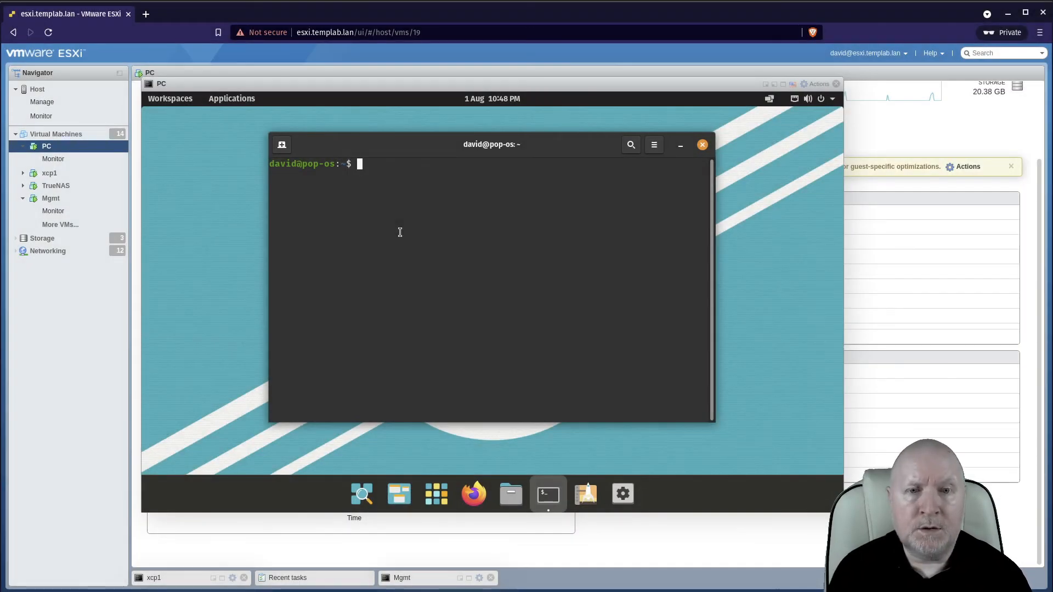
Run sudo apt update to refresh the package lists.
type("sudo ")
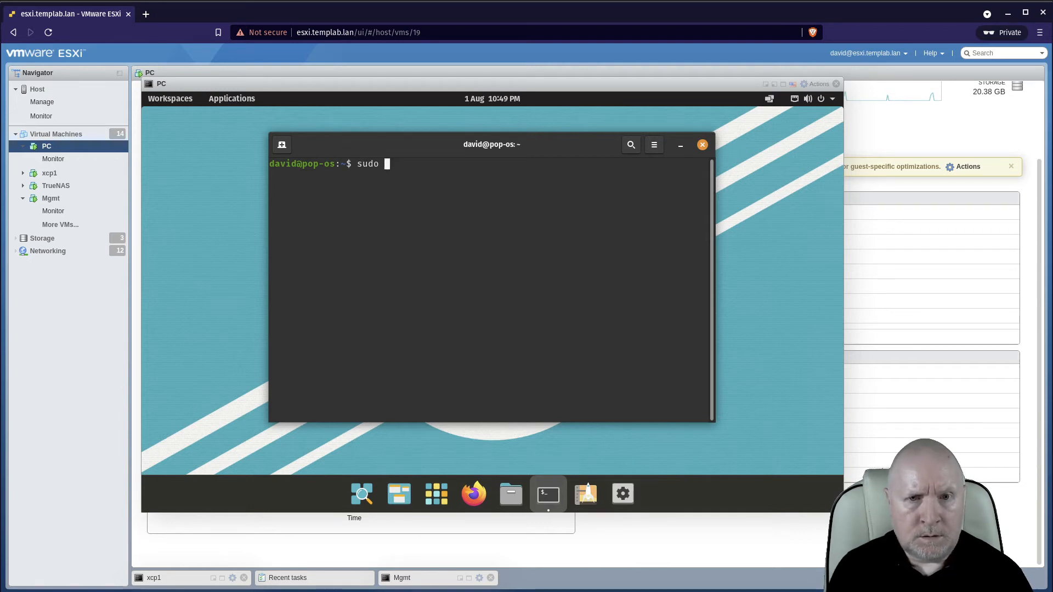
type("apt update")
key("Return")
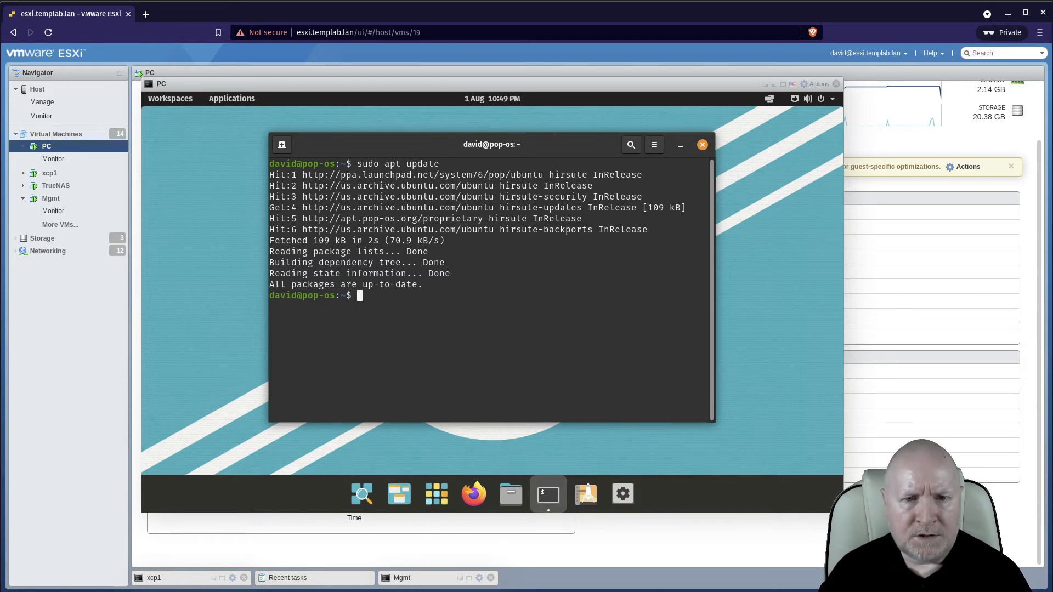
Install the NFS client with sudo apt install nfs-common.
type("sudo ")
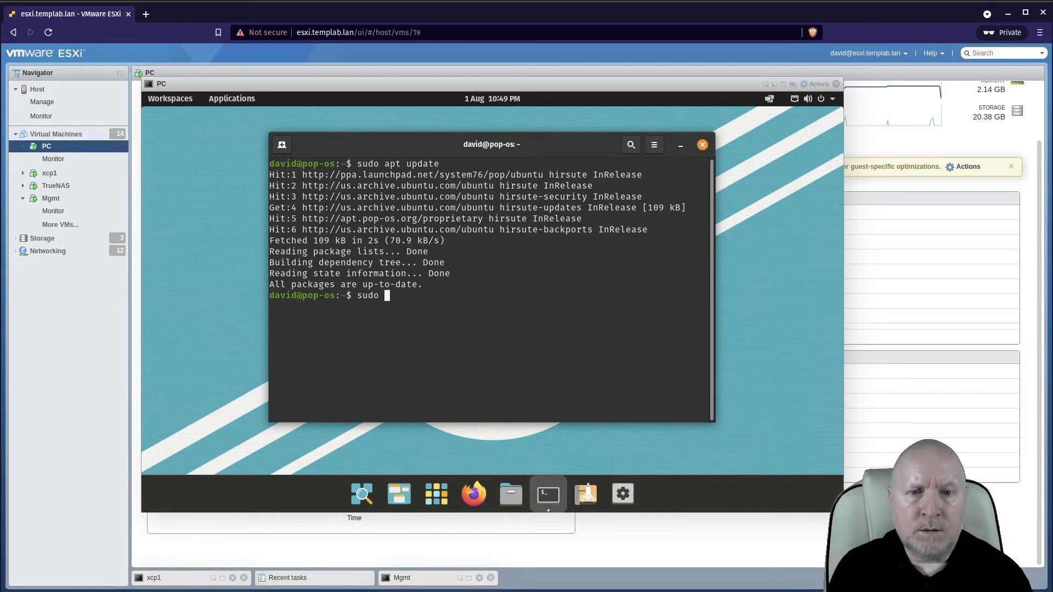
type("apt install ")
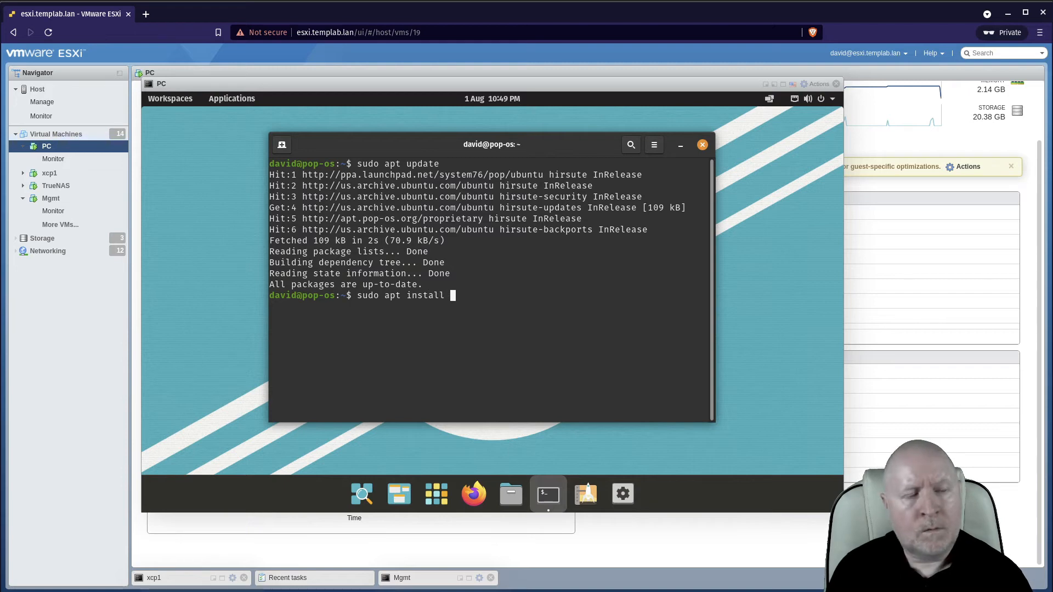
type("nf")
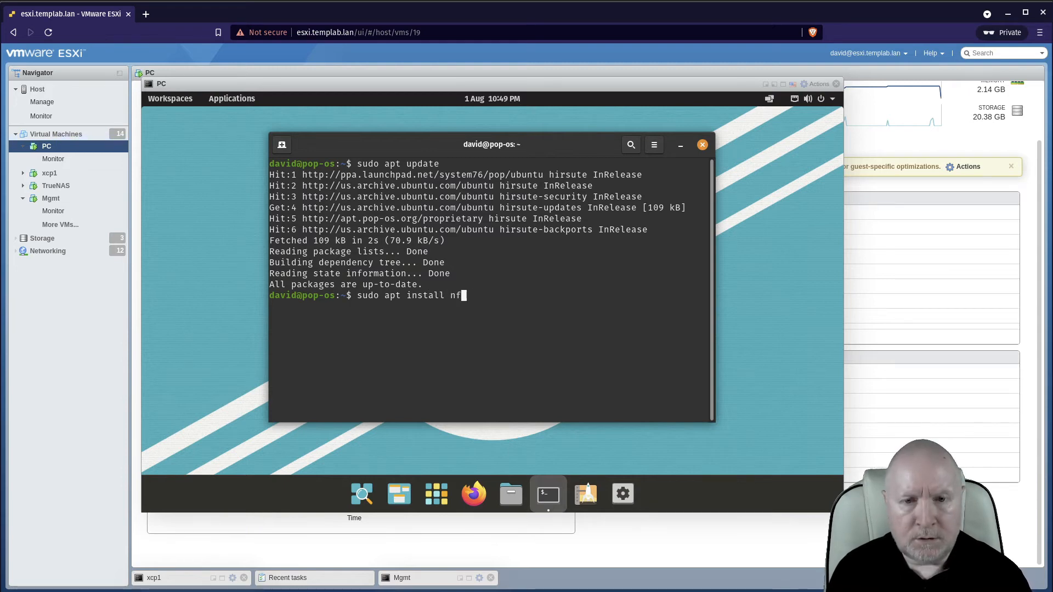
type("s-common -y")
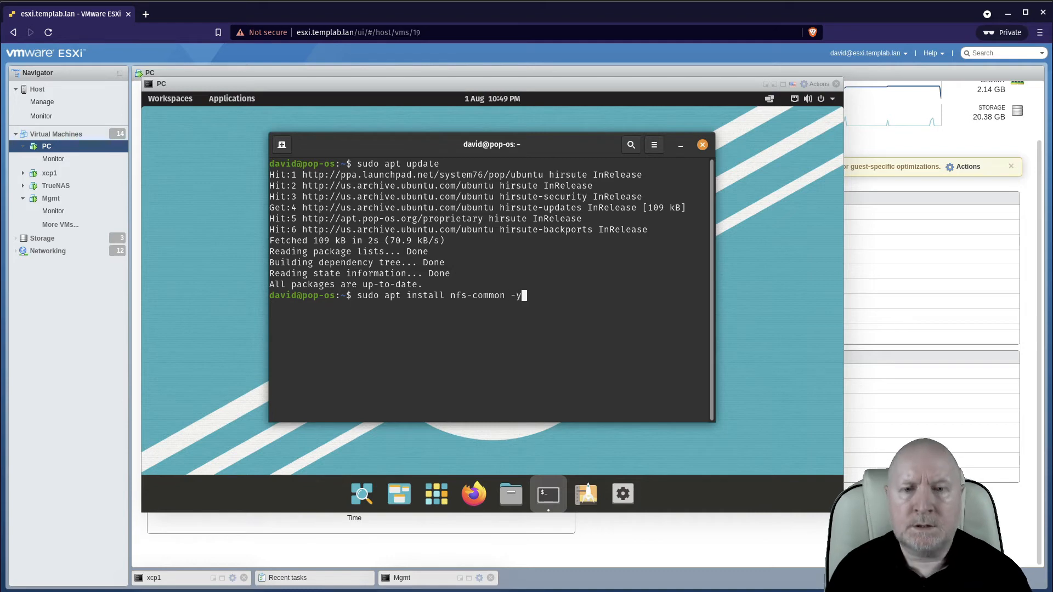
key("Return")
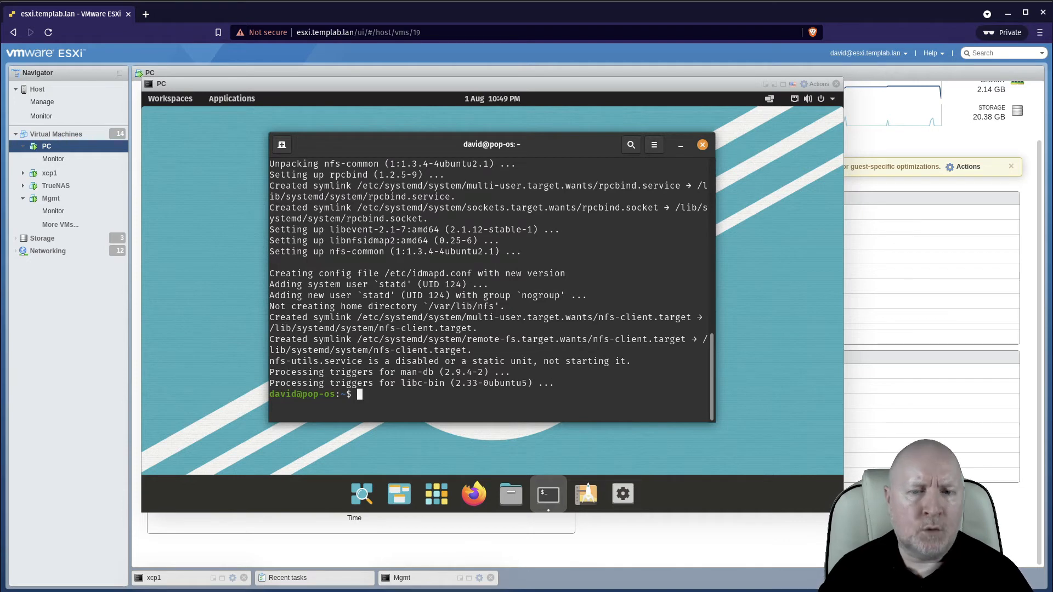
Install the automounter with sudo apt install autofs.
type("sudo ")
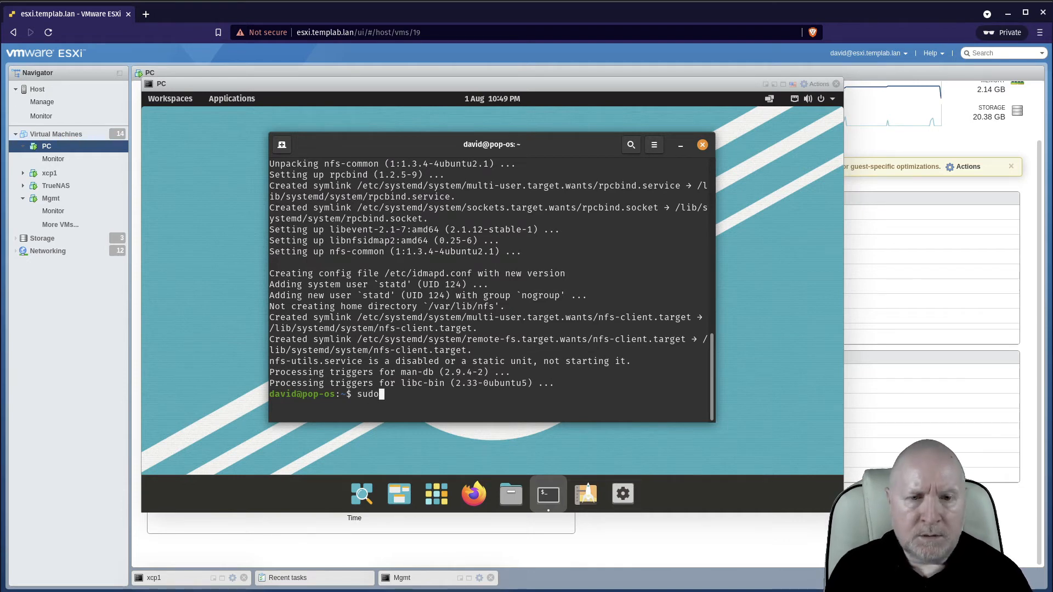
type("apt install ")
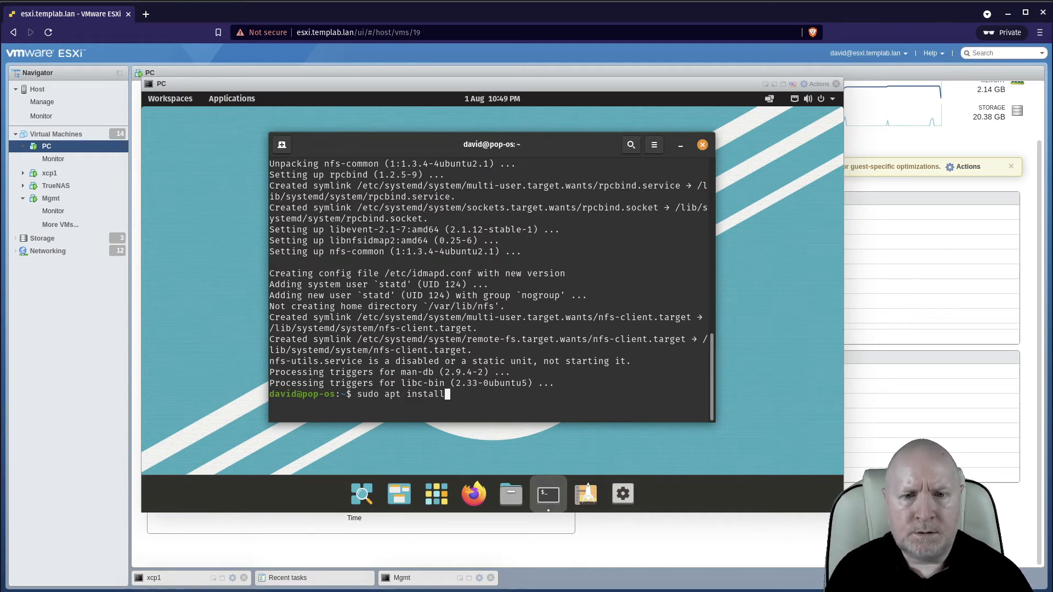
type("autofs")
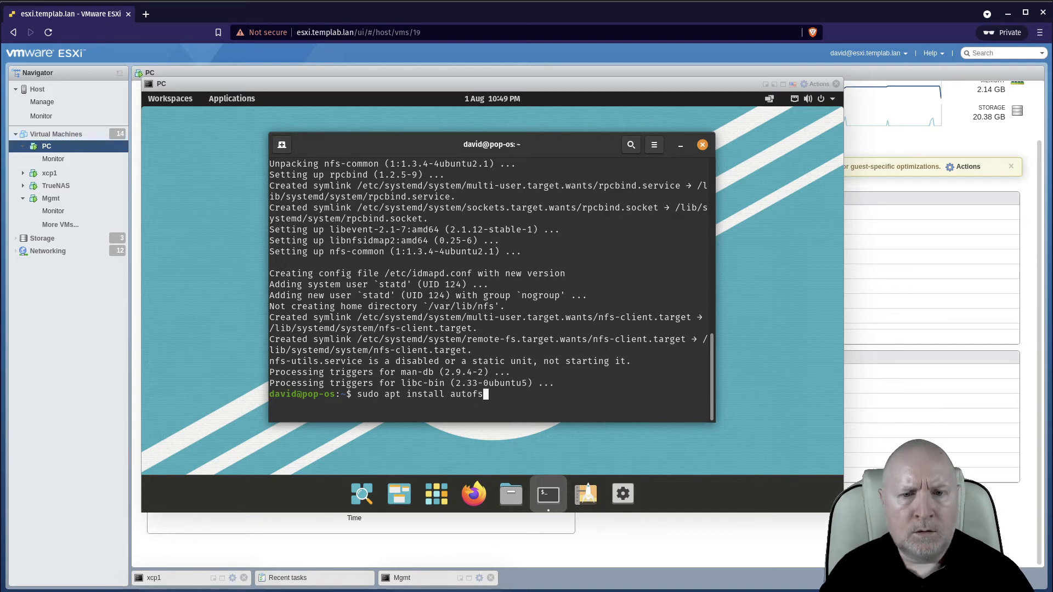
key("Return")
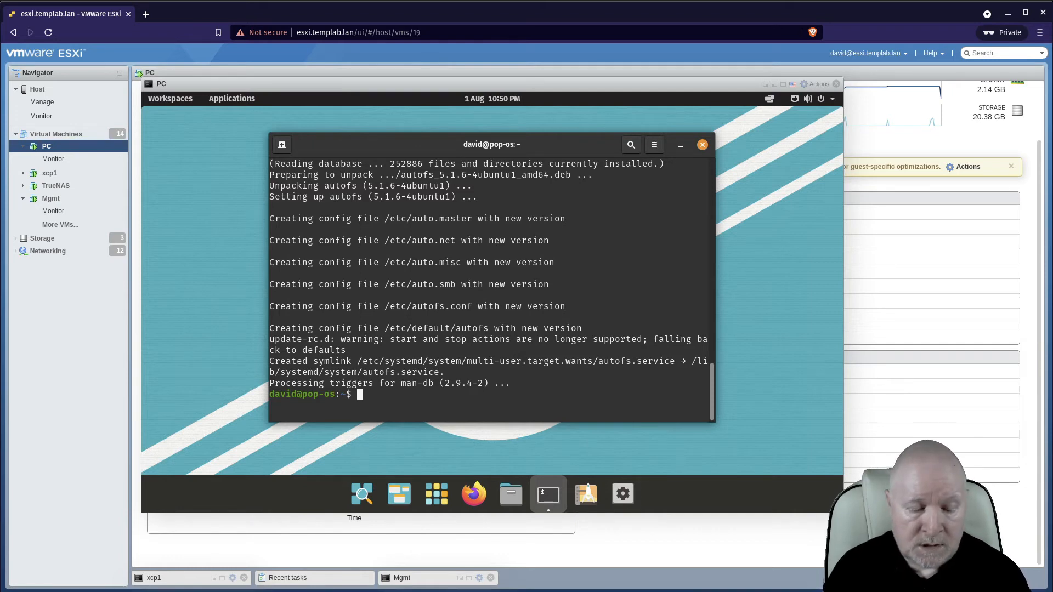
Open /etc/auto.master in nano with sudo and move to the end of the file.
type("sudo nano ")
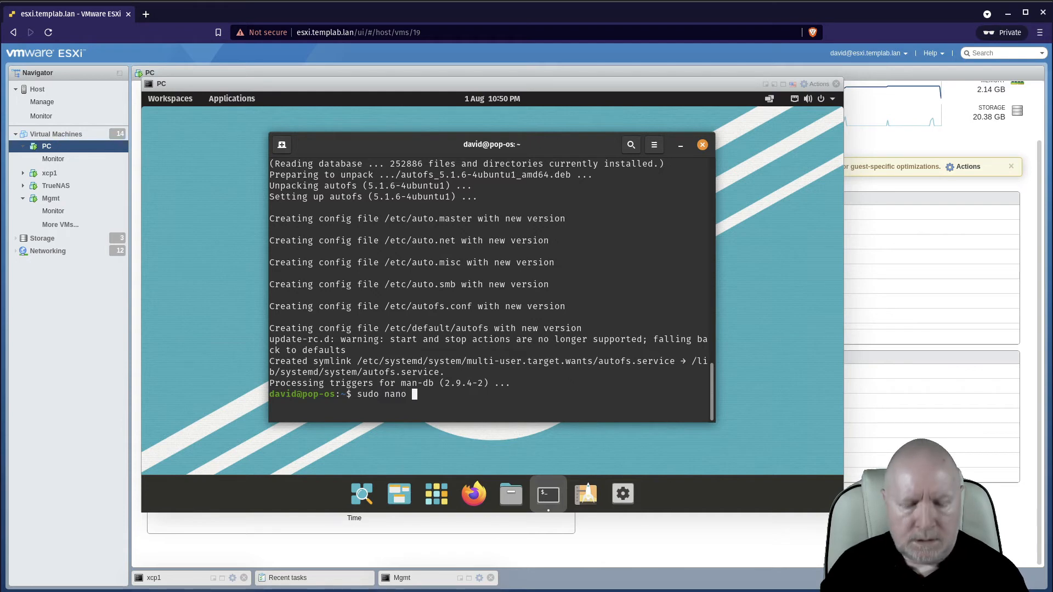
type("/etc/")
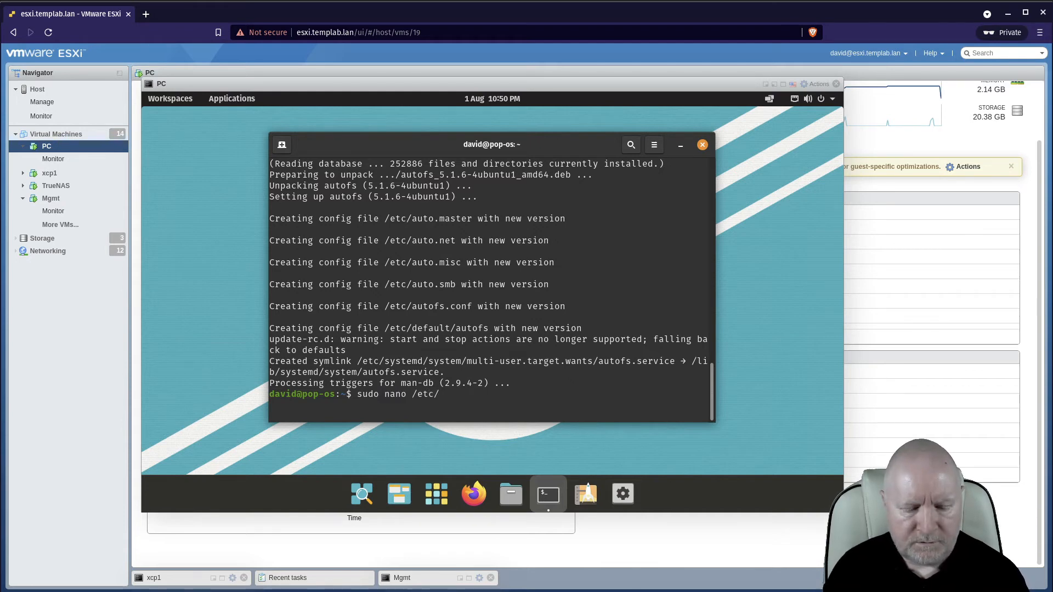
type("auto.master")
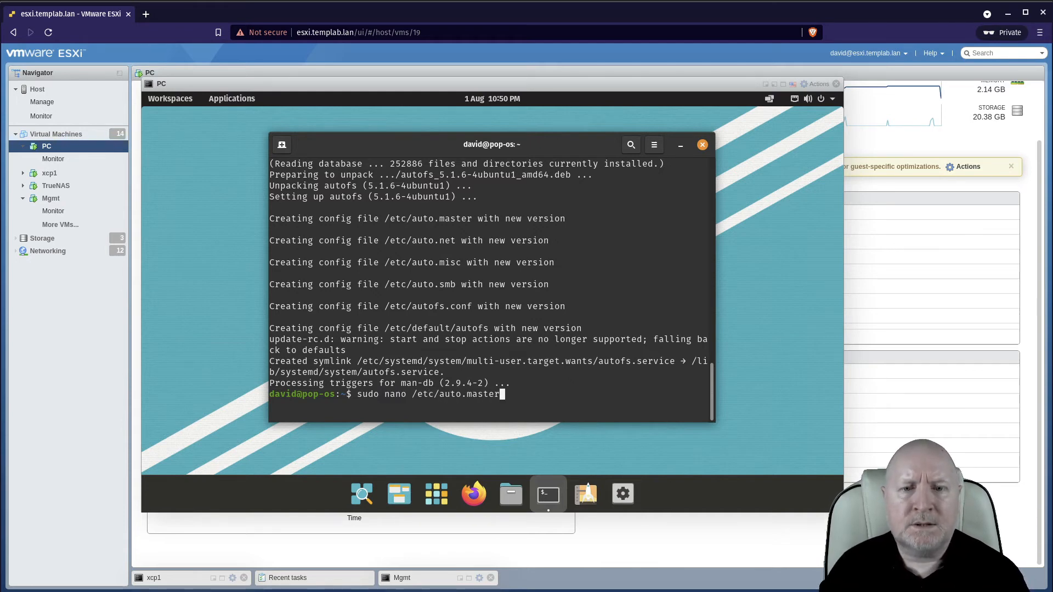
key("Return")
key("Down")
key("Down")
key("Down")
key("Down")
key("Down")
key("Down")
key("Down")
key("Down")
key("Down")
key("Down")
key("Down")
key("Down")
key("Down")
key("Down")
key("Down")
key("Down")
key("Down")
key("Down")
key("Down")
key("Down")
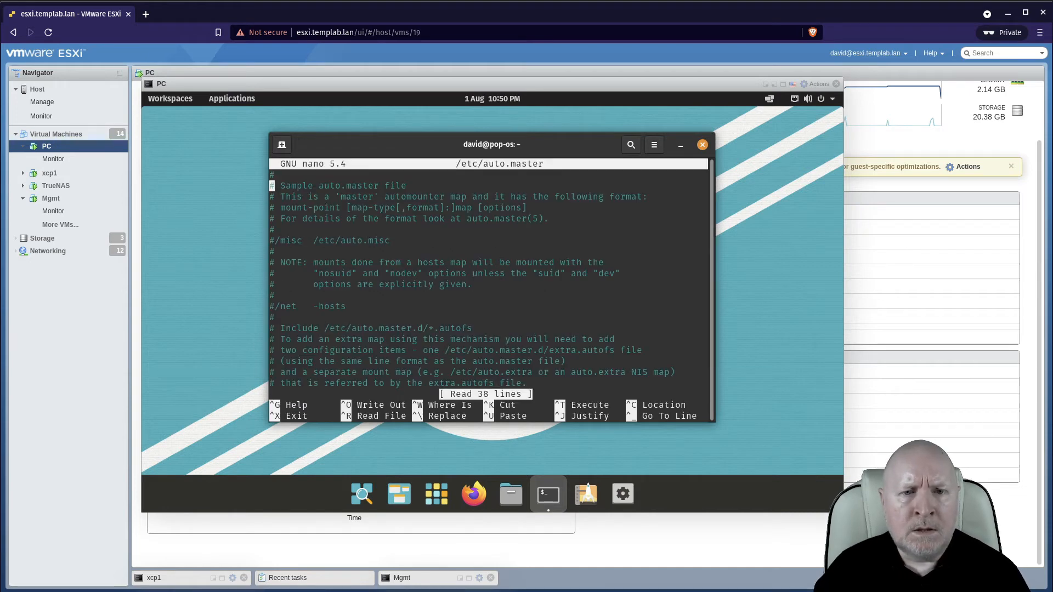
key("Down")
key("Down")
key("Down")
key("Down")
key("Down")
key("Down")
key("Down")
key("Down")
key("Down")
key("Down")
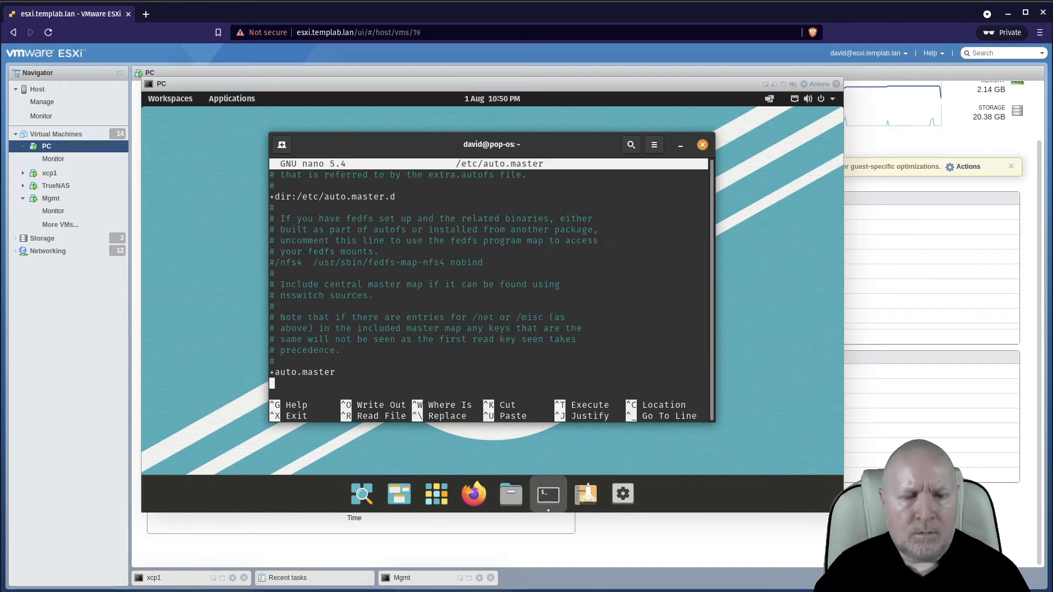
Add a new line mapping mount point /nfs to the map file /etc/auto.nfs in auto.master.
type("/")
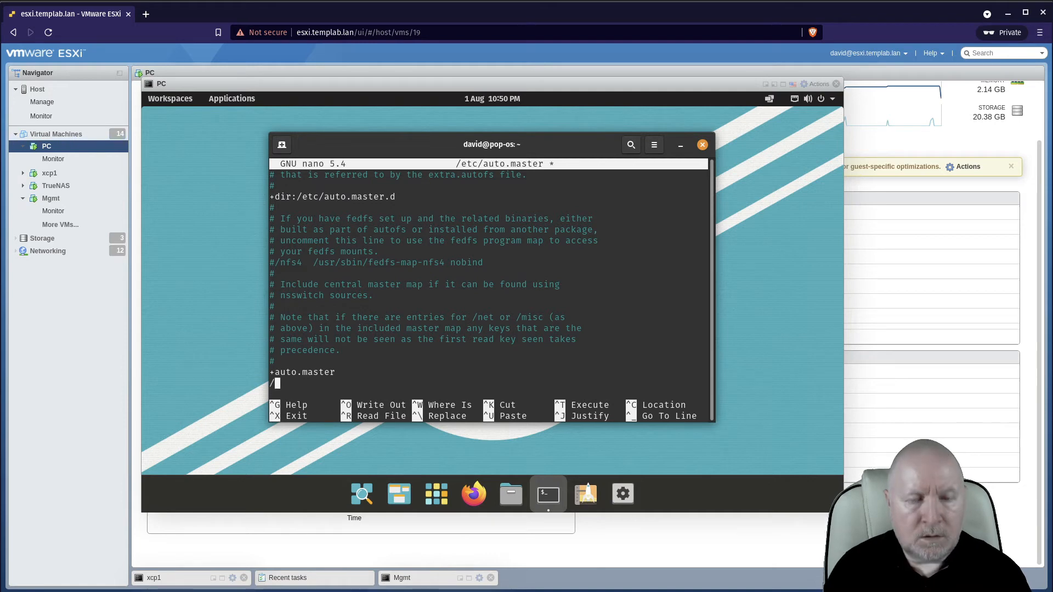
key("Left")
key("Return")
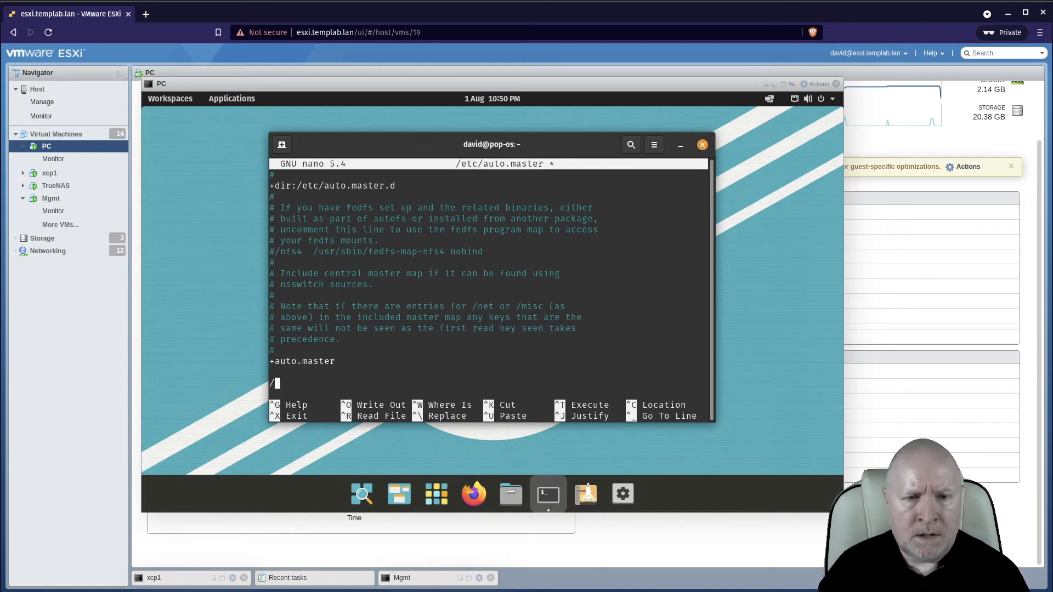
type("nfs")
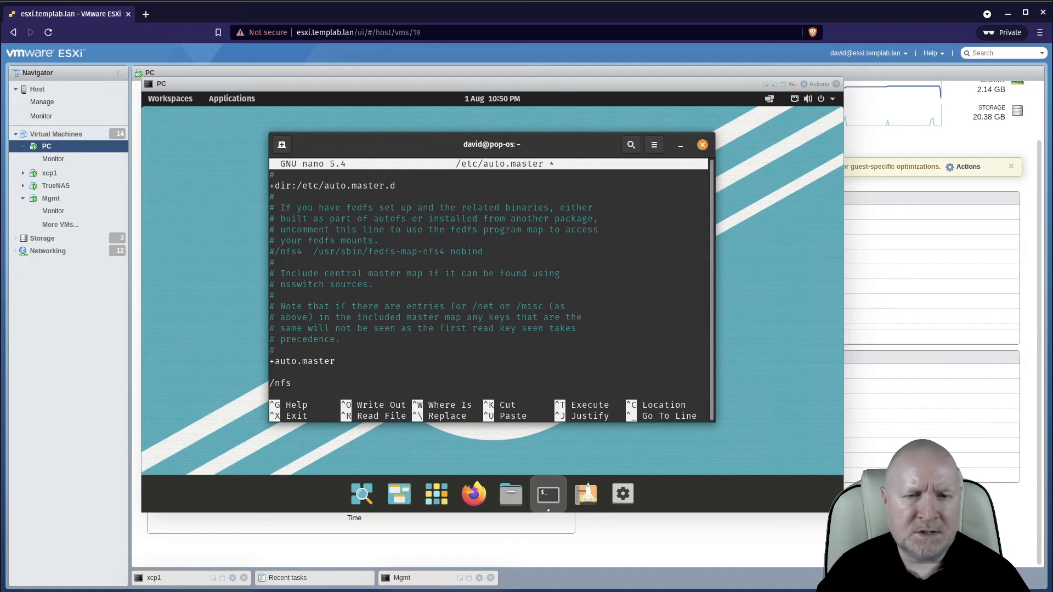
key("Tab")
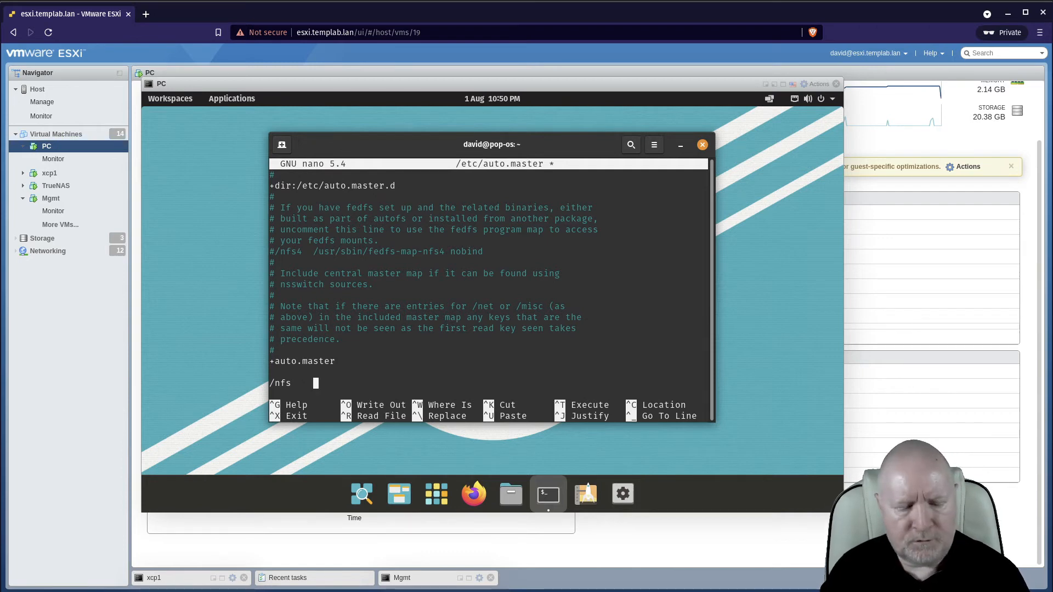
type("/etc/auto")
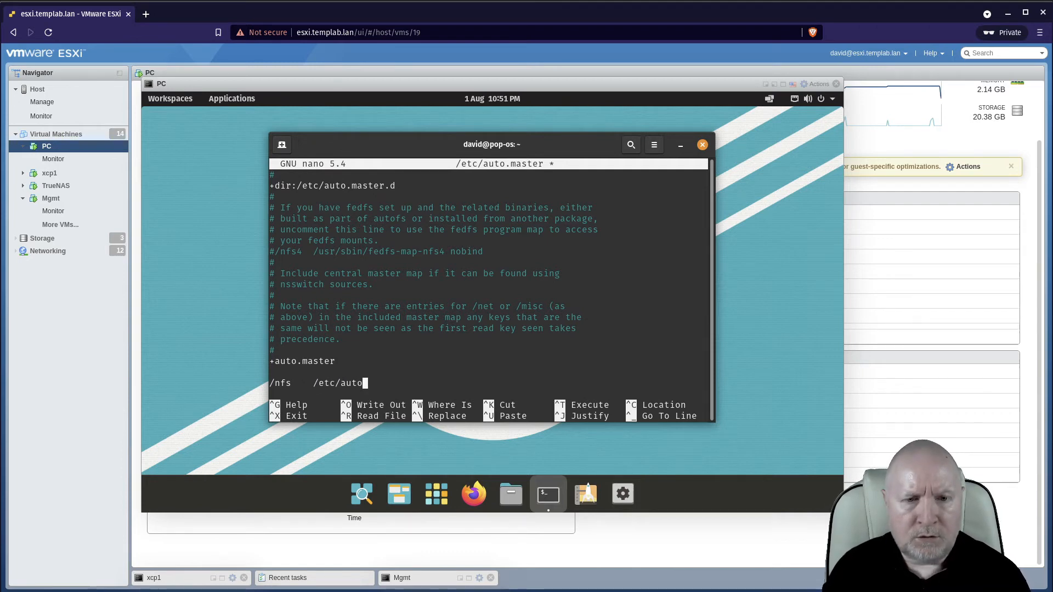
type(".nfs")
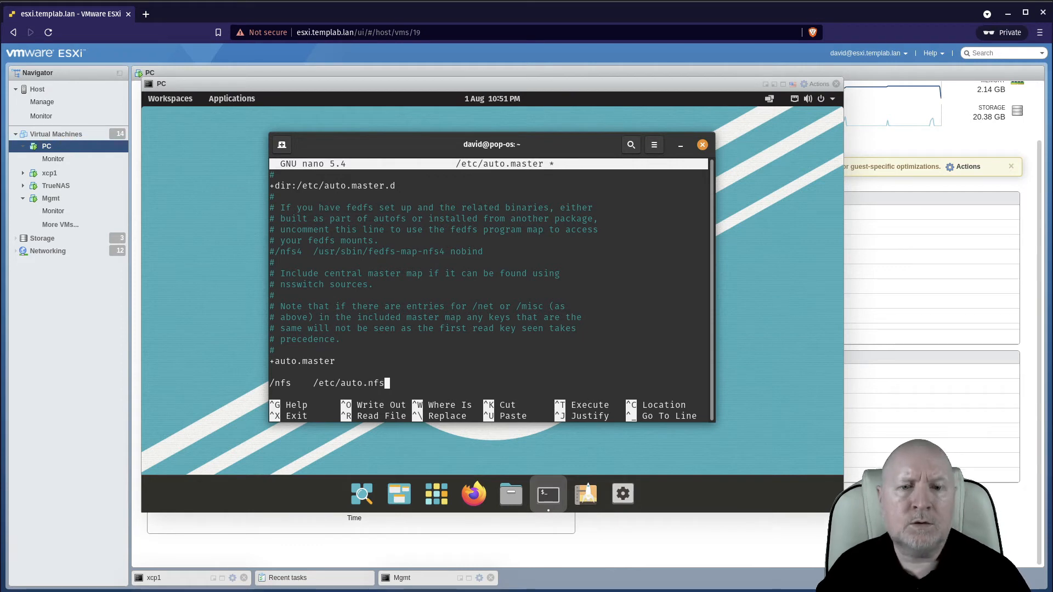
Step through the new /nfs entry to examine its mount point and map file path.
key("Left")
key("Left")
key("Left")
key("Left")
key("Left")
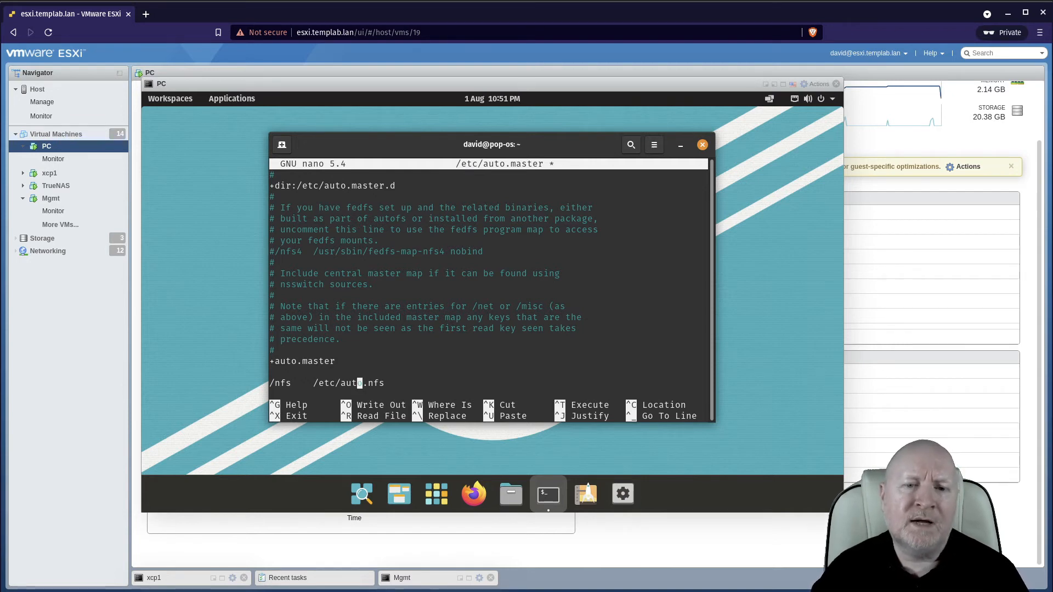
key("Left")
key("Left")
key("Left")
key("Left")
key("Left")
key("Left")
key("Left")
key("Left")
key("Left")
key("Left")
key("Left")
key("Left")
key("Left")
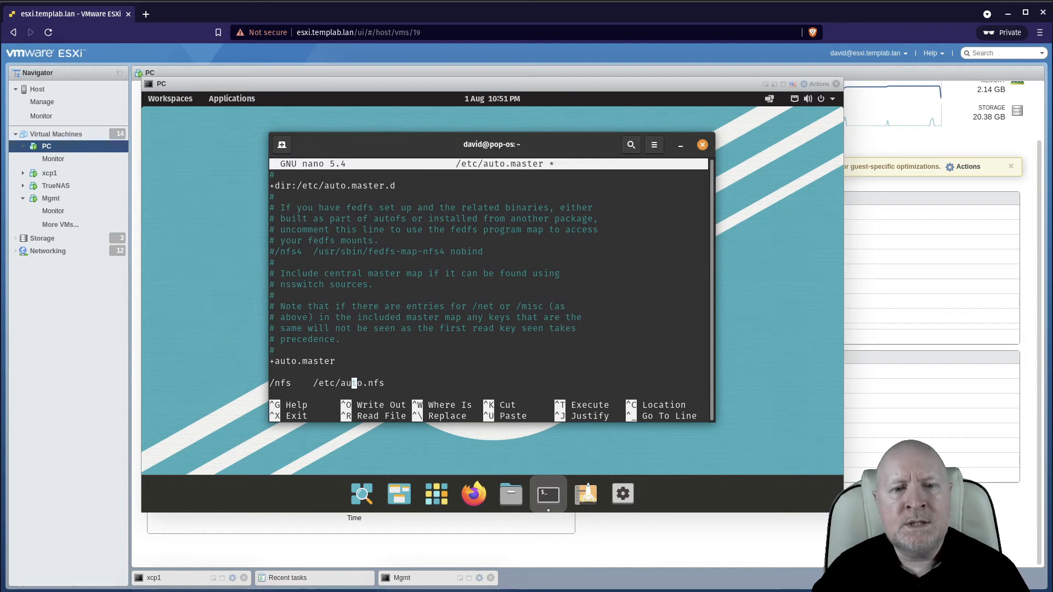
key("Right")
key("Right")
key("Right")
key("Right")
key("Right")
key("Right")
key("Right")
key("Right")
key("Right")
key("Right")
key("Right")
key("Right")
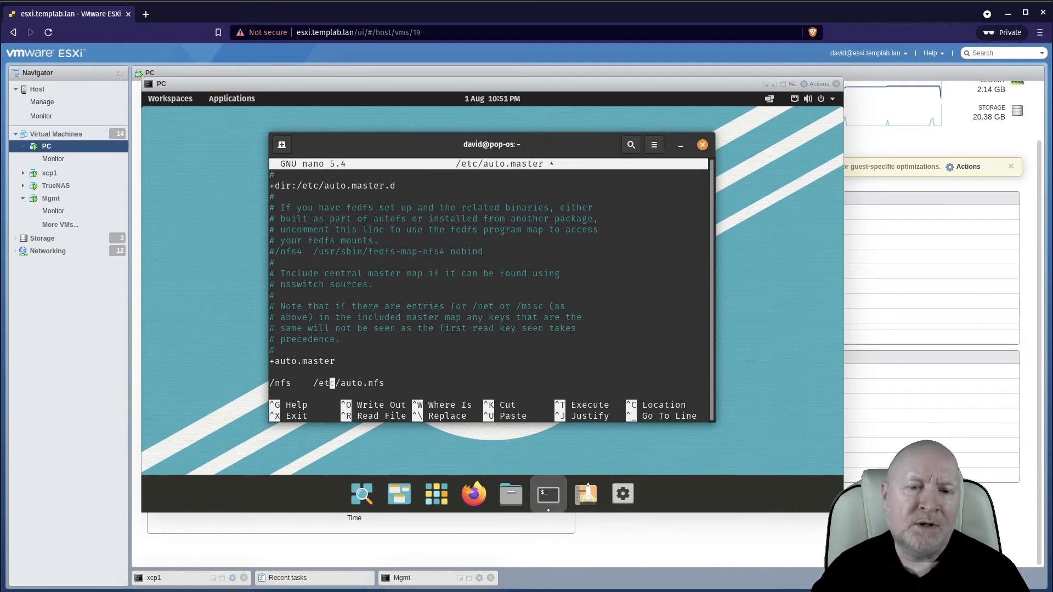
key("Left")
key("Left")
key("Left")
key("Left")
key("Left")
key("Left")
key("Left")
key("Left")
key("Left")
key("Left")
key("Left")
key("Left")
key("Left")
key("Left")
key("Left")
key("Left")
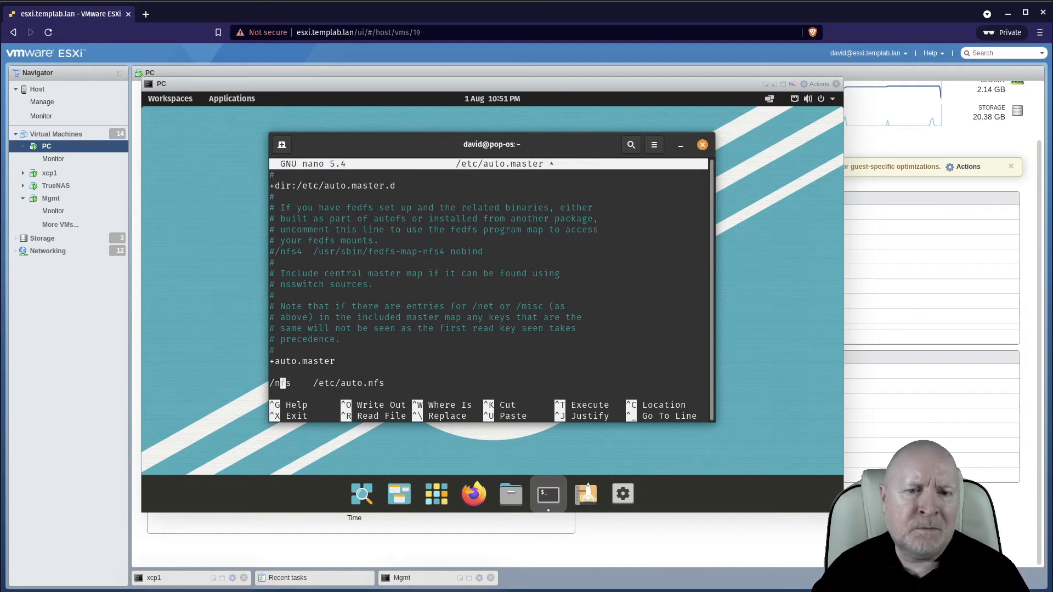
key("Right")
key("Right")
key("Right")
key("Right")
key("Right")
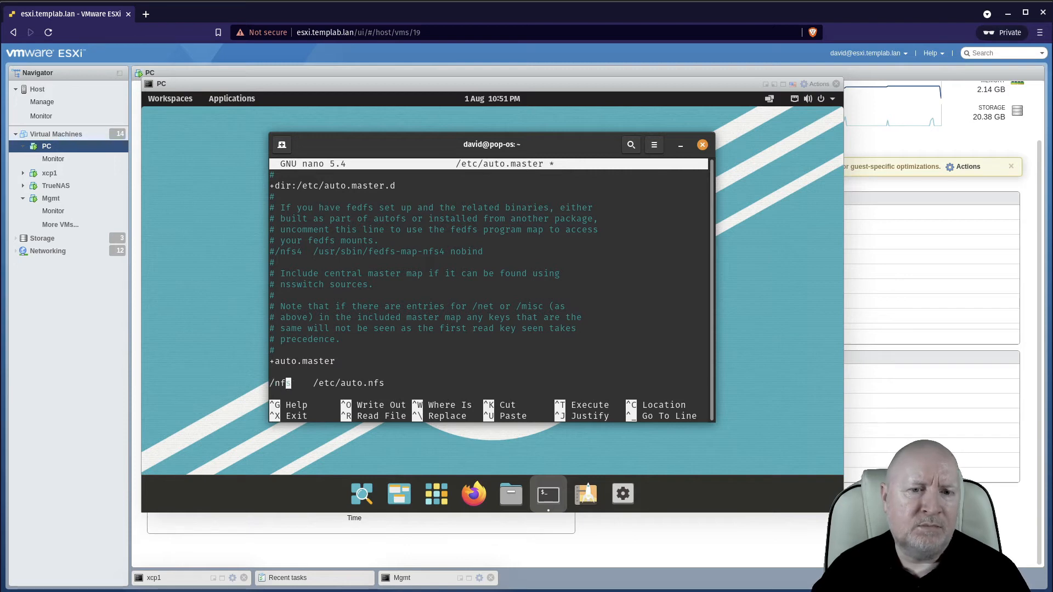
End the entry with a new line, save auto.master and exit nano.
key("End")
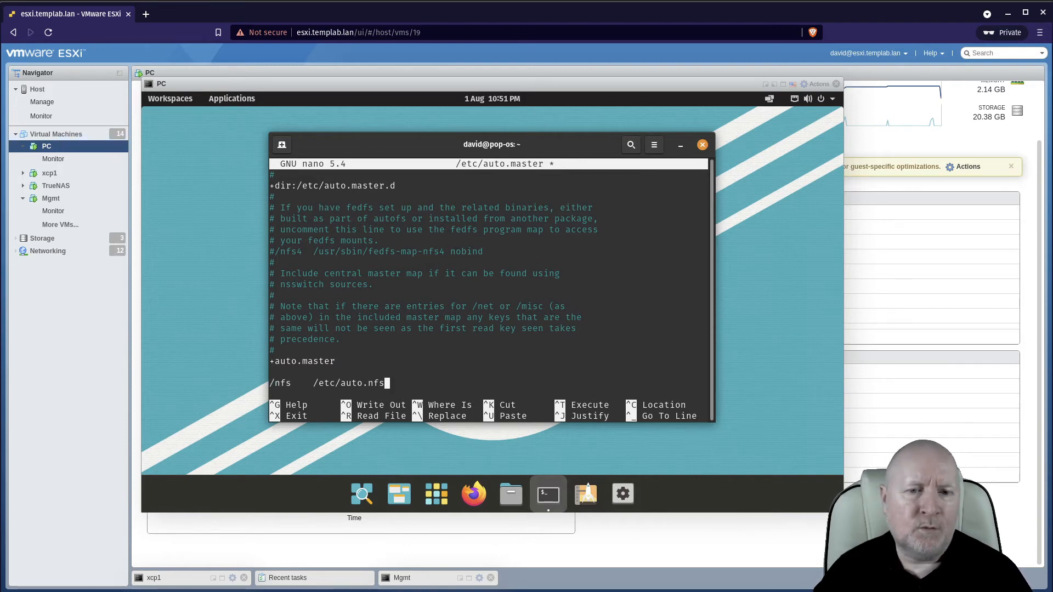
key("Return")
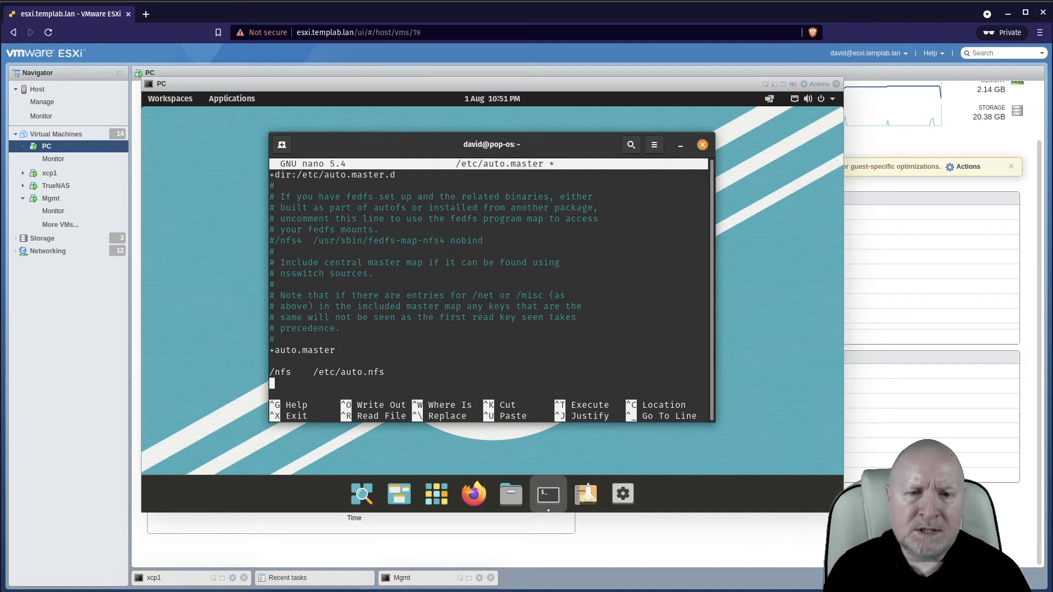
key("ctrl+o")
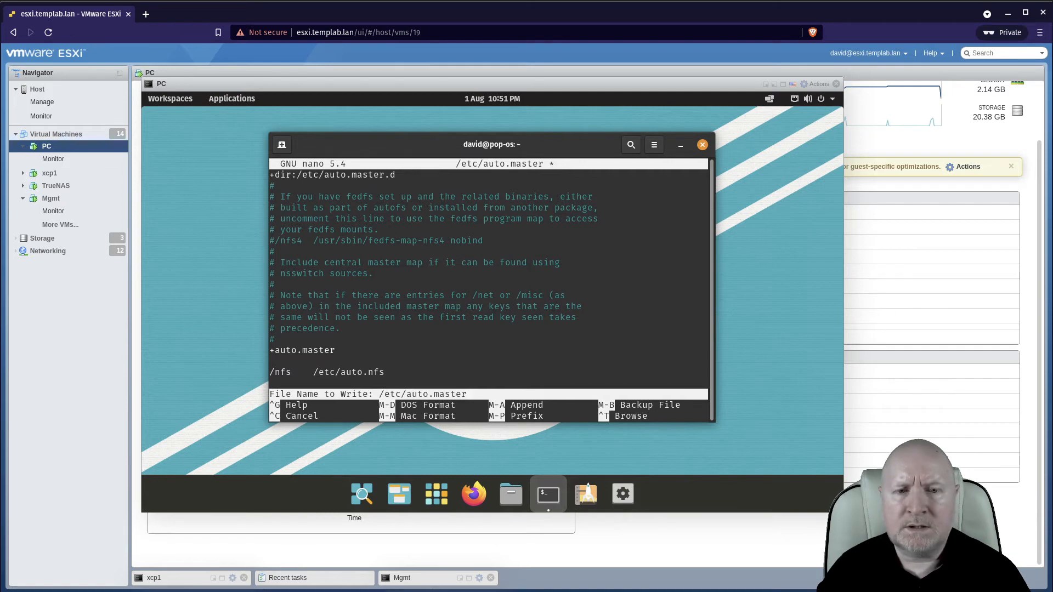
key("Return")
key("ctrl+x")
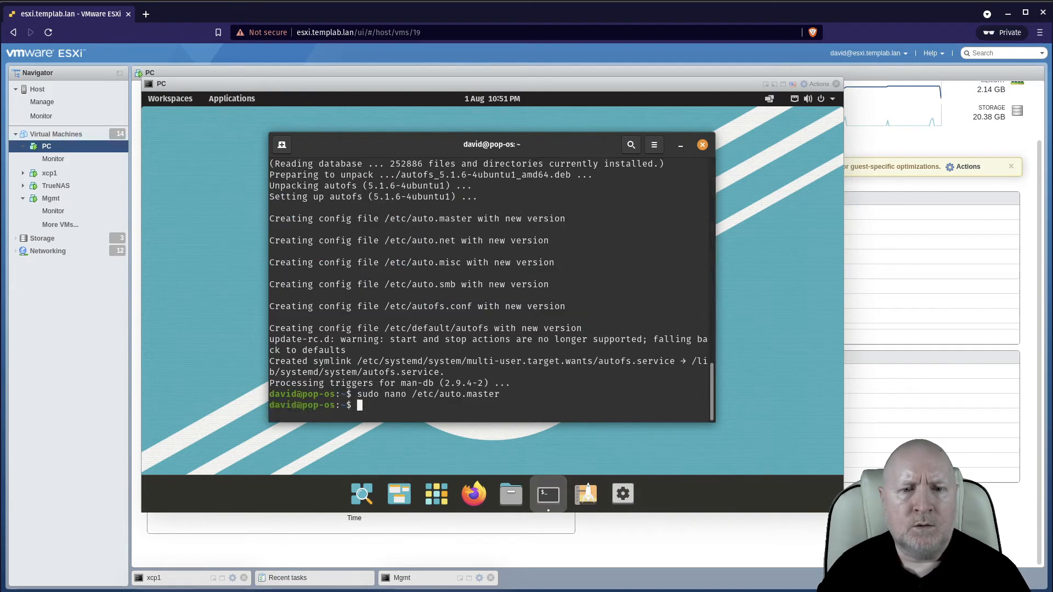
Recall the previous command and edit it to open /etc/auto.nfs in nano with sudo.
key("Up")
key("BackSpace")
key("BackSpace")
key("BackSpace")
key("BackSpace")
key("BackSpace")
key("BackSpace")
key("BackSpace")
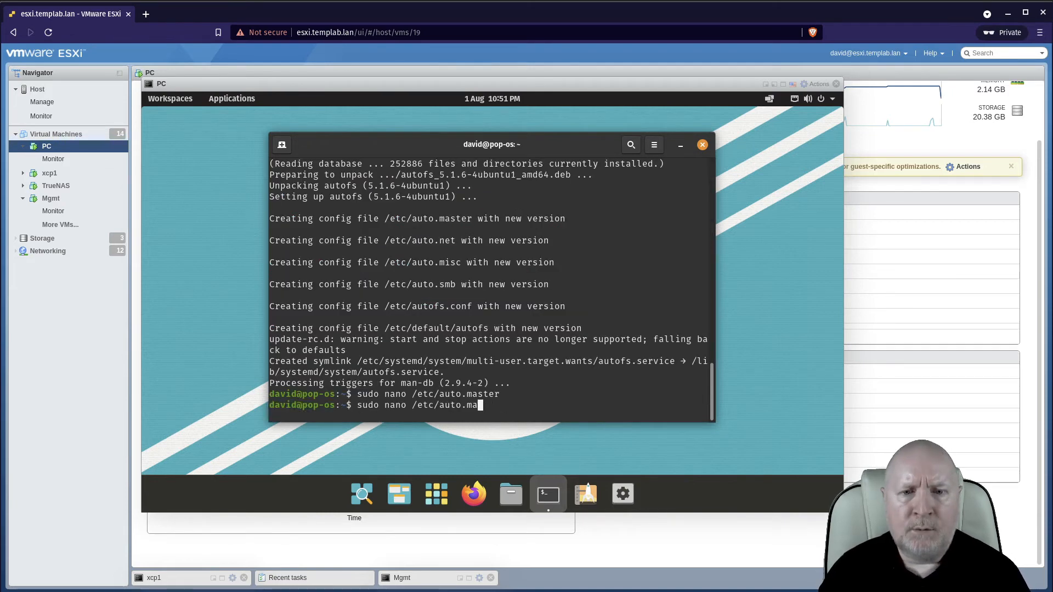
type("nfs")
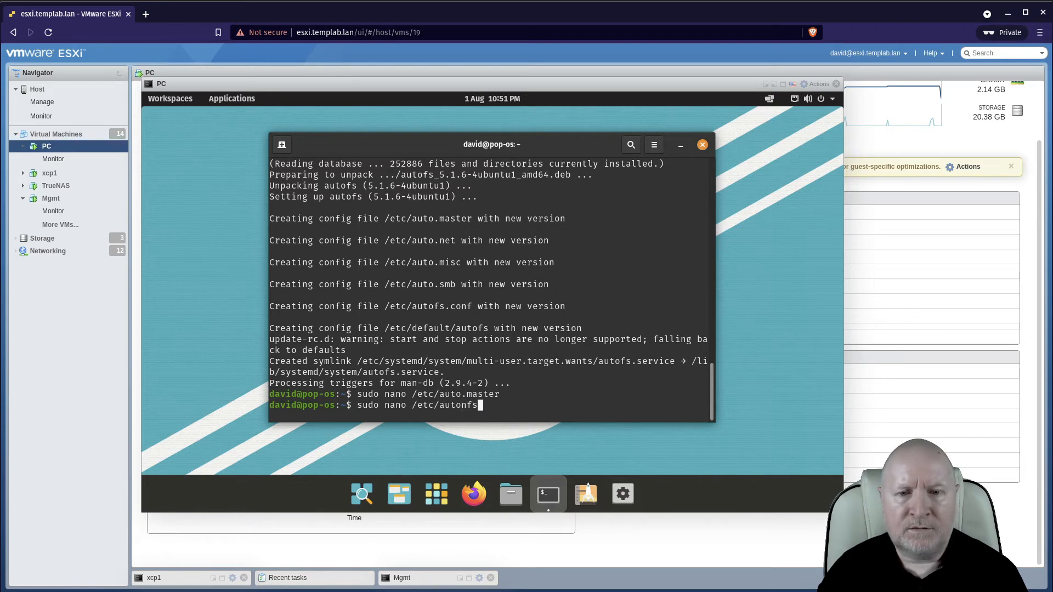
key("Left")
key("Left")
key("Left")
type(".")
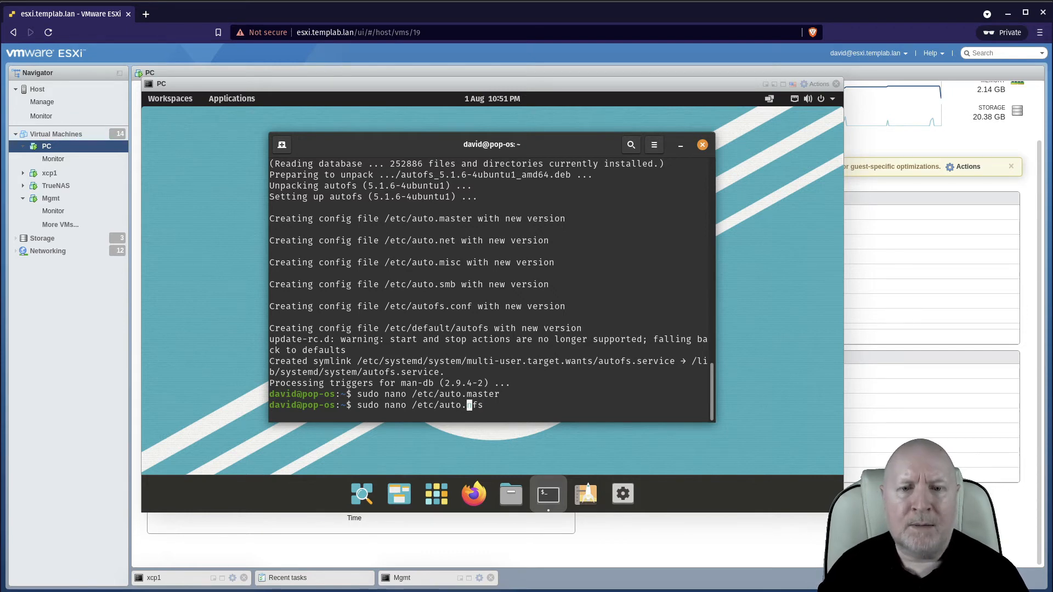
key("Return")
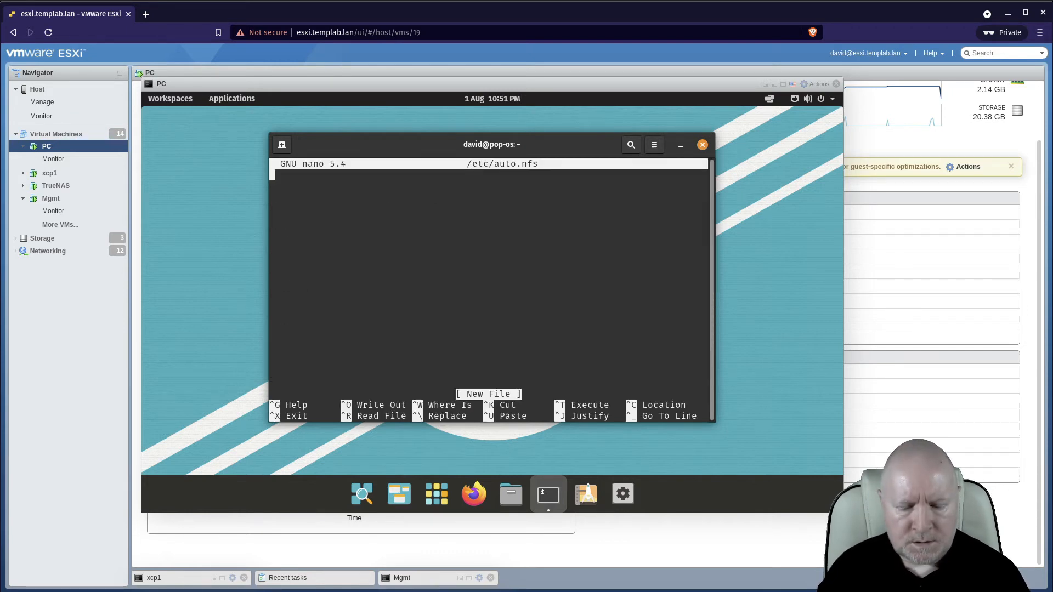
Write the map entry ISOS -fstype=nfs4 172.16.20.30:/mnt/Pool1/ISOS in auto.nfs.
type("ISOS    ")
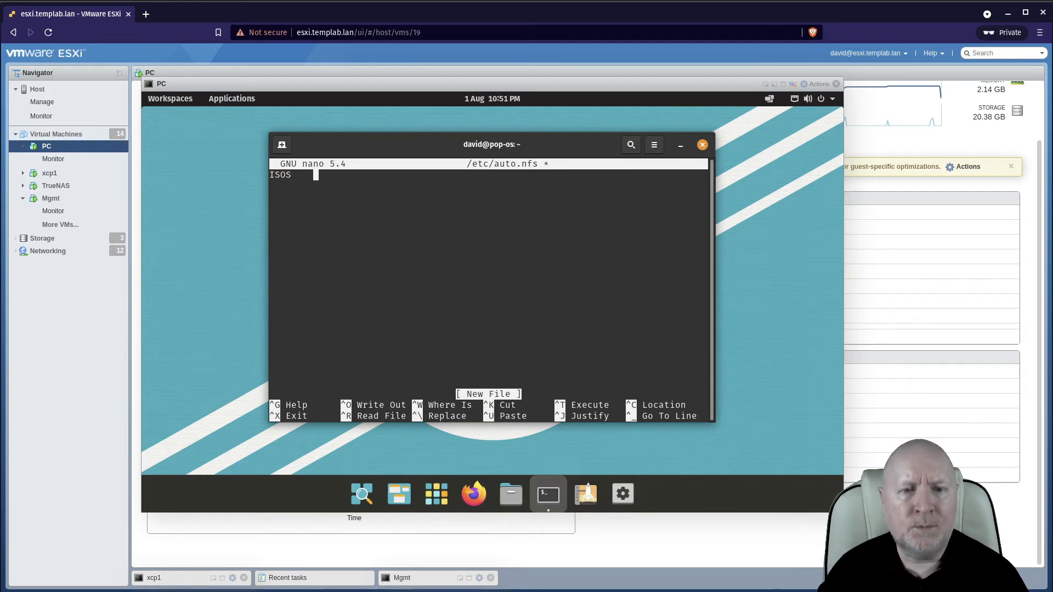
type("-")
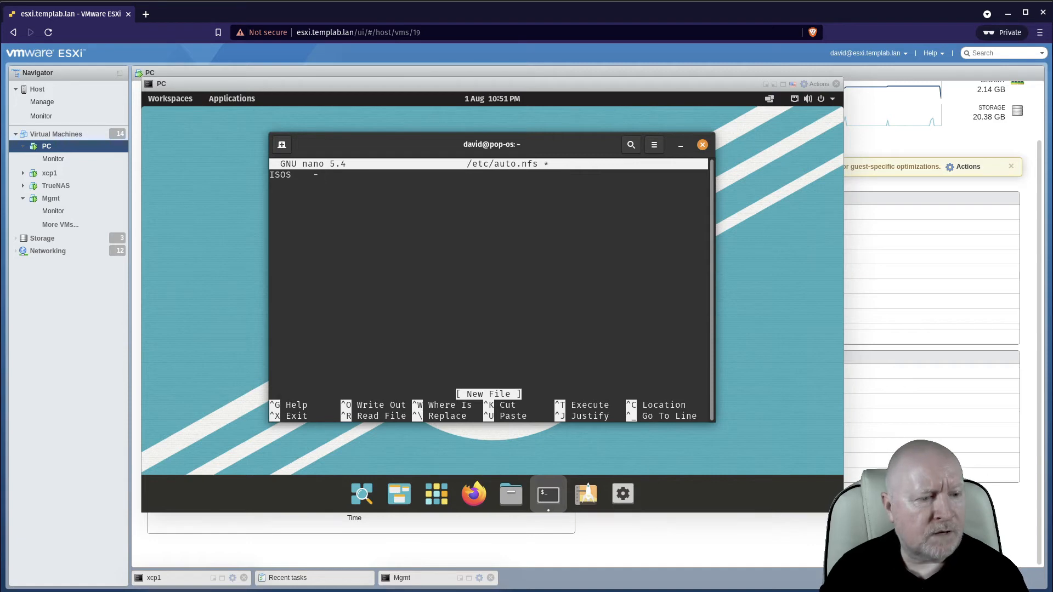
type("fsty")
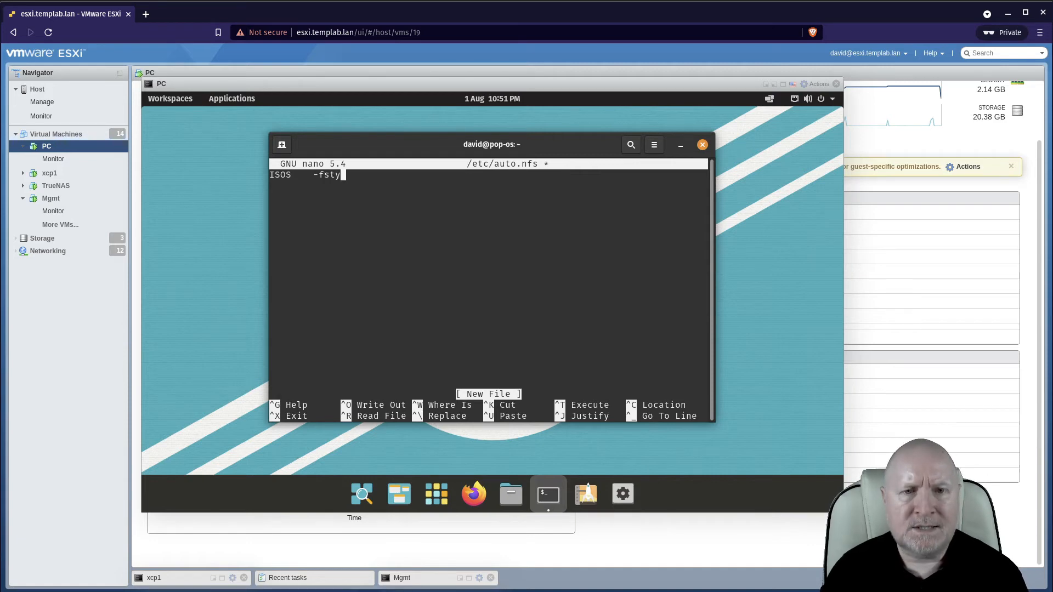
type("pe=-")
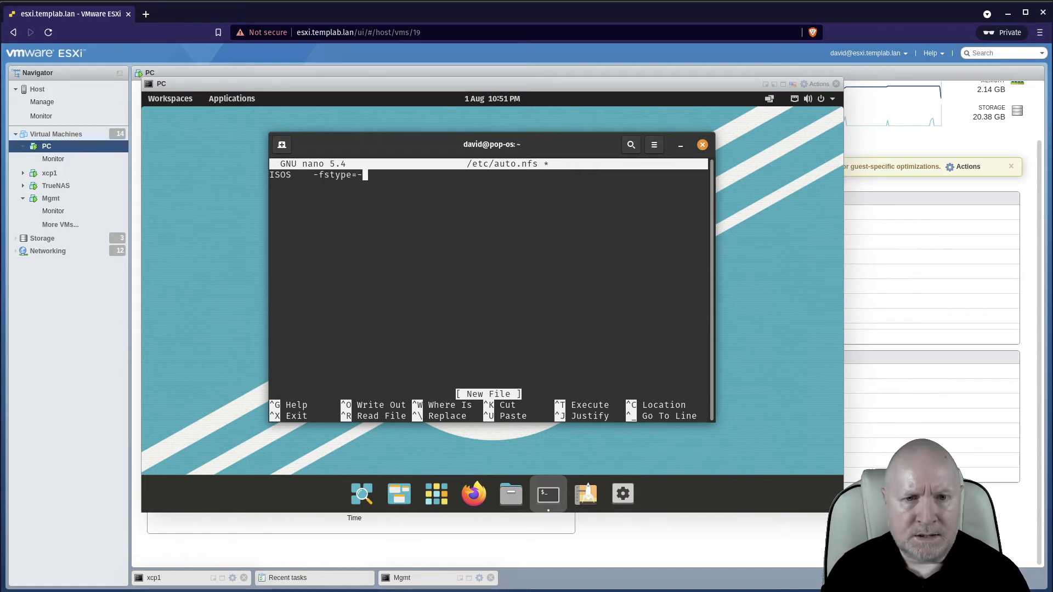
key("BackSpace")
type("nfs4")
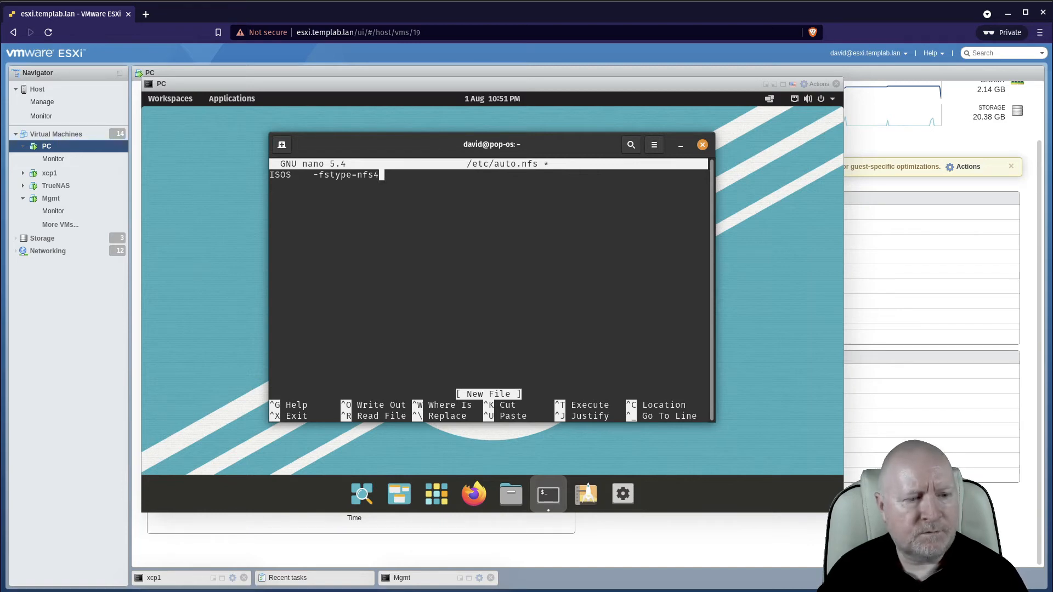
key("Tab")
type("172")
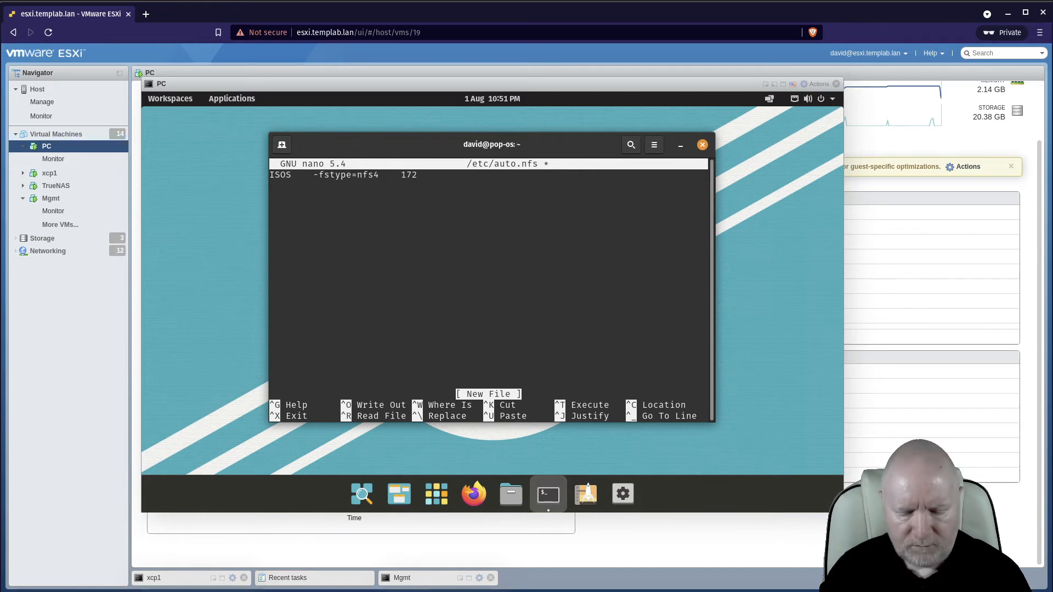
type(".16.20.30")
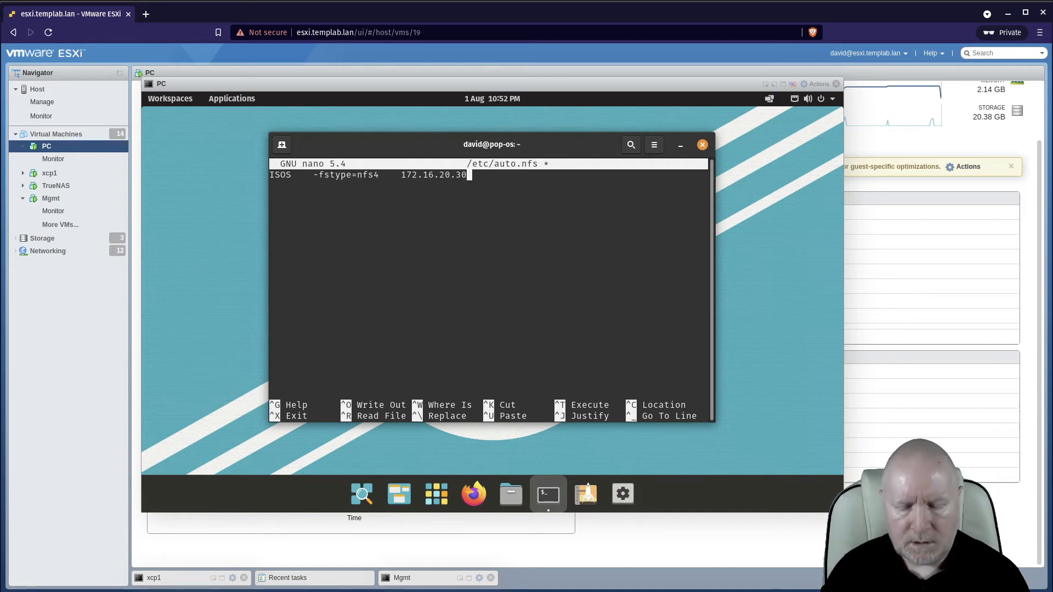
type(":/mnt/Pooo")
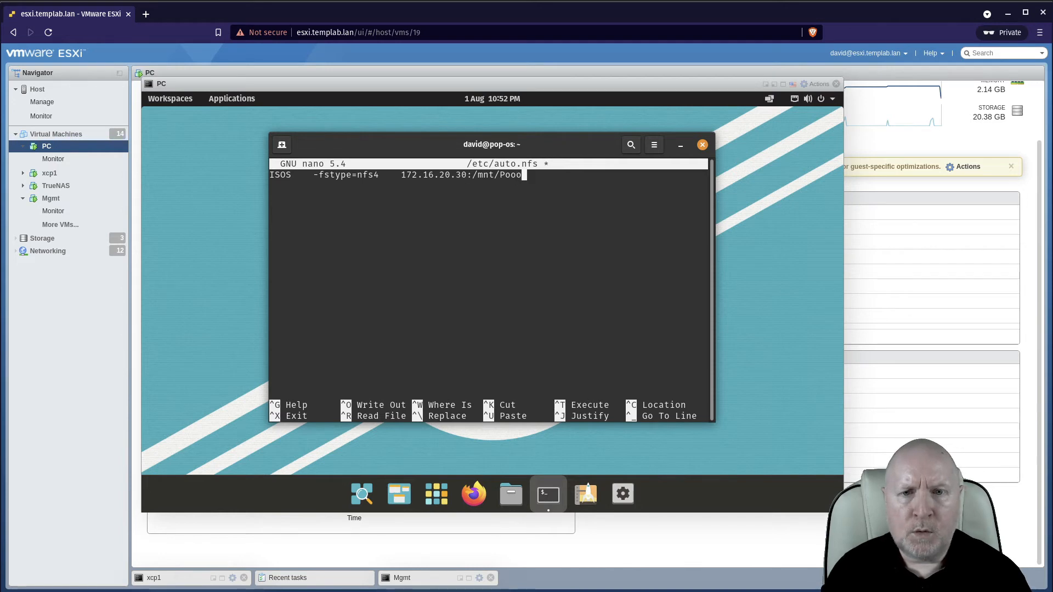
key("BackSpace")
type("l1")
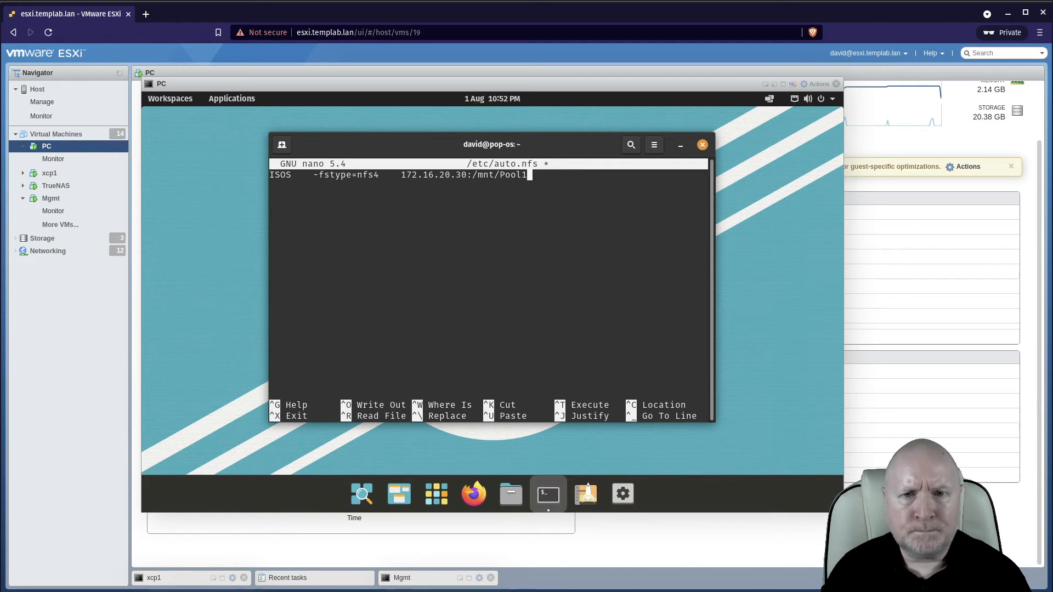
type("/ISOS")
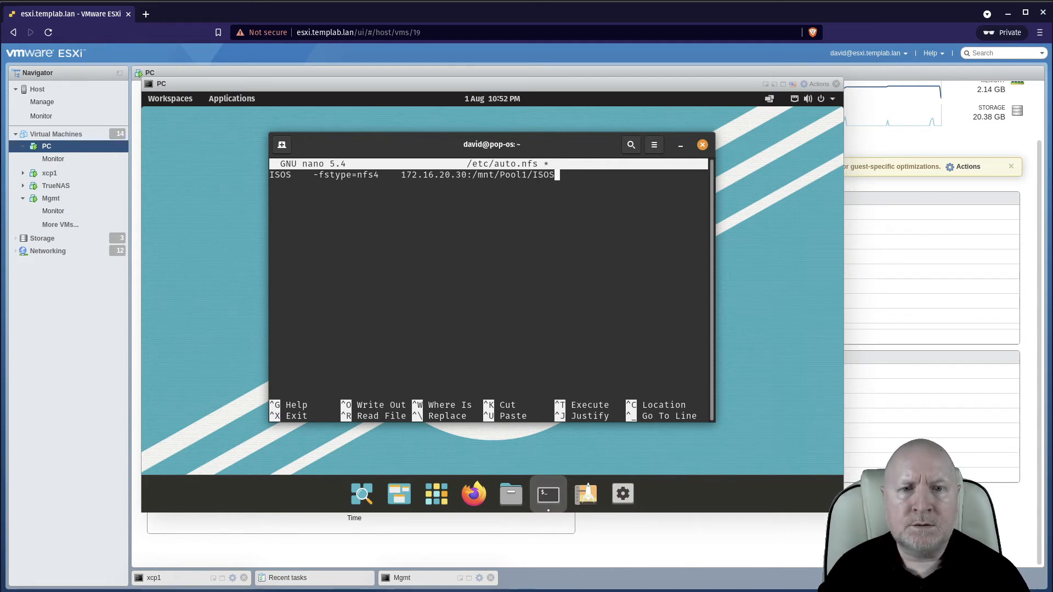
key("Return")
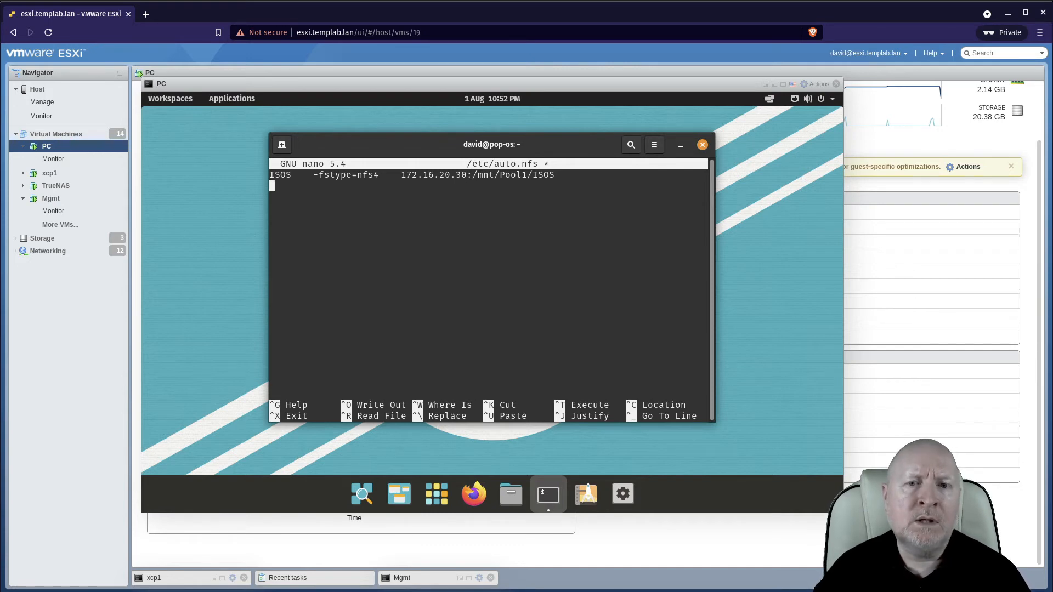
Save the auto.nfs map file and exit nano.
key("Up")
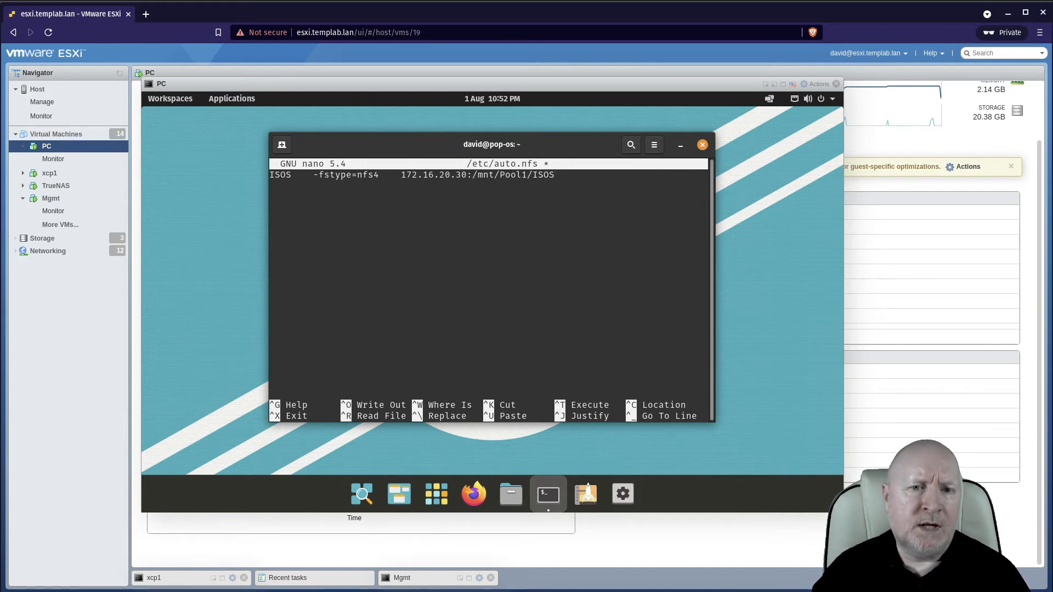
key("Right")
key("Right")
key("Right")
key("Right")
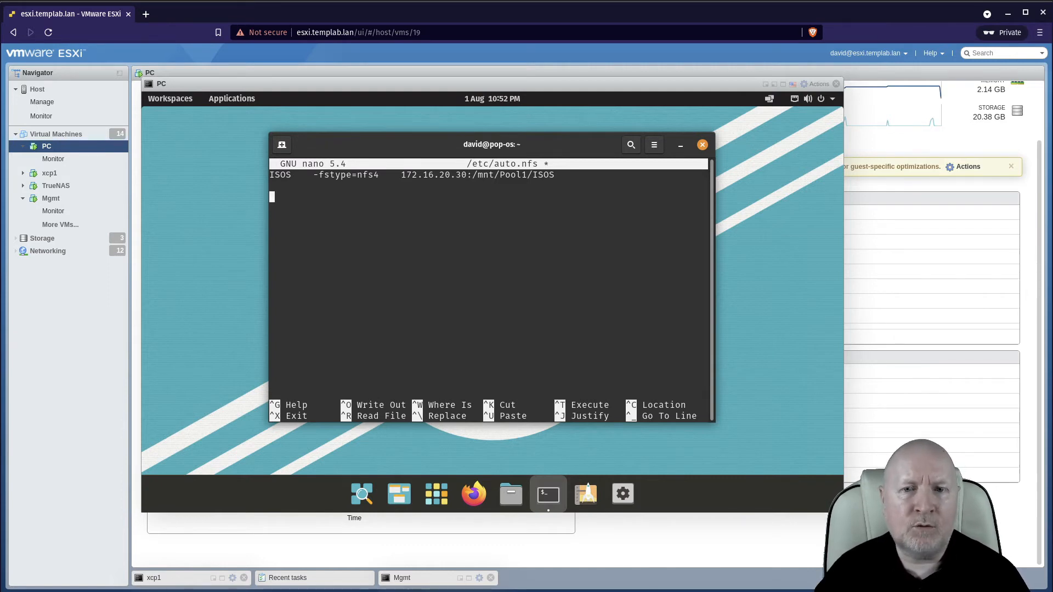
key("ctrl+x")
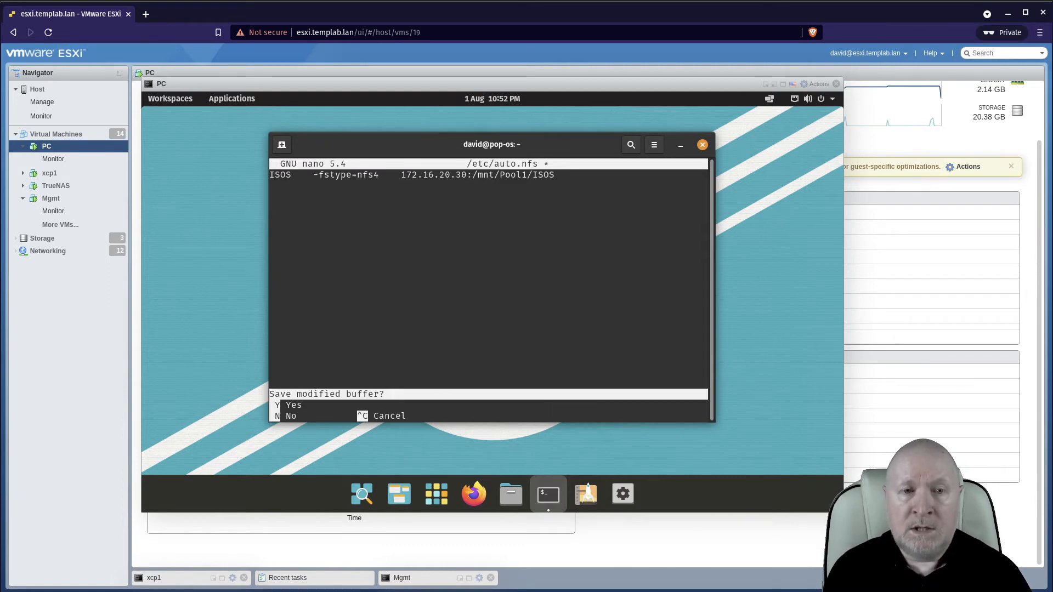
key("y")
key("Return")
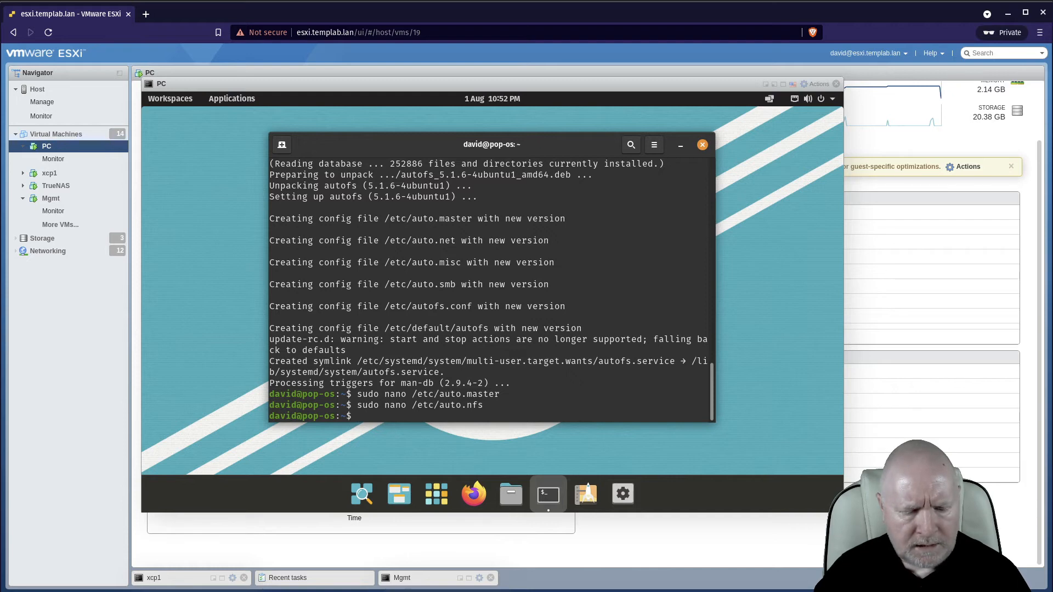
Open /etc/default/nfs-common in nano with sudo.
type("sudo ")
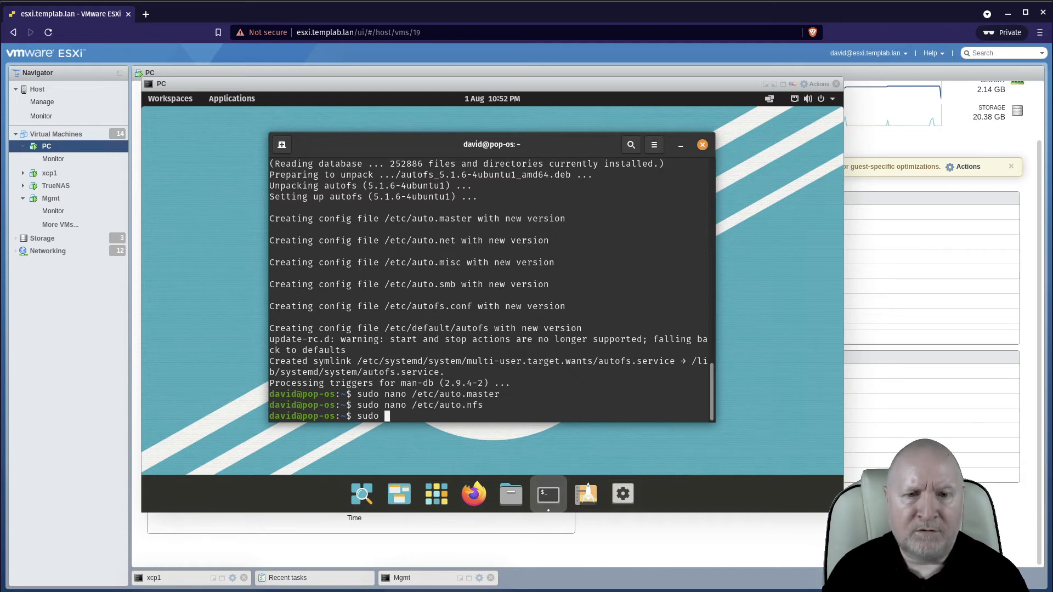
type("nanon")
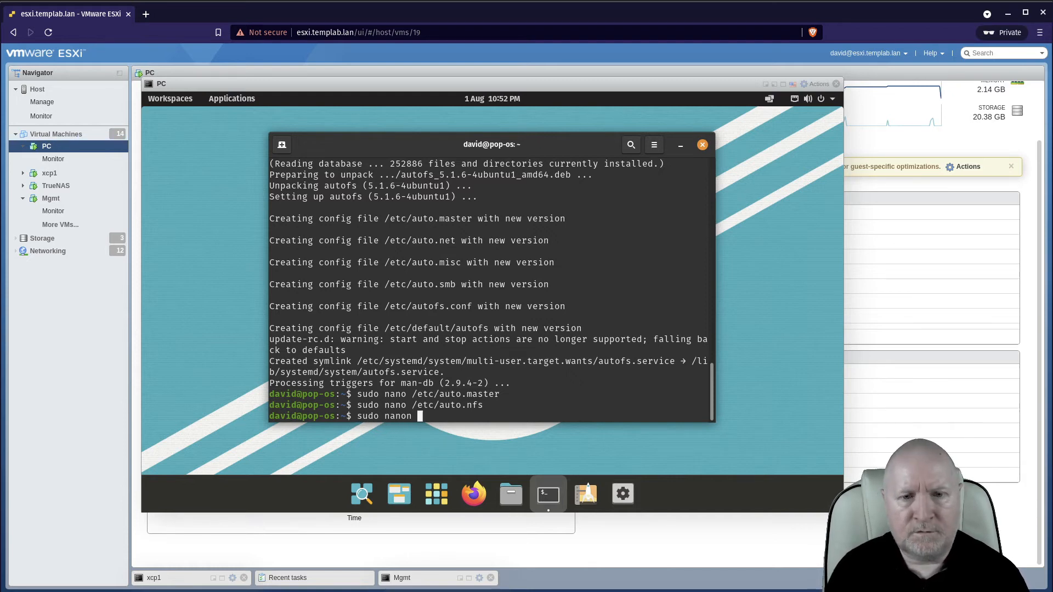
key("BackSpace")
key("BackSpace")
type("/etc/")
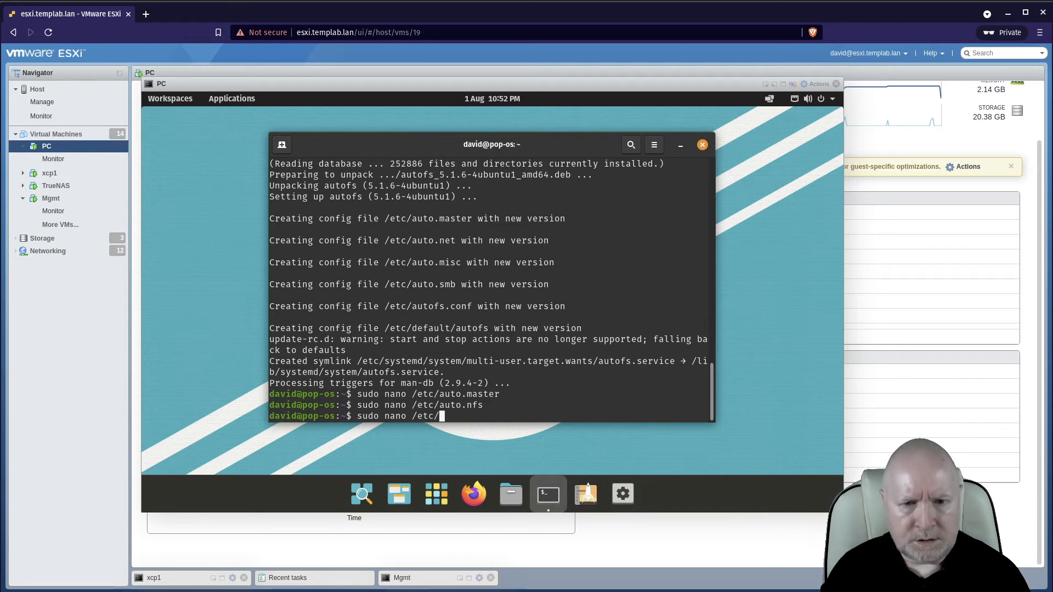
type("default")
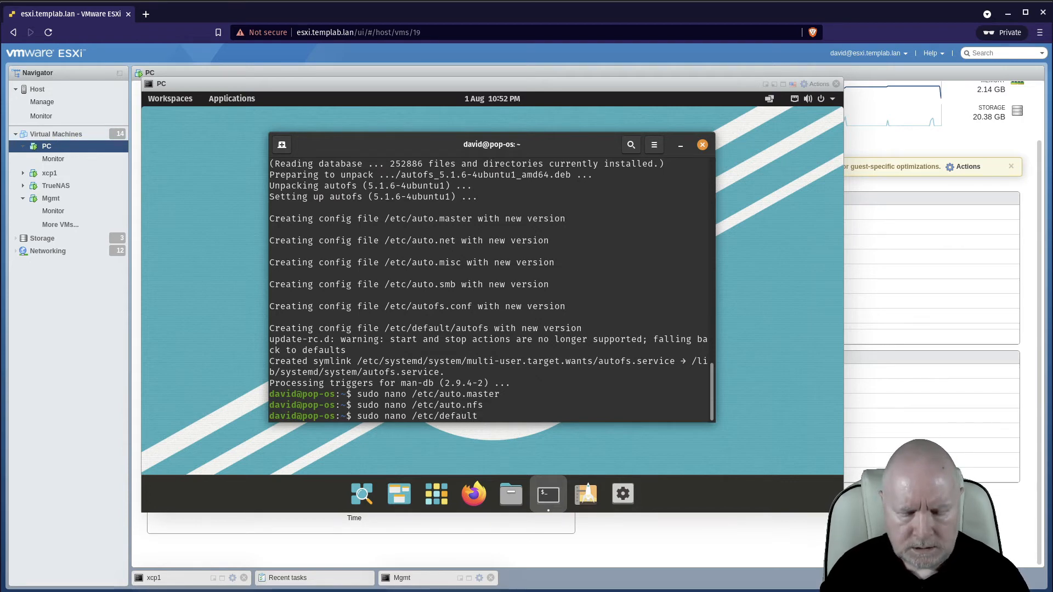
type("/")
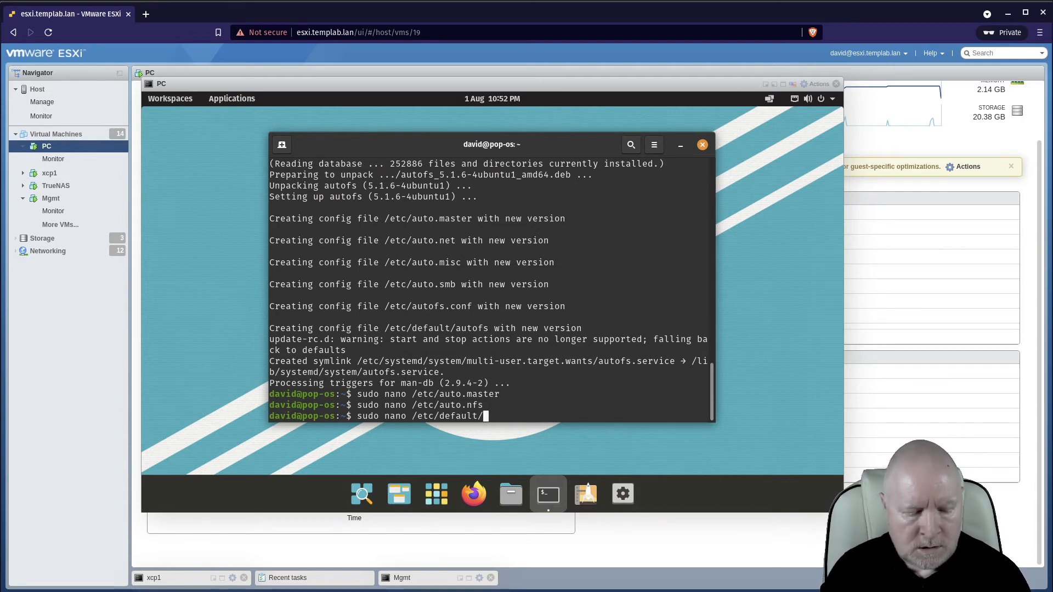
type("nfs-com m")
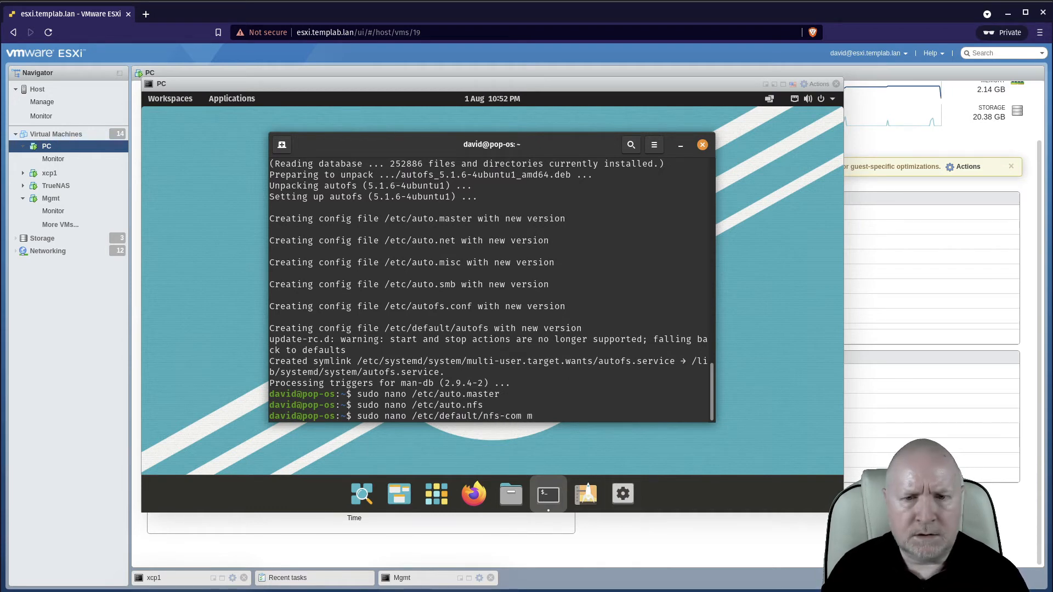
key("BackSpace")
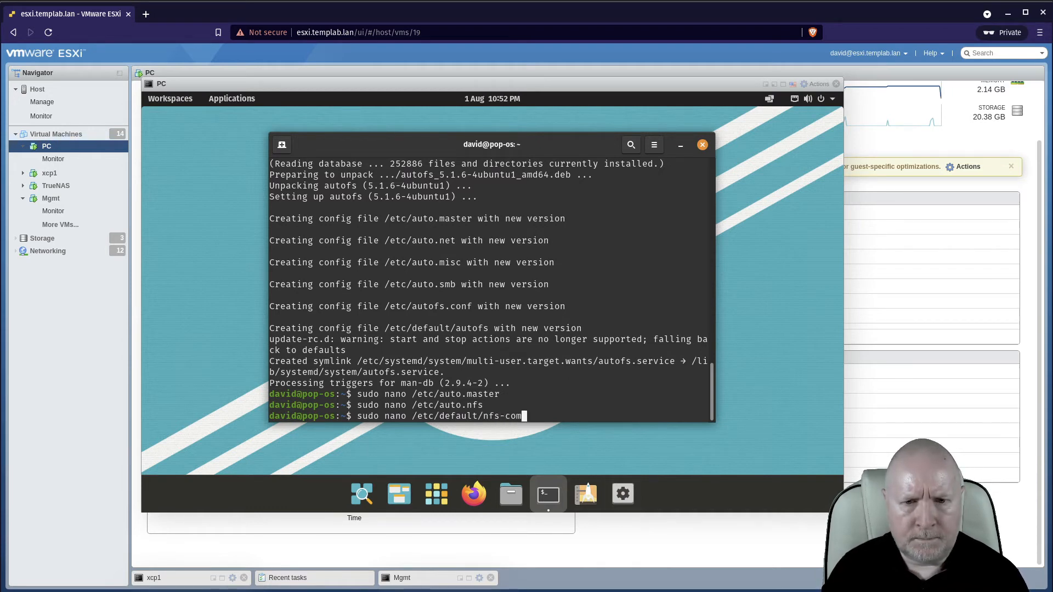
type("mon")
key("Return")
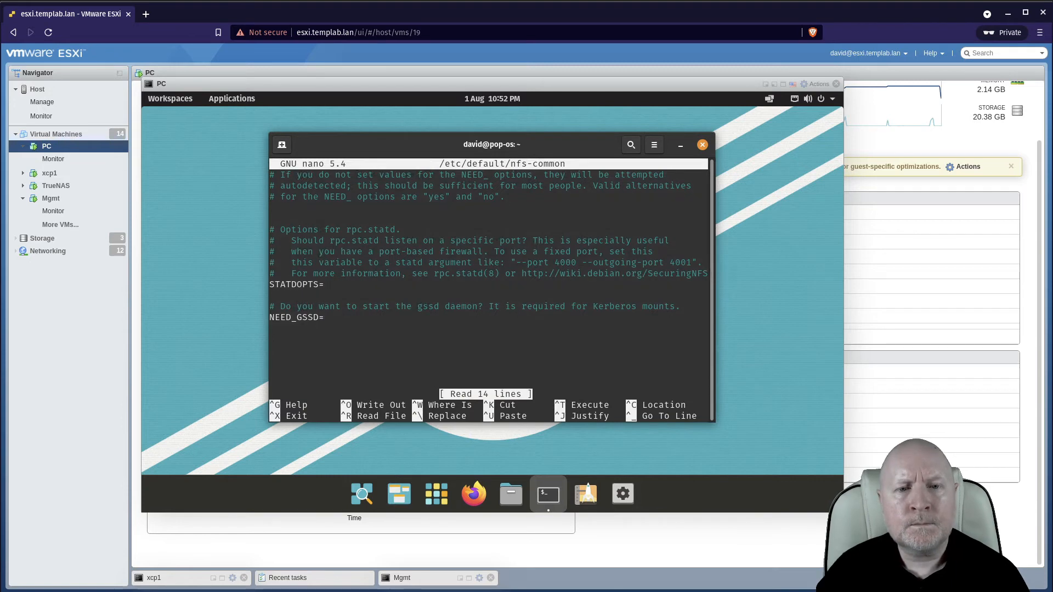
Set NEED_GSSD to no in nfs-common.
key("Down")
key("Down")
key("Down")
key("Down")
key("Down")
key("Down")
key("Down")
key("Down")
key("Down")
key("Down")
key("Down")
key("Down")
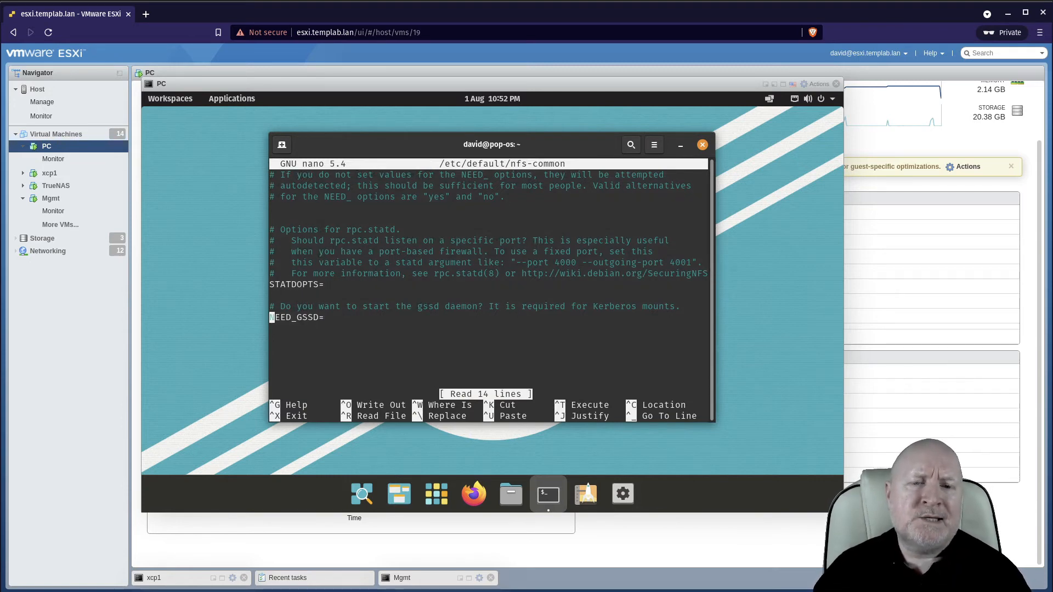
key("End")
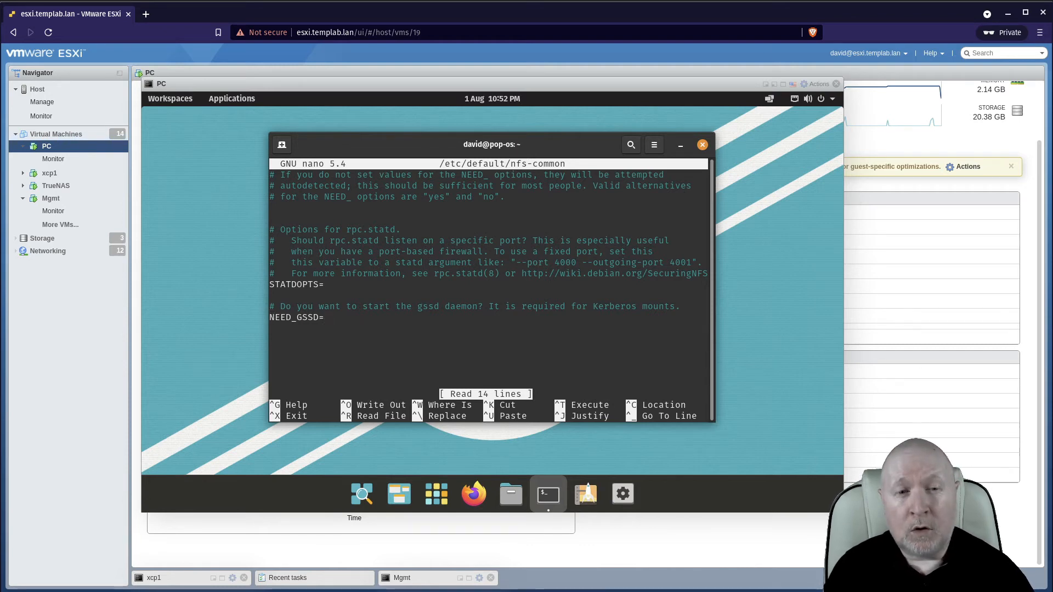
type("no")
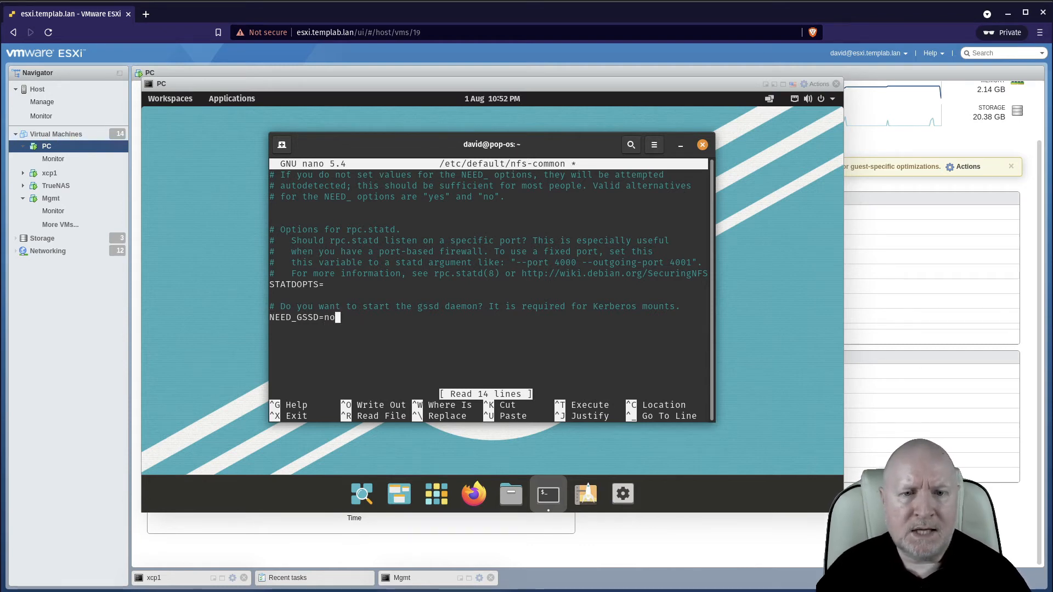
Insert a new line NEED_IDMAPD=yes above the gssd comment in nfs-common.
key("Up")
key("Up")
key("Return")
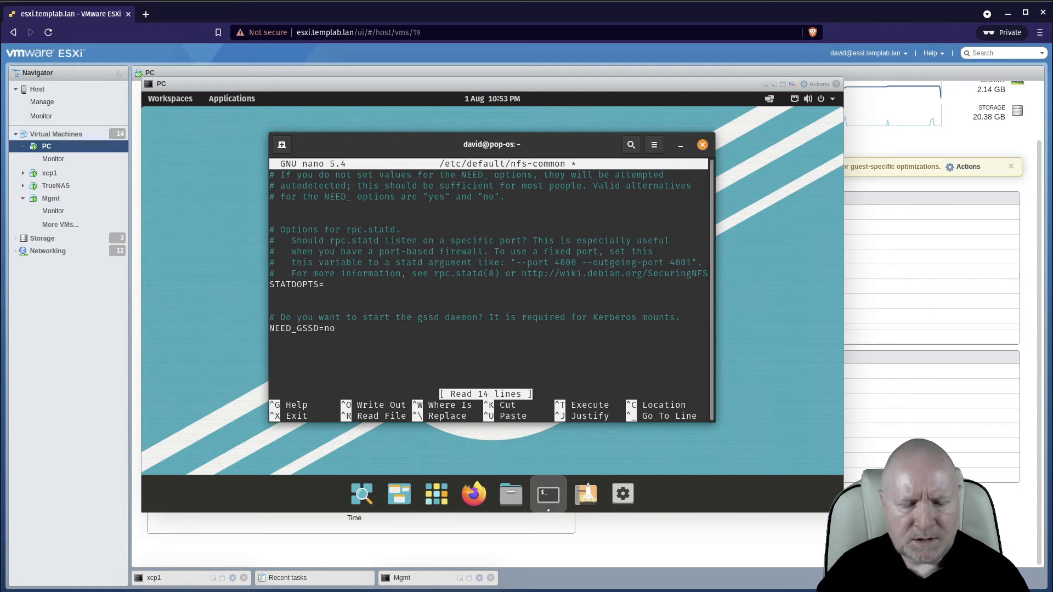
key("Return")
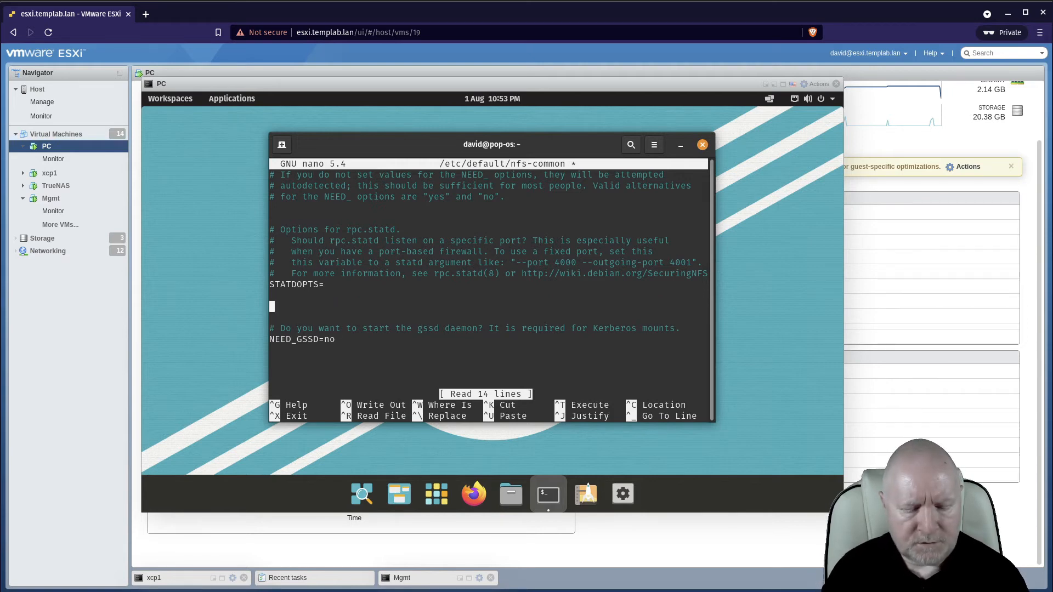
type("NEEEDE")
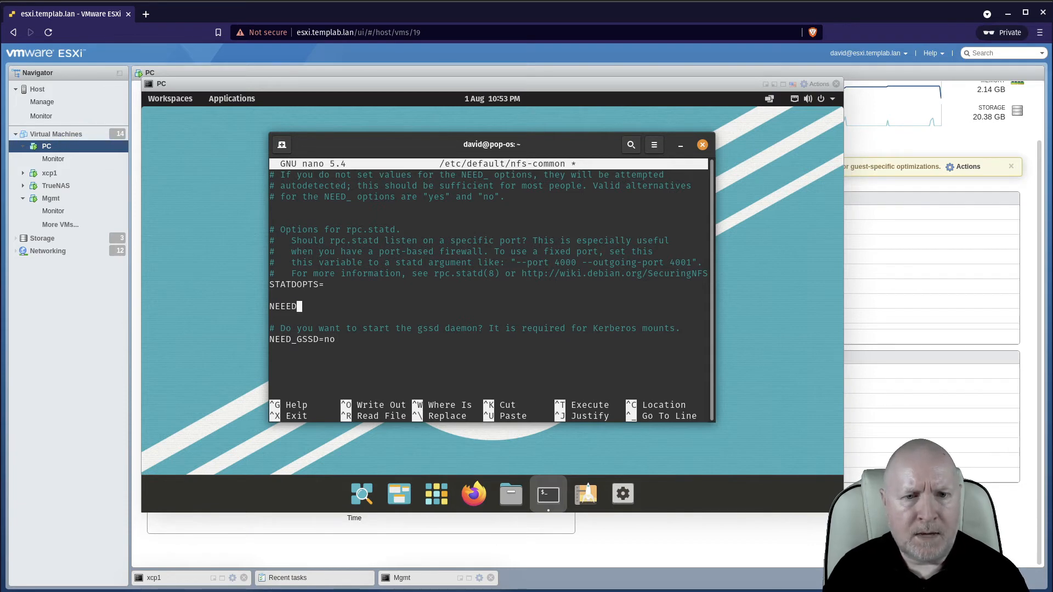
key("BackSpace")
type("_")
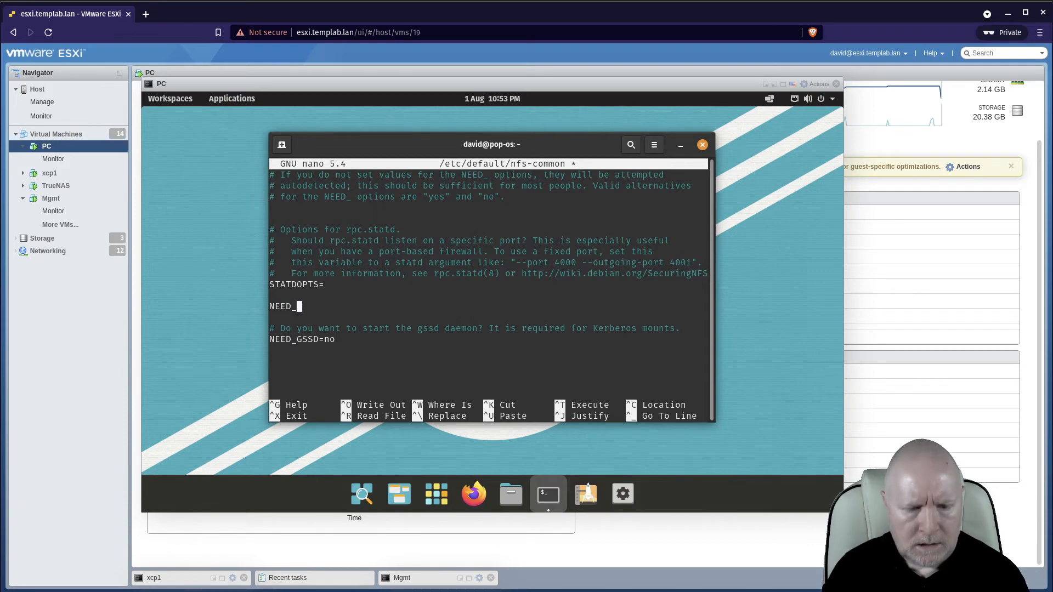
type("ID<APD")
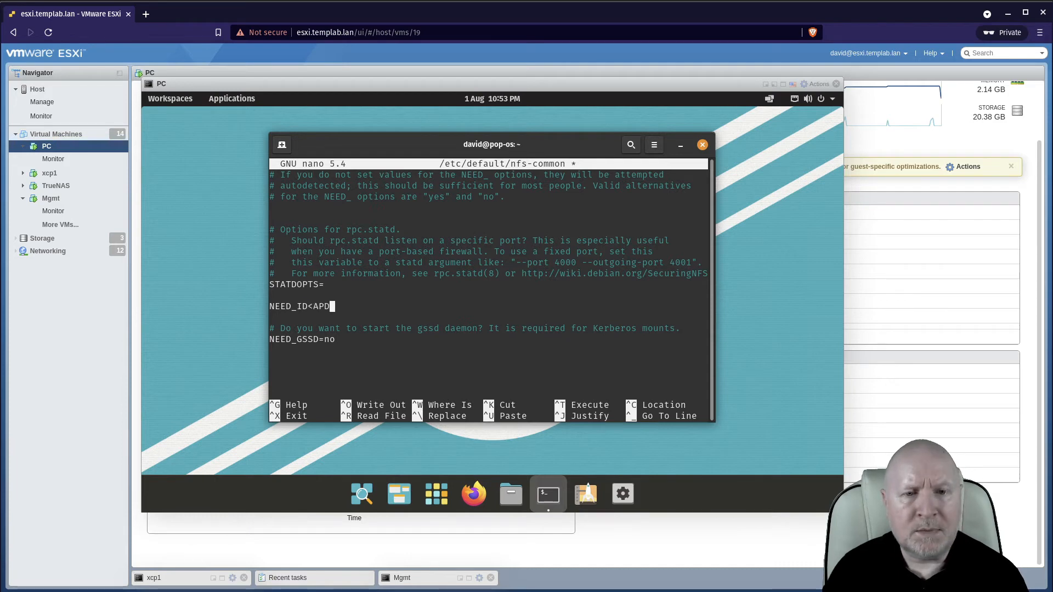
key("BackSpace")
key("BackSpace")
key("BackSpace")
key("BackSpace")
type("MA")
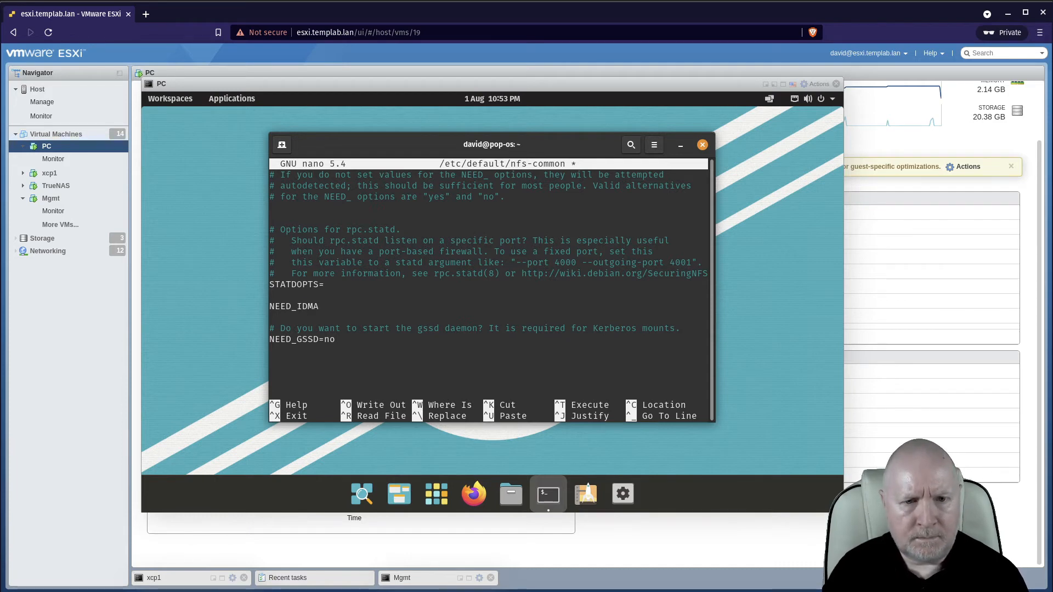
type("D")
key("BackSpace")
type("PD")
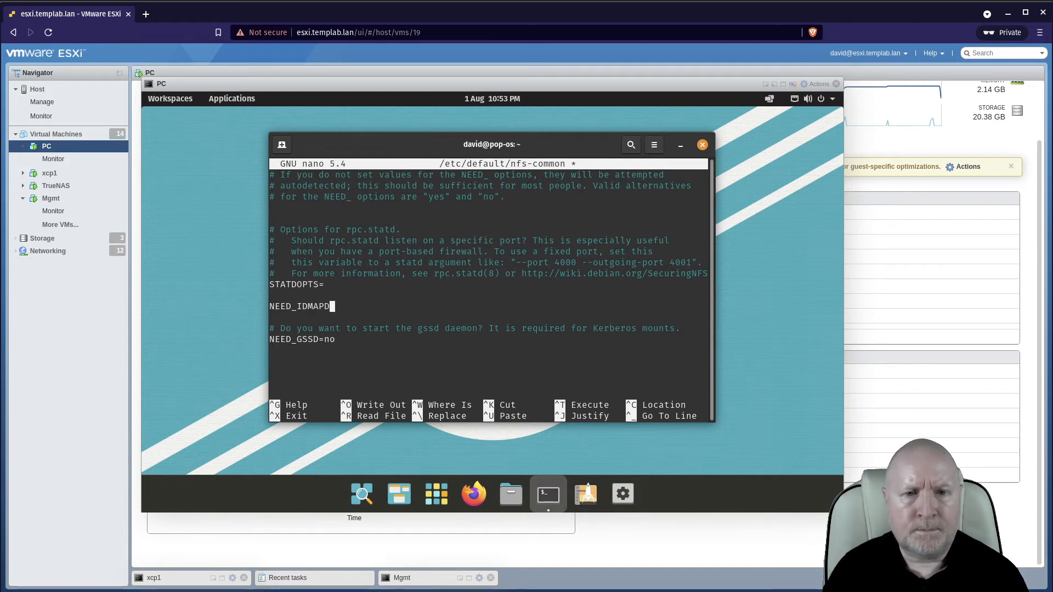
type("=yes")
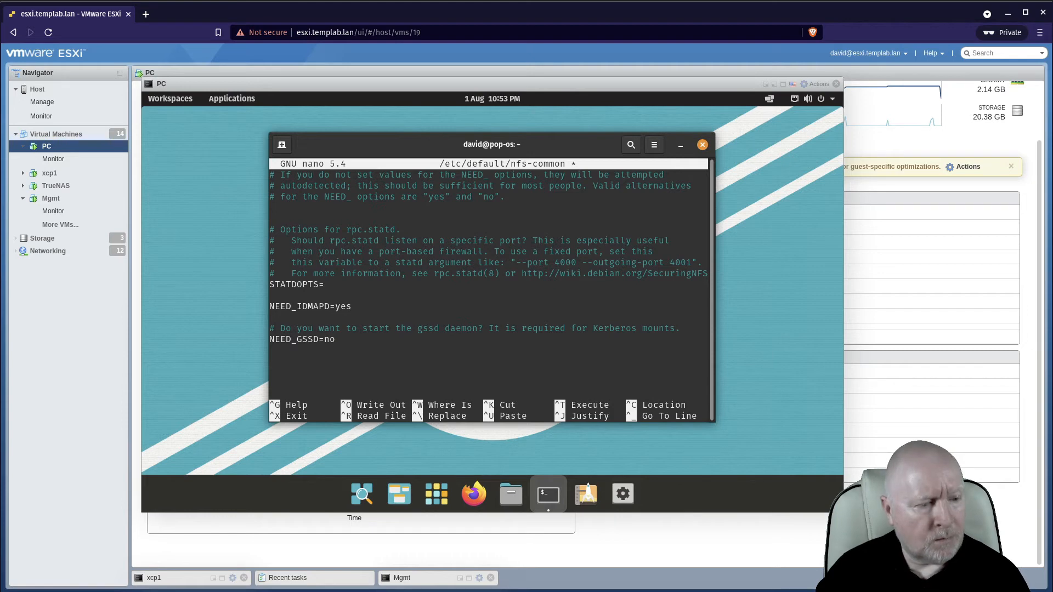
Move through the edited nfs-common lines to review the NEED_ settings.
key("Up")
key("Up")
key("Up")
key("Up")
key("Up")
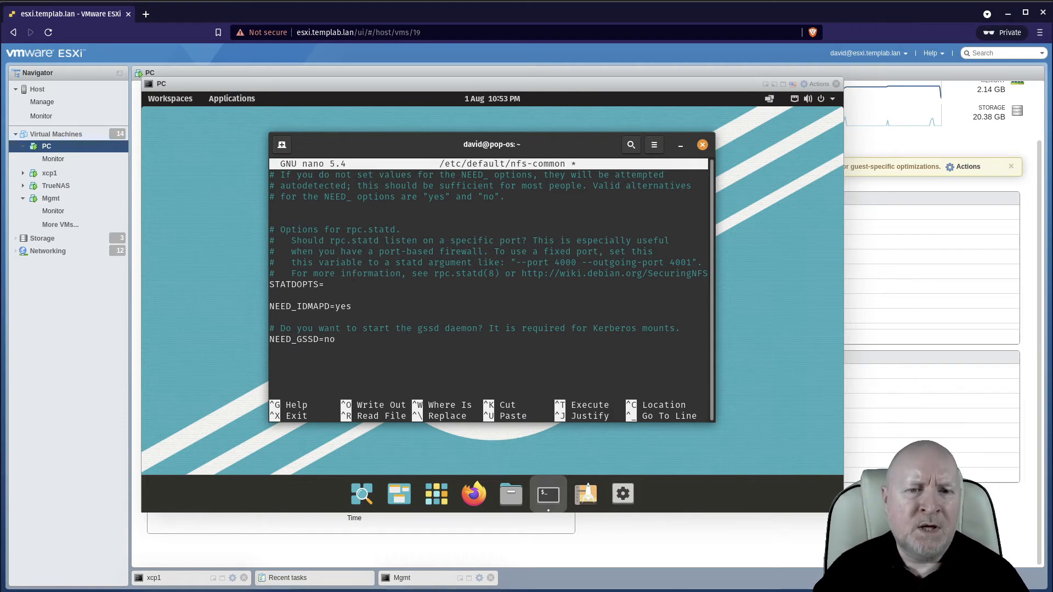
key("Down")
key("Down")
key("Down")
key("Down")
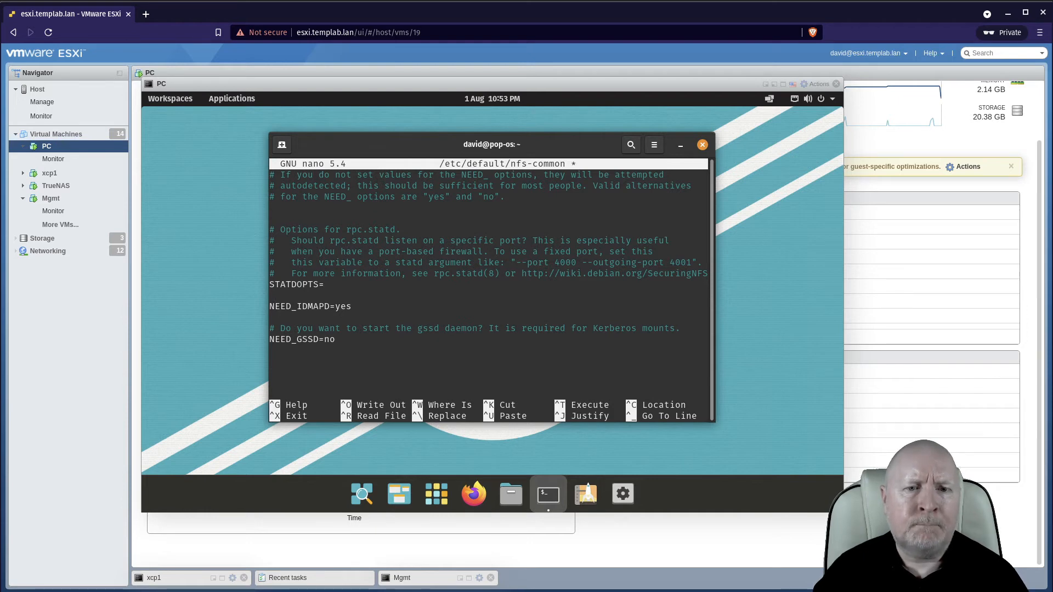
key("Down")
key("Down")
key("Down")
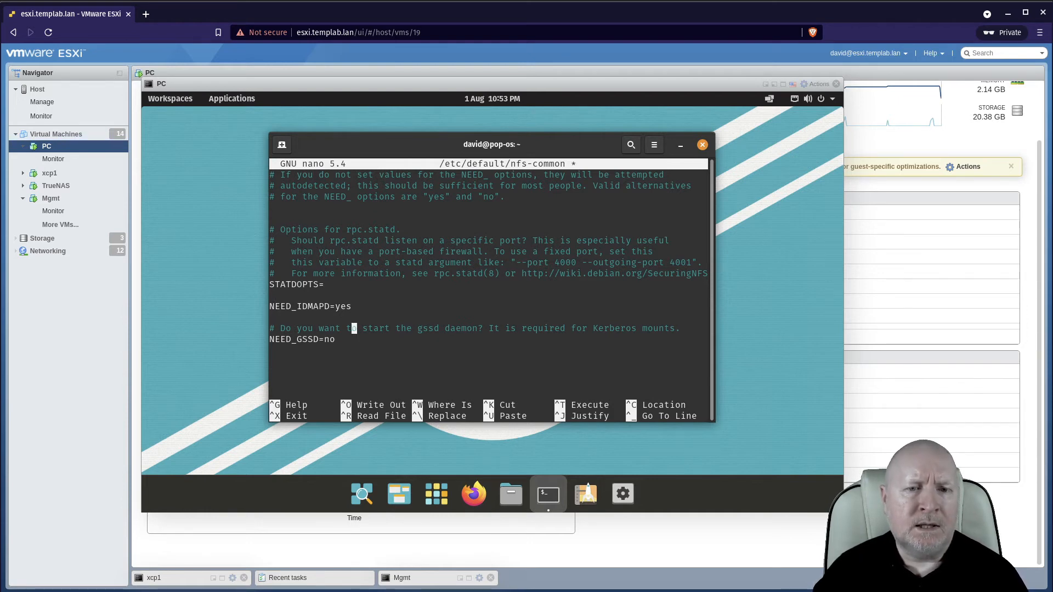
key("Up")
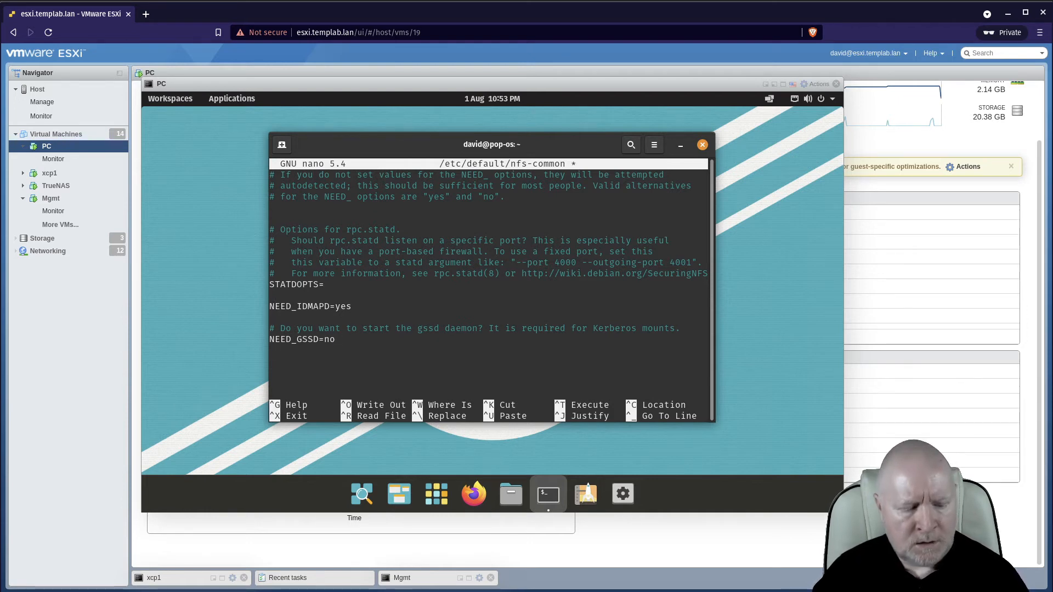
key("Up")
key("Up")
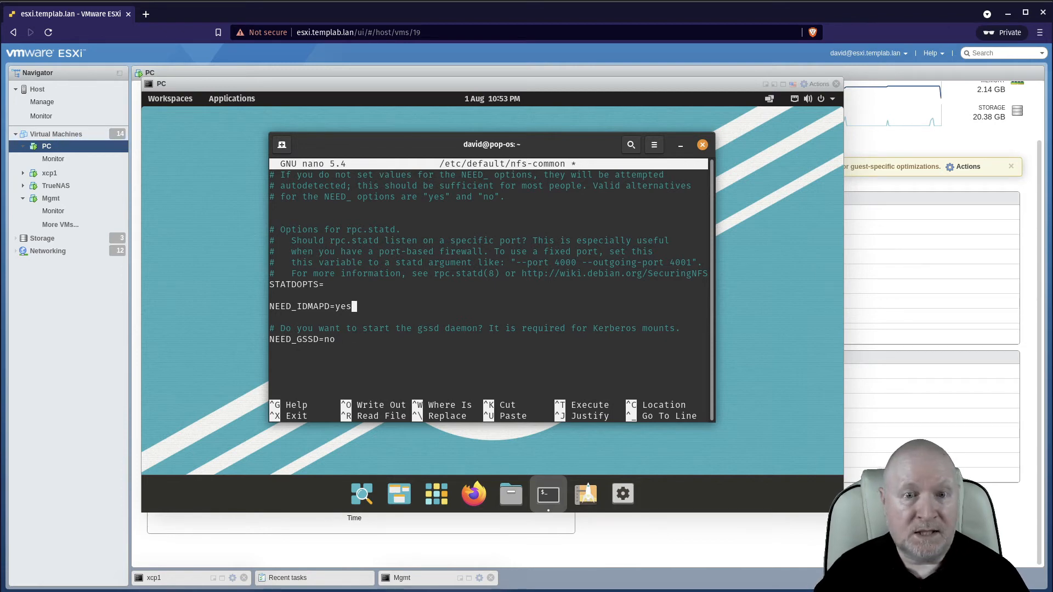
Save nfs-common and exit nano.
key("ctrl+o")
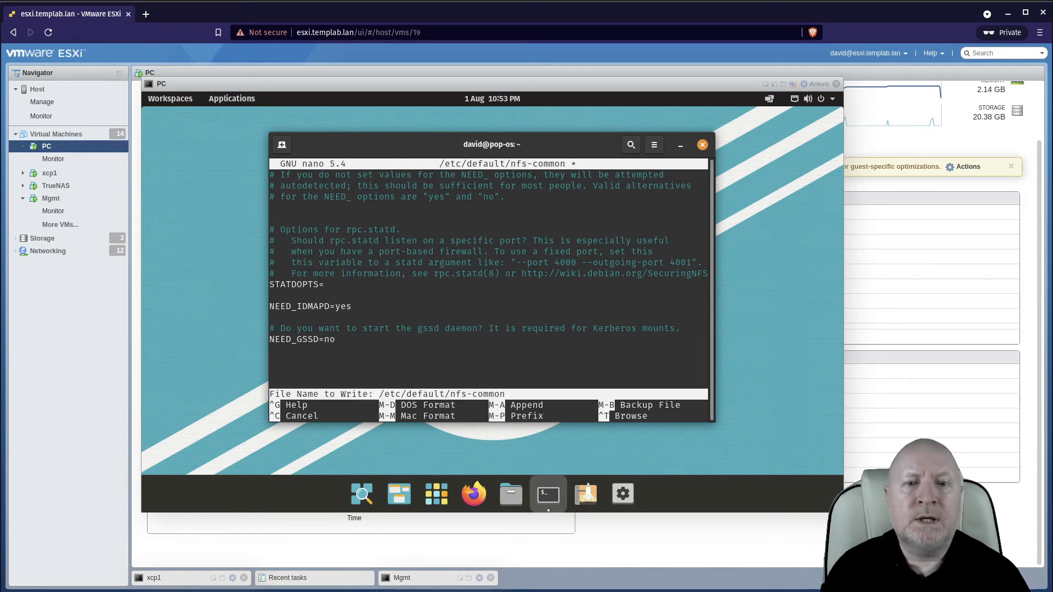
key("Return")
key("ctrl+x")
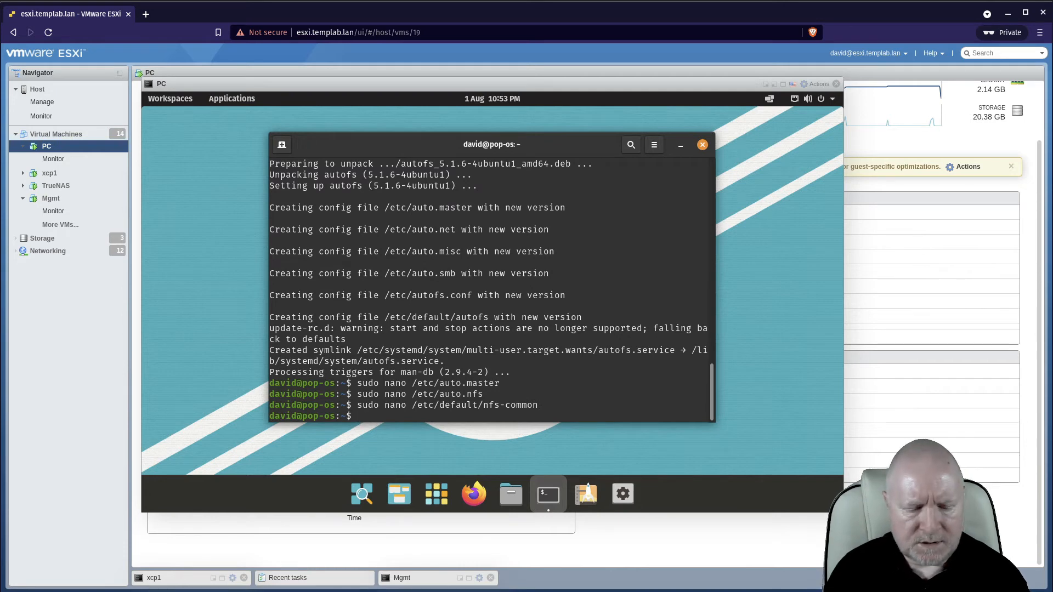
Run sudo service autofs reload.
type("sudo")
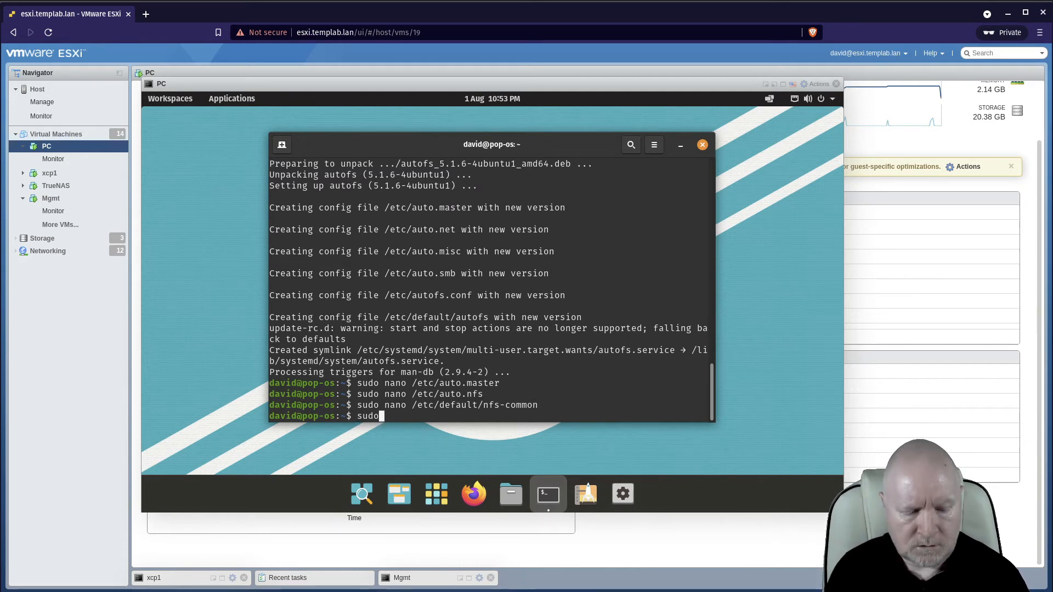
type(" s")
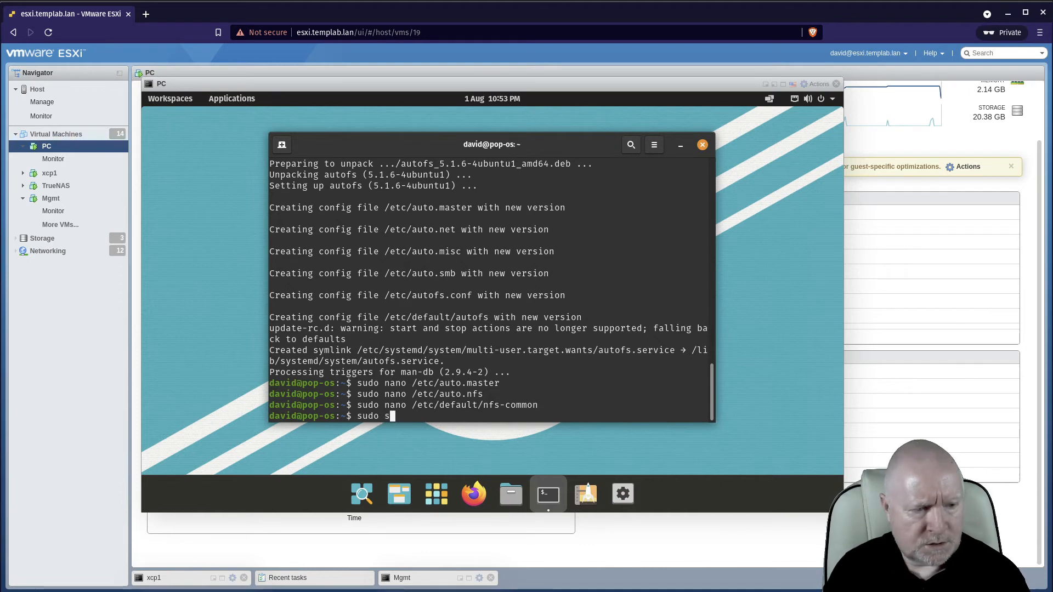
type("ervice auto")
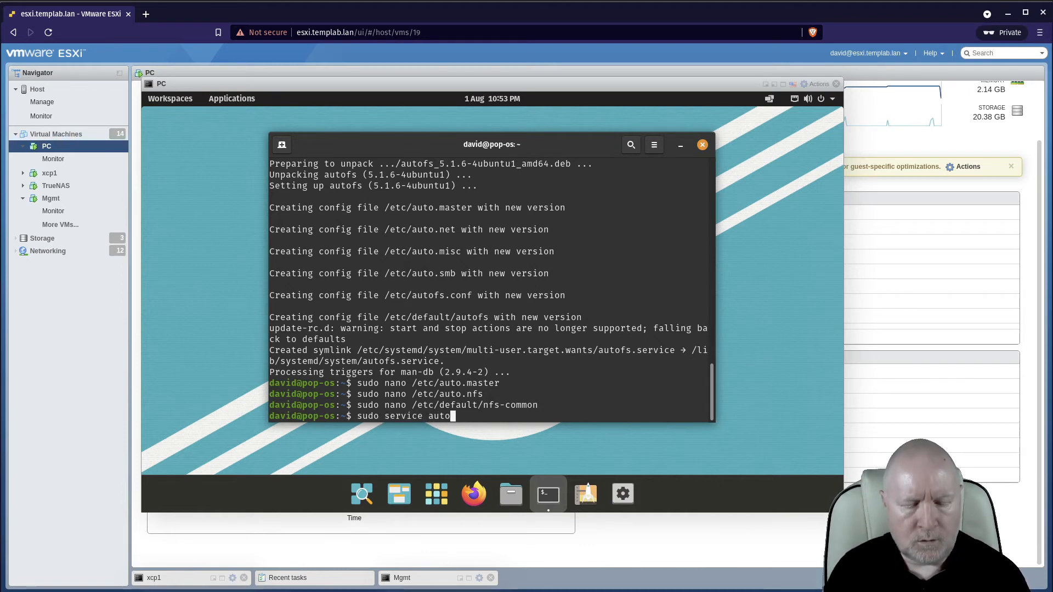
type("fs reload")
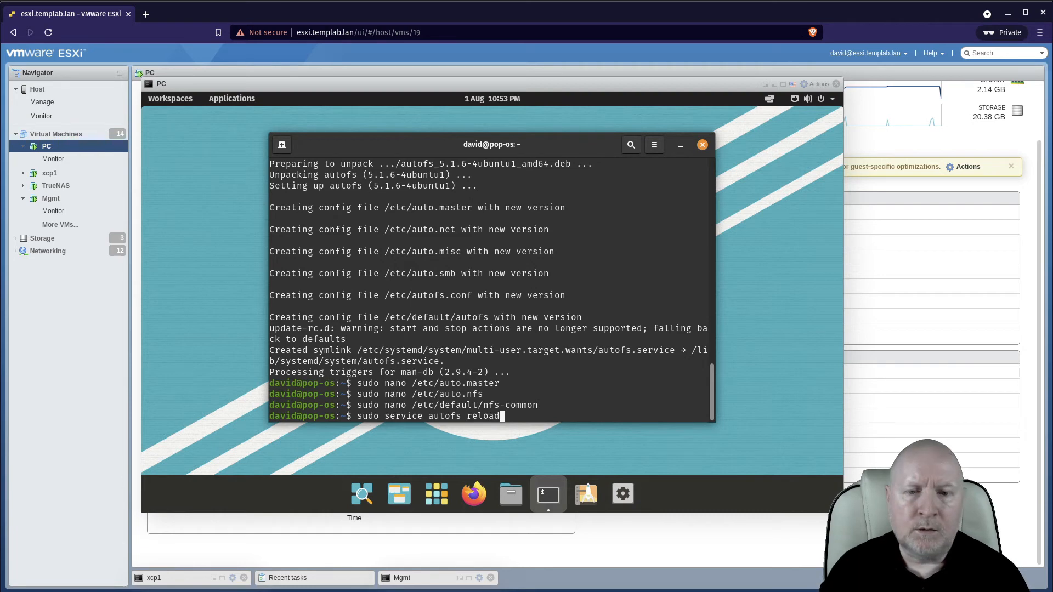
key("Return")
Check the autofs service status with sudo service autofs status.
key("Up")
key("BackSpace")
key("BackSpace")
key("BackSpace")
key("BackSpace")
key("BackSpace")
key("BackSpace")
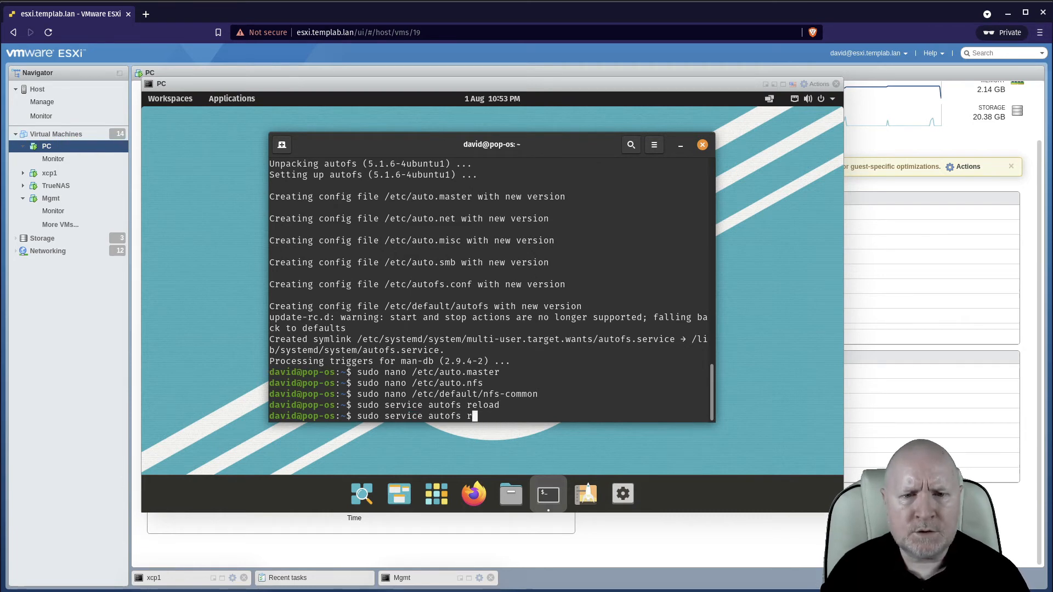
type("status")
key("Return")
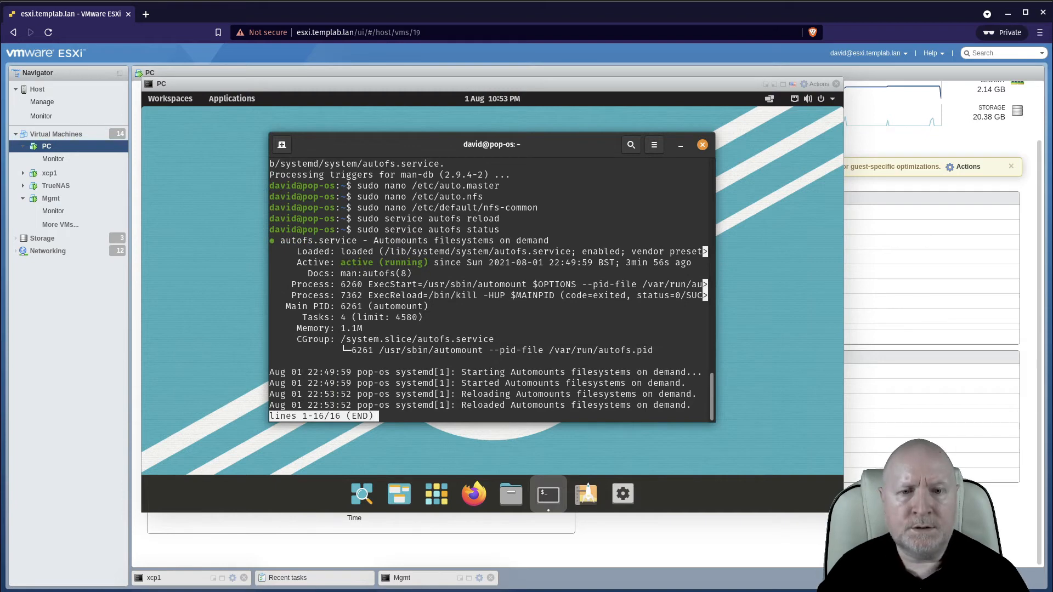
Quit the status view and close the terminal.
type("q")
type("exit")
key("Return")
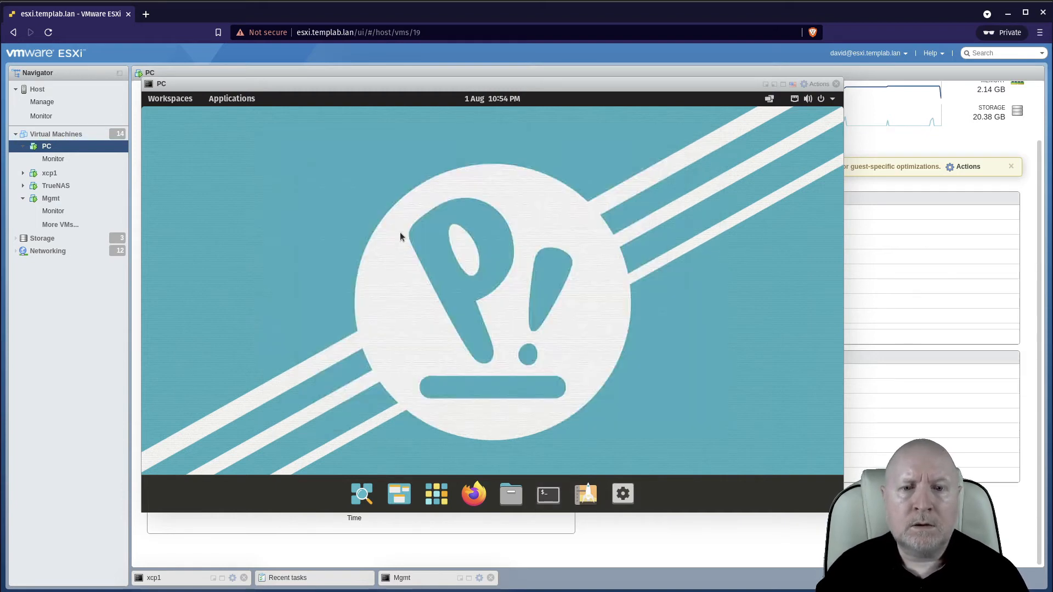
Log out of the current desktop session.
left_click(827, 100)
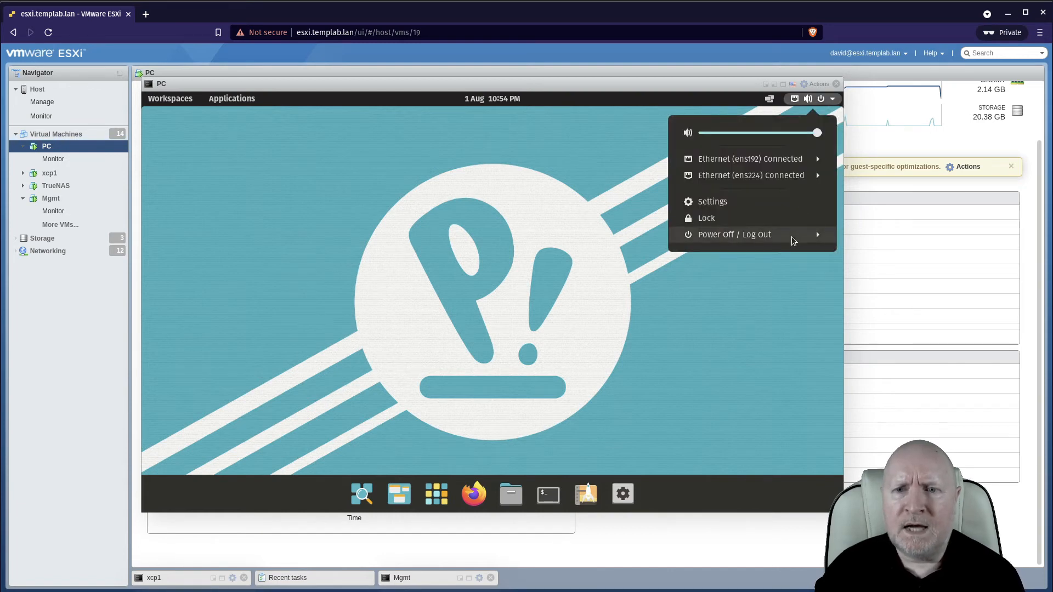
left_click(791, 236)
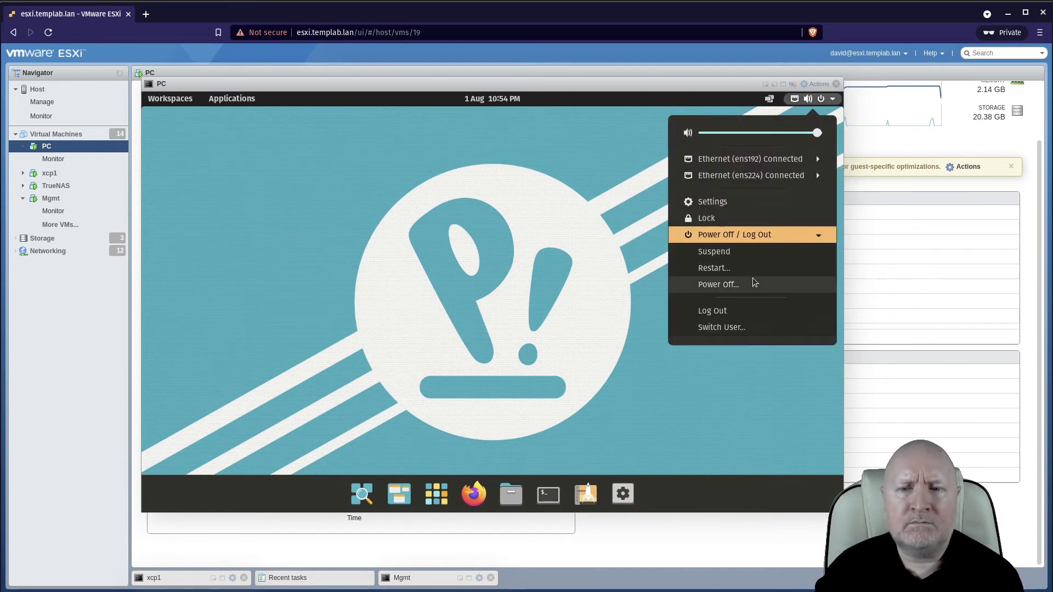
left_click(732, 316)
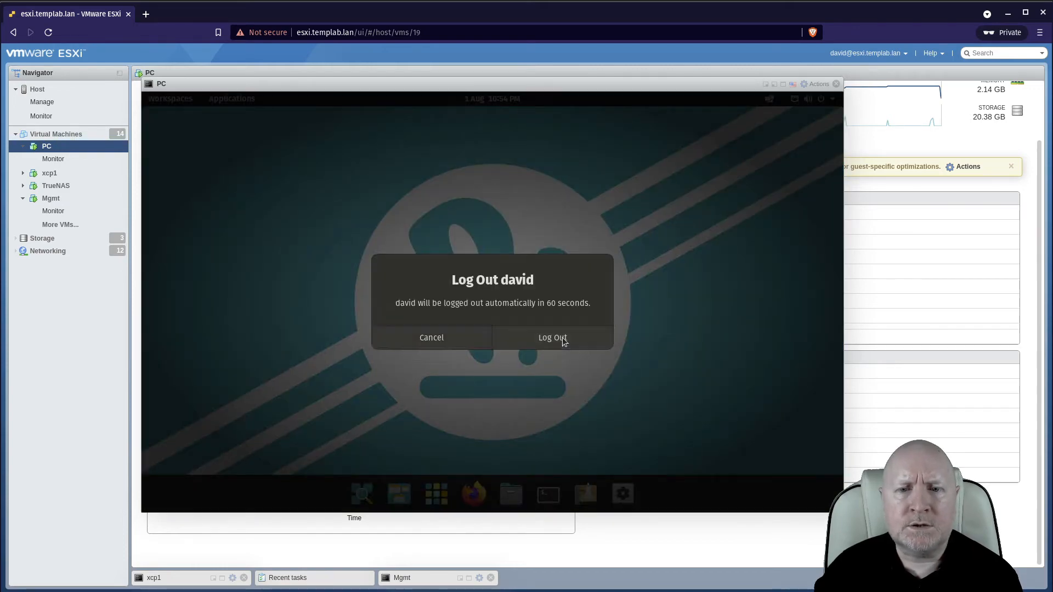
left_click(562, 338)
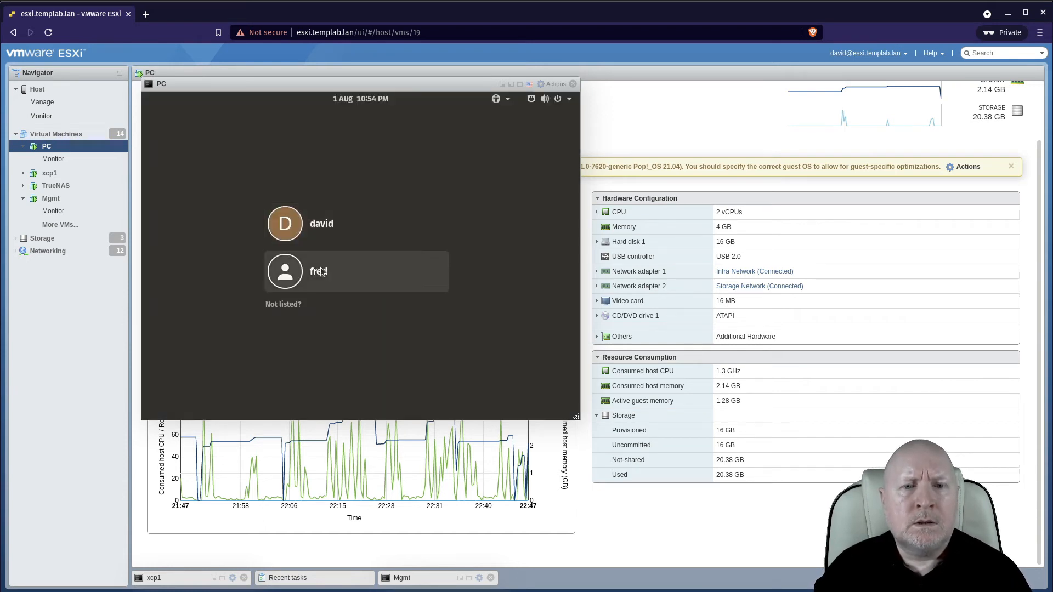
Log in as the other local user, entering the account password.
left_click(321, 272)
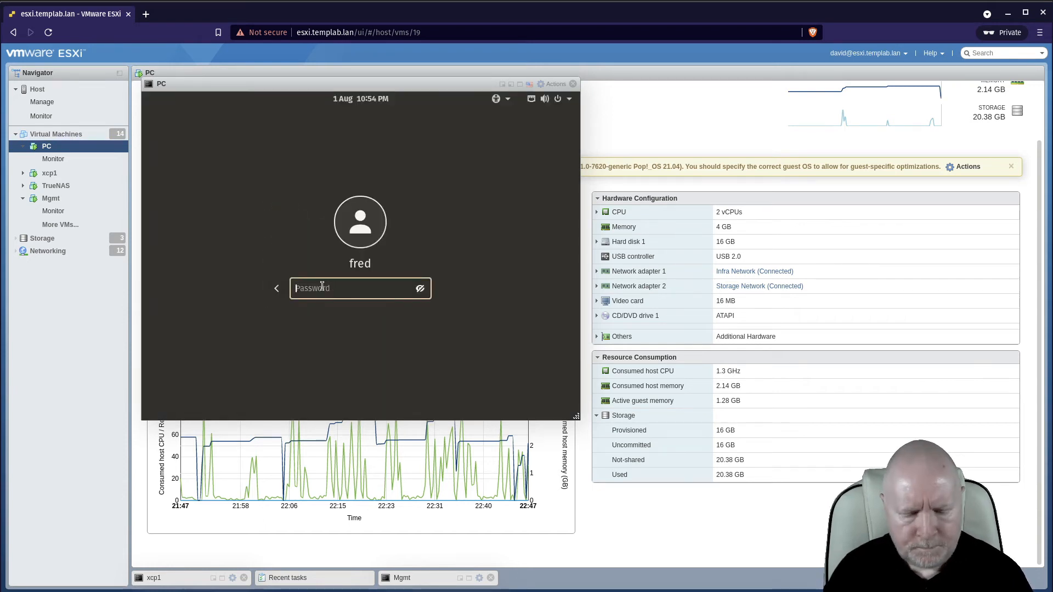
type("●●●●●")
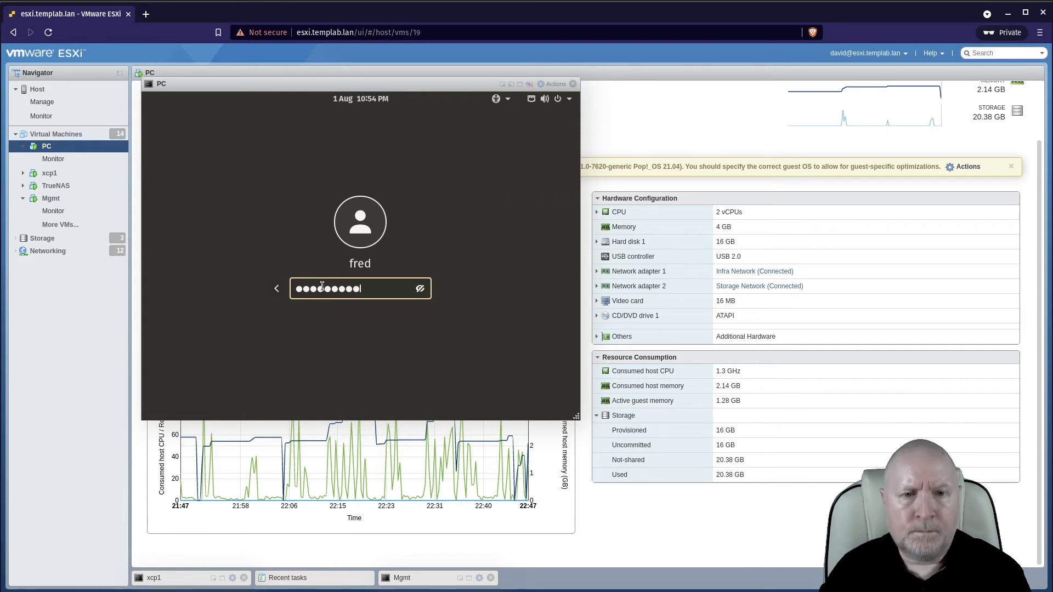
key("Return")
type("●")
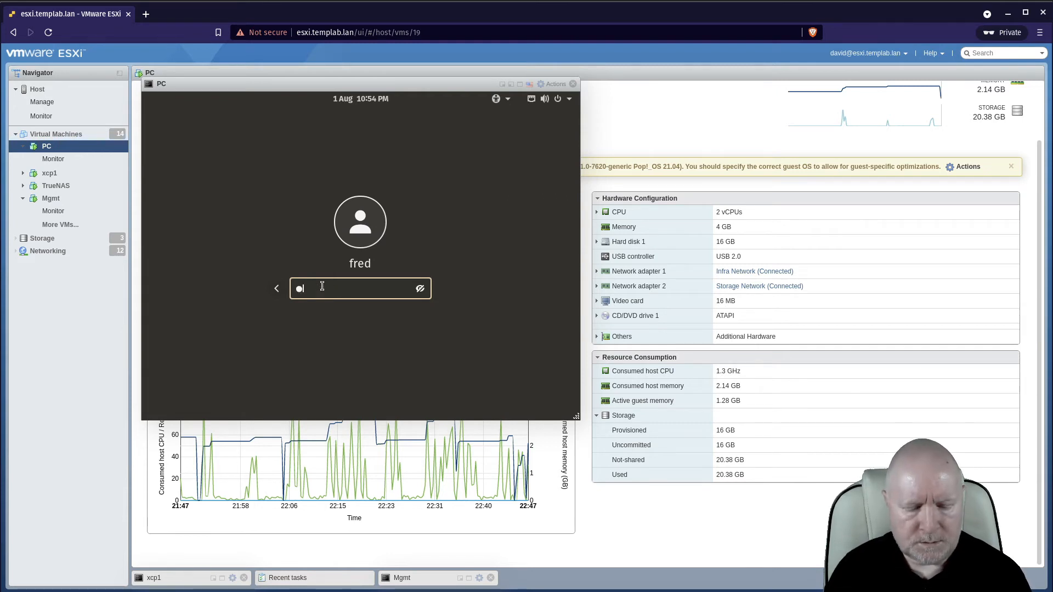
type("●●●●●●●")
key("Return")
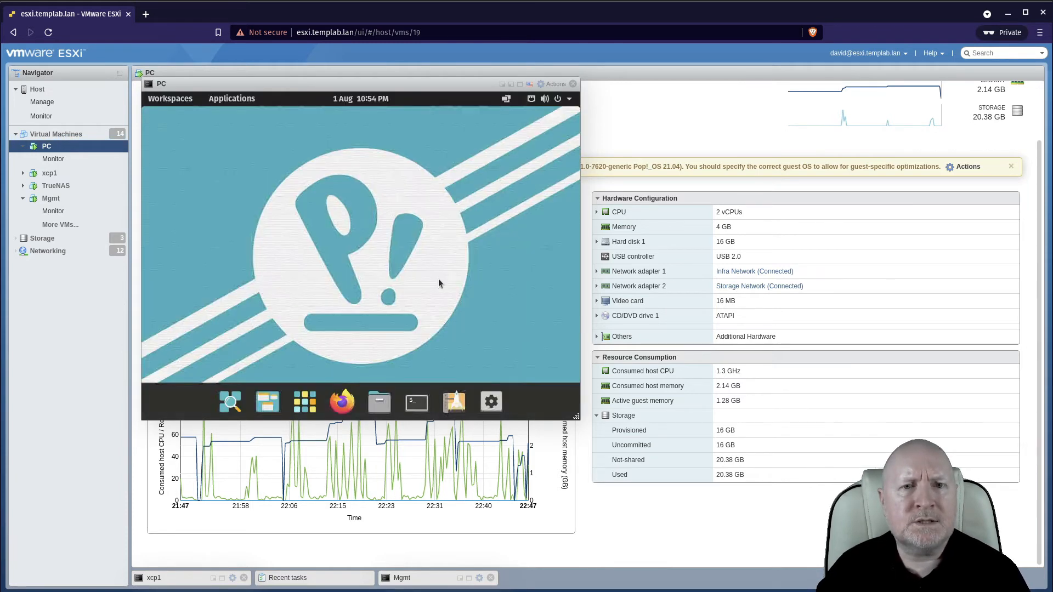
Open a terminal and list the contents of /nfs/ISOS with ls -l.
left_click(398, 401)
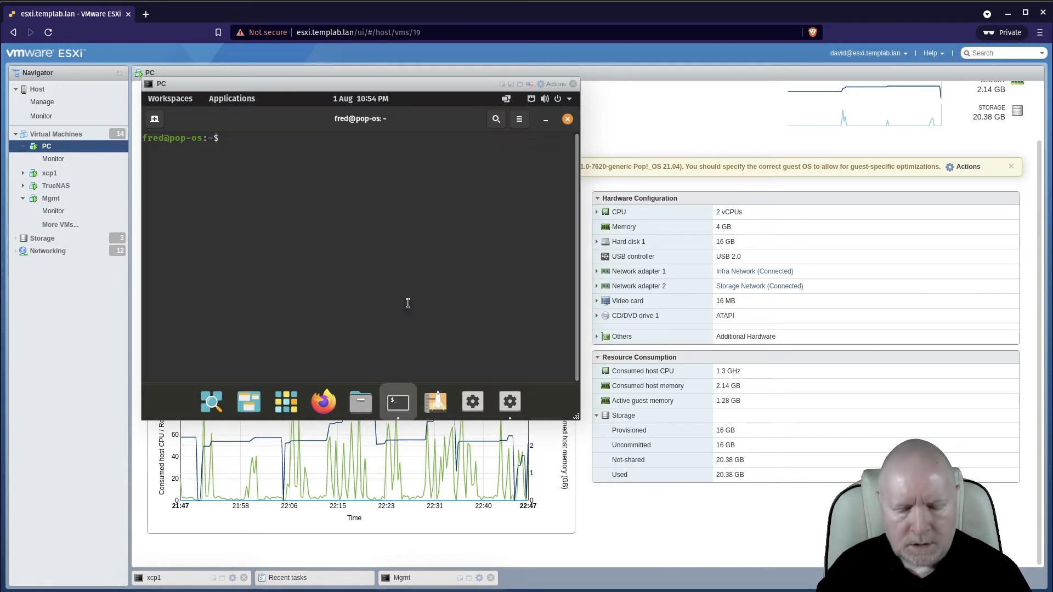
type("ls -l ")
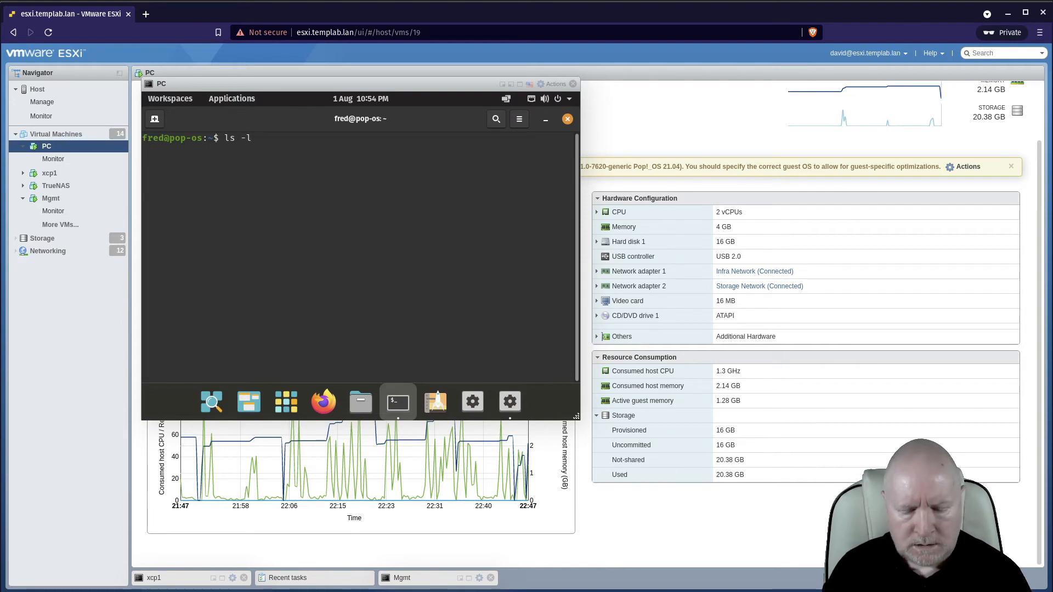
type("/nfs/ISOS")
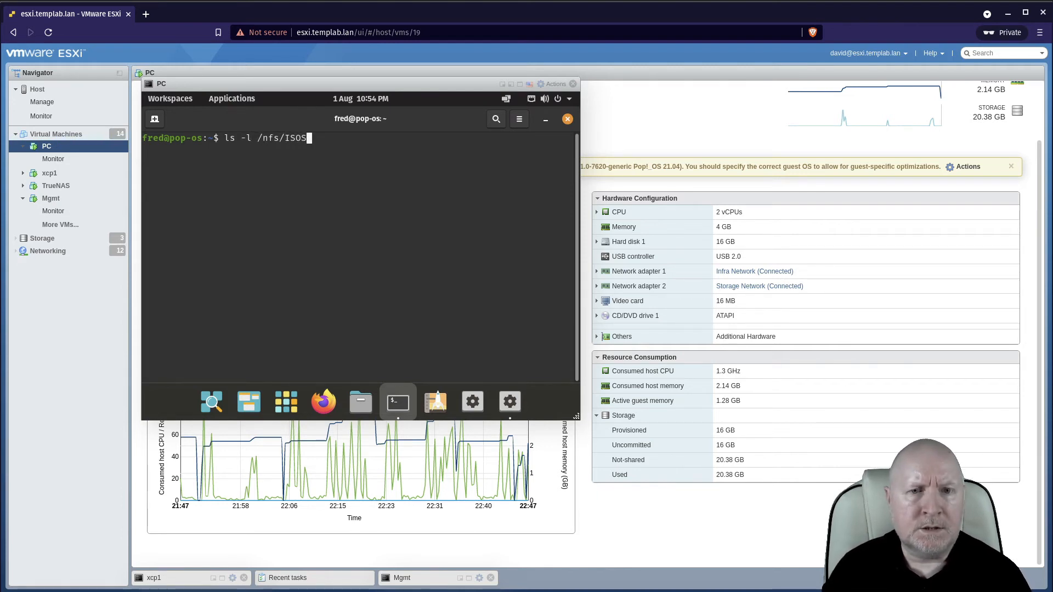
key("Return")
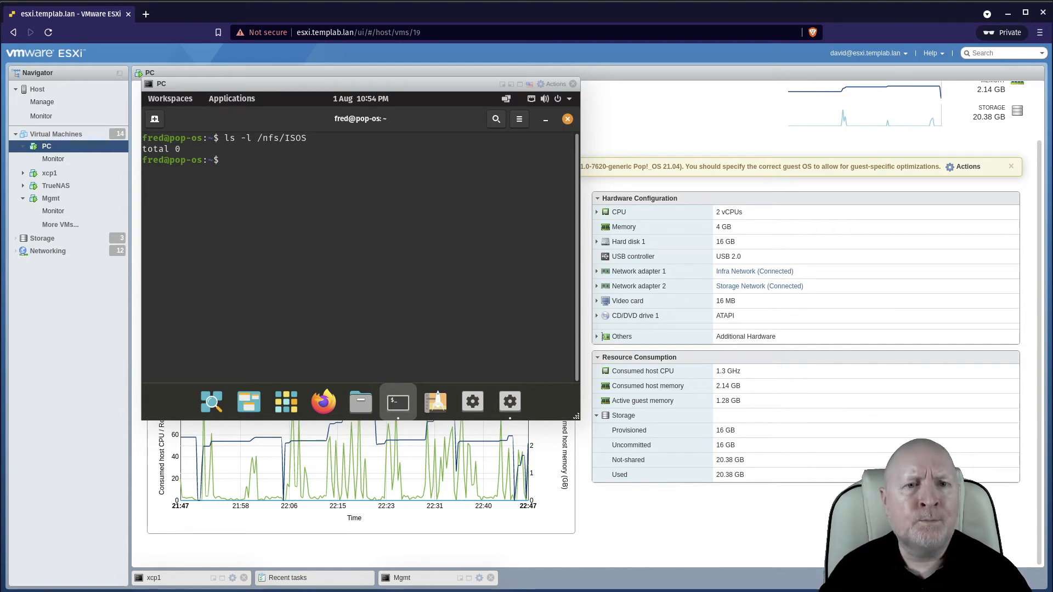
Change into /nfs/ISOS and list its contents.
type("cd /nf")
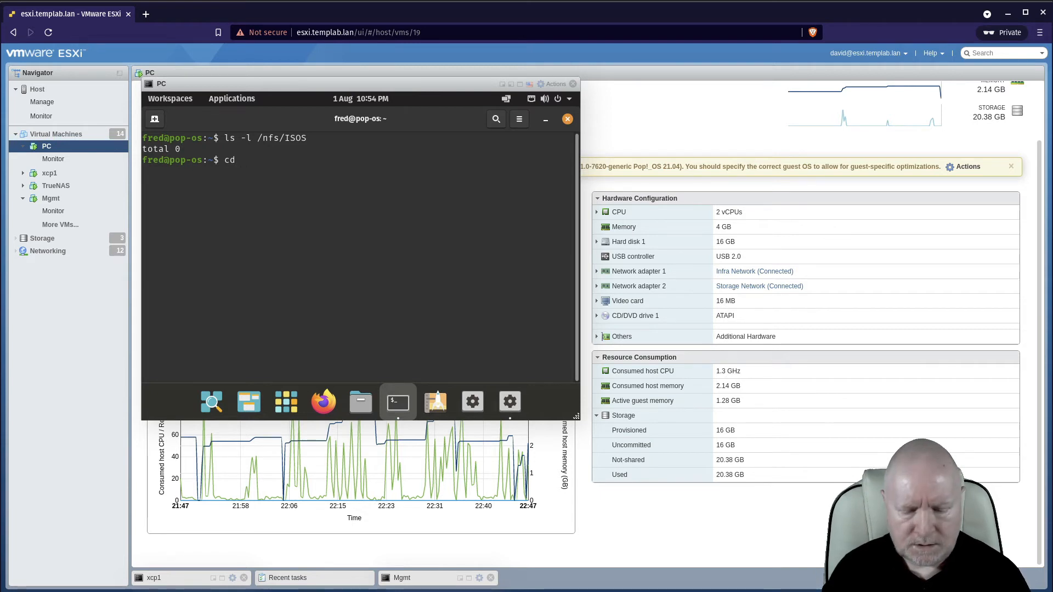
type("s/ISOS")
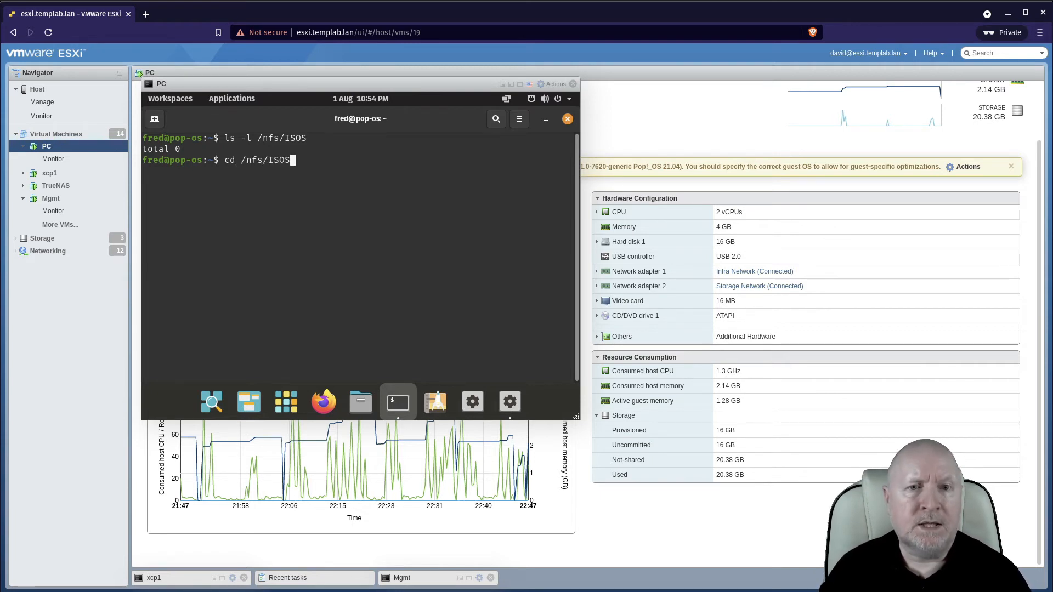
key("Return")
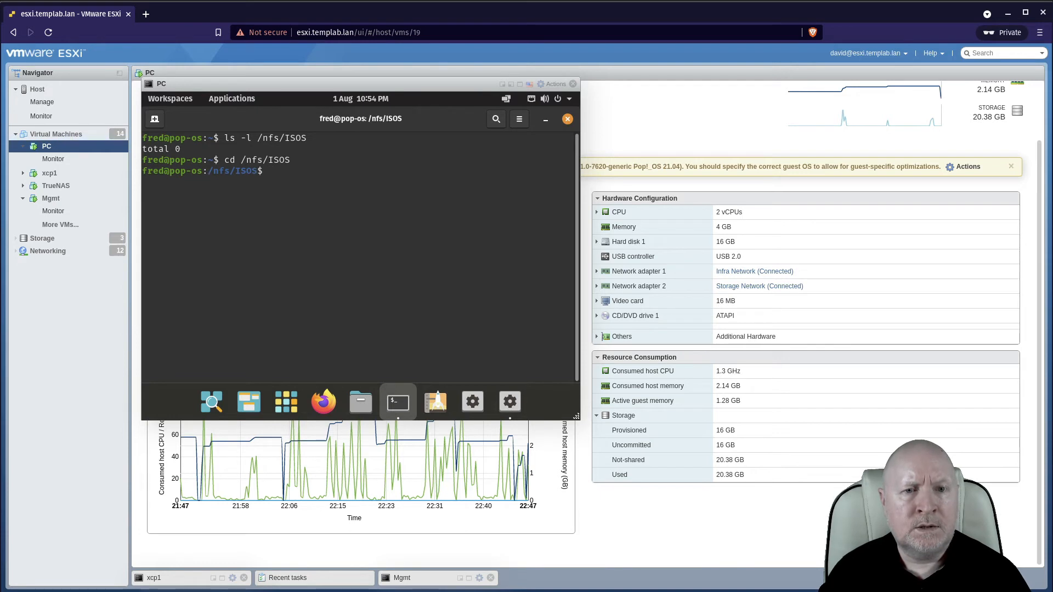
type("ls -l")
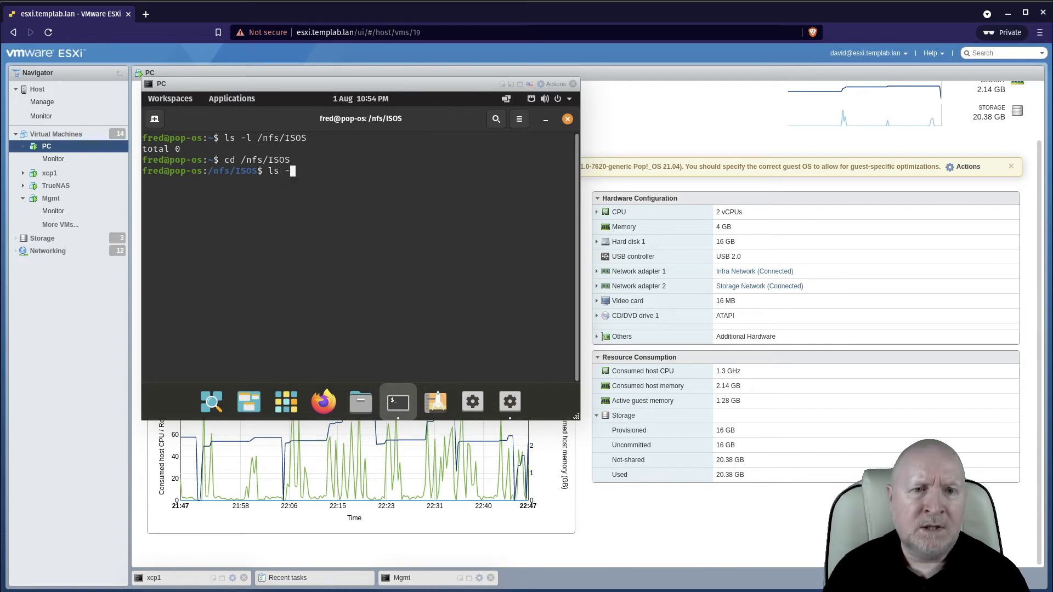
key("Return")
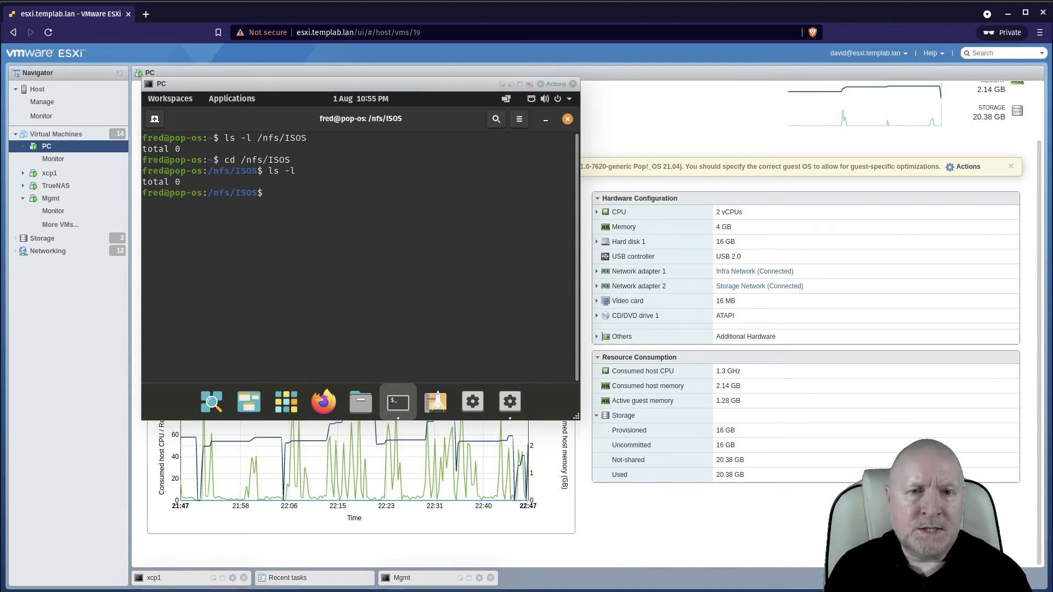
Create an empty file cd.iso in the share with touch and list the directory.
type("touch ")
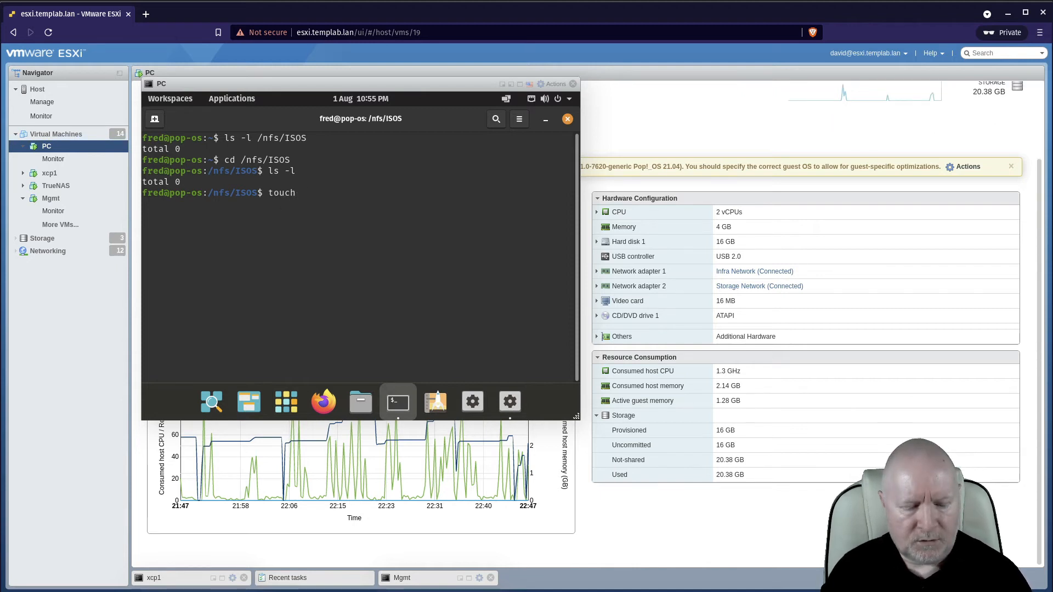
type("cd.iso")
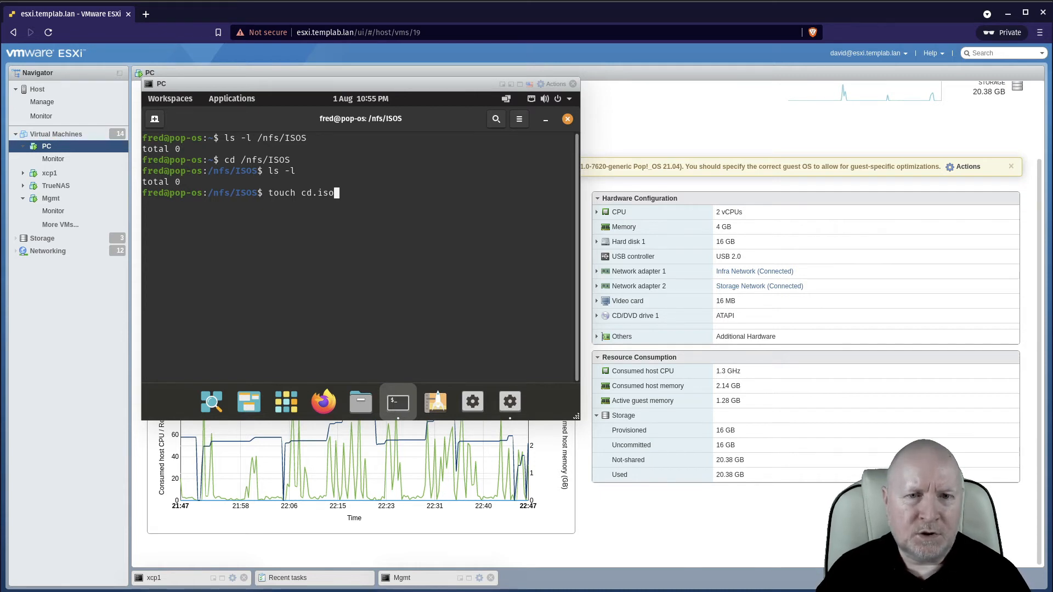
key("Return")
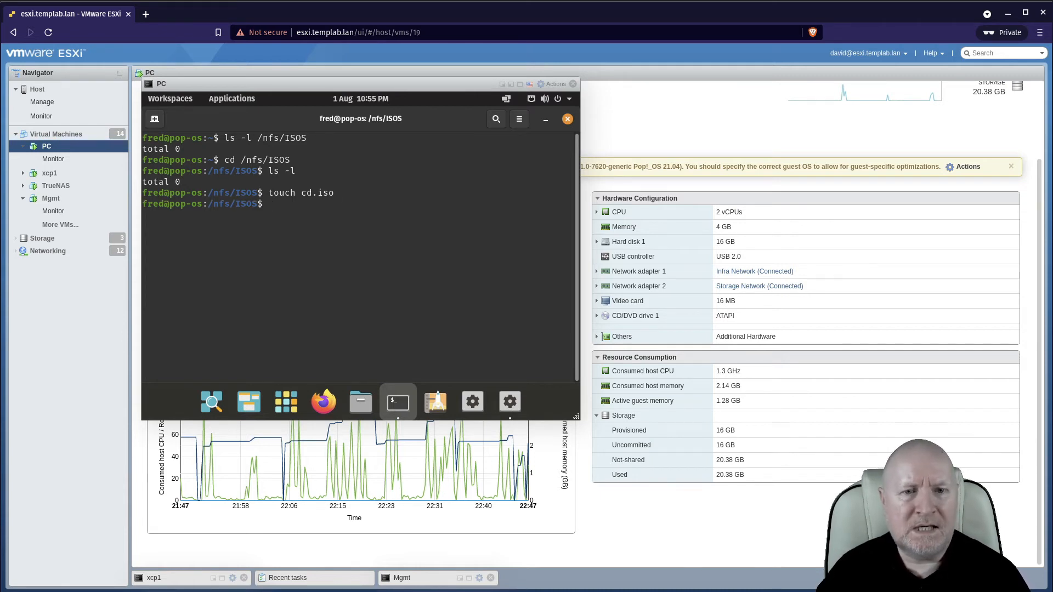
type("ls -l")
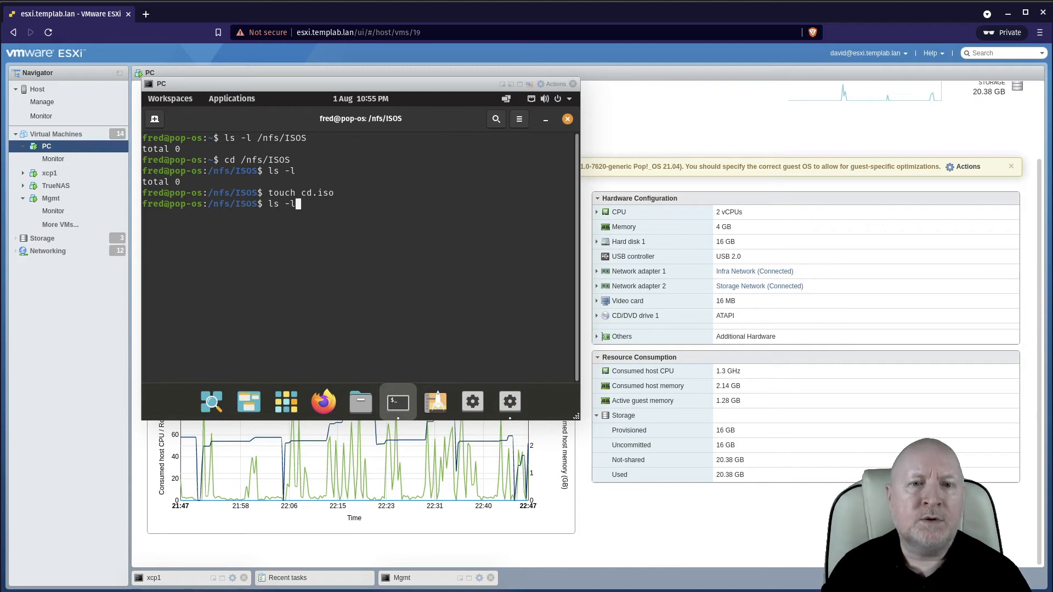
key("Return")
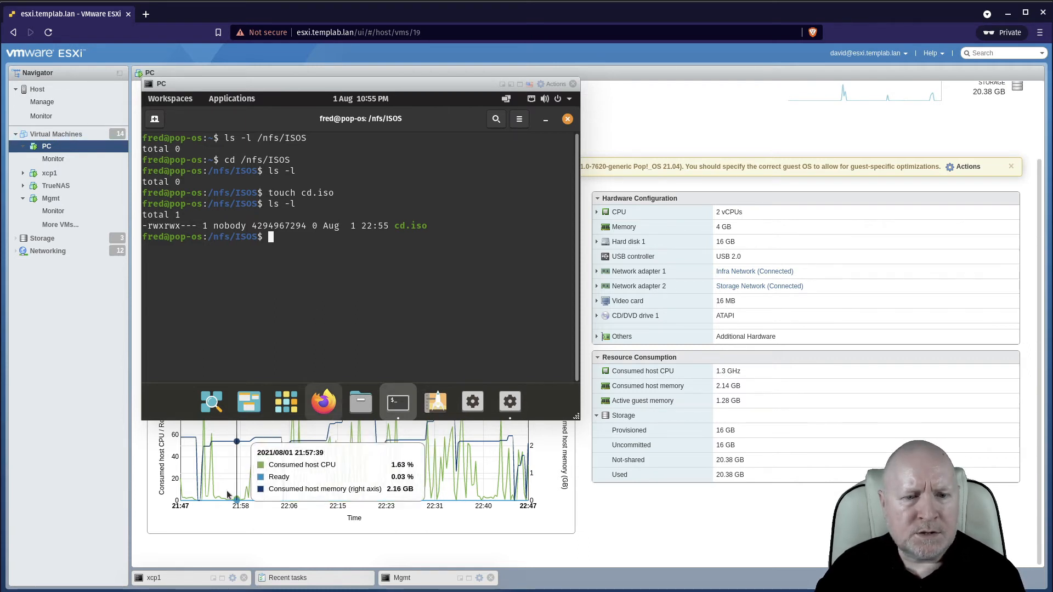
Rescan the ISOs storage repository in Xen Orchestra and open its disk list.
left_click(222, 579)
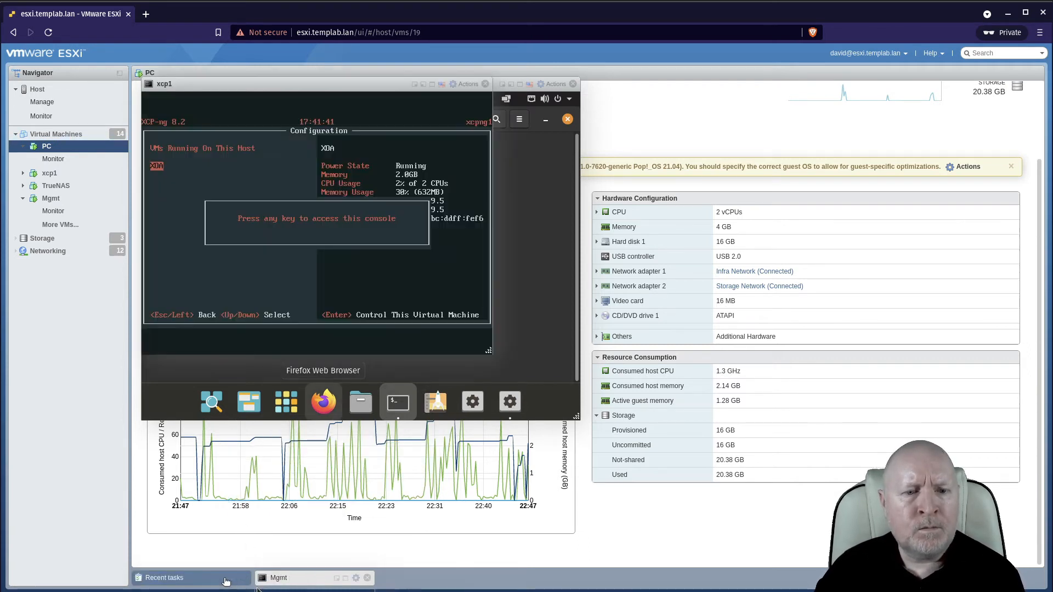
left_click(346, 579)
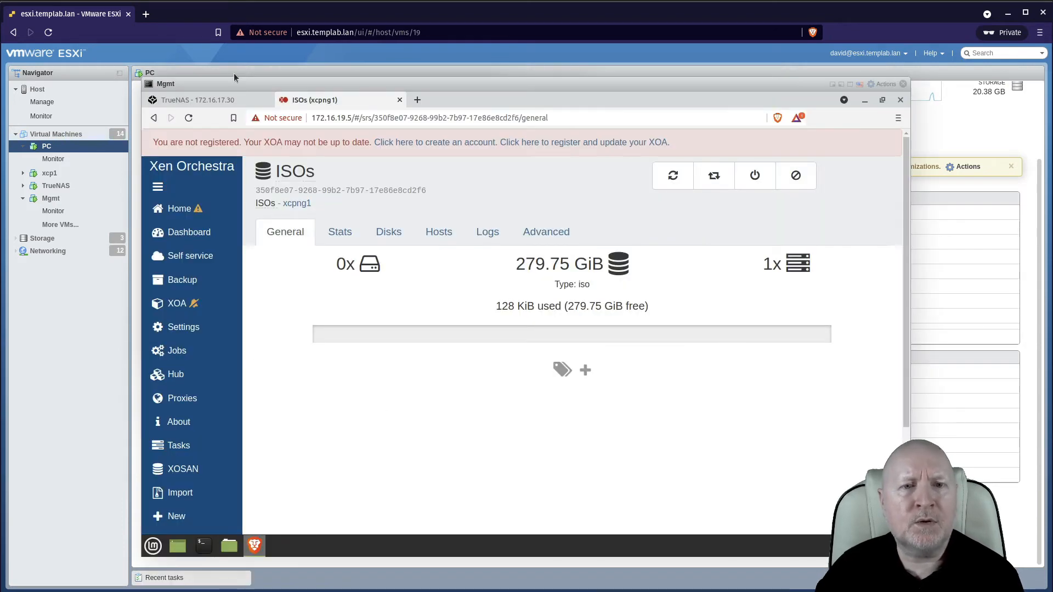
left_click(228, 100)
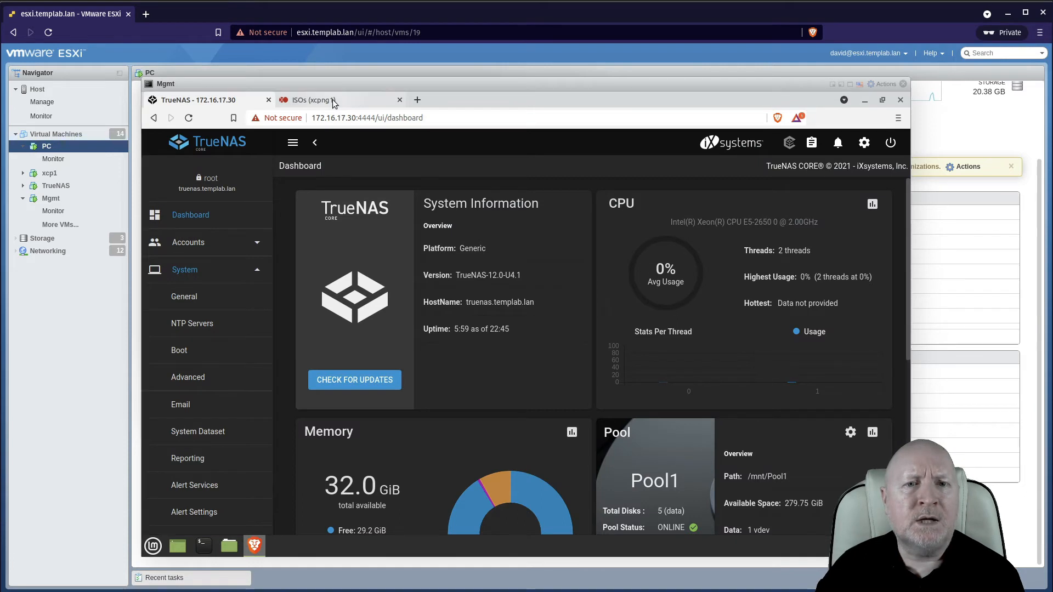
left_click(323, 100)
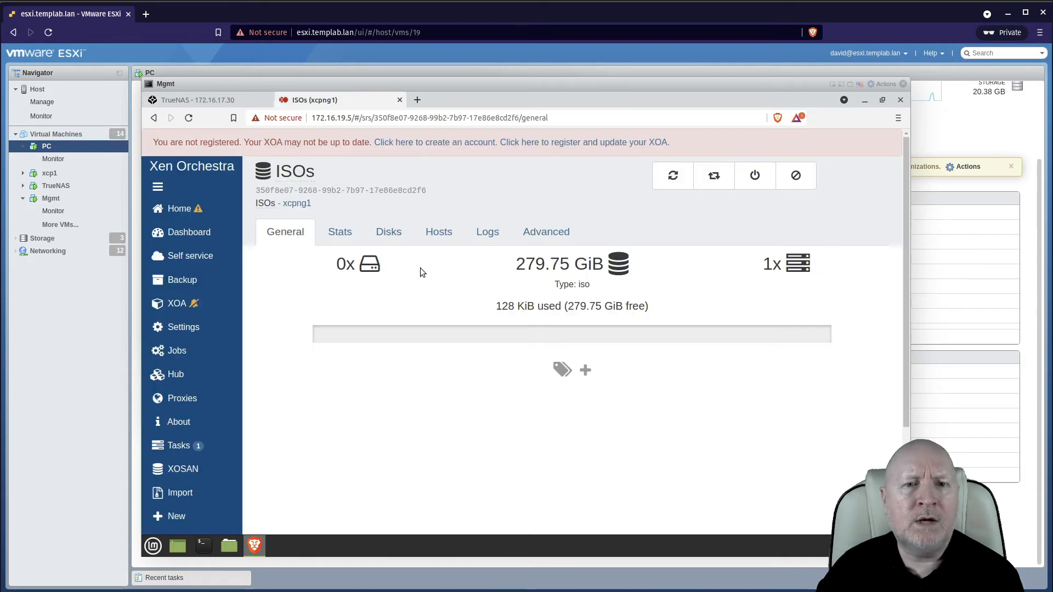
left_click(672, 176)
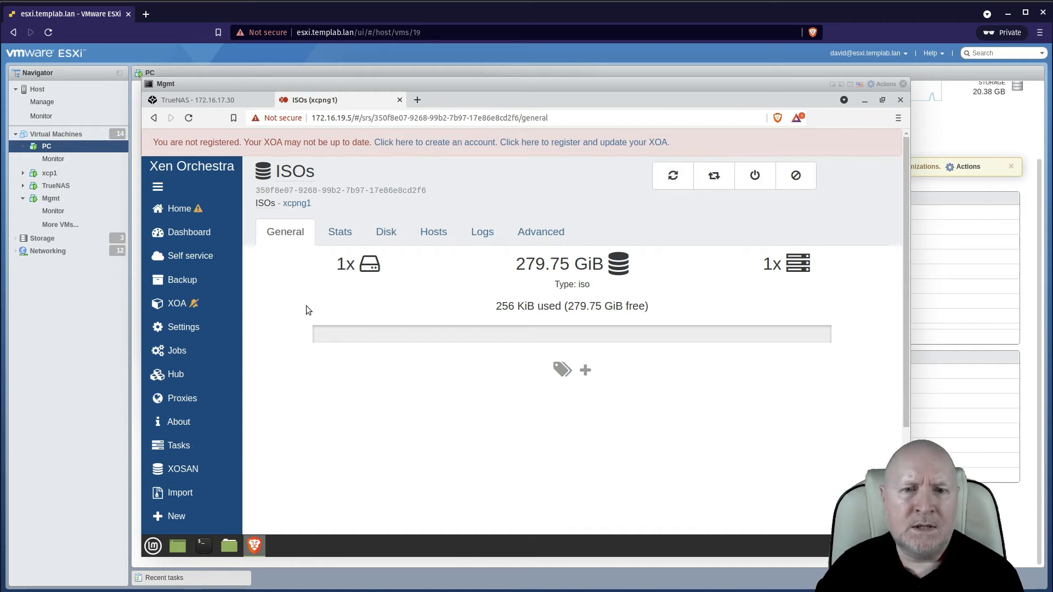
left_click(386, 232)
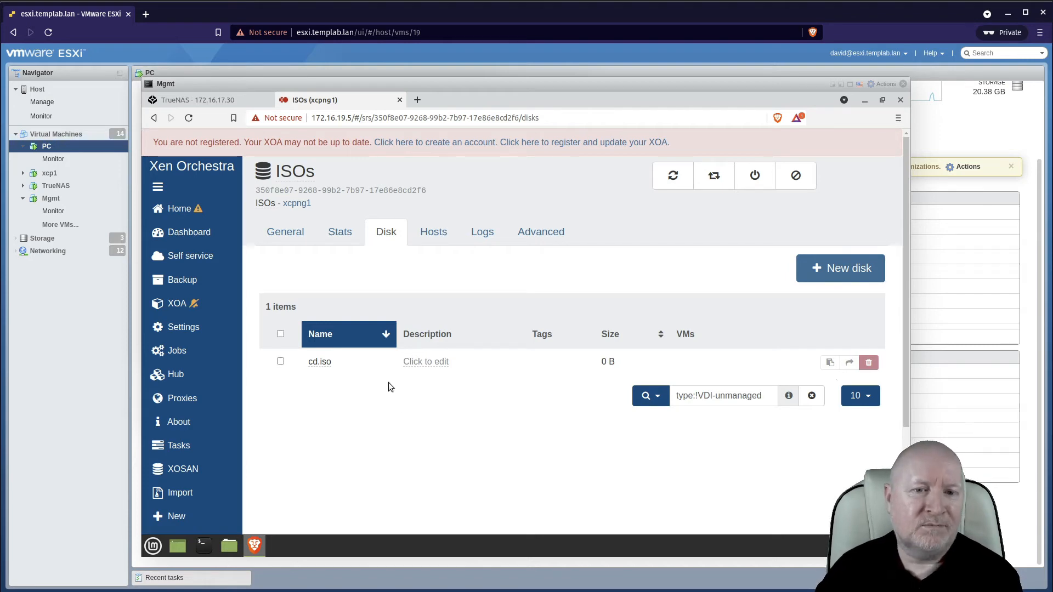
Open the TrueNAS web shell and list /mnt/Pool/ISOS with ls -l.
left_click(221, 104)
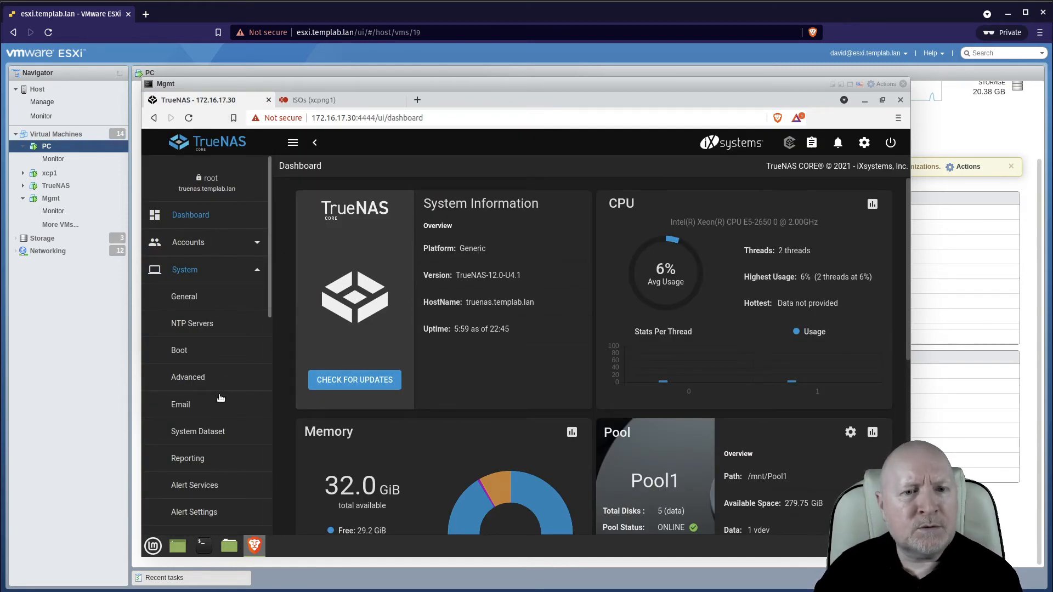
scroll(219, 406, "down", 3)
scroll(222, 420, "down", 8)
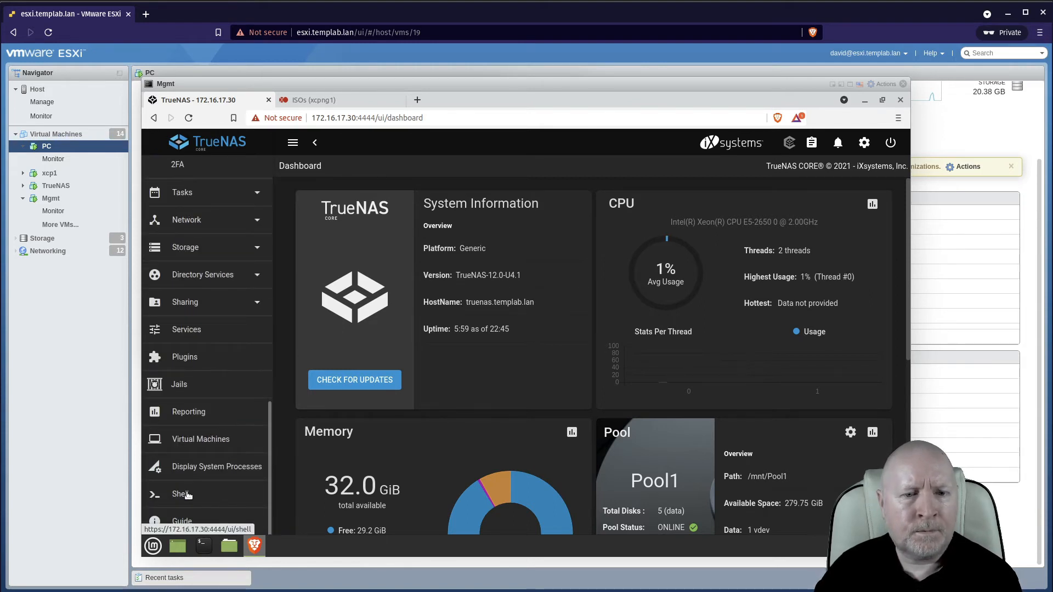
left_click(184, 494)
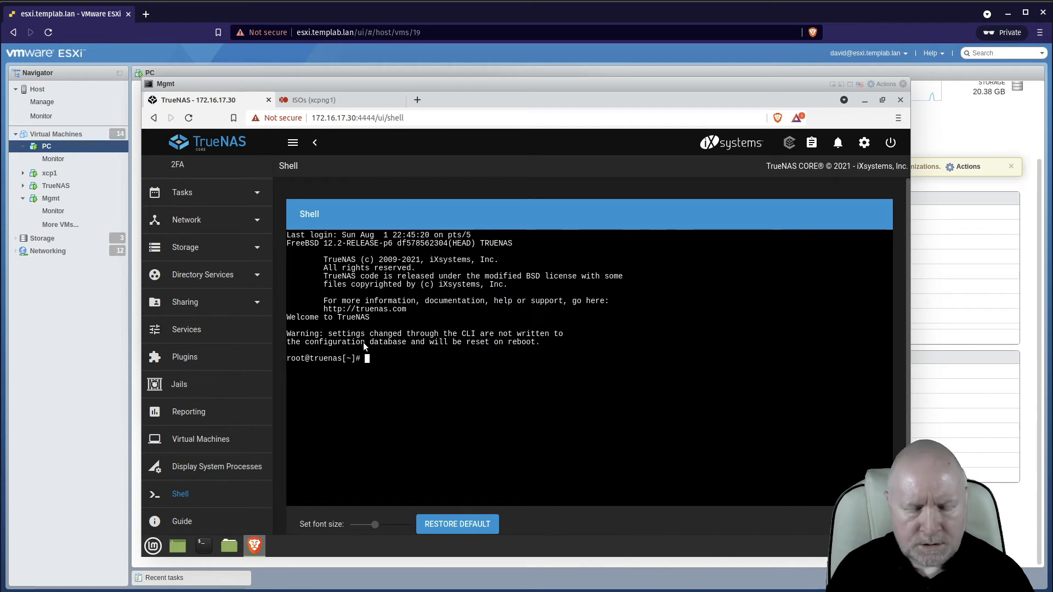
type("ls -l ")
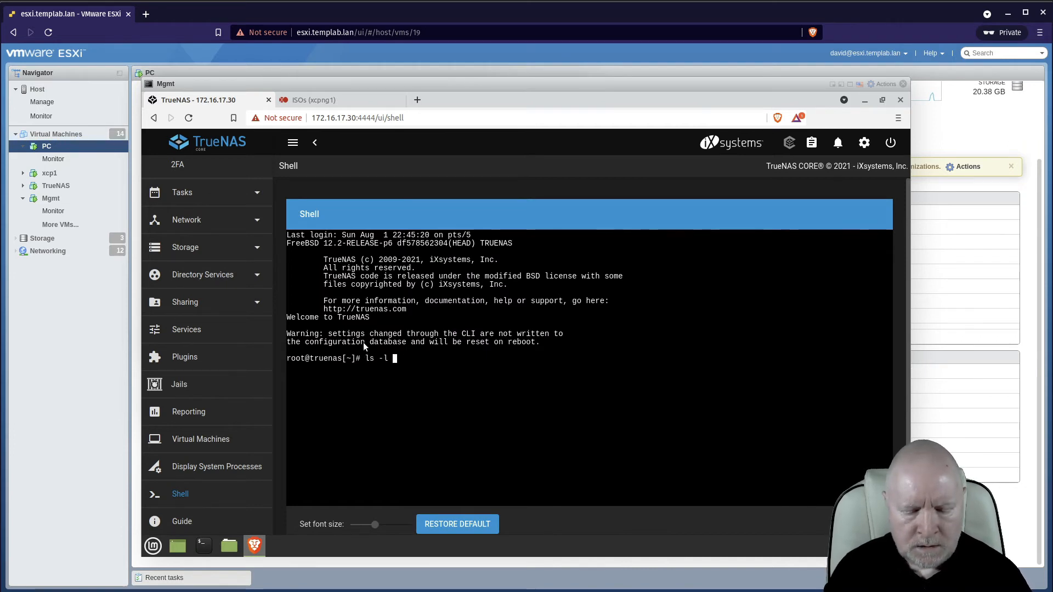
type("/mnt/P")
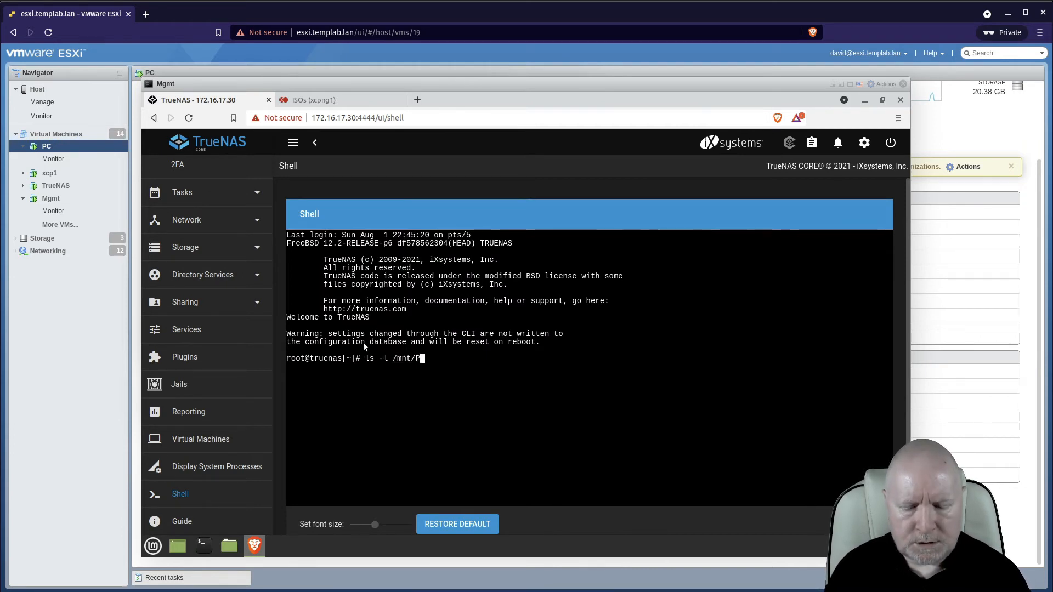
type("ool/ISOS")
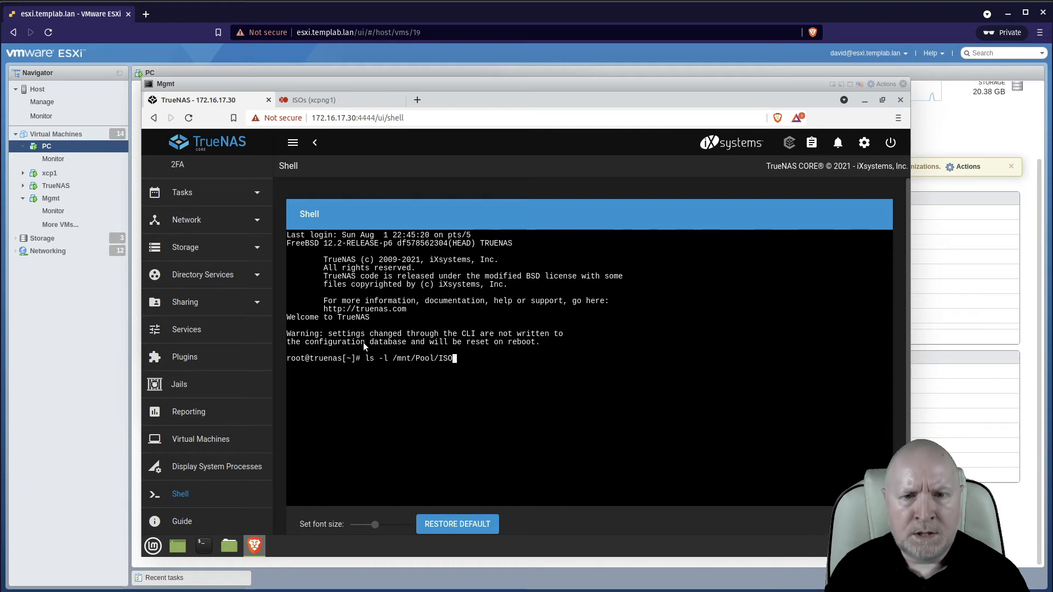
key("Return")
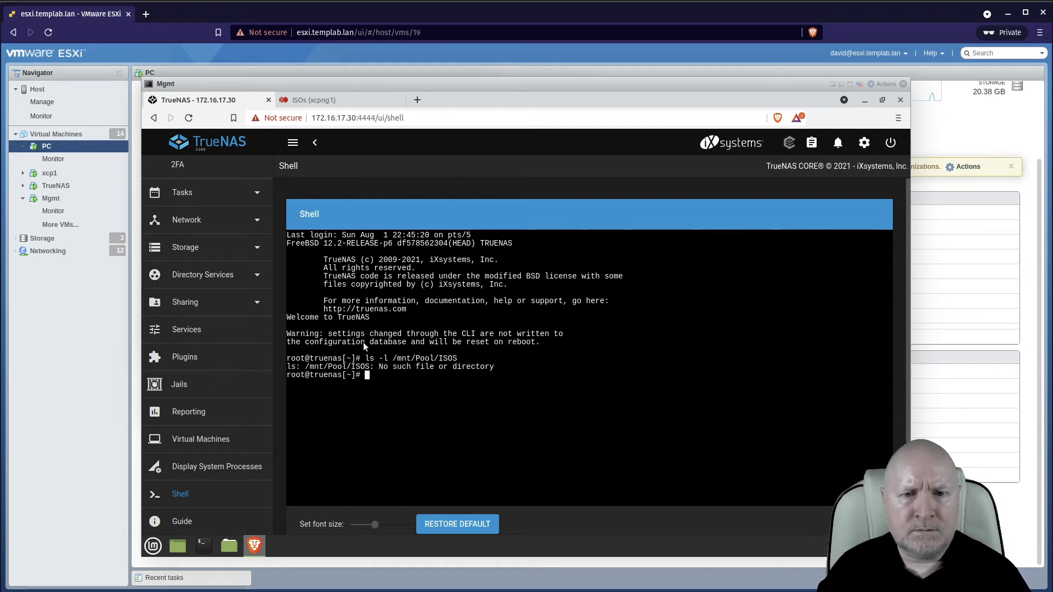
Correct the path to /mnt/Pool1/ISOS and rerun the listing.
key("Up")
key("Left")
key("Left")
key("Left")
key("Left")
key("Left")
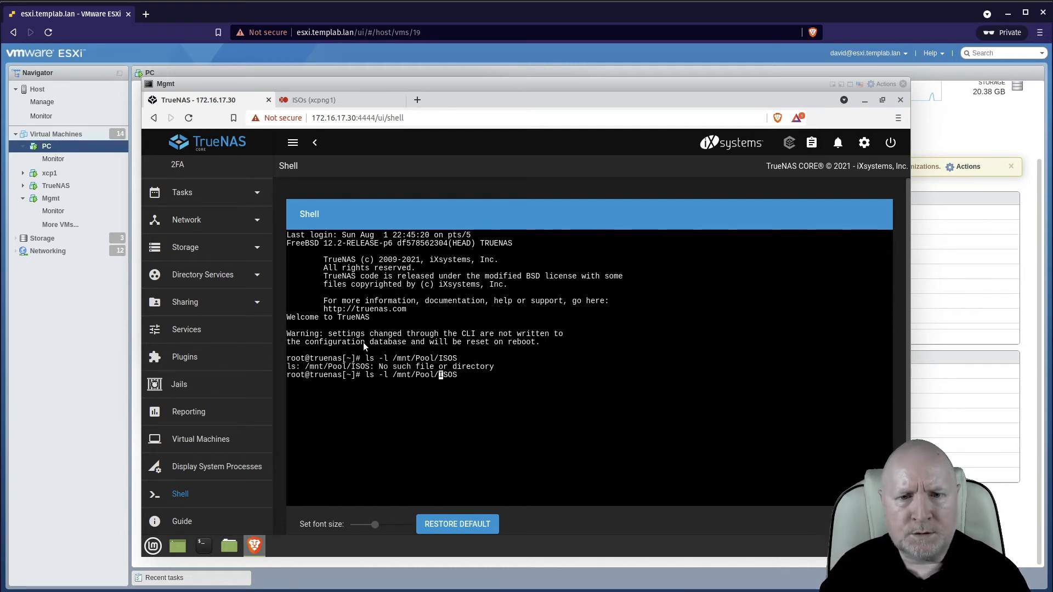
type("1")
key("Return")
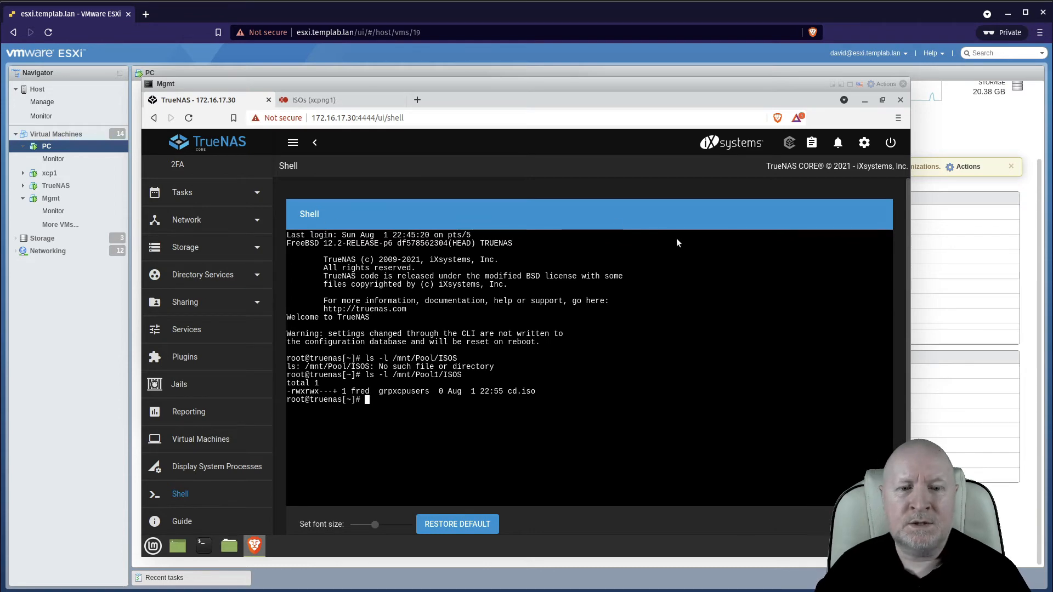
Switch to the PC's console and rerun ls -l in /nfs/ISOS.
left_click(834, 84)
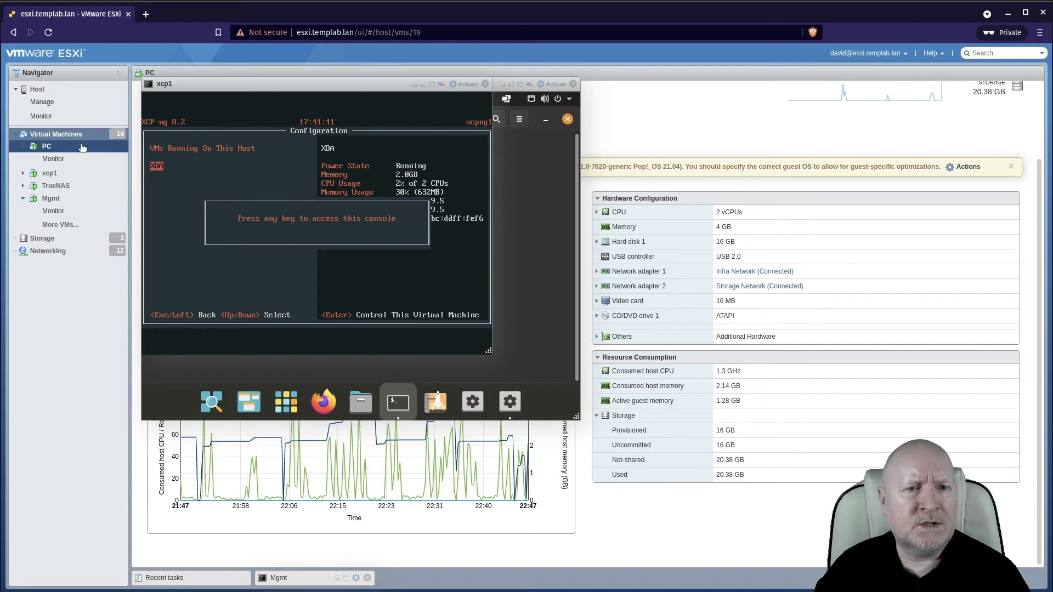
left_click(49, 147)
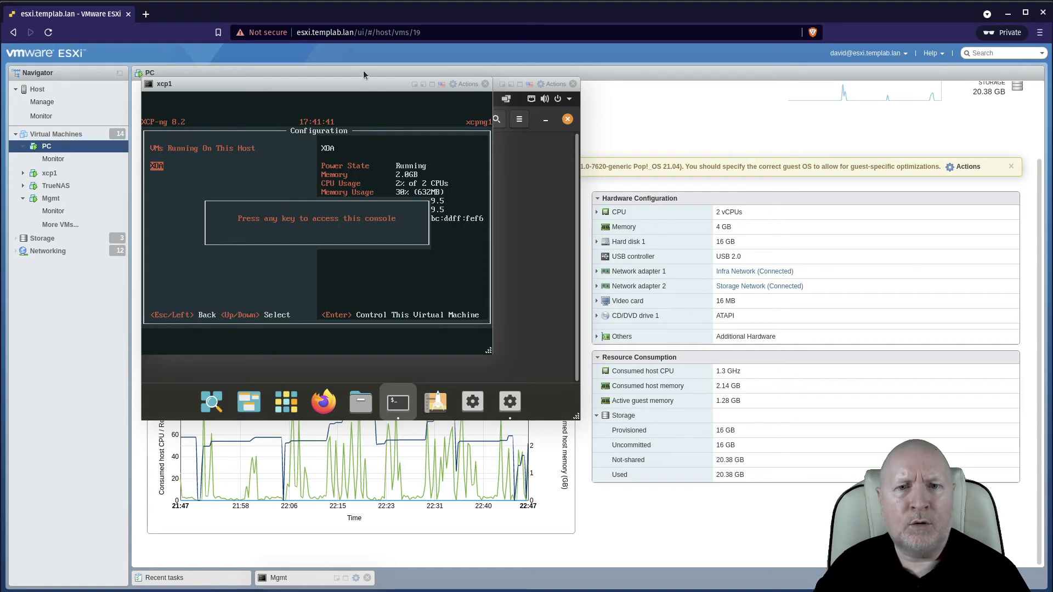
left_click(422, 85)
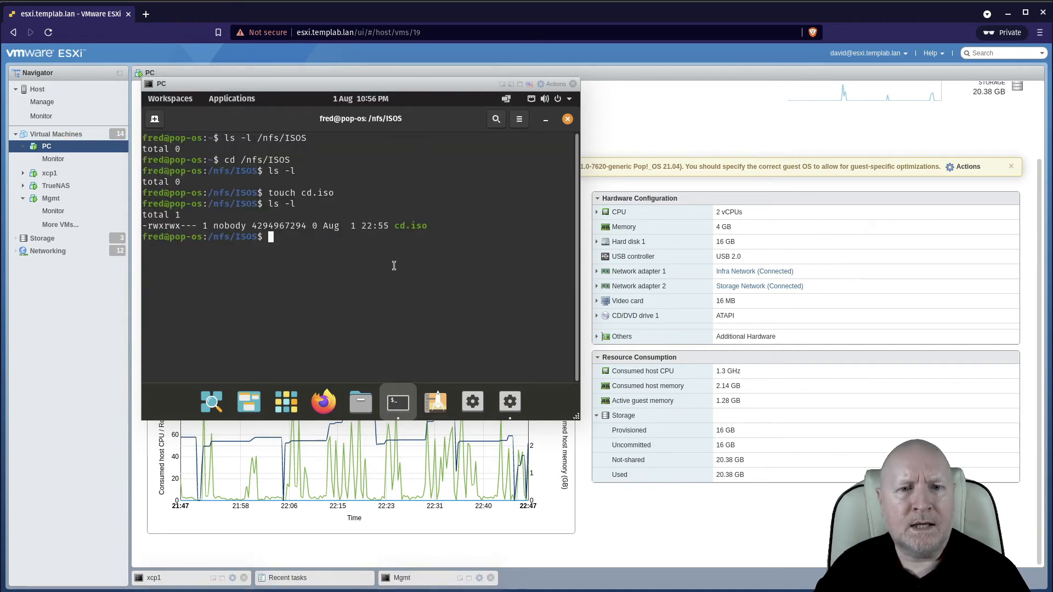
key("Up")
key("Return")
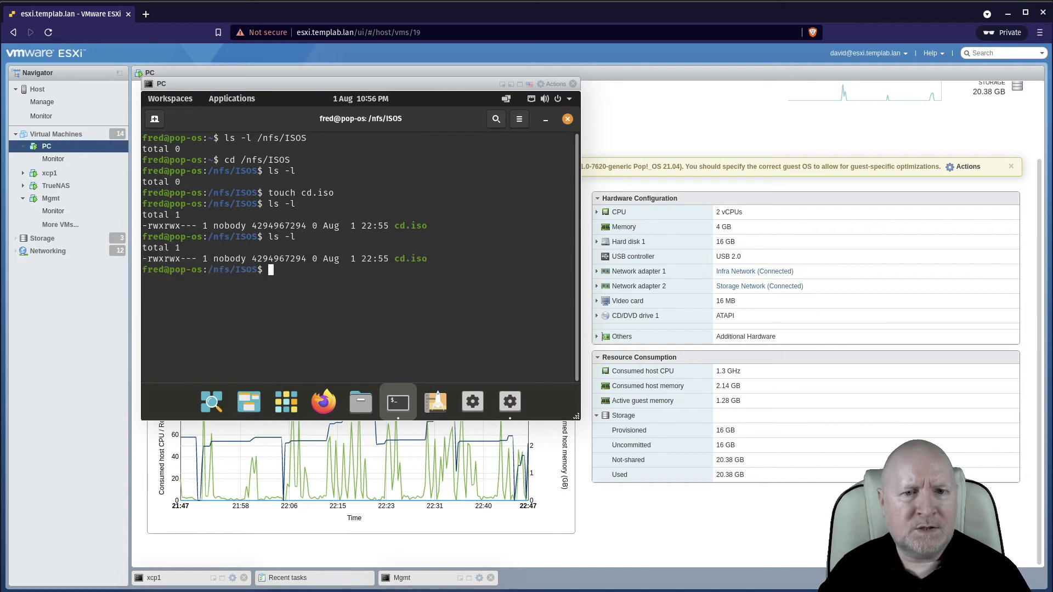
Log out of the current desktop session on the PC.
left_click(566, 99)
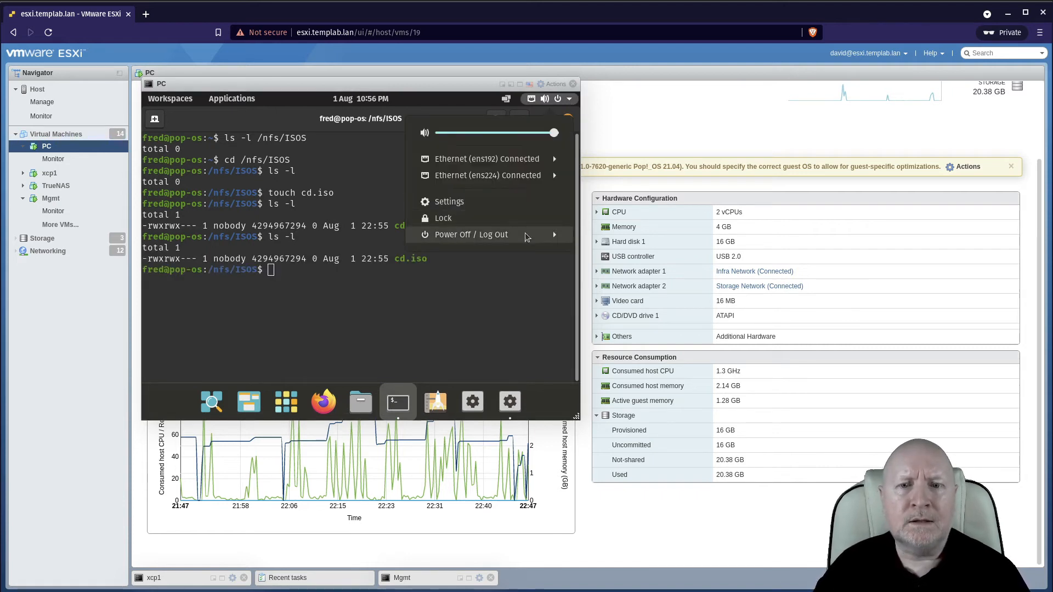
left_click(551, 236)
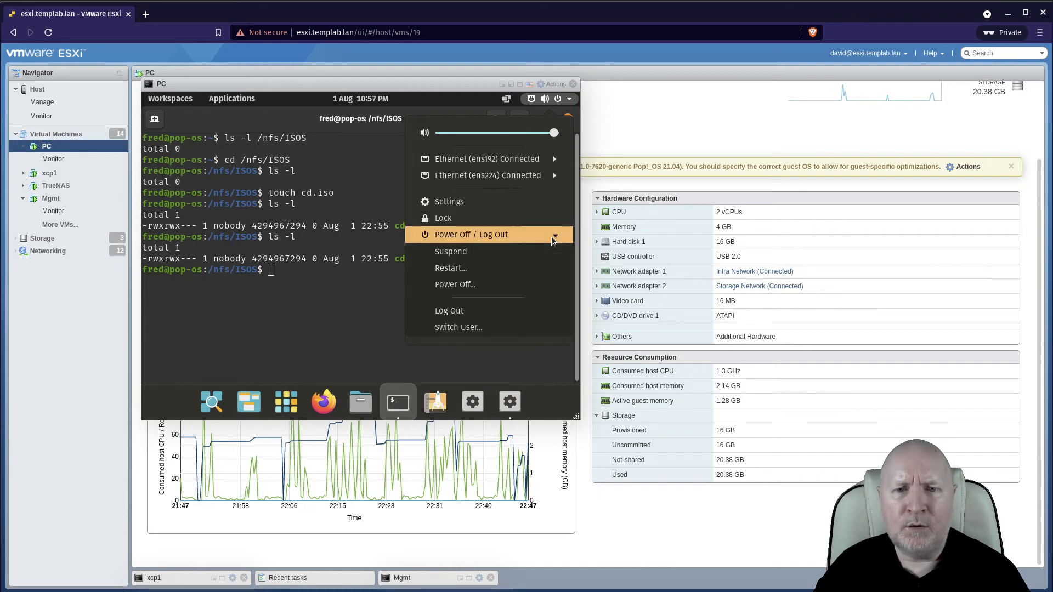
left_click(463, 307)
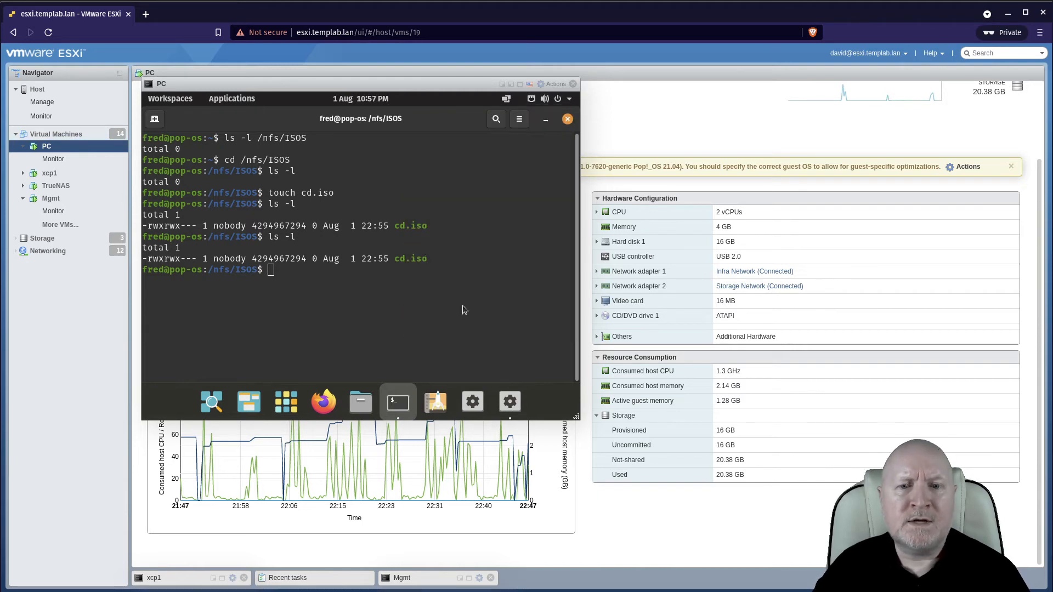
left_click(376, 301)
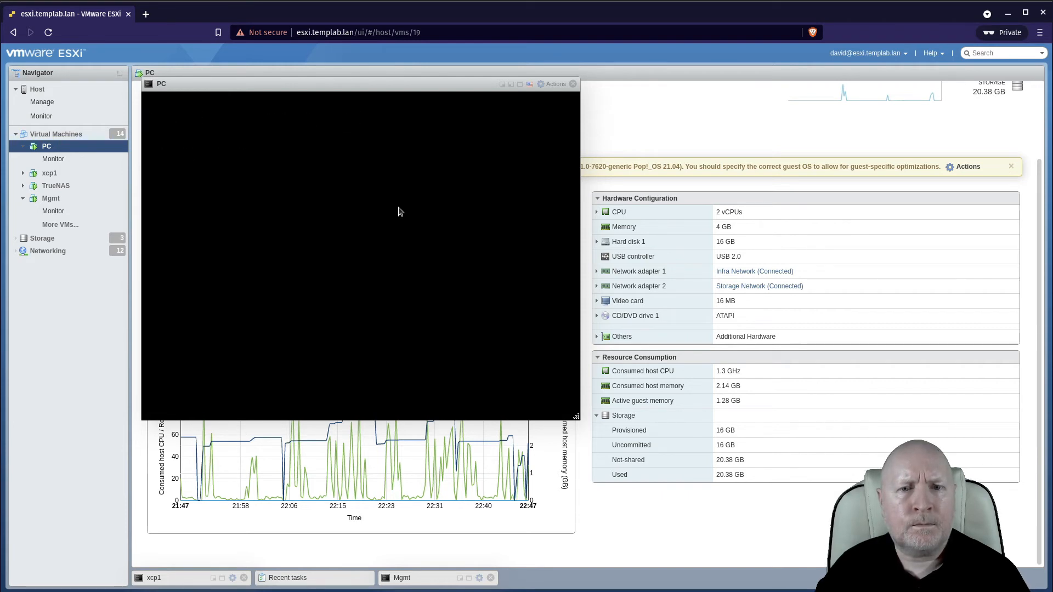
Try to sign in to the other desktop account with its password.
left_click(366, 214)
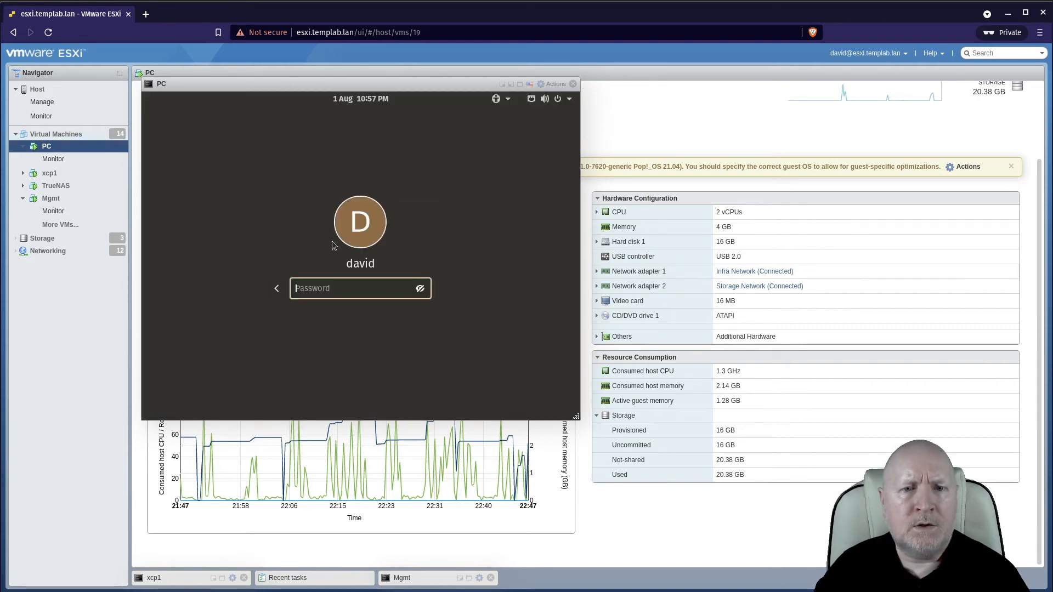
type("***")
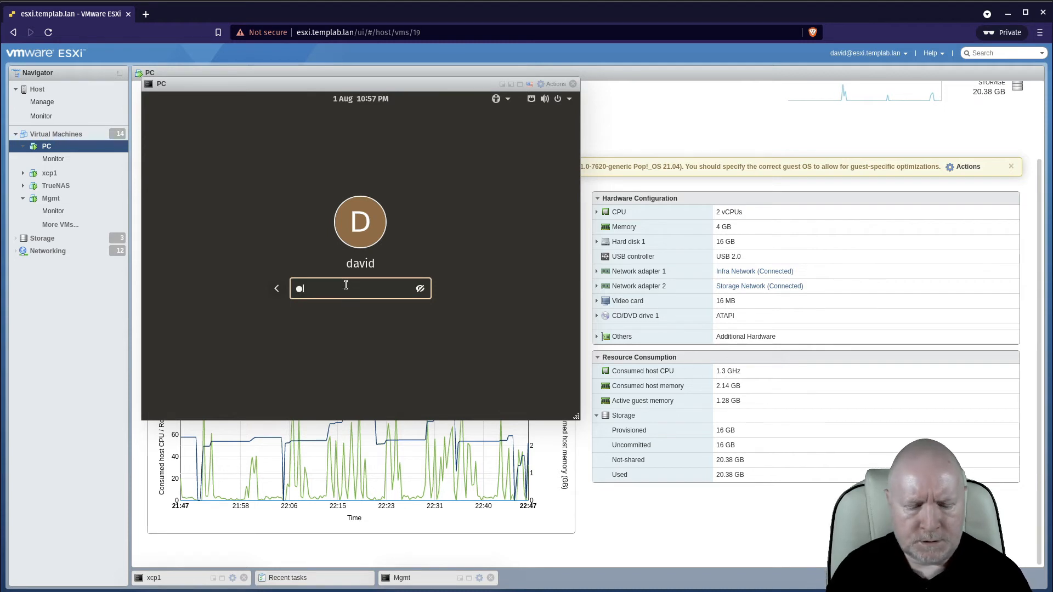
type("******")
key("Return")
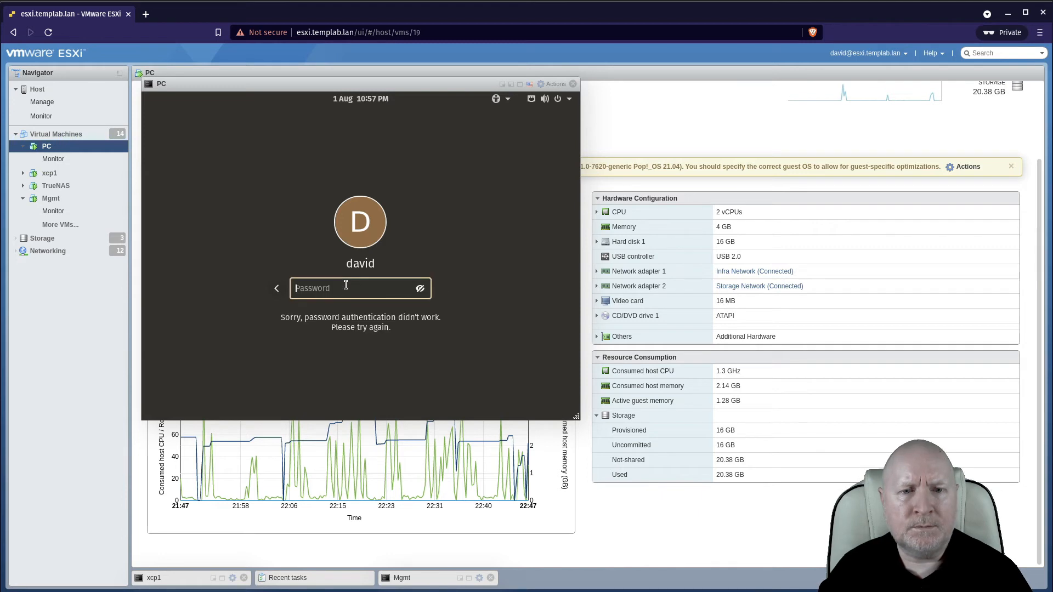
Re-enter the account password to sign in to the desktop.
type("*********")
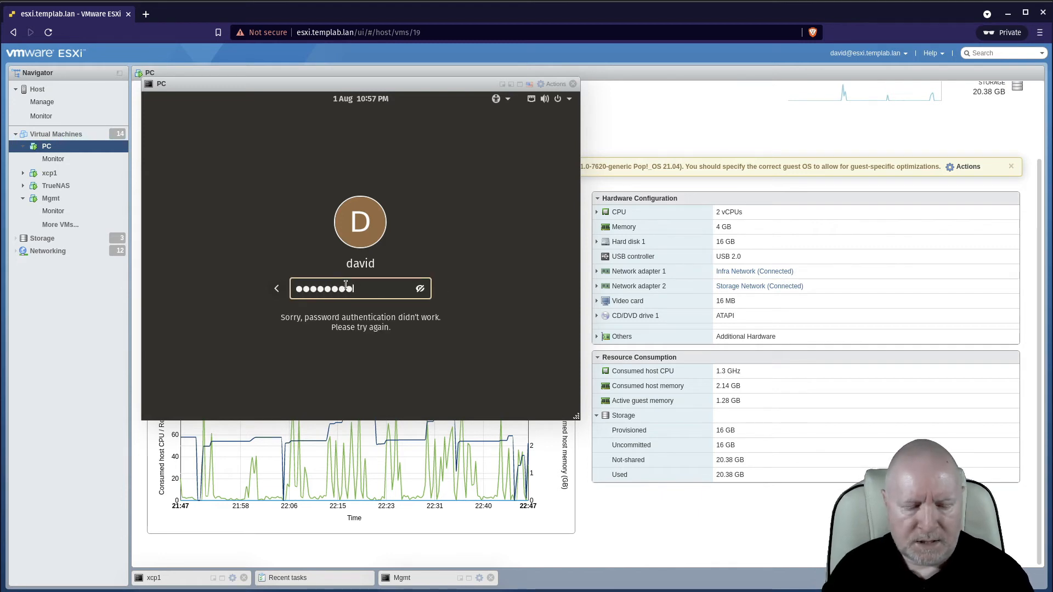
key("BackSpace")
key("BackSpace")
key("BackSpace")
key("BackSpace")
key("BackSpace")
key("BackSpace")
key("BackSpace")
key("BackSpace")
key("BackSpace")
key("BackSpace")
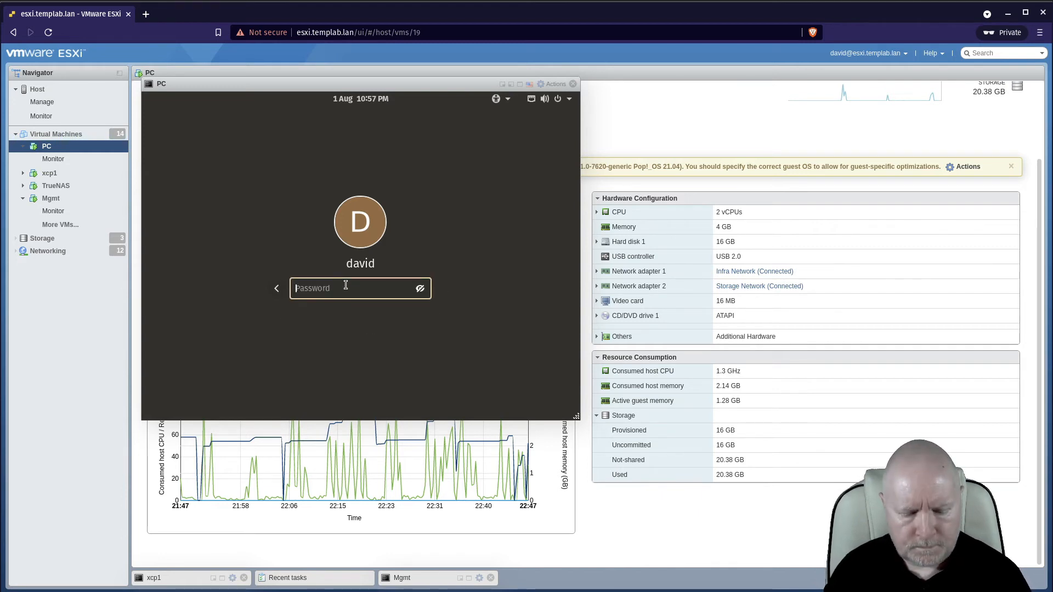
type("*********")
key("Return")
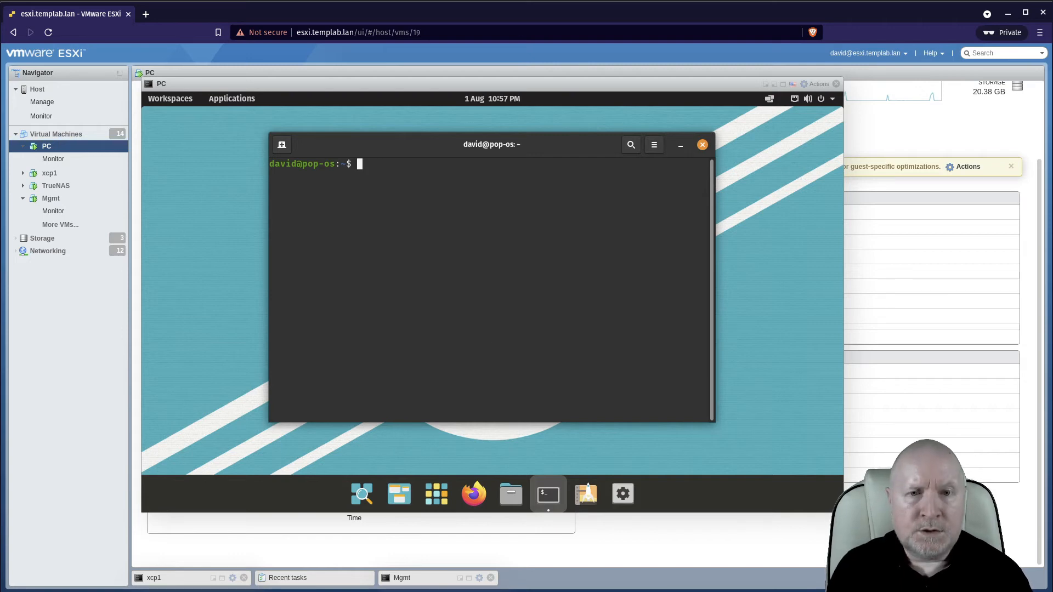
Open /etc/idmapd.conf in nano with sudo, entering the sudo password.
type("sudo nano ")
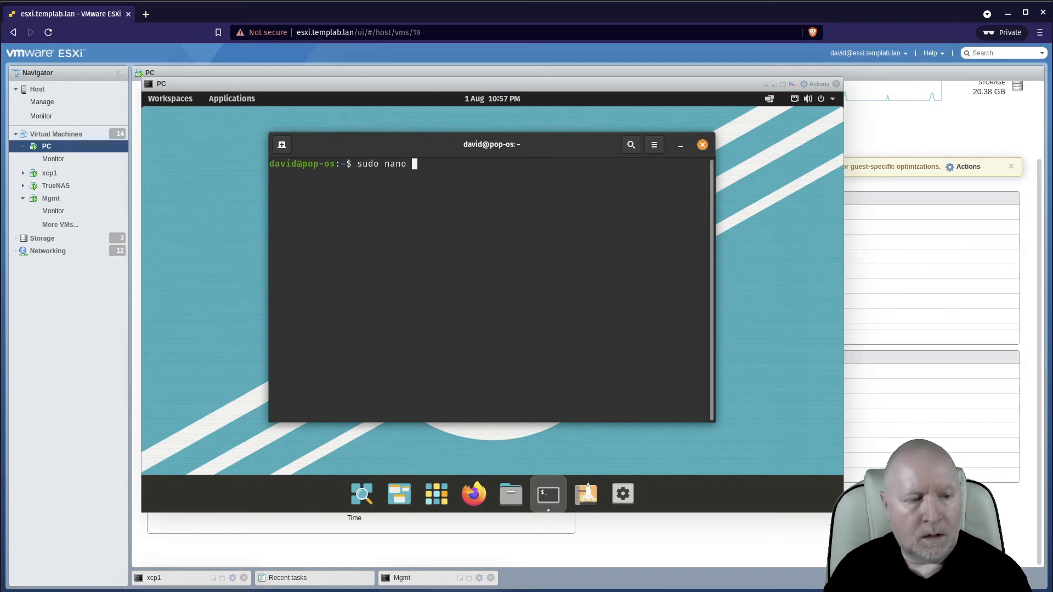
type("/etc/")
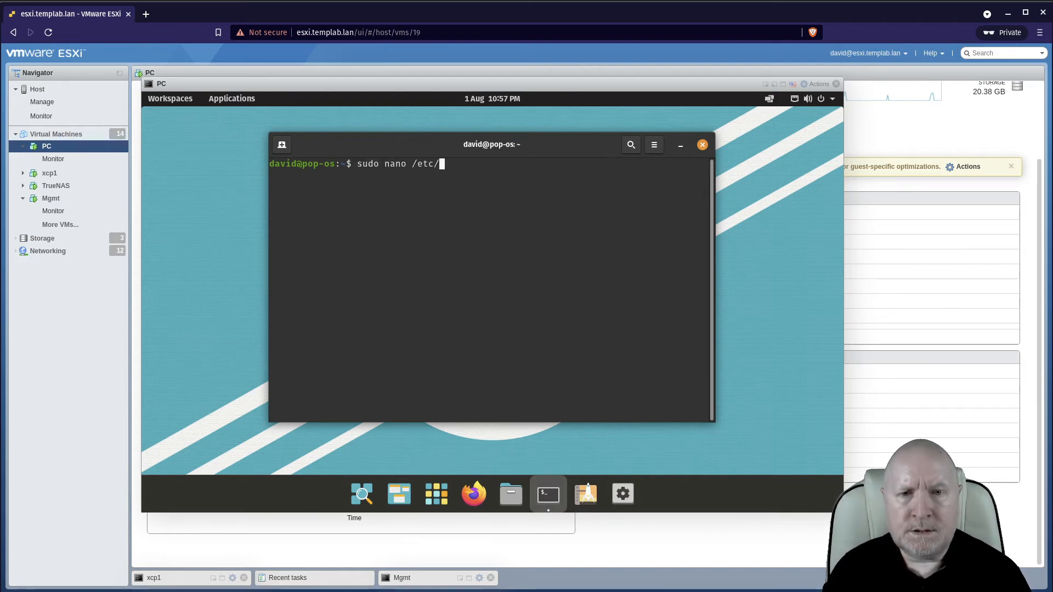
type("idmpad")
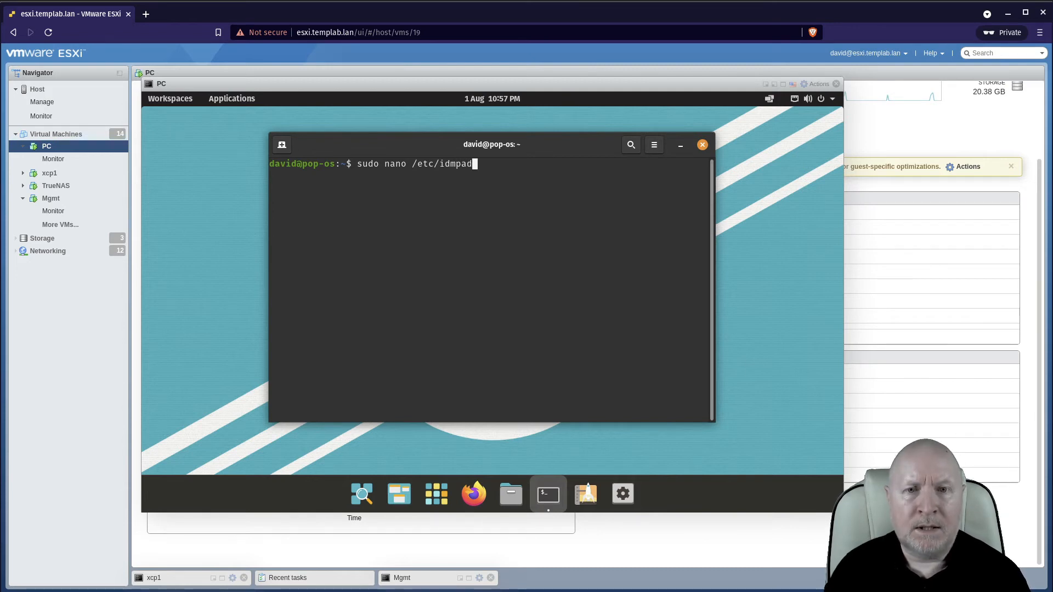
key("BackSpace")
key("BackSpace")
key("BackSpace")
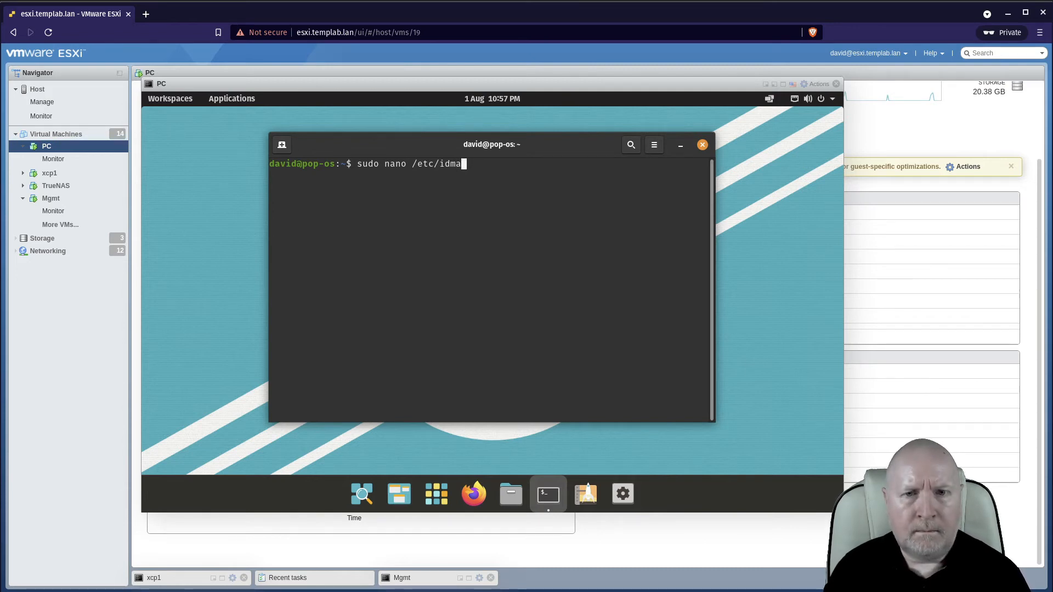
type("apd.co")
type("nf")
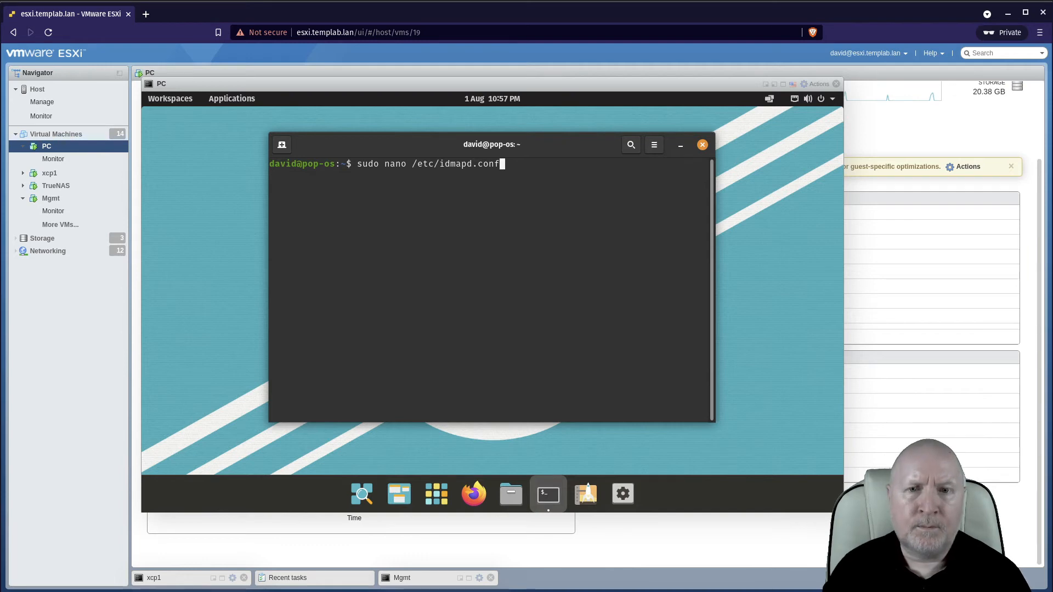
key("Return")
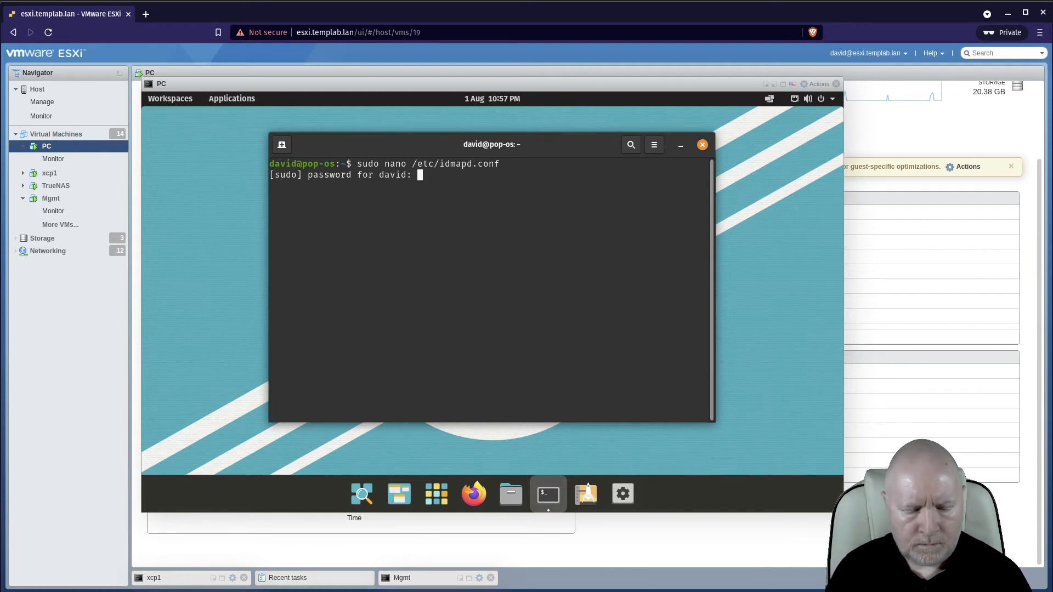
key("Return")
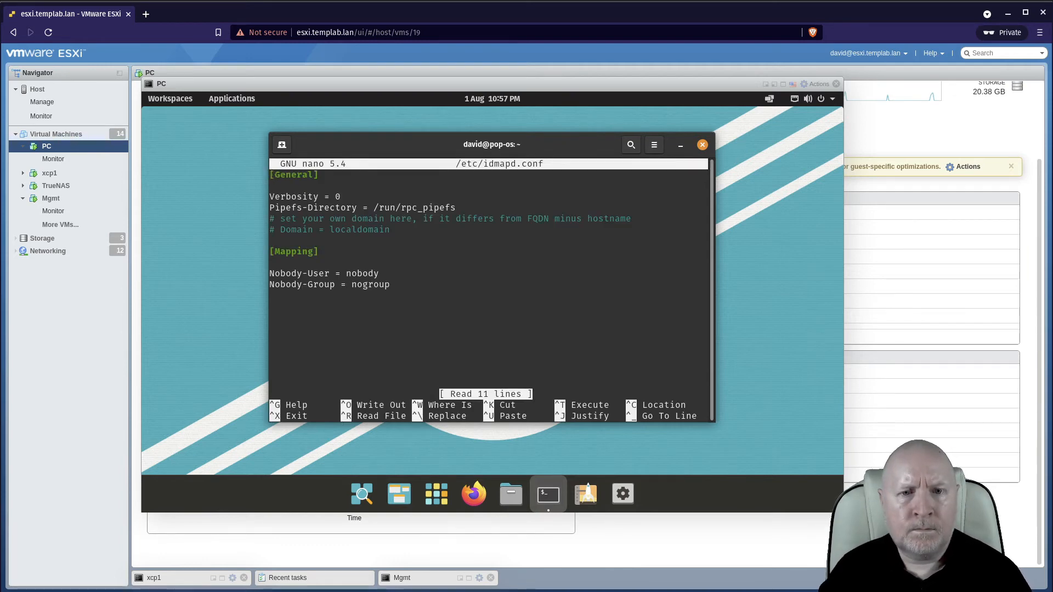
Add a new line Domain = templab.lan below the commented domain setting in /etc/idmapd.conf.
key("Down")
key("Down")
key("Down")
key("Down")
key("Down")
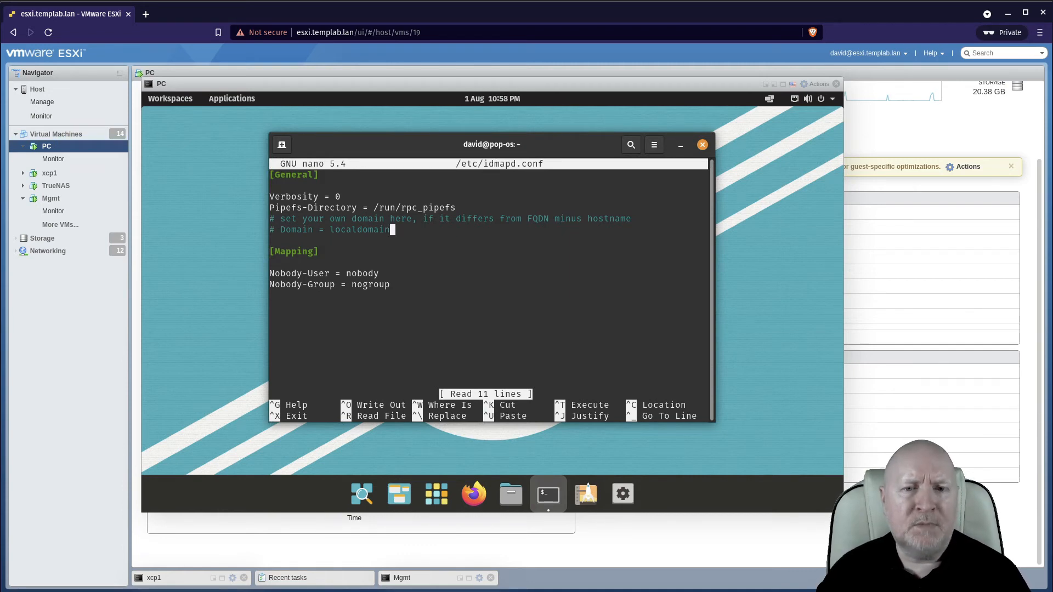
key("Return")
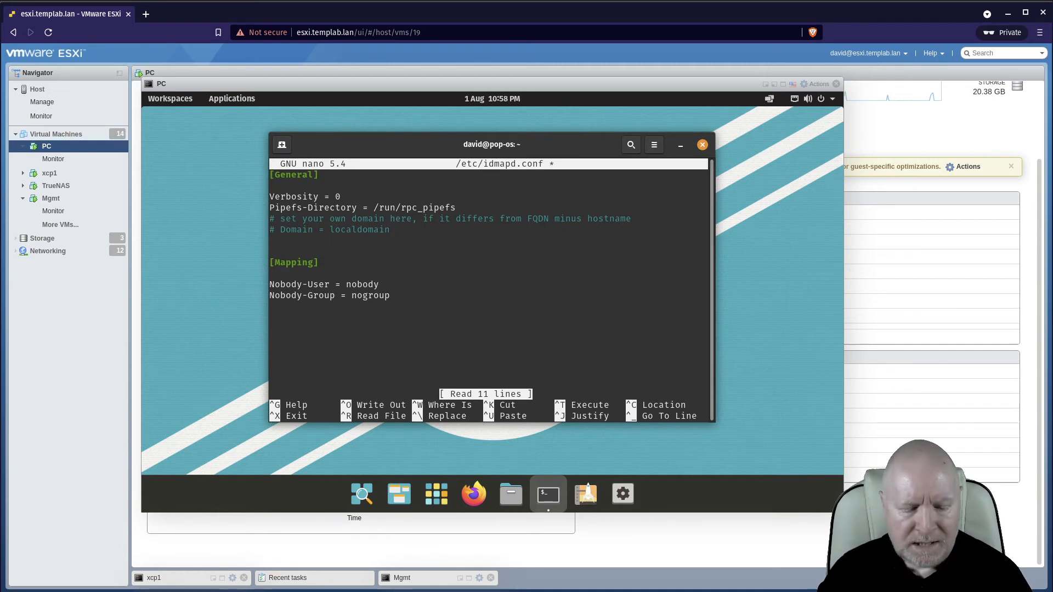
type("Domain = ")
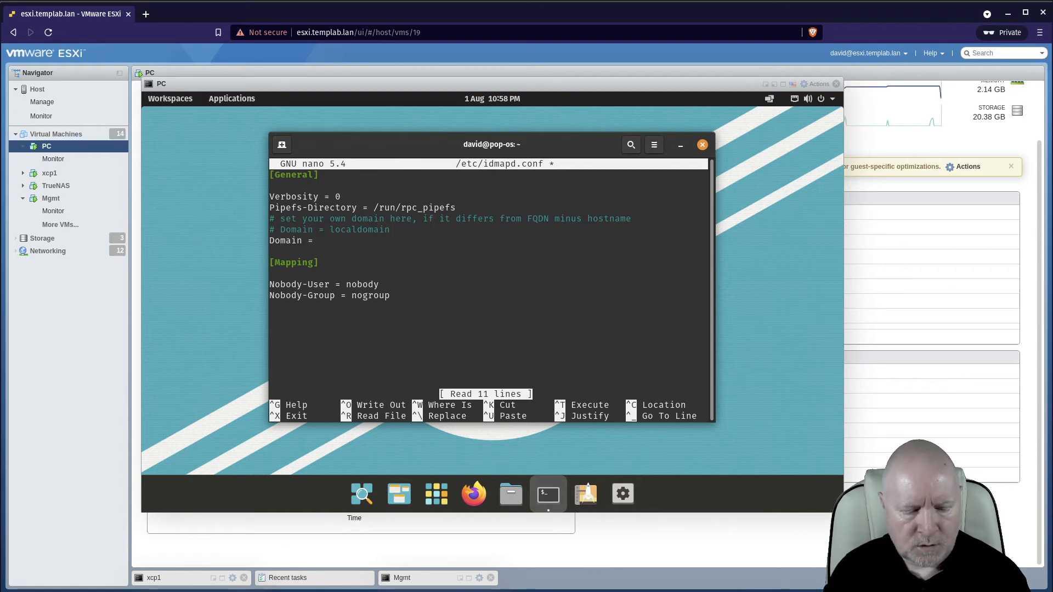
type("templ")
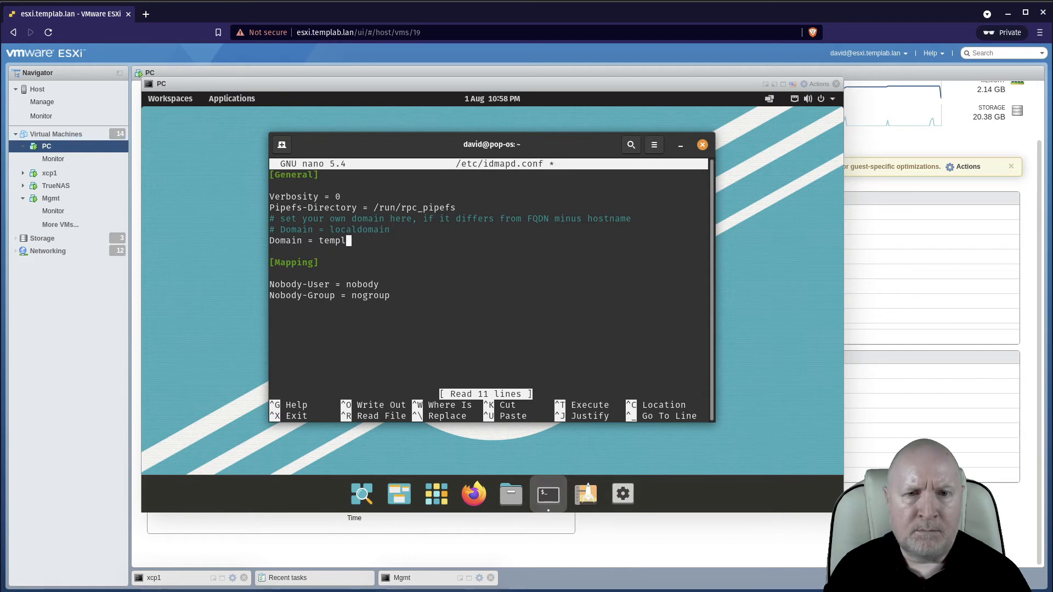
type("ab.al")
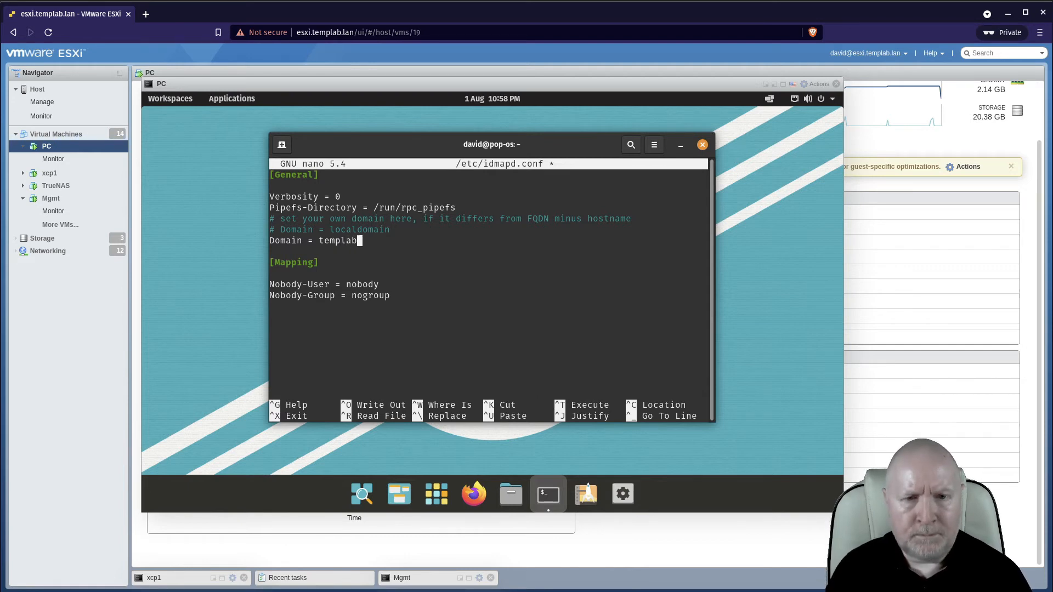
key("BackSpace")
key("BackSpace")
type("lan")
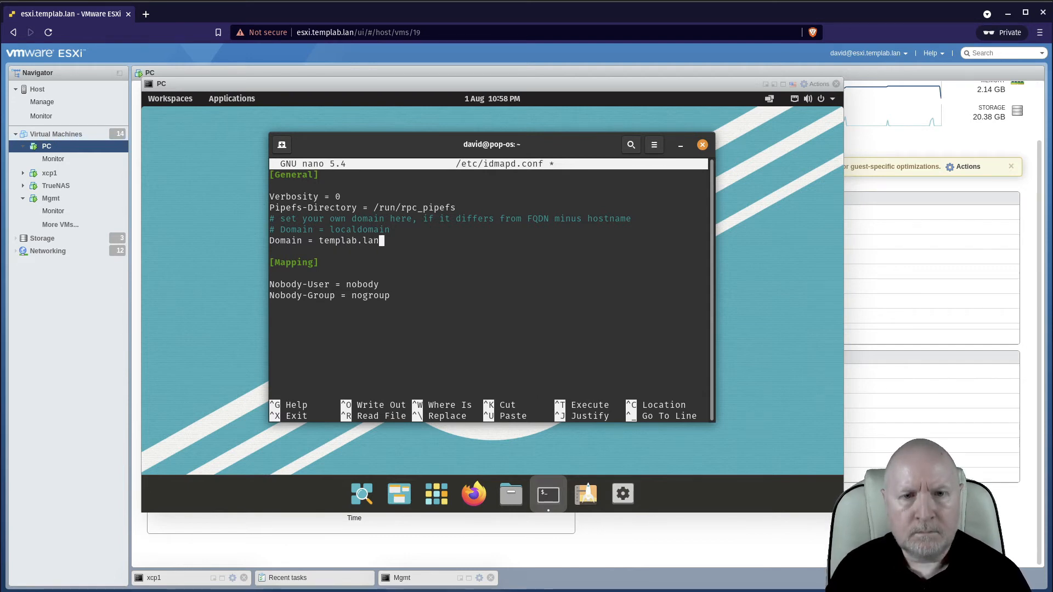
key("Up")
key("Up")
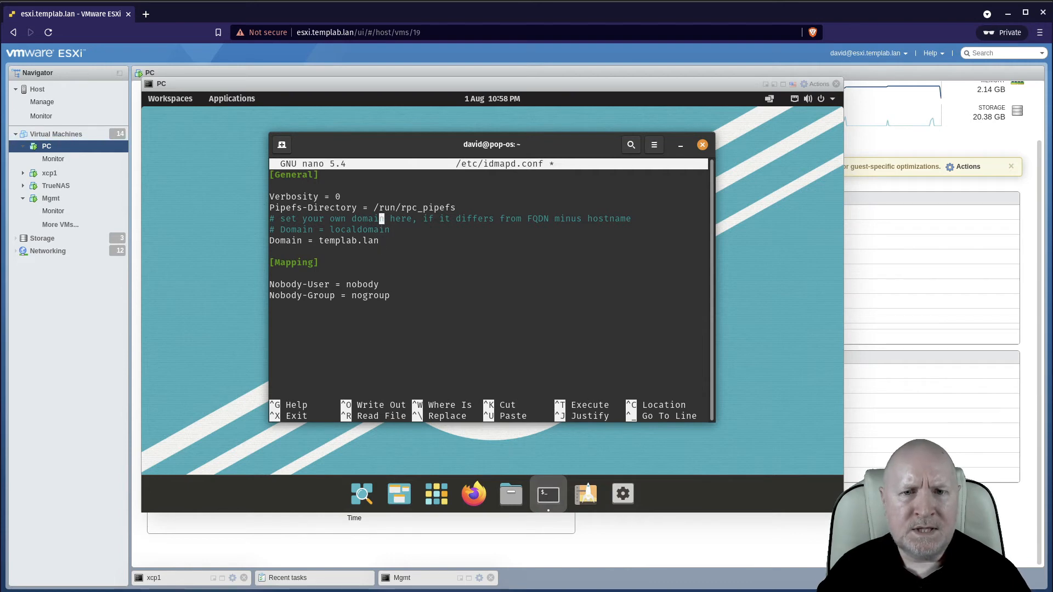
key("Down")
key("Down")
key("Down")
key("Down")
key("Down")
key("Down")
key("Down")
key("Down")
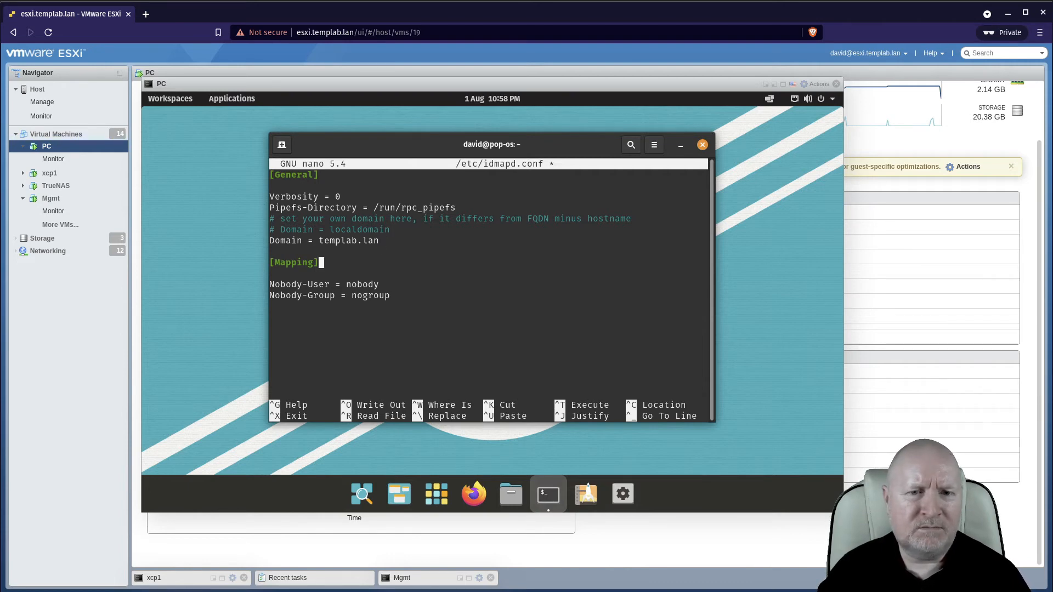
key("Left")
key("Up")
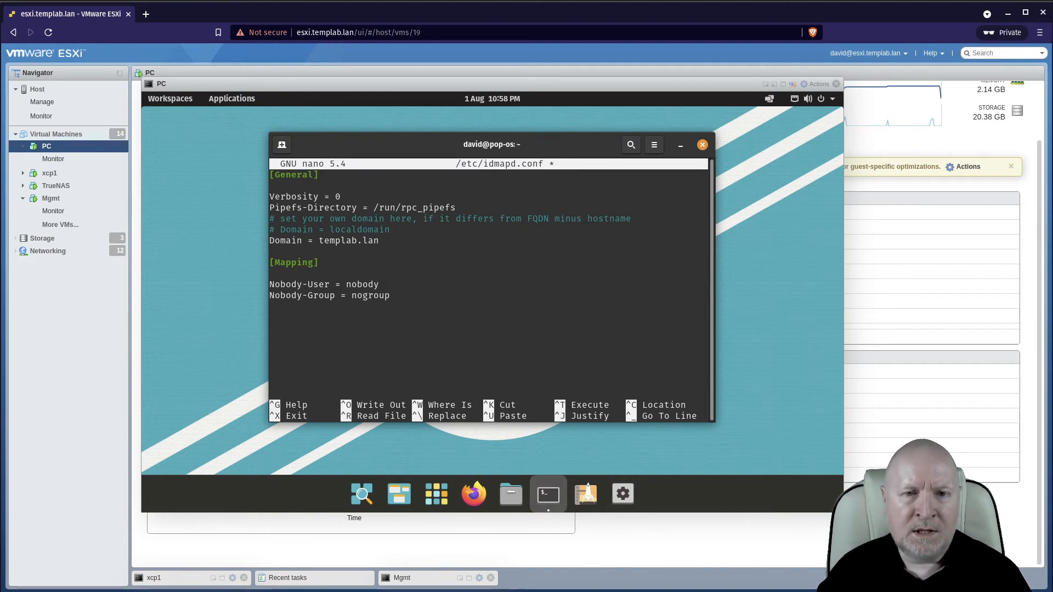
key("Up")
key("Up")
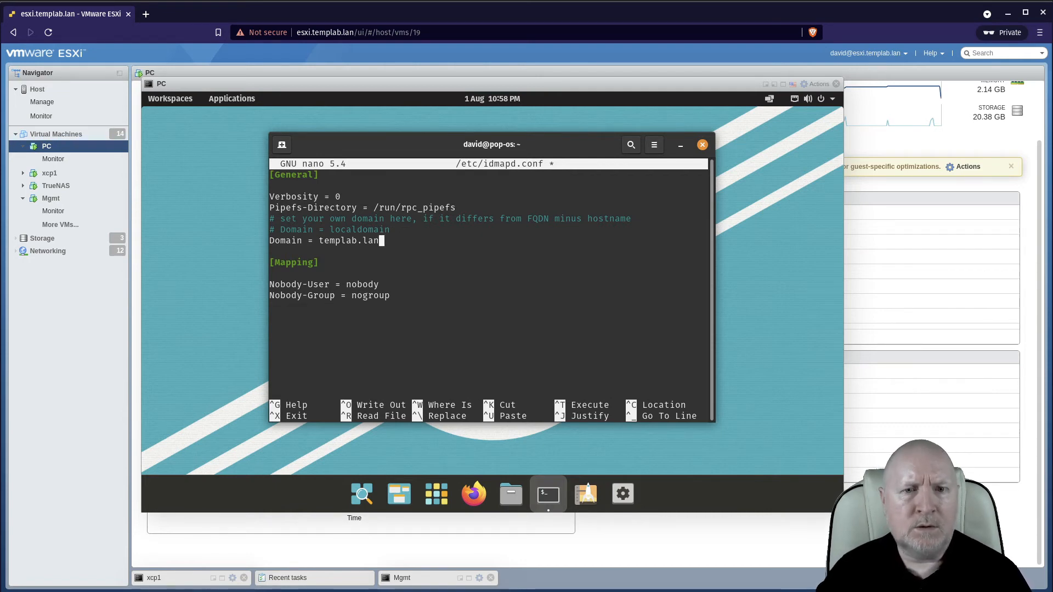
Save the changes to /etc/idmapd.conf and exit nano.
key("ctrl+x")
key("y")
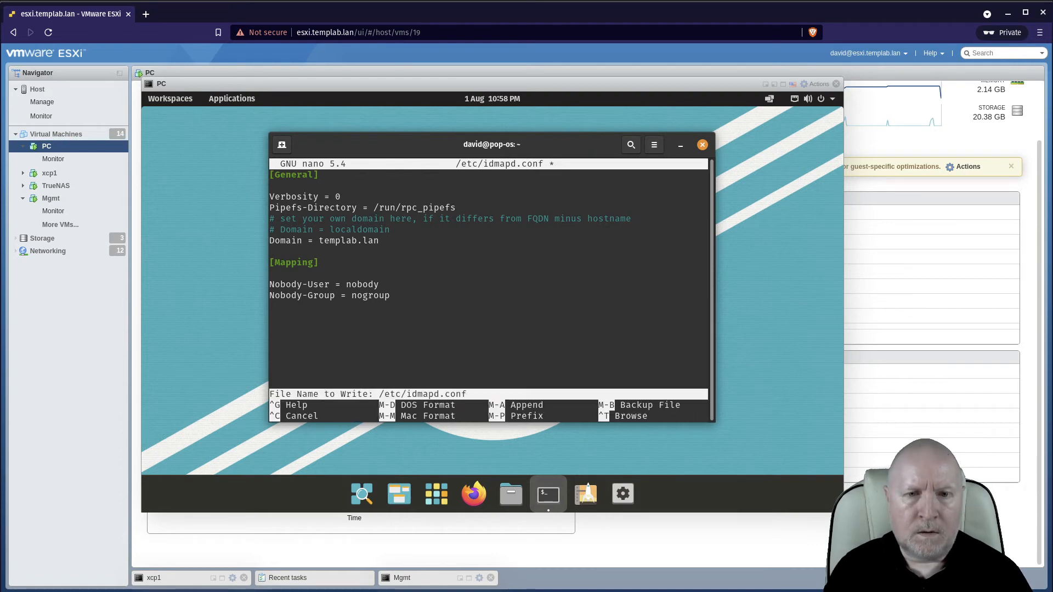
key("Return")
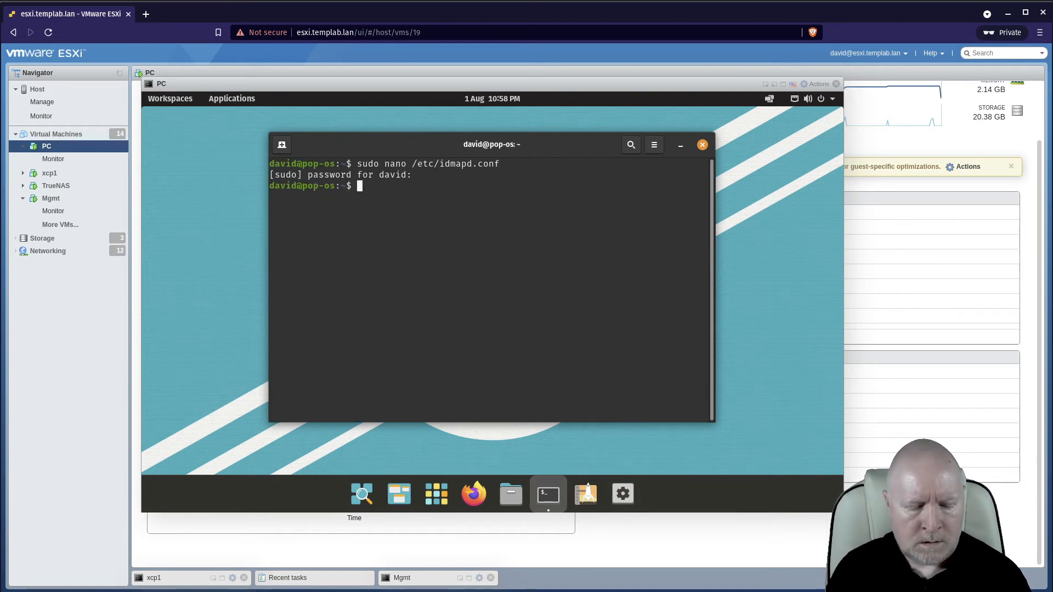
Reboot the PC with sudo reboot from the terminal.
type("sudo reboot")
key("Return")
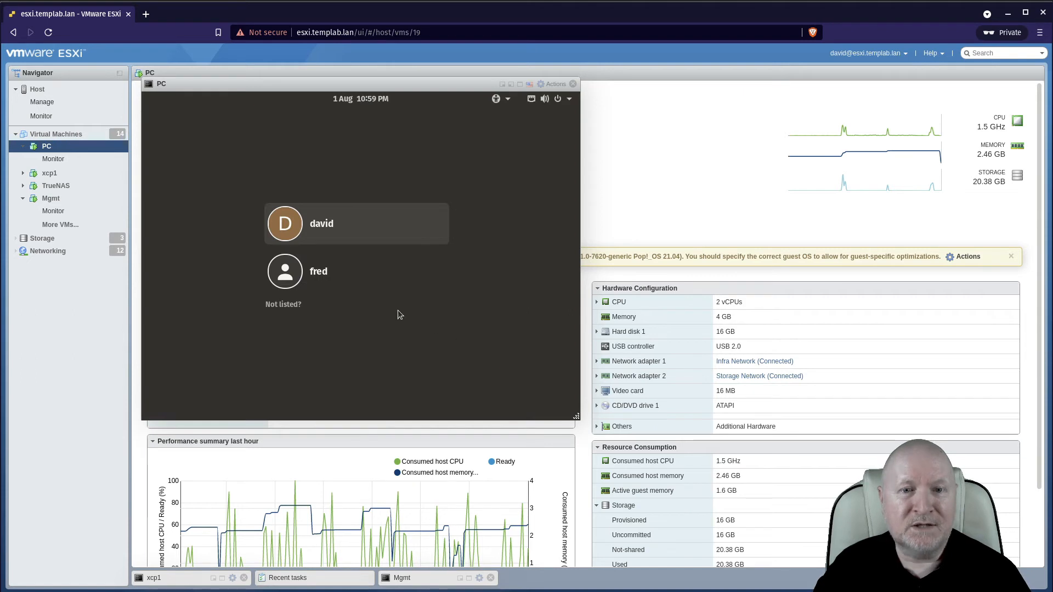
Sign in to the fred account on the PC by entering its password.
left_click(335, 272)
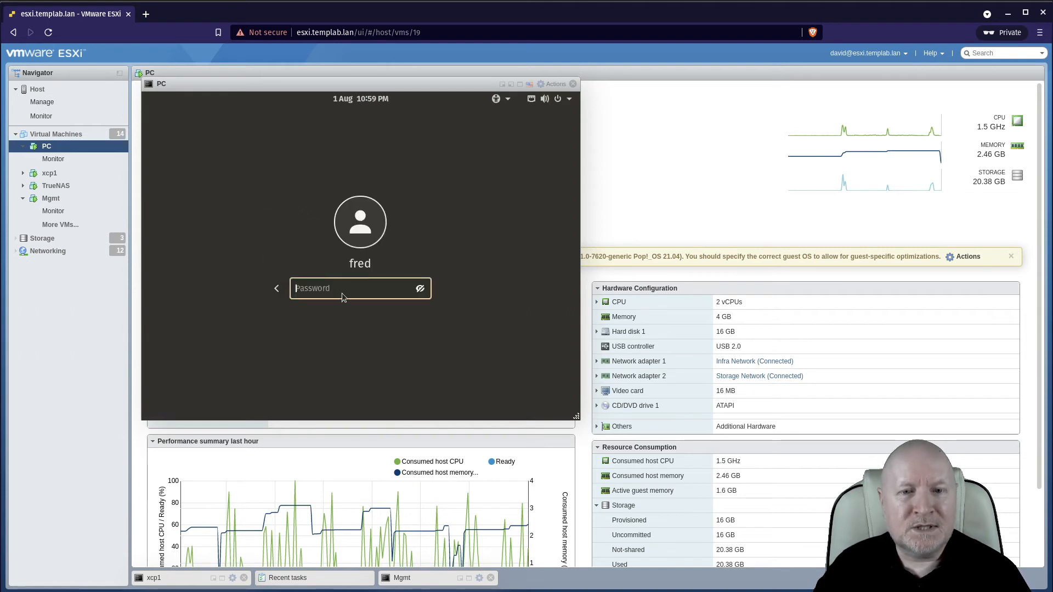
type("******")
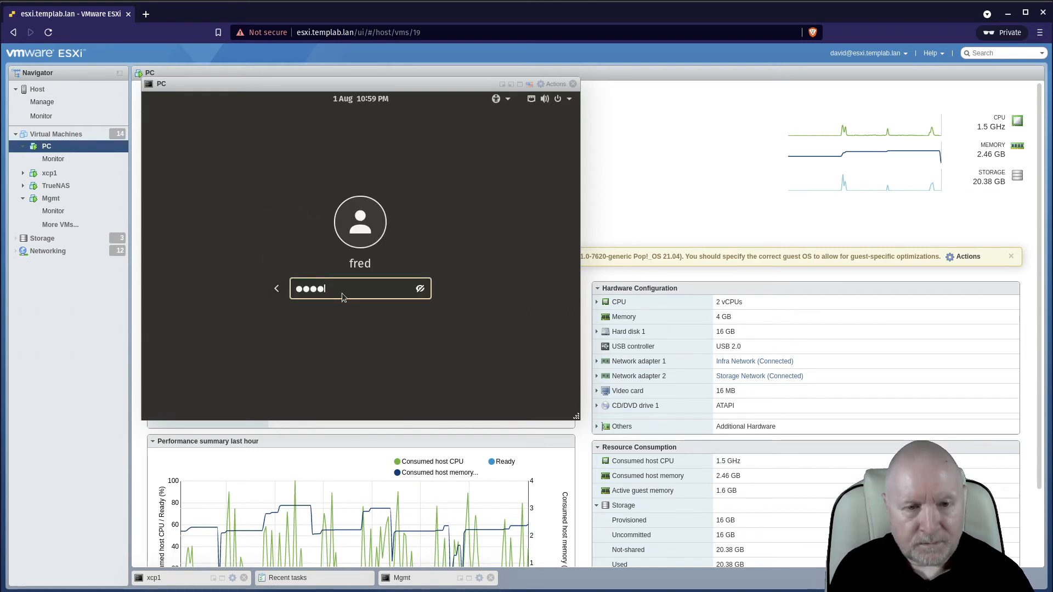
type("****")
key("Return")
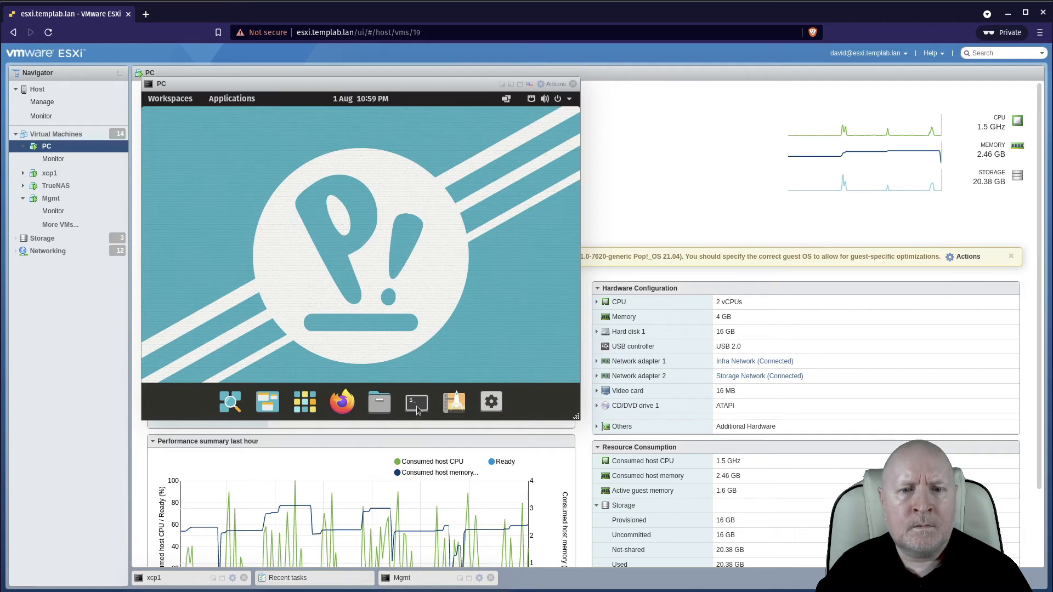
Open a terminal, change to /nfs/ISOS and list its files in long format to check ownership.
left_click(405, 403)
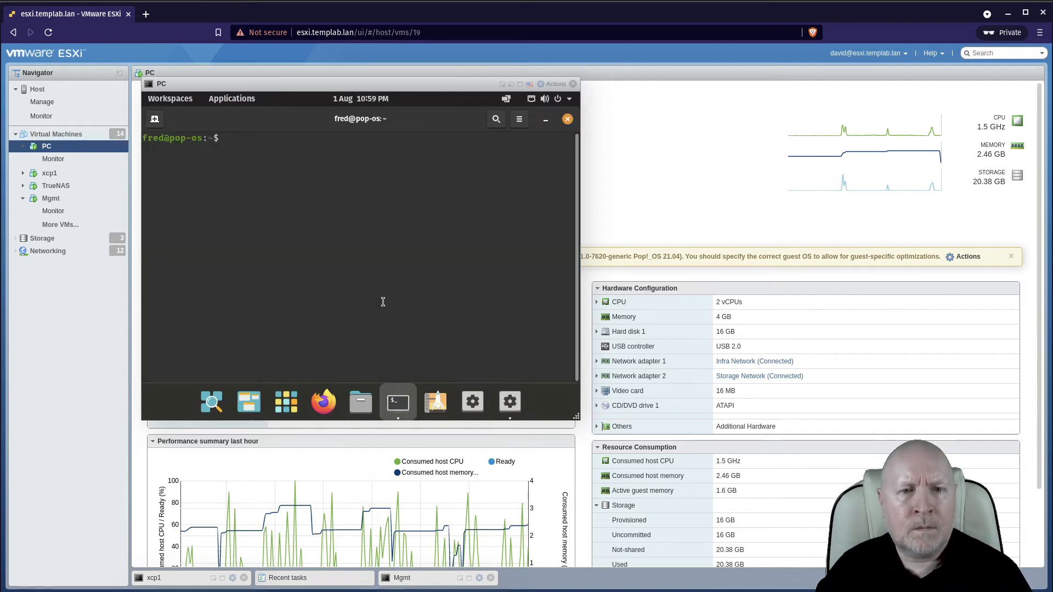
type("cd /")
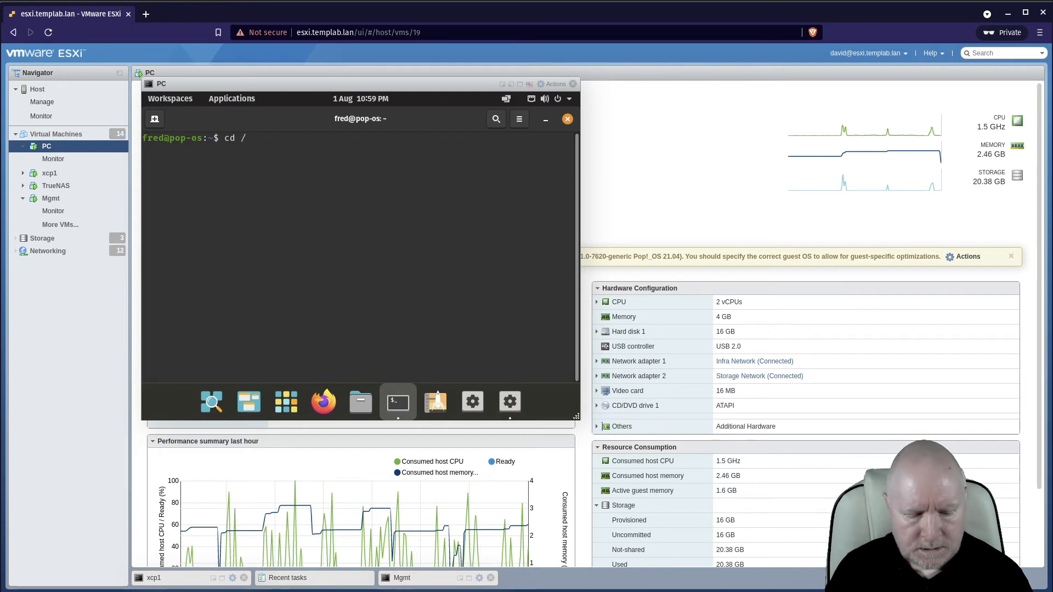
type("nfs.")
key("BackSpace")
type("?")
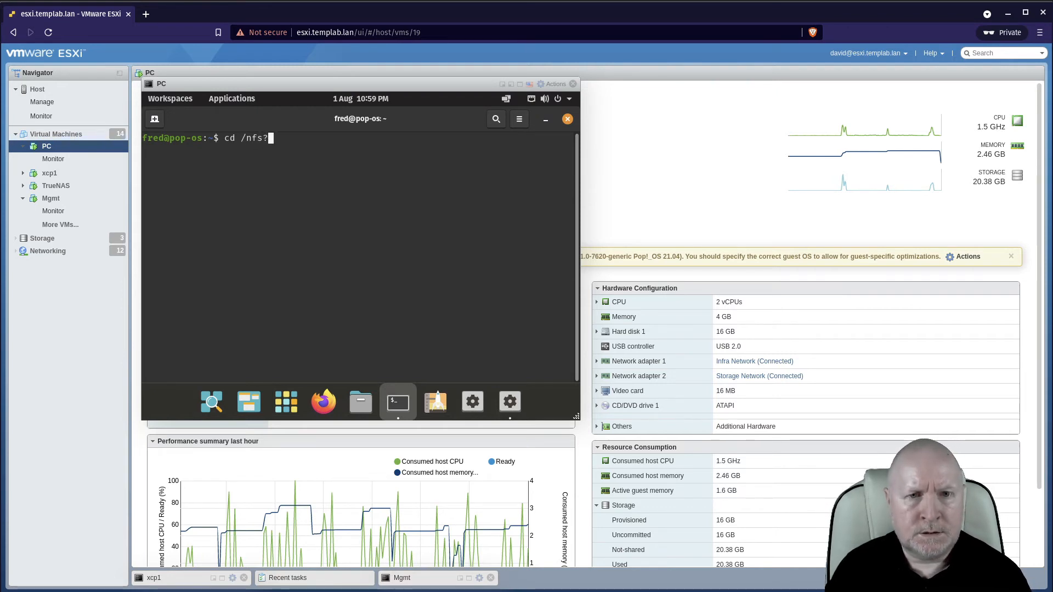
key("BackSpace")
type("/ISOS")
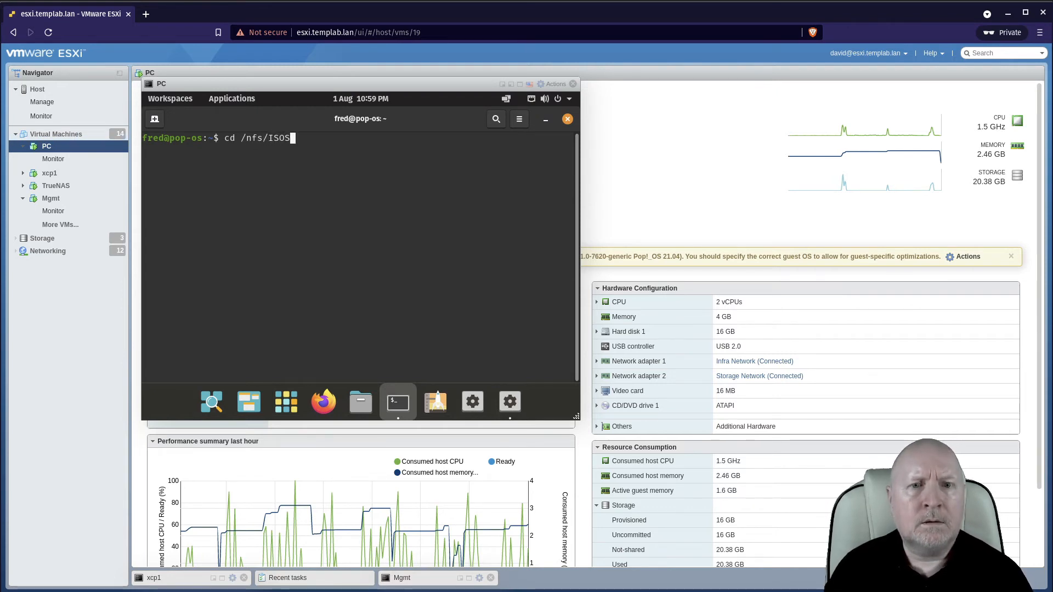
key("Return")
type("ls -l")
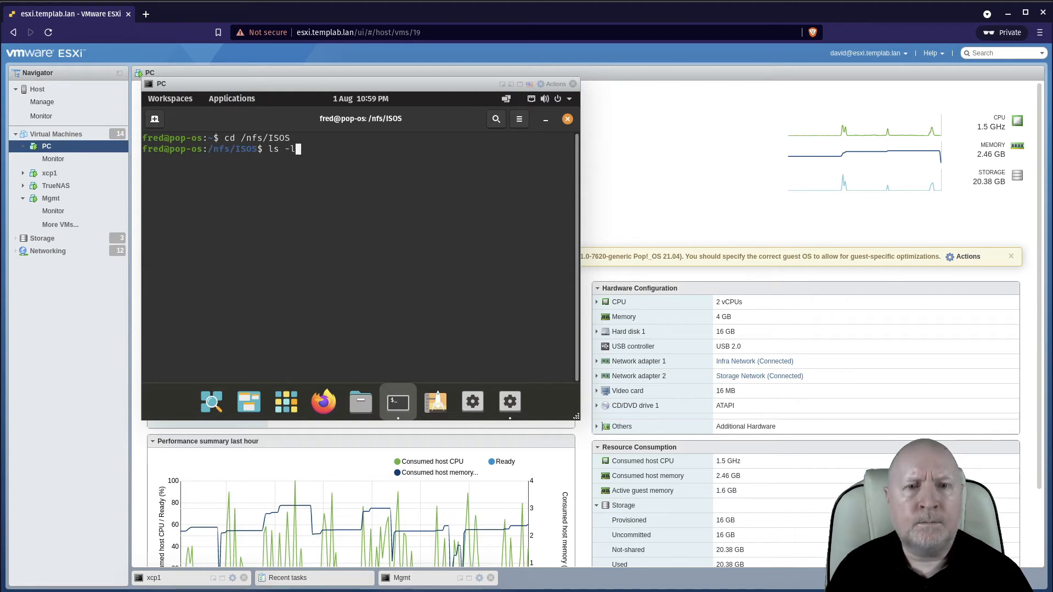
key("Return")
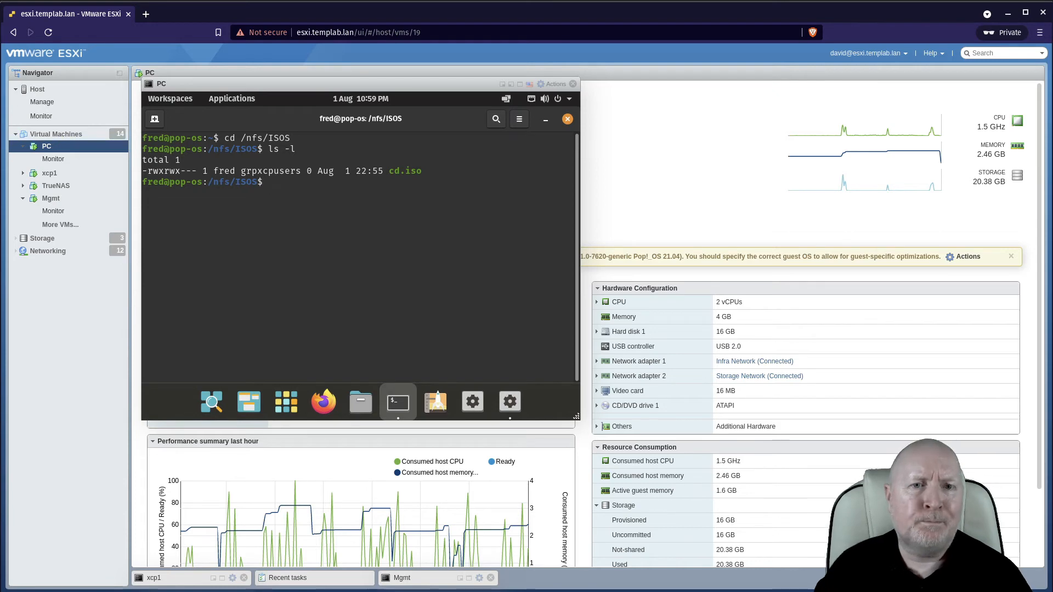
Switch to the Mgmt VM and view the ISOs storage disks in Xen Orchestra.
left_click(469, 581)
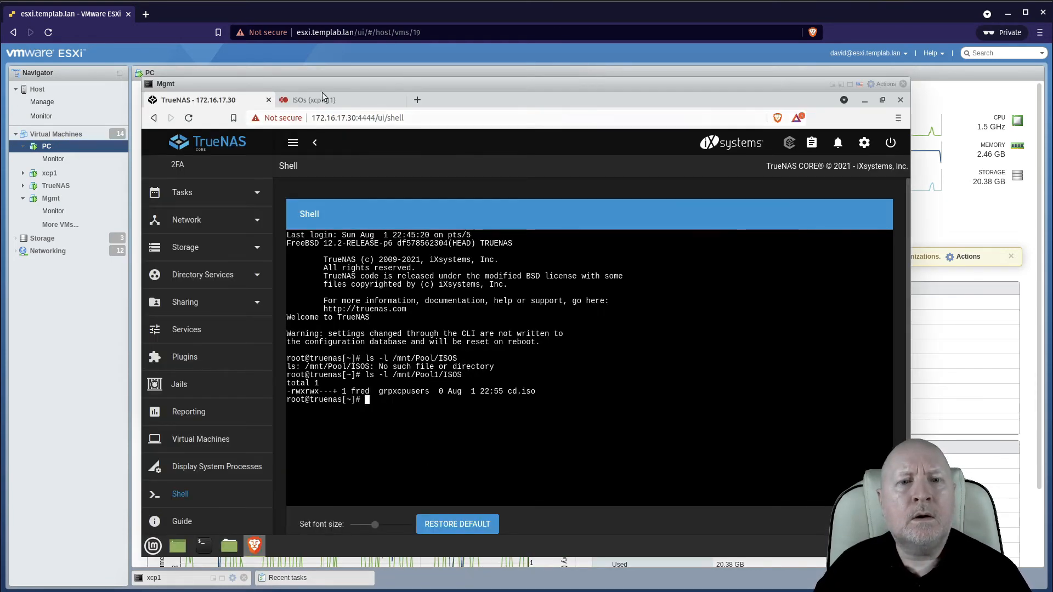
left_click(322, 99)
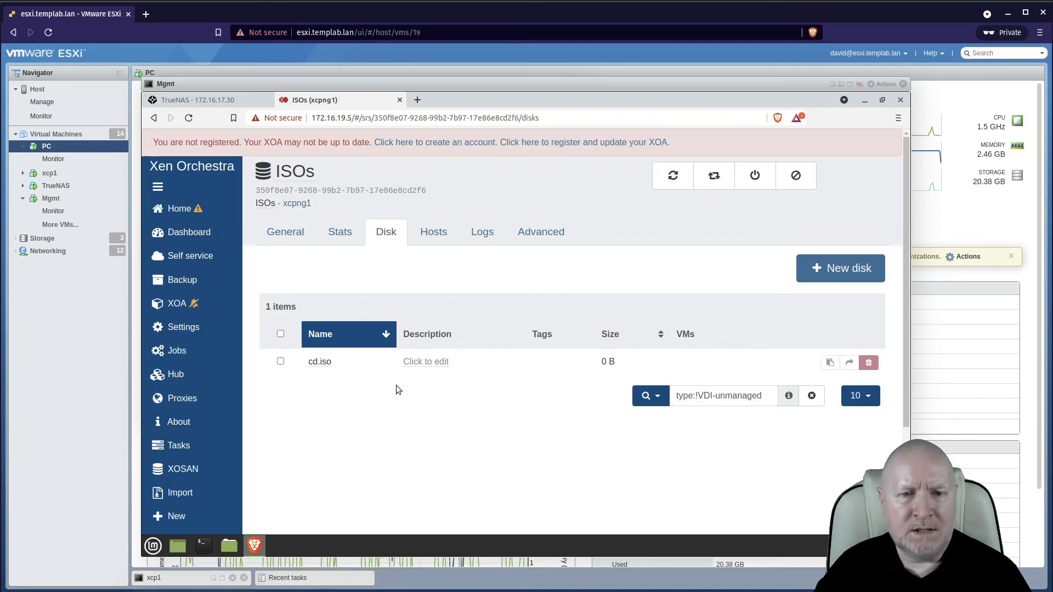
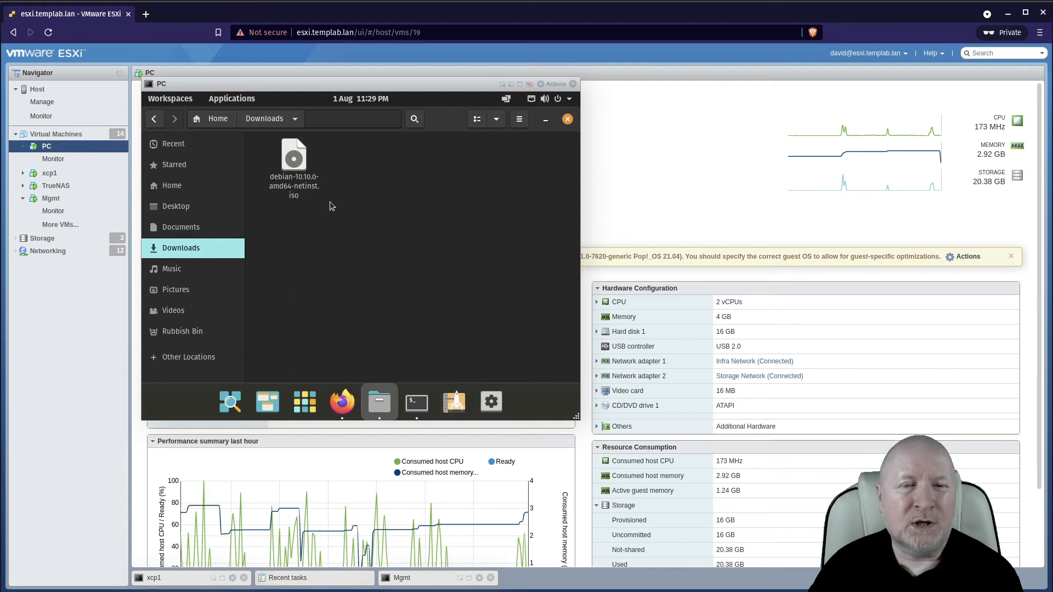
Copy debian-10.10.0-amd64-netinst.iso from Downloads and paste it into the /nfs/ISOS folder.
right_click(294, 159)
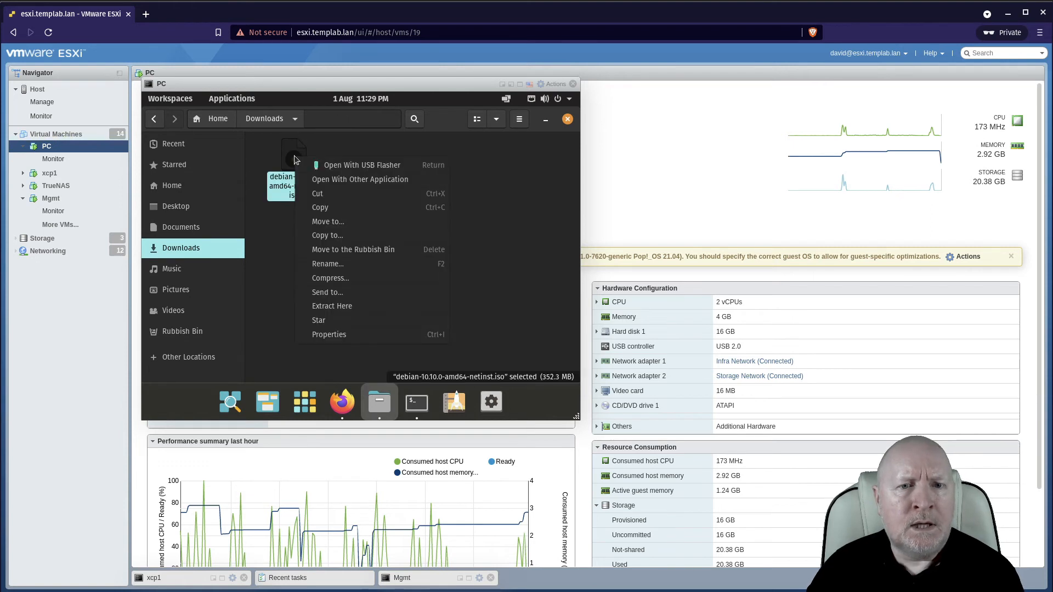
left_click(320, 207)
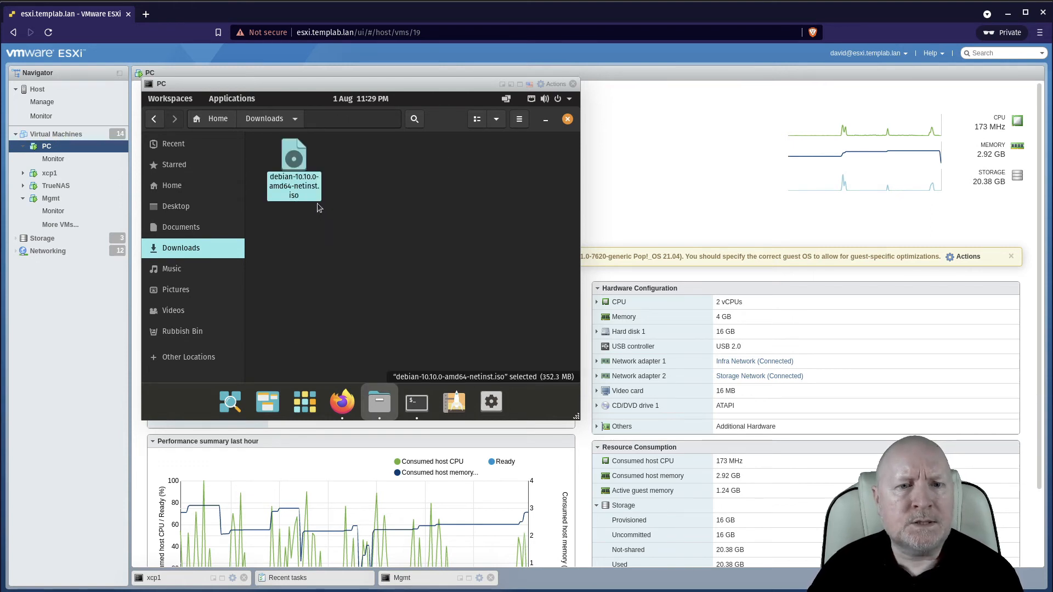
left_click(194, 360)
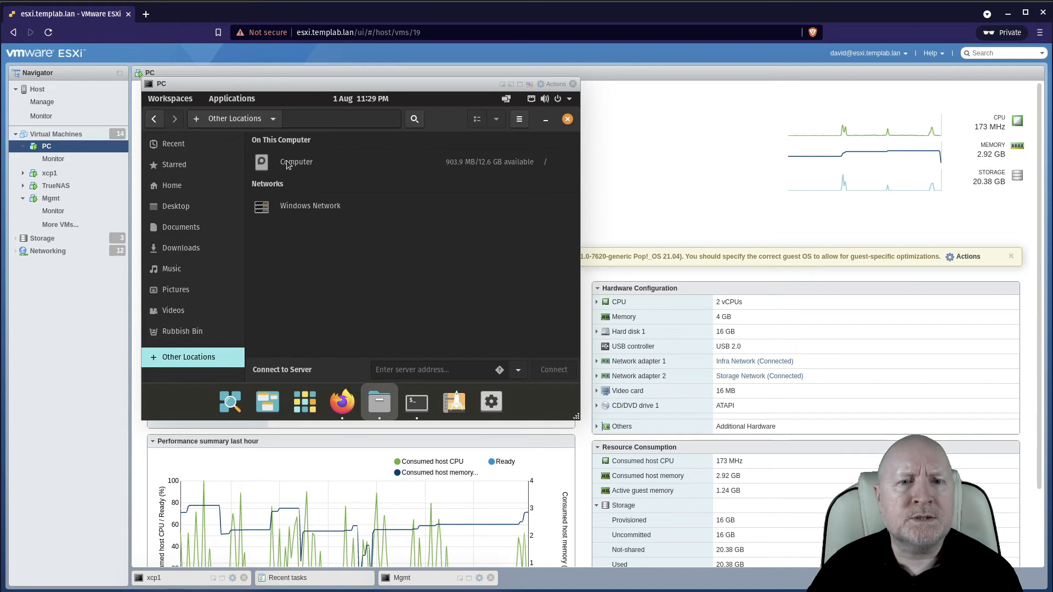
left_click(288, 164)
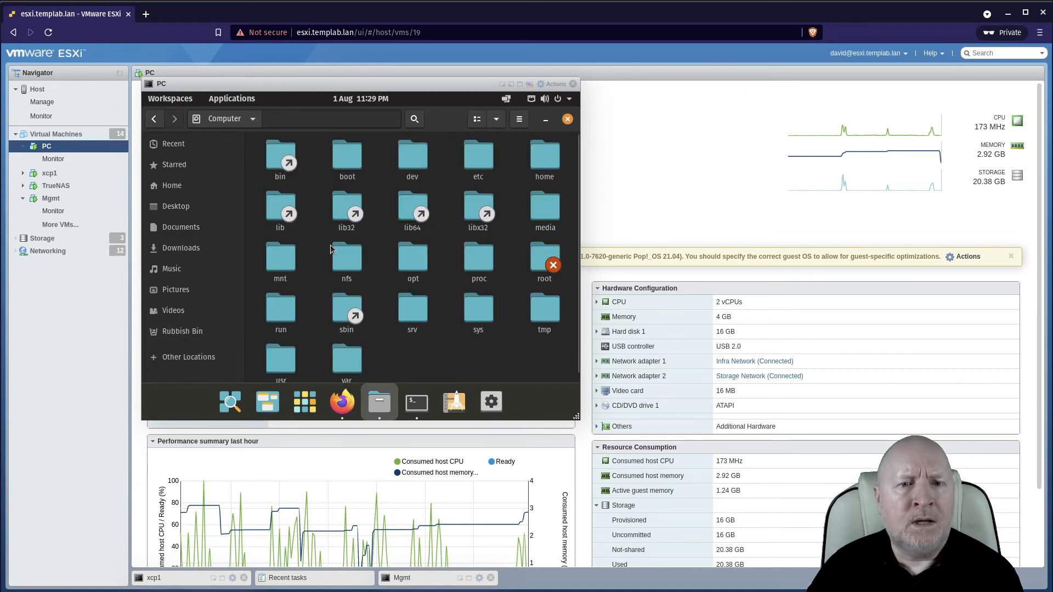
double_click(355, 260)
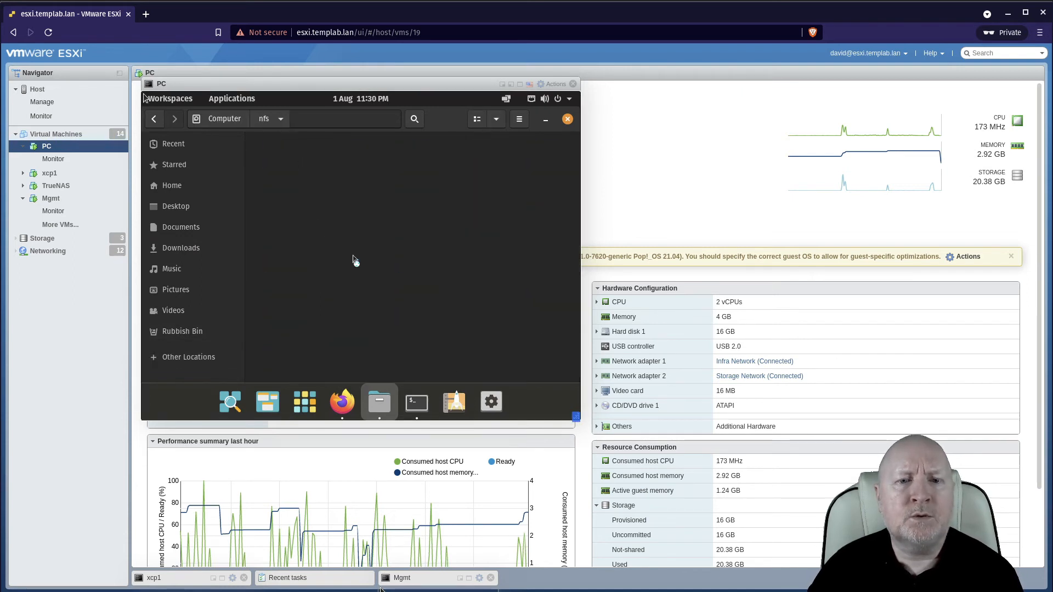
double_click(296, 181)
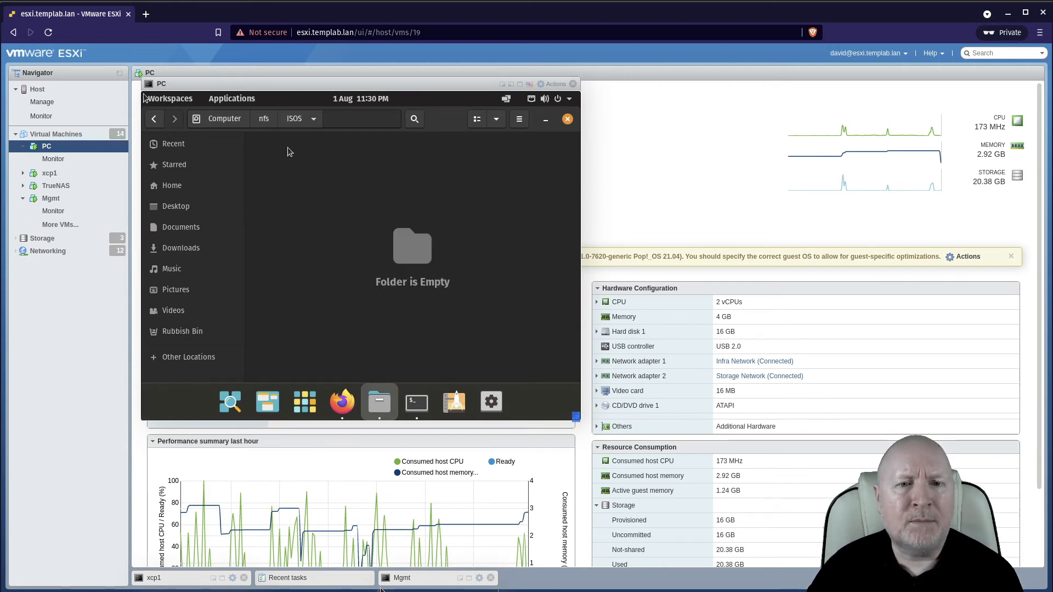
right_click(287, 147)
left_click(314, 185)
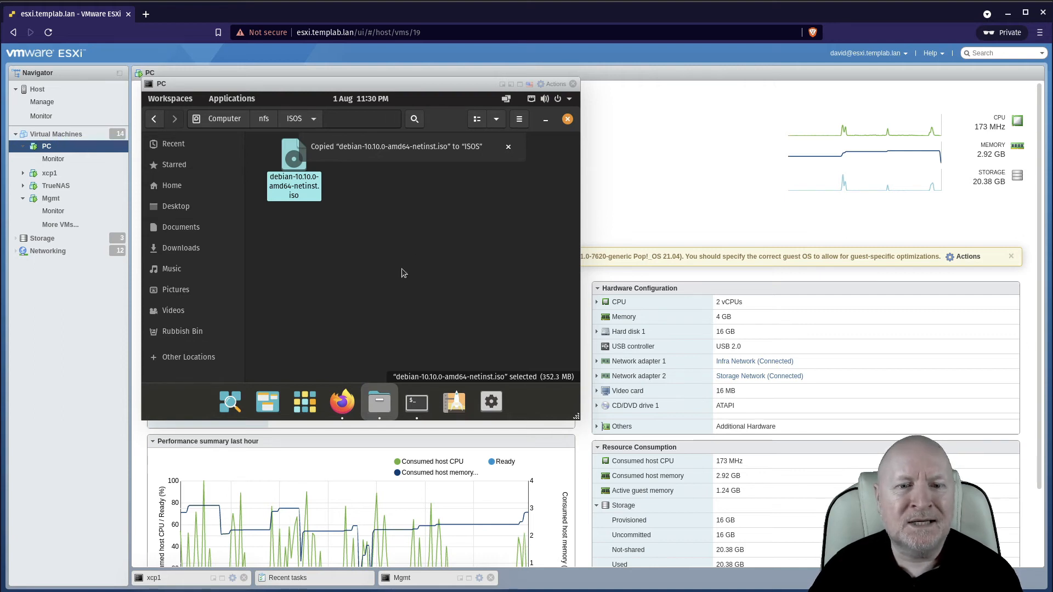
In Xen Orchestra on the Mgmt VM, rescan the ISOs storage and open its disk list.
left_click(467, 576)
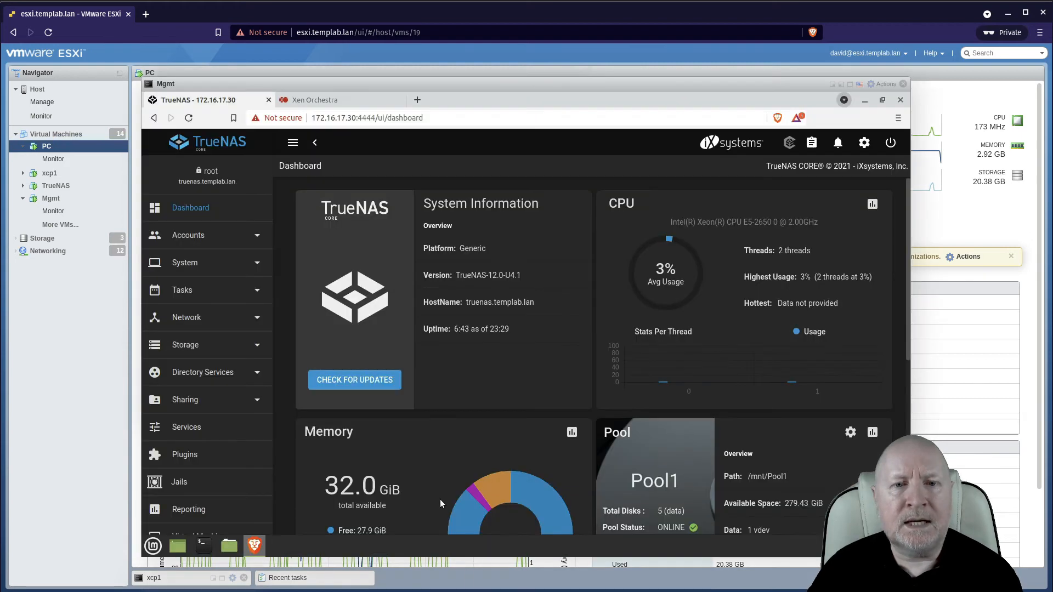
left_click(370, 104)
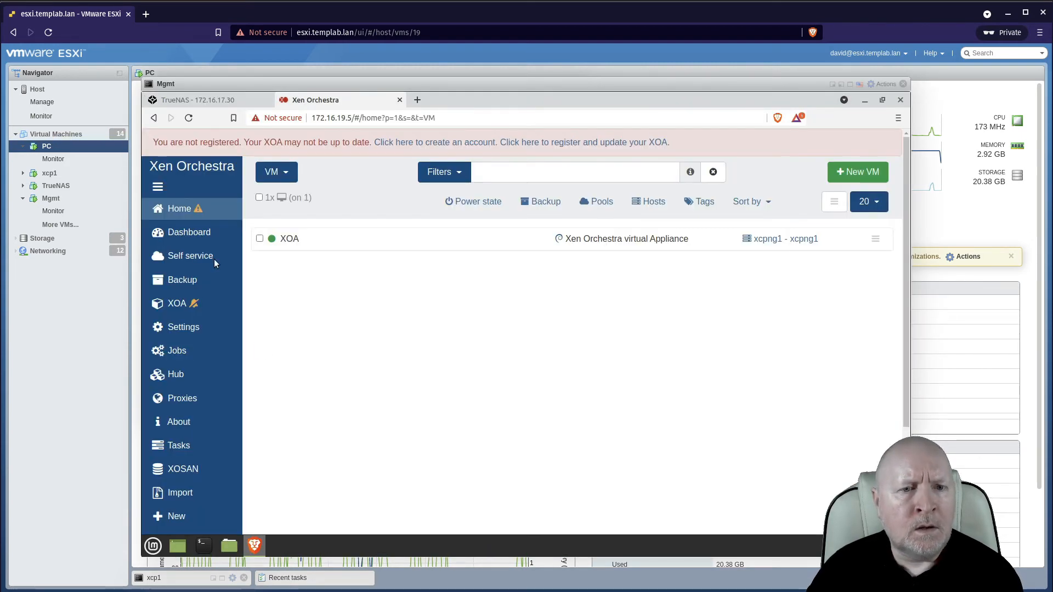
mouse_move(206, 211)
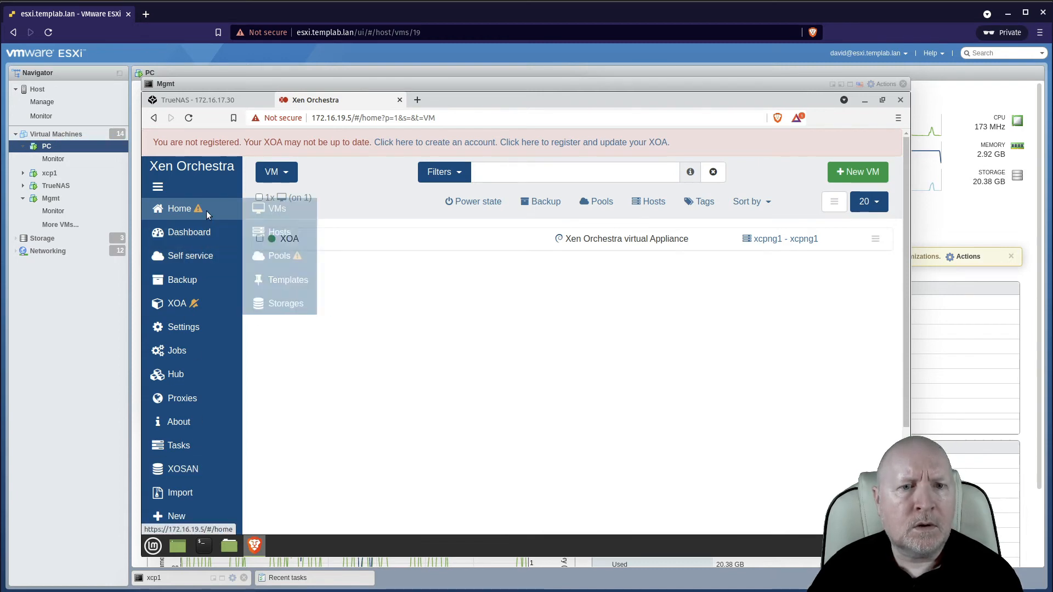
left_click(271, 304)
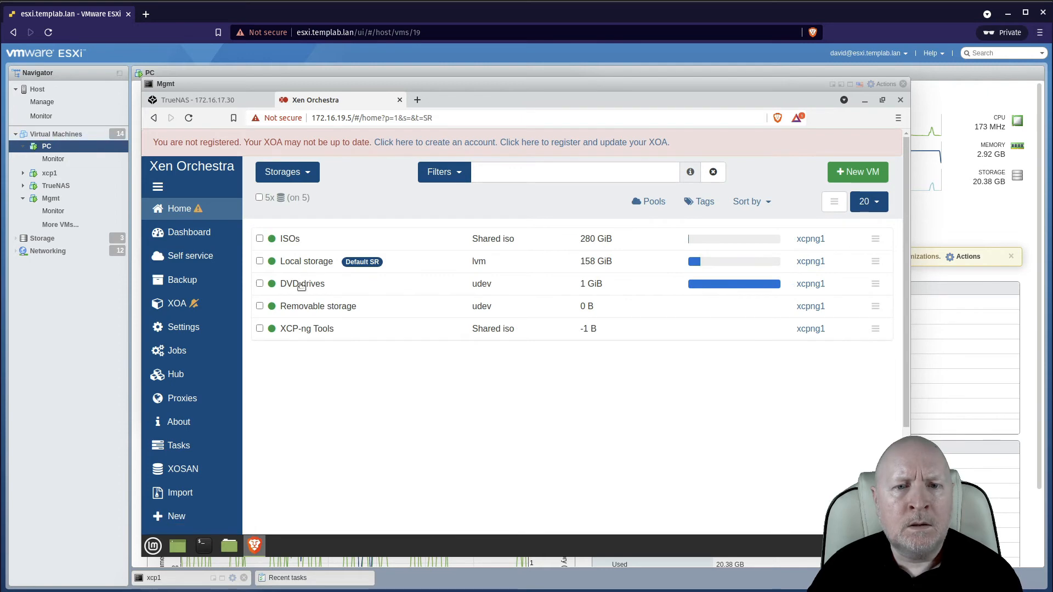
left_click(260, 239)
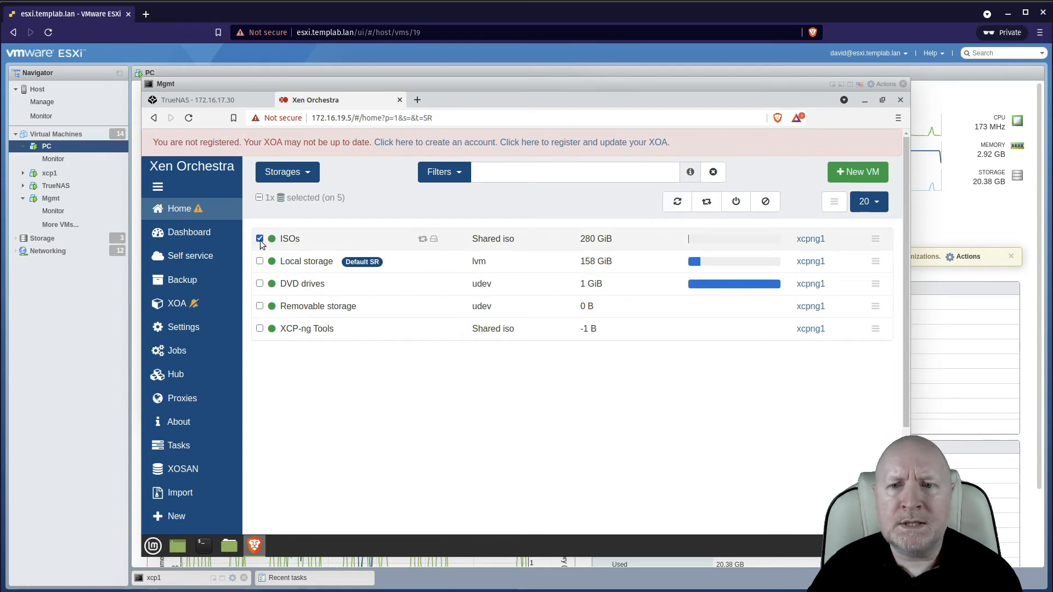
left_click(675, 204)
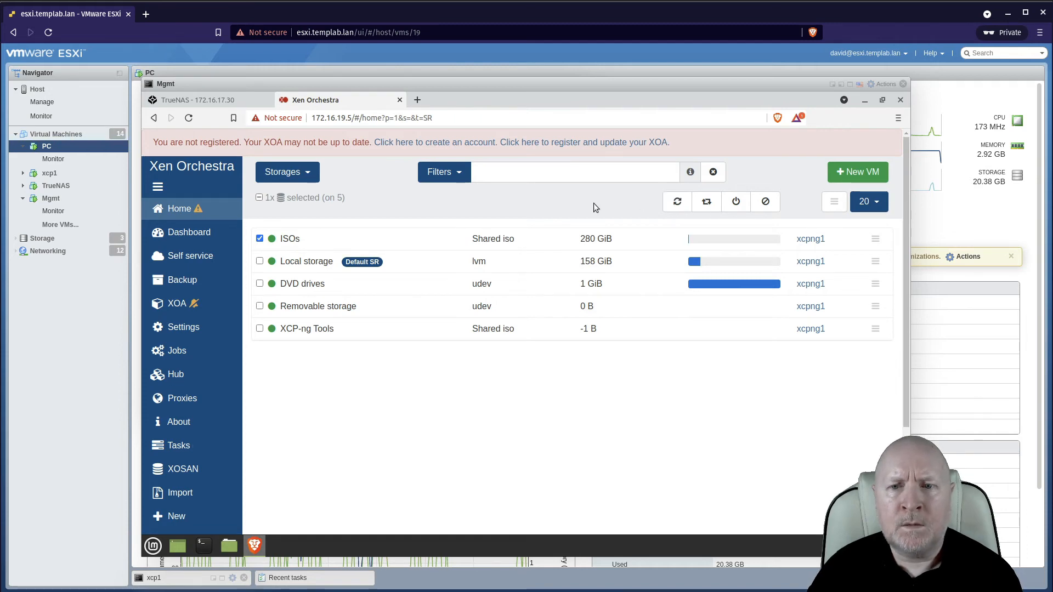
left_click(289, 241)
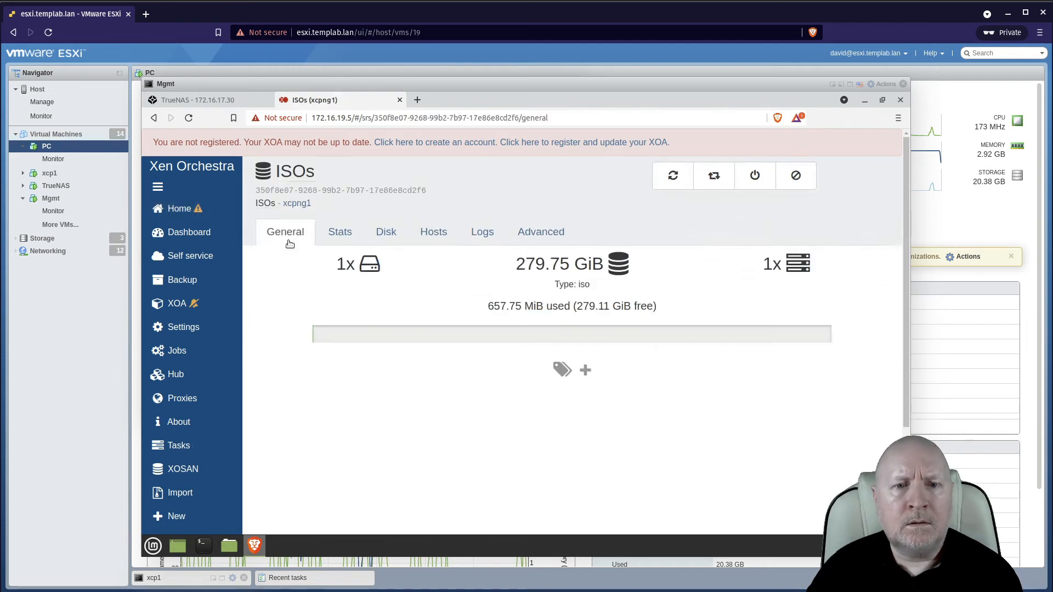
left_click(386, 231)
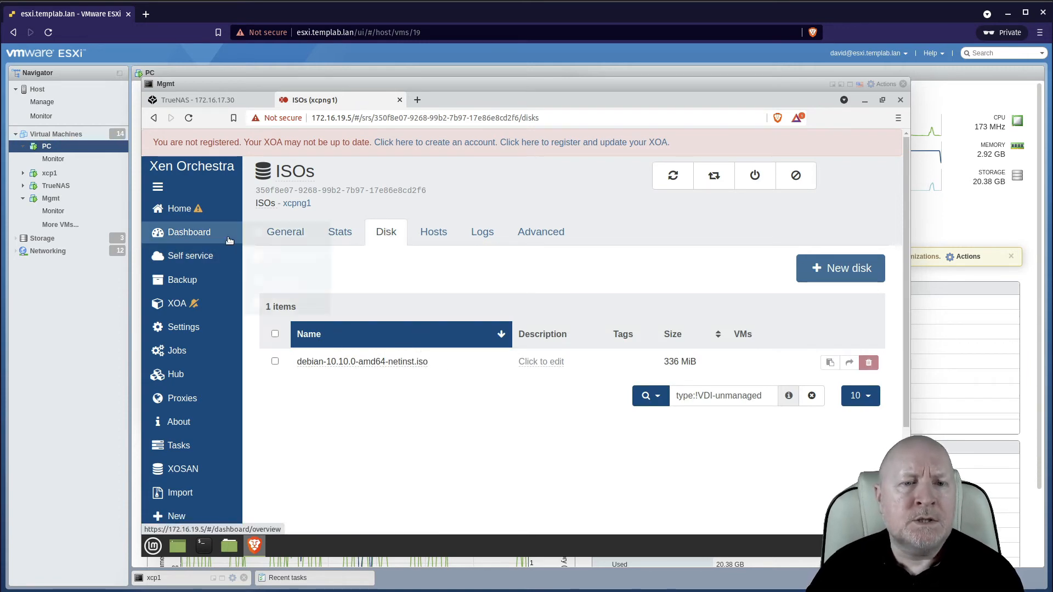
Start a new VM on pool xcpng1 from the Debian Buster 10 template and name it deb10.
mouse_move(193, 521)
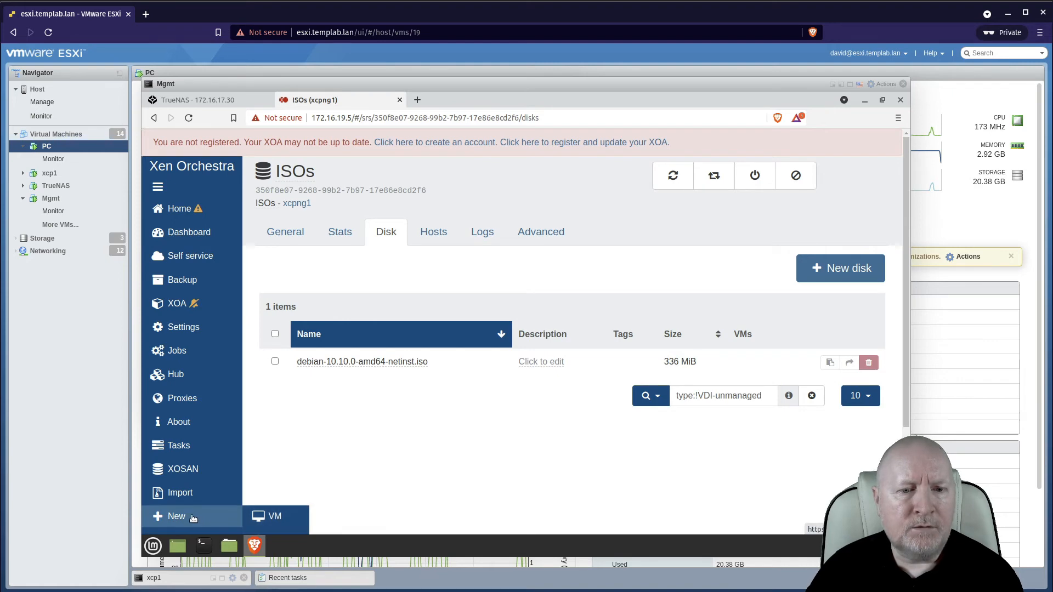
left_click(274, 516)
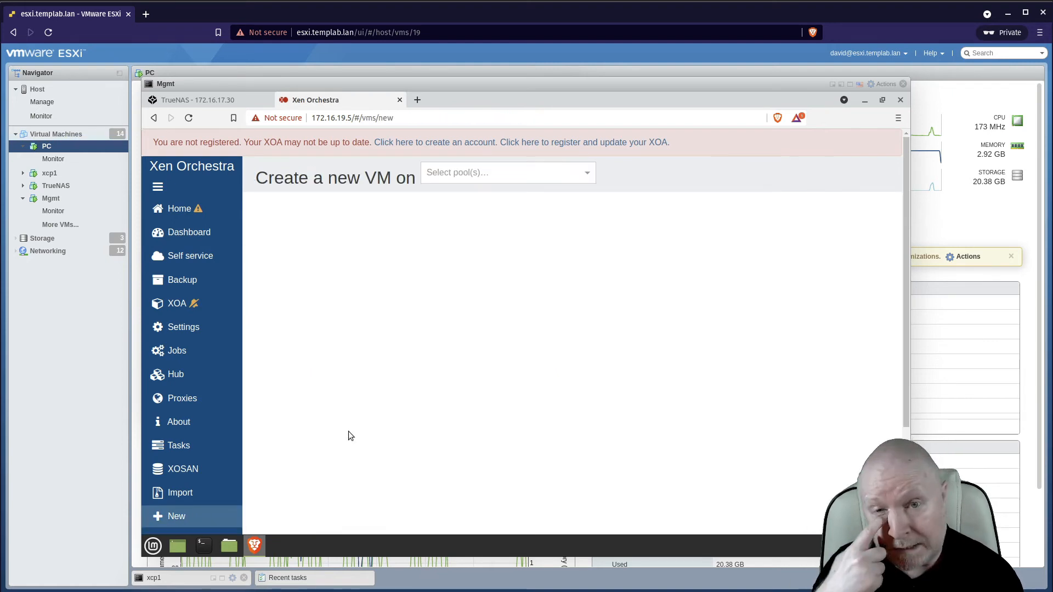
left_click(531, 163)
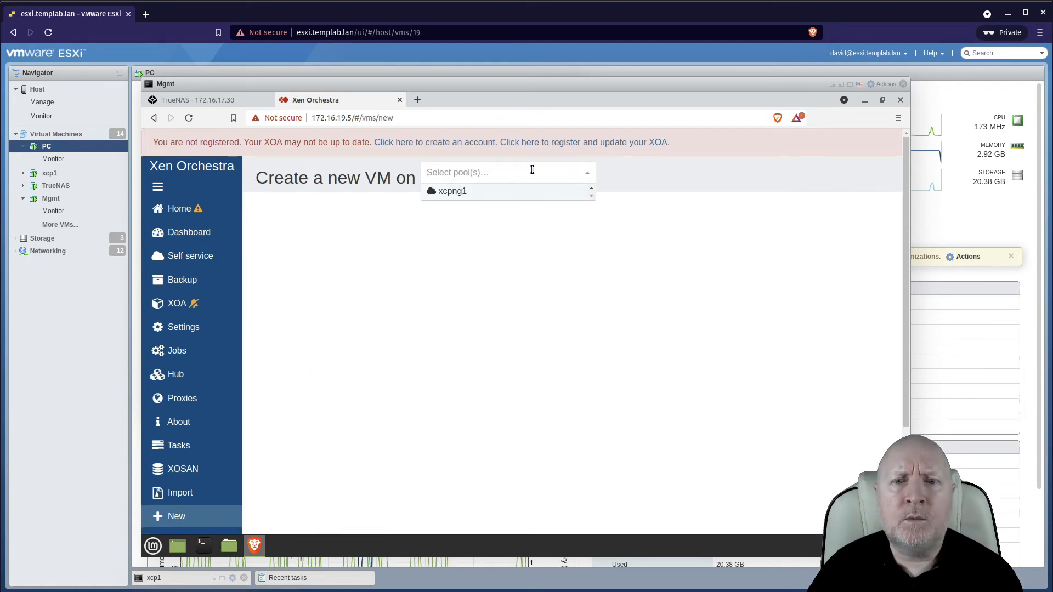
left_click(457, 193)
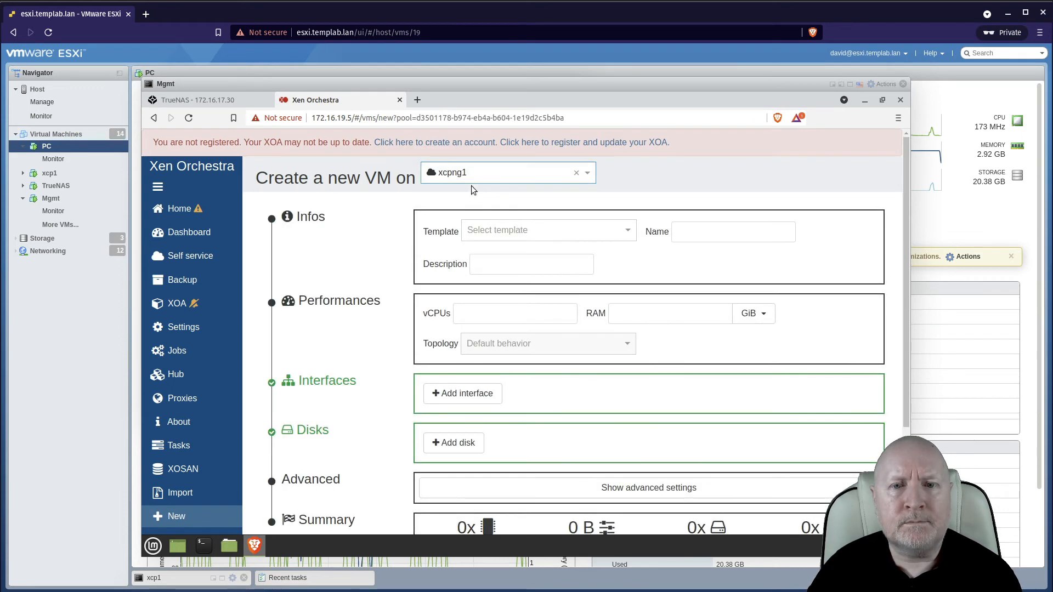
left_click(501, 229)
type("debi")
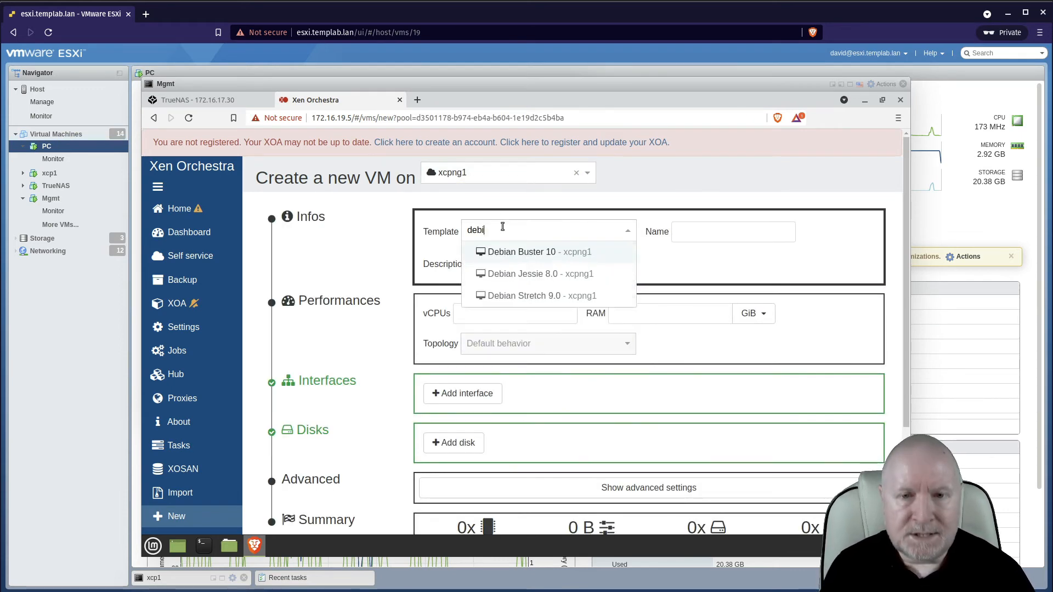
left_click(520, 253)
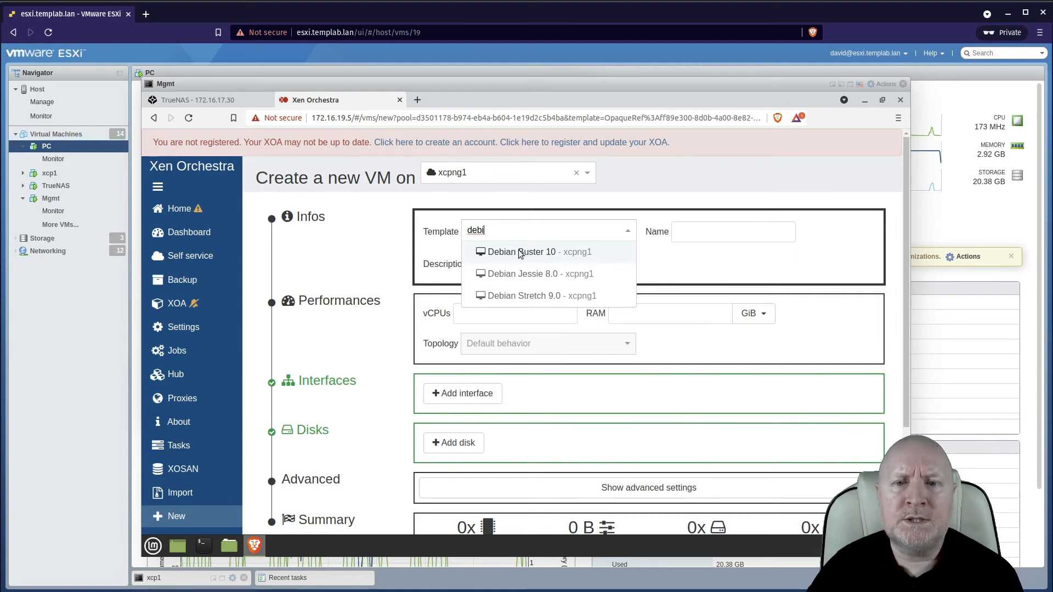
left_click_drag(762, 233, 639, 229)
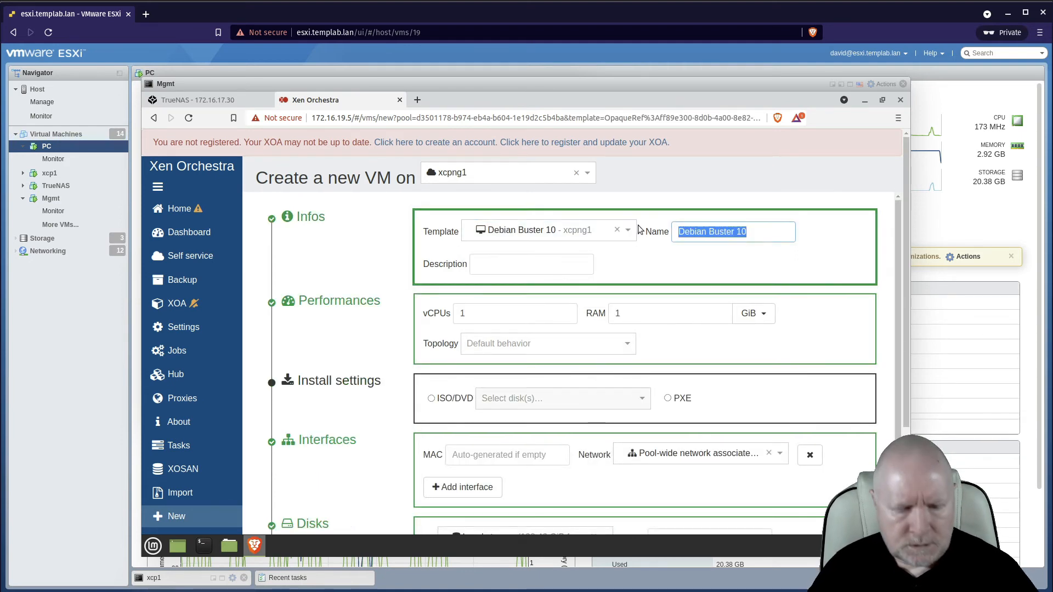
type("deb10")
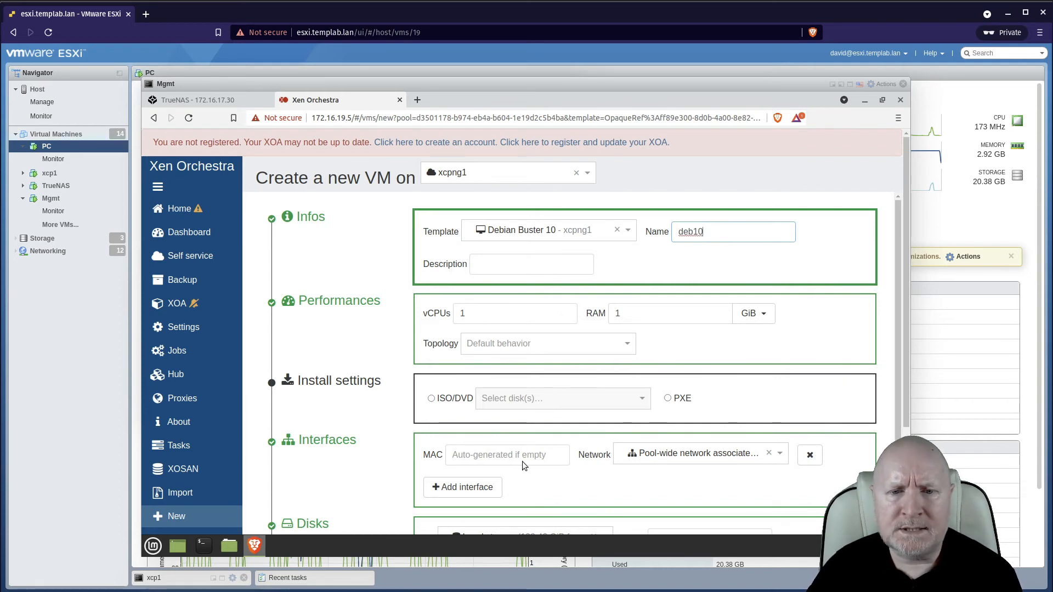
Set the install source to ISO/DVD with debian-10.10.0-amd64-netinst.iso and create the VM.
left_click(432, 399)
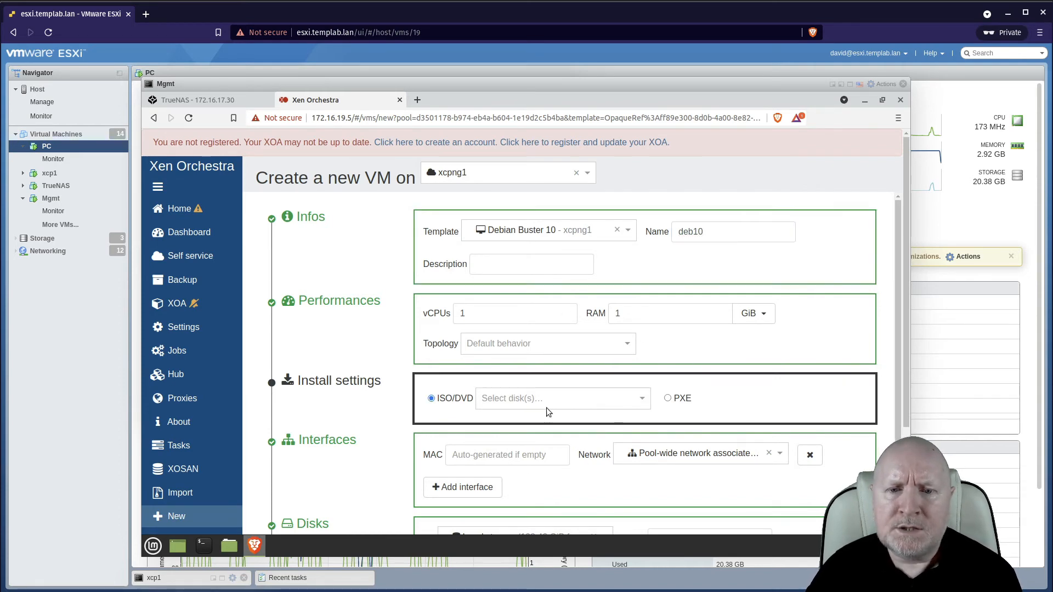
left_click(551, 407)
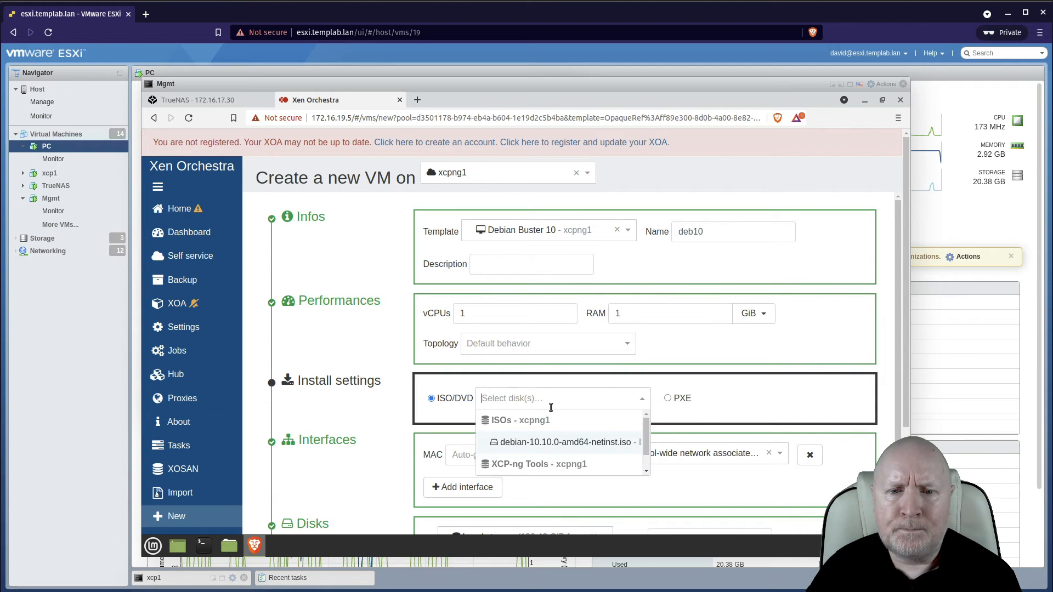
left_click(540, 443)
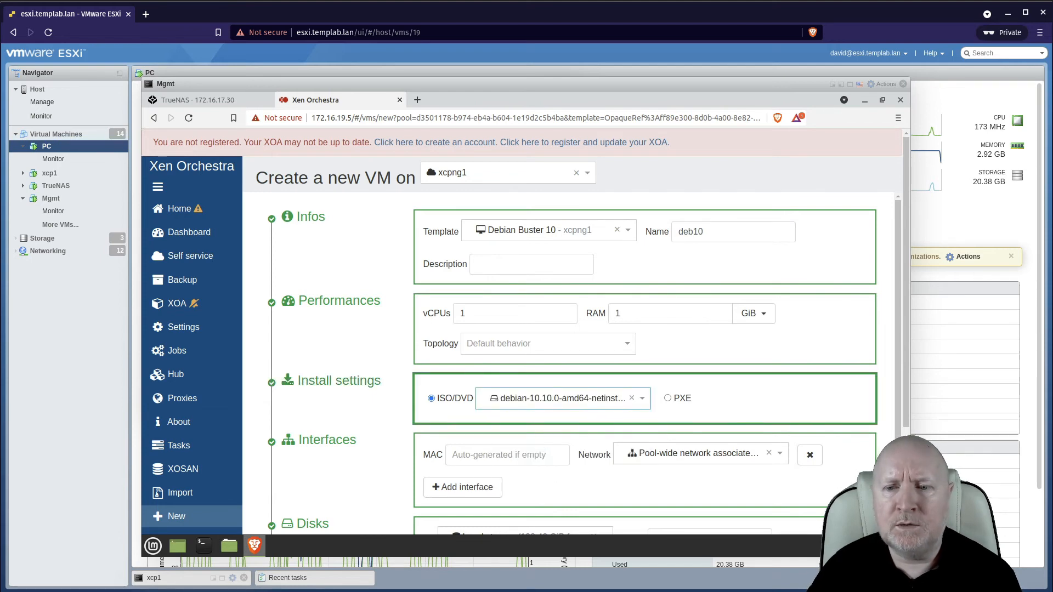
scroll(571, 329, "down", 3)
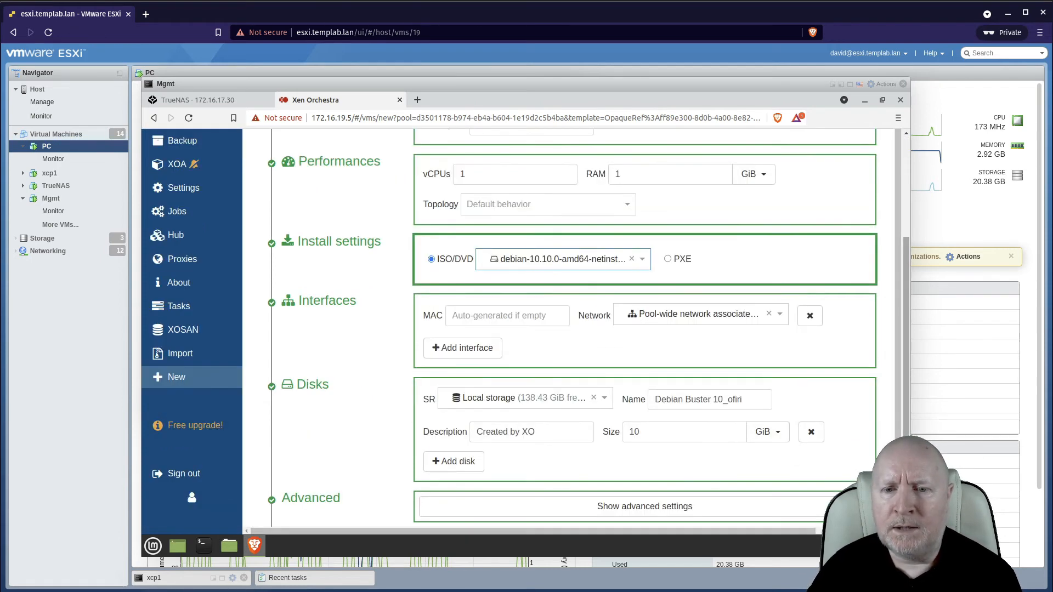
scroll(788, 505, "down", 2)
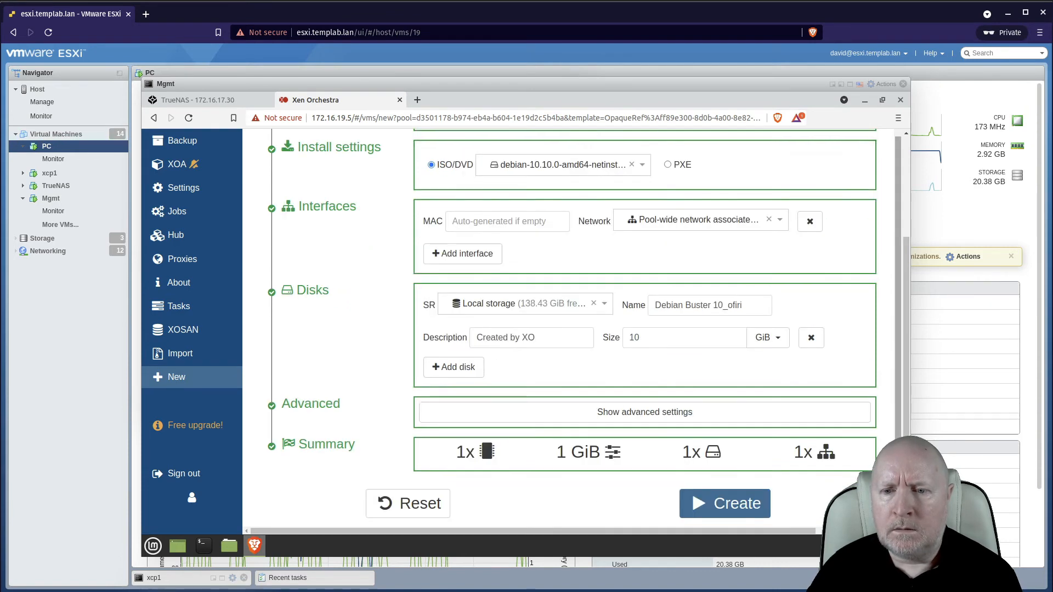
left_click(762, 503)
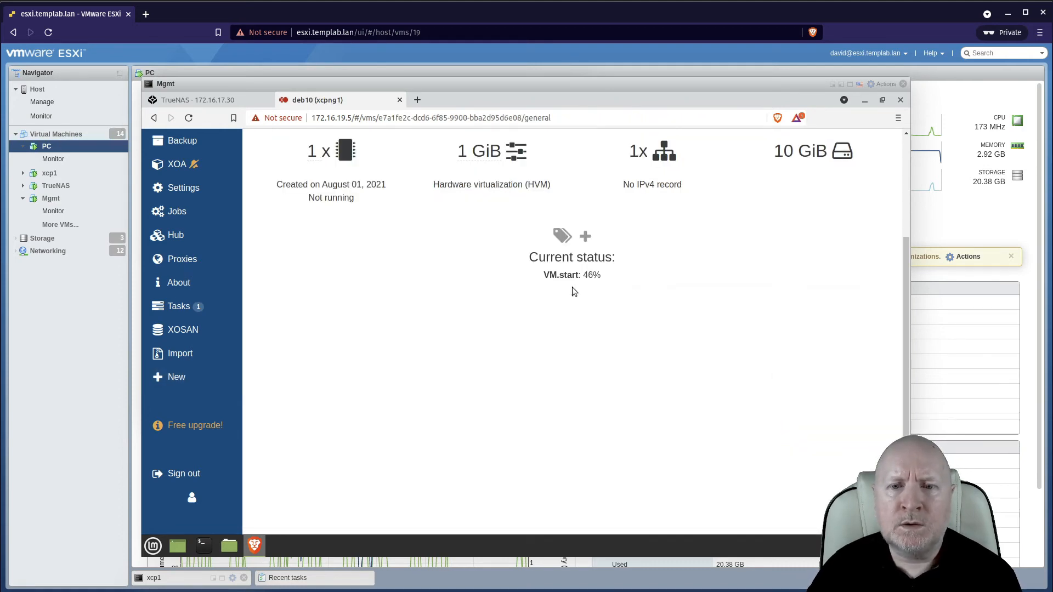
Open the deb10 VM's console to view the Debian installer menu.
left_click(906, 150)
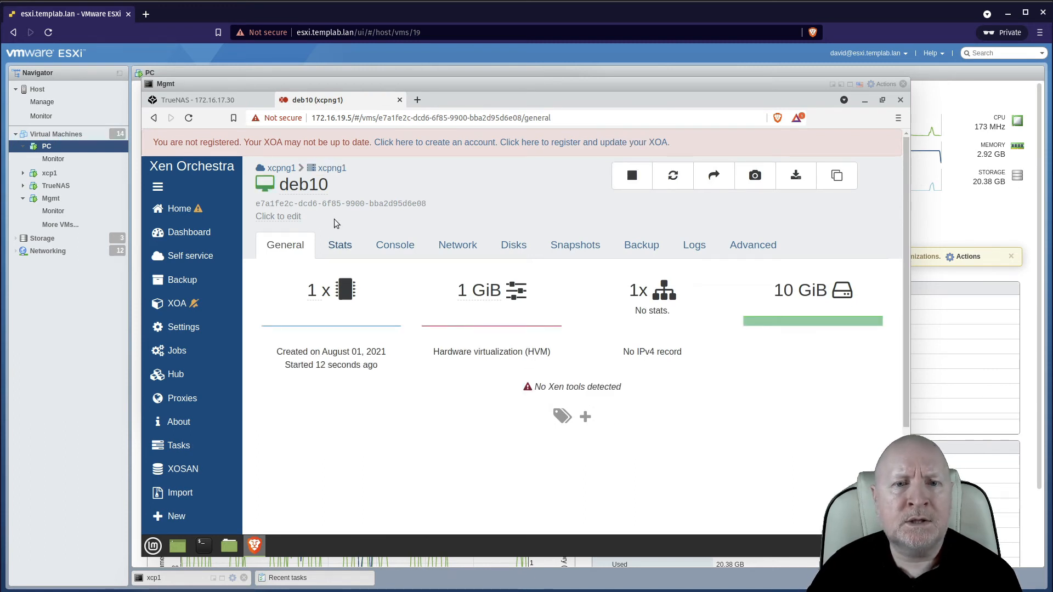
left_click(388, 250)
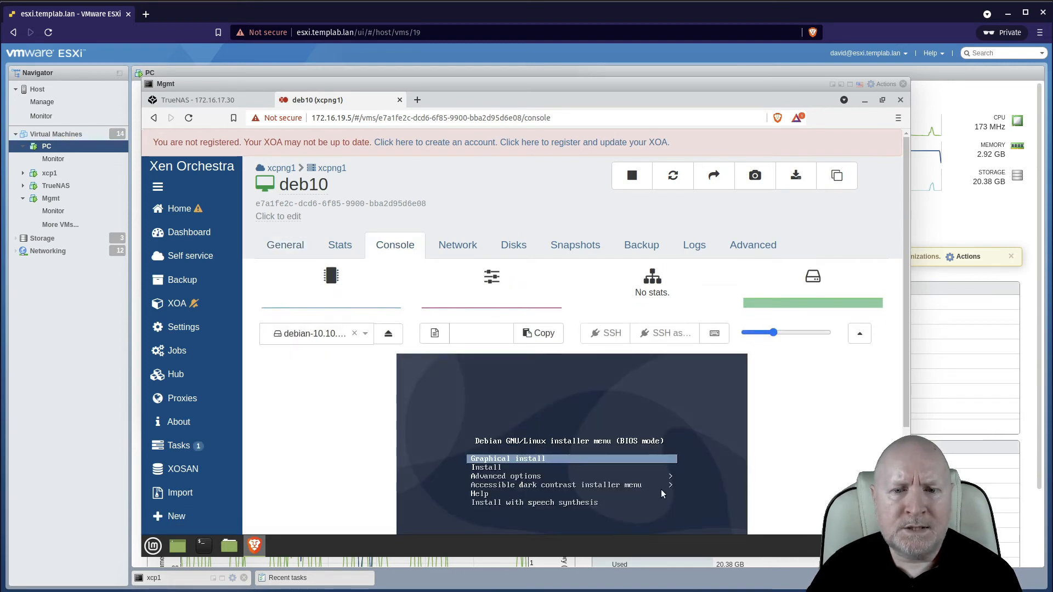
scroll(817, 465, "down", 1)
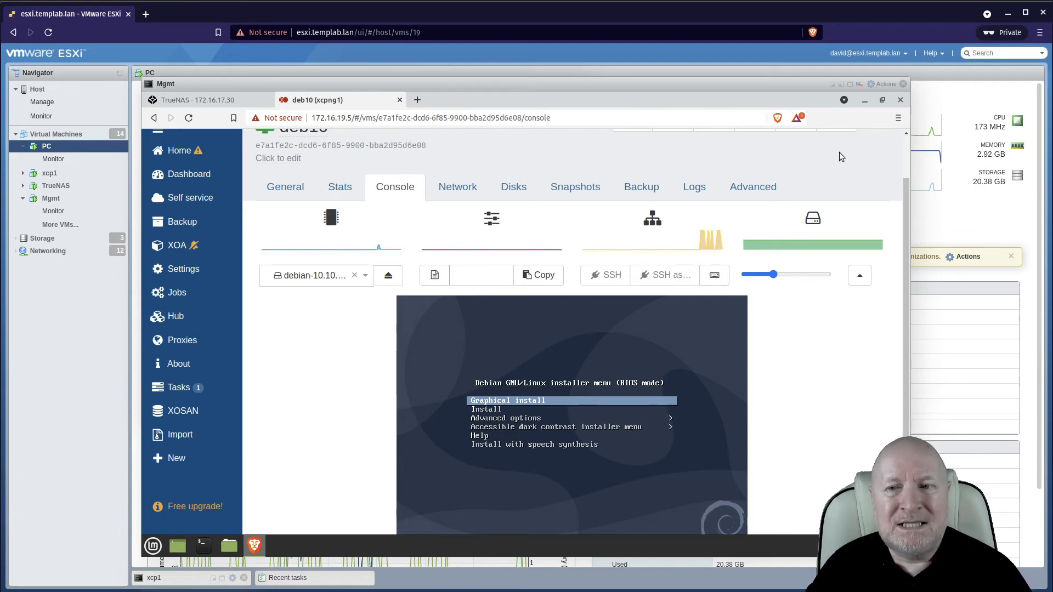
scroll(904, 144, "up", 2)
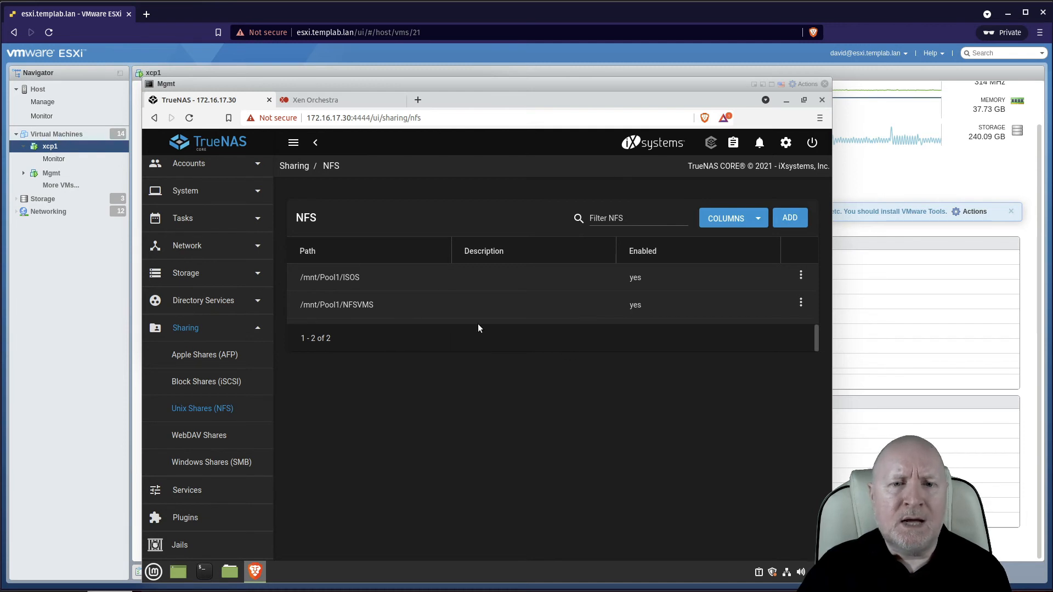
Start creating a new storage repository in Xen Orchestra on host xcpng1.
left_click(356, 97)
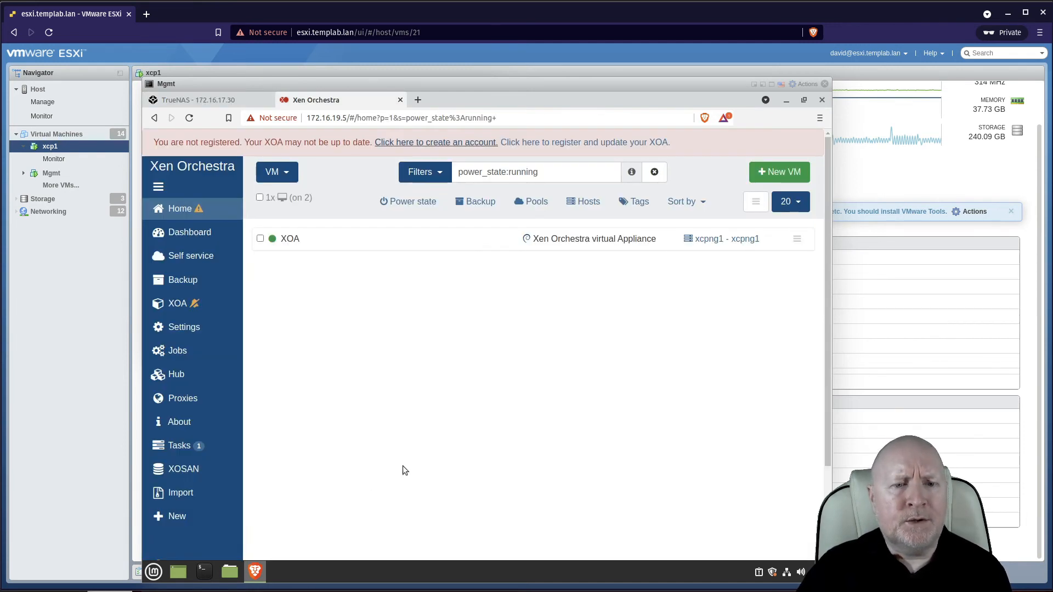
mouse_move(197, 518)
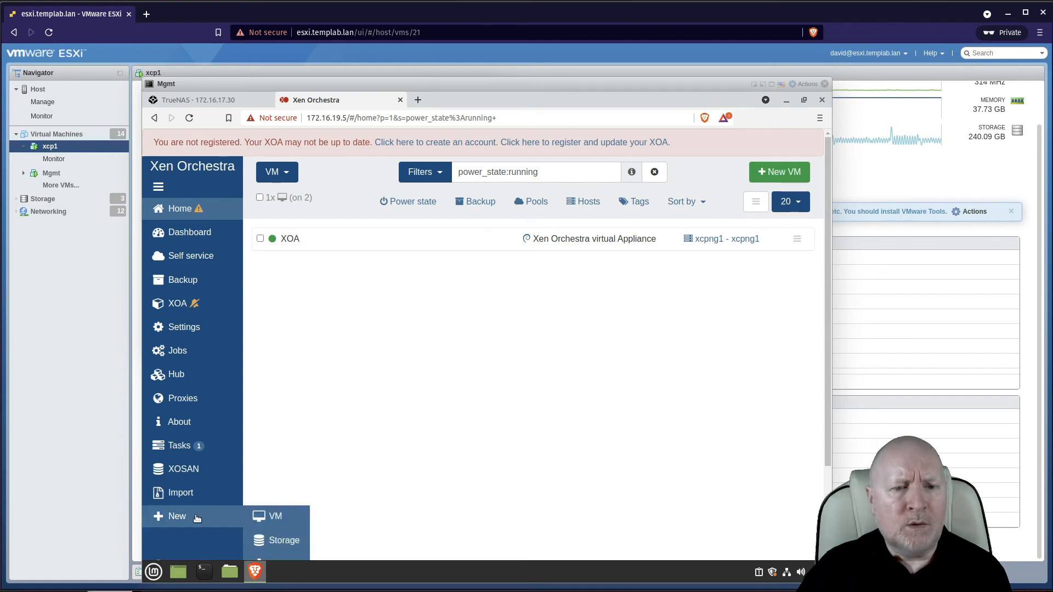
left_click(278, 540)
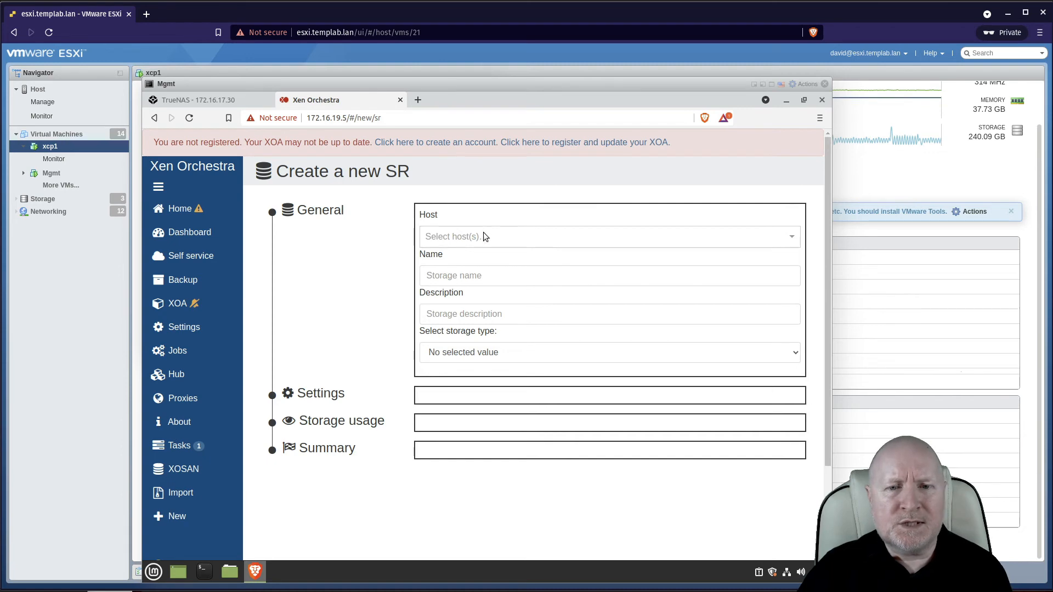
left_click(469, 235)
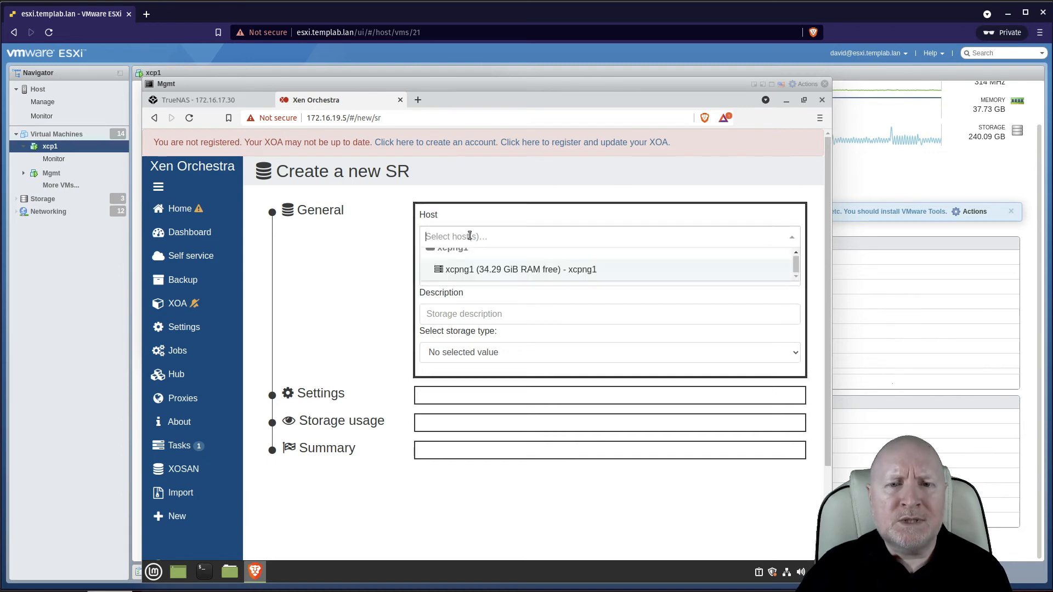
left_click(469, 273)
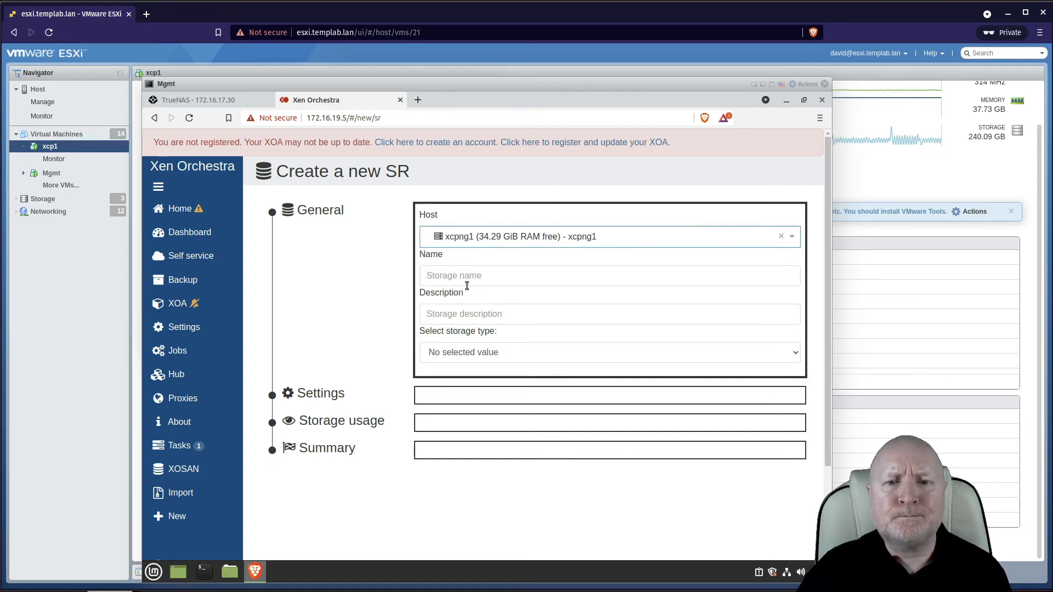
Name and describe the storage repository NFS and set its storage type to NFS.
left_click(467, 279)
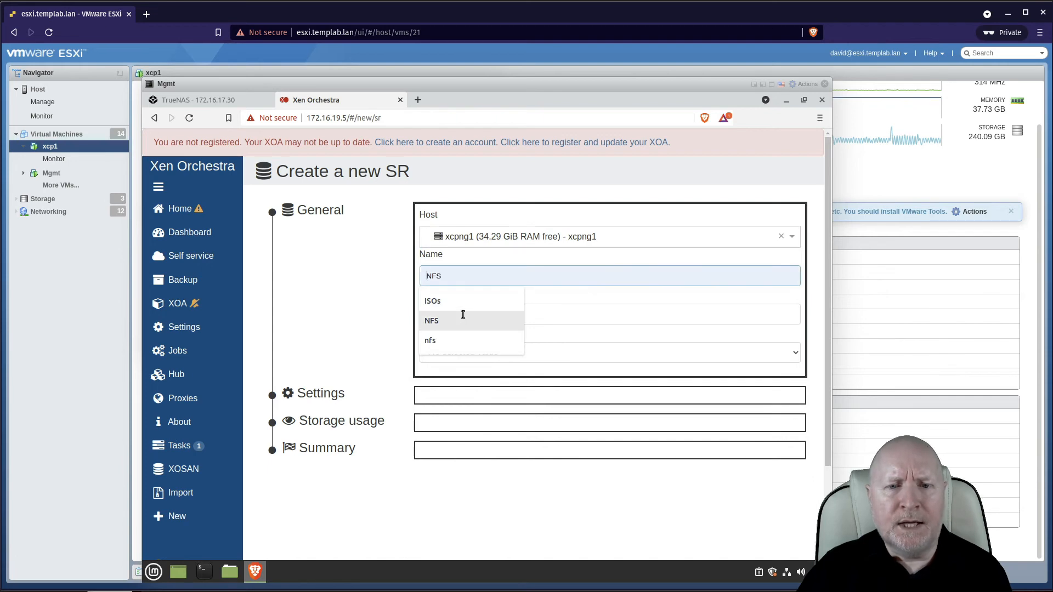
left_click(464, 320)
left_click(464, 314)
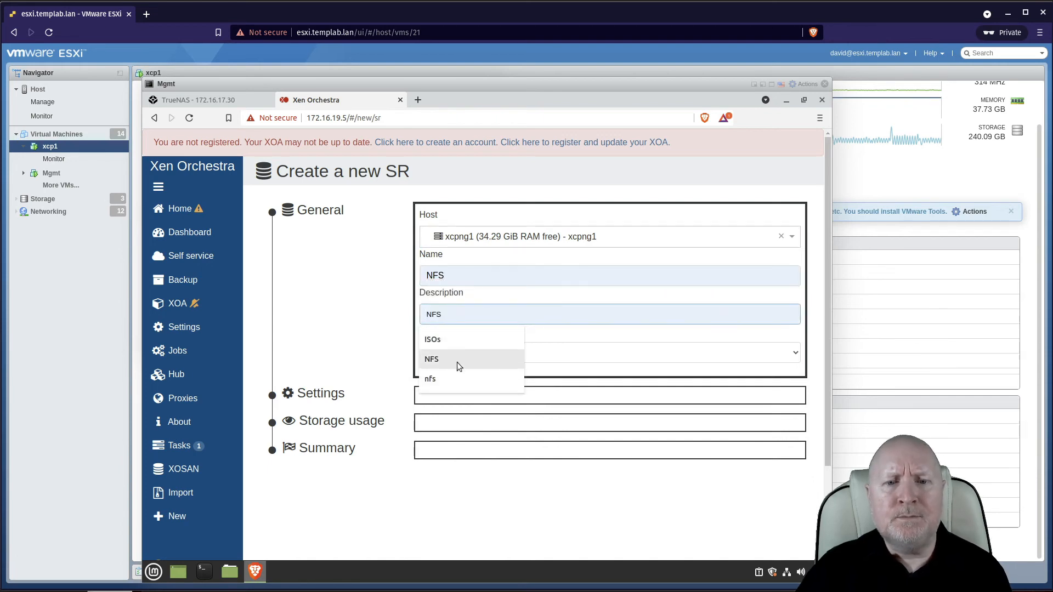
left_click(459, 363)
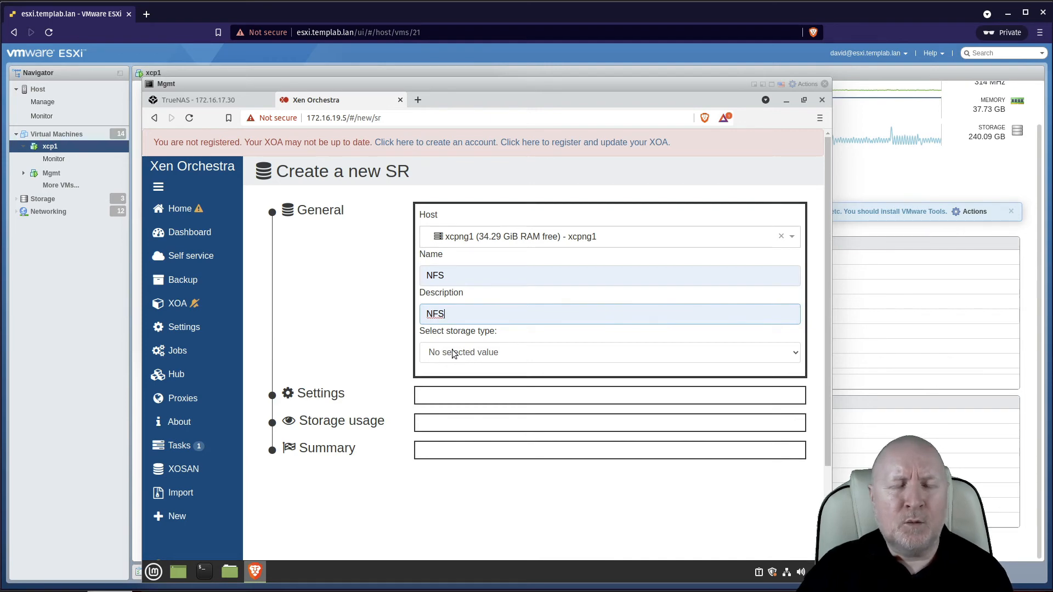
left_click(498, 356)
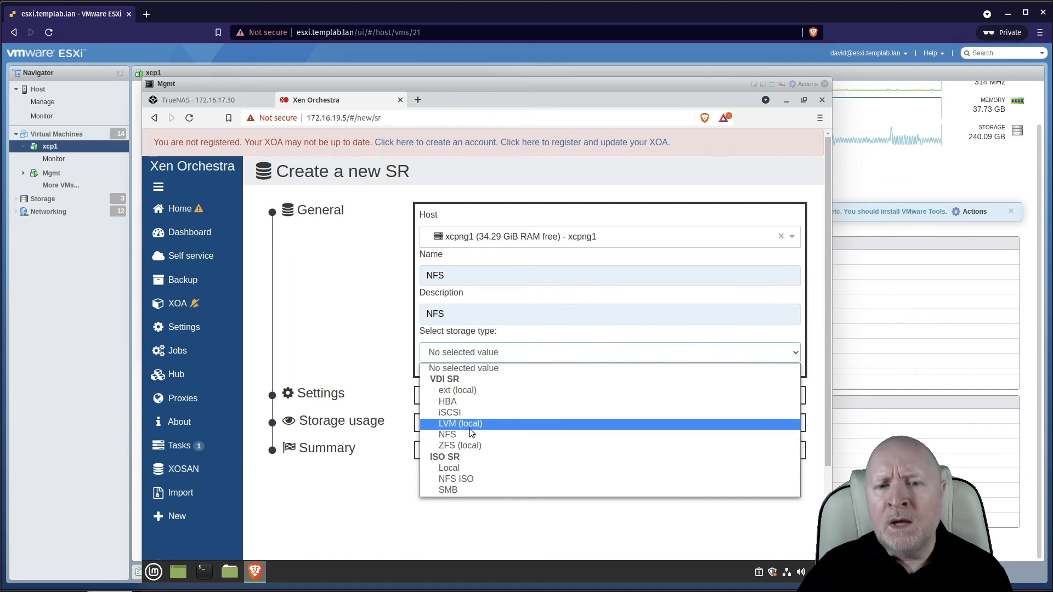
left_click(450, 435)
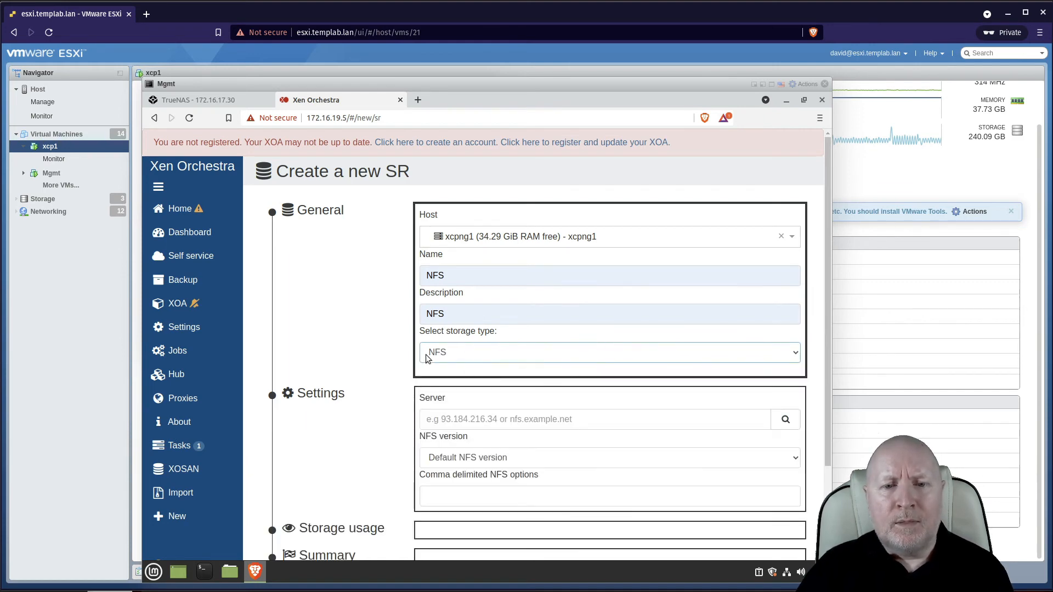
Set the NFS server to 172.16.20.30 and the NFS version to 4.1.
left_click(479, 414)
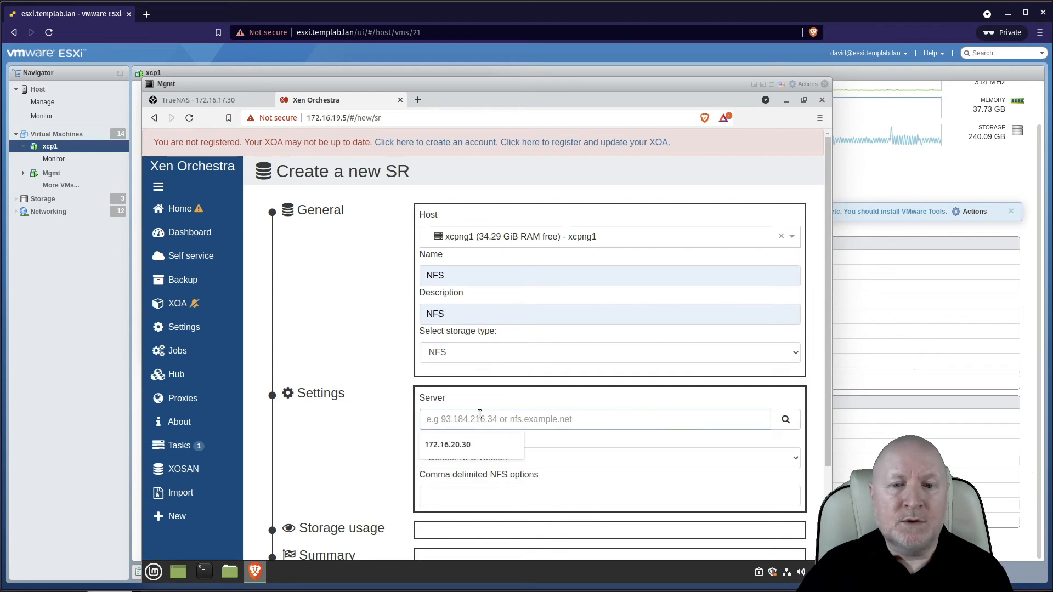
left_click(469, 443)
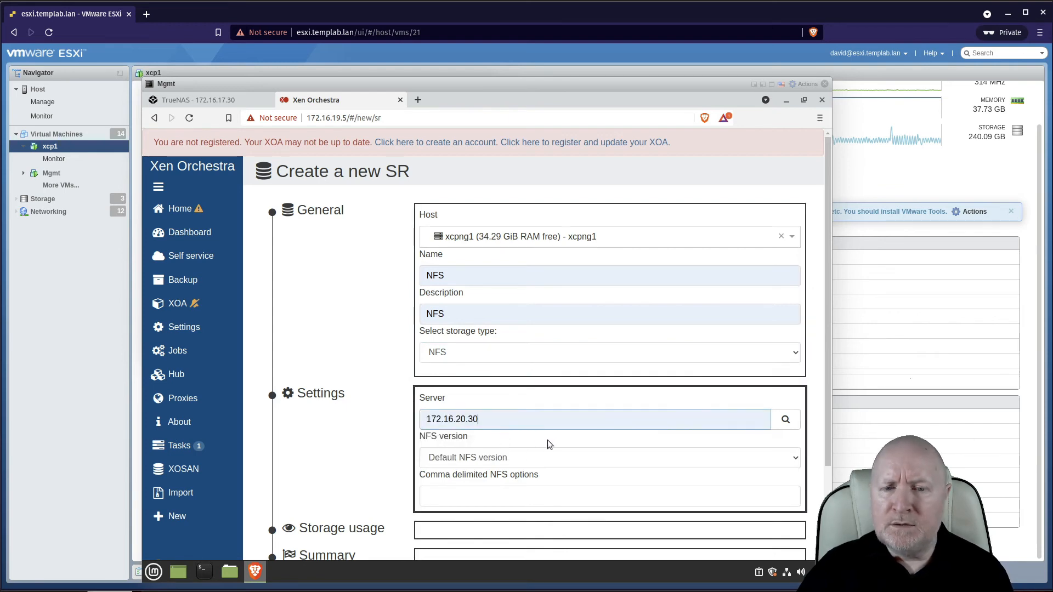
left_click(458, 457)
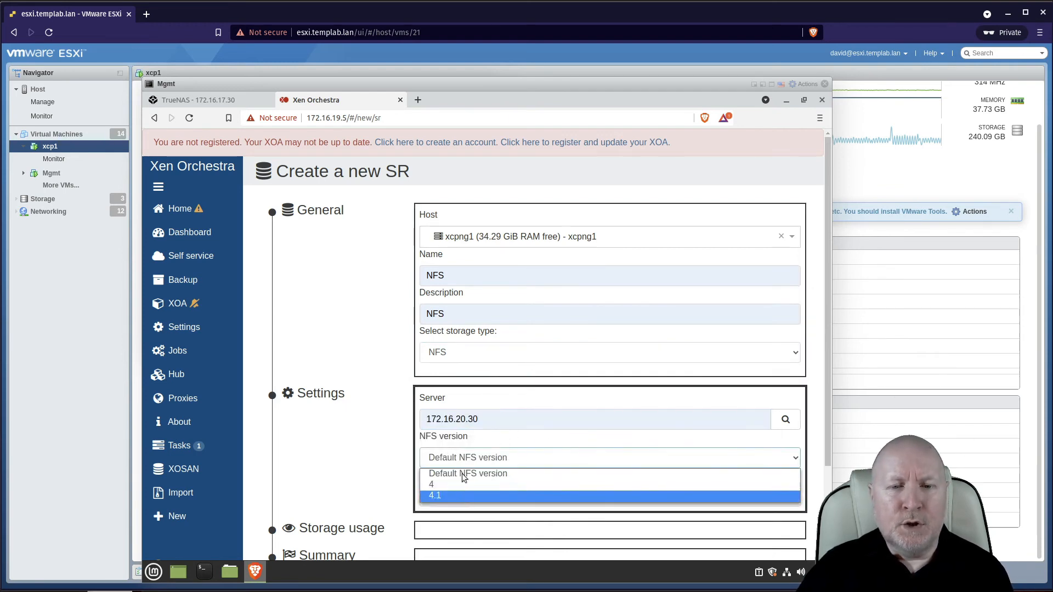
left_click(462, 495)
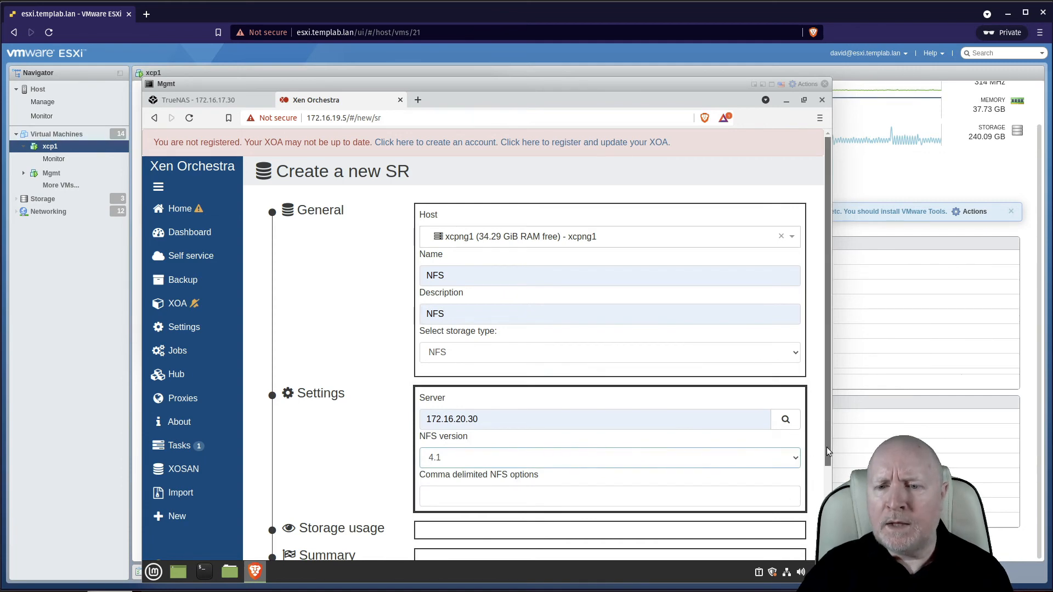
Choose the path /mnt/Pool1/NFSVMS and create the storage repository.
scroll(827, 446, "down", 2)
left_click(785, 347)
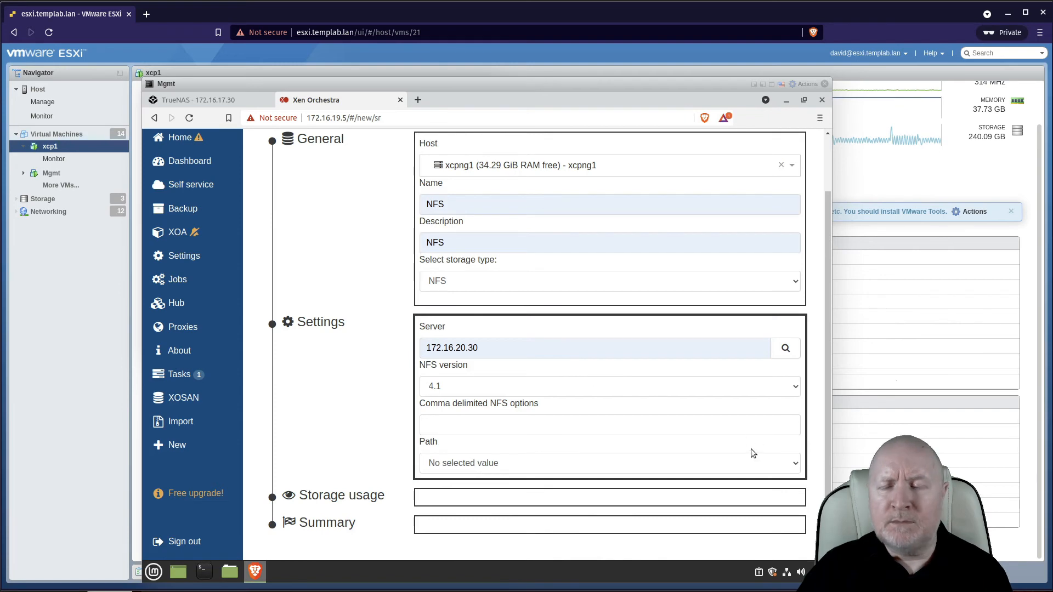
left_click(721, 463)
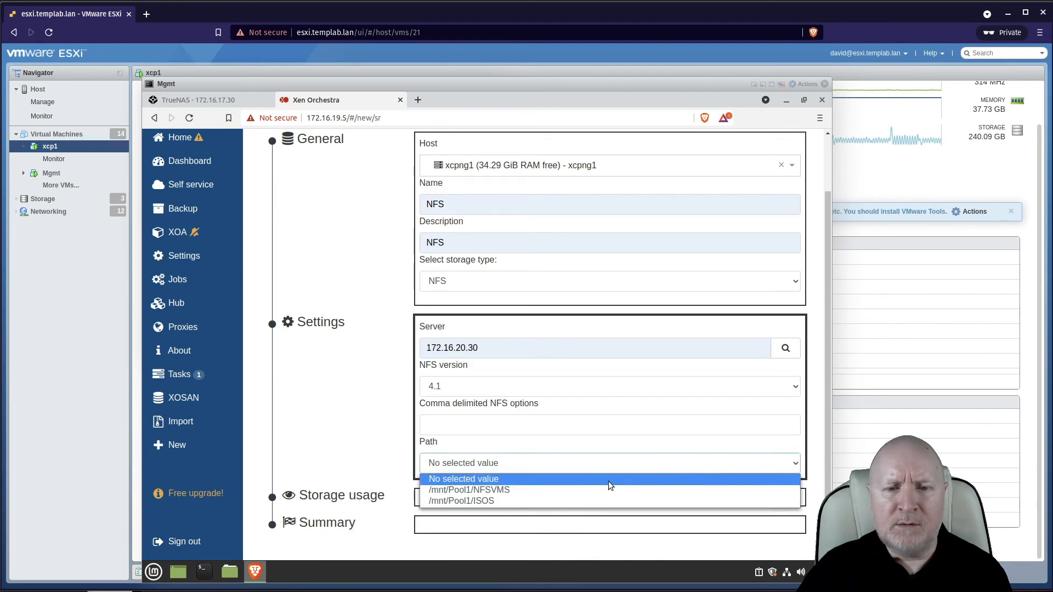
left_click(499, 490)
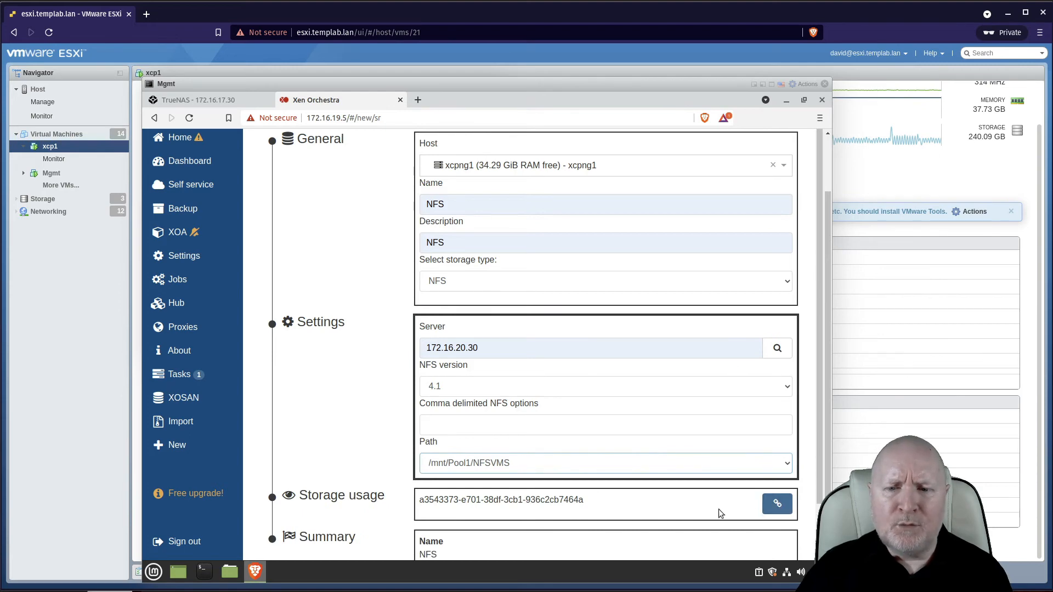
left_click_drag(820, 493, 820, 576)
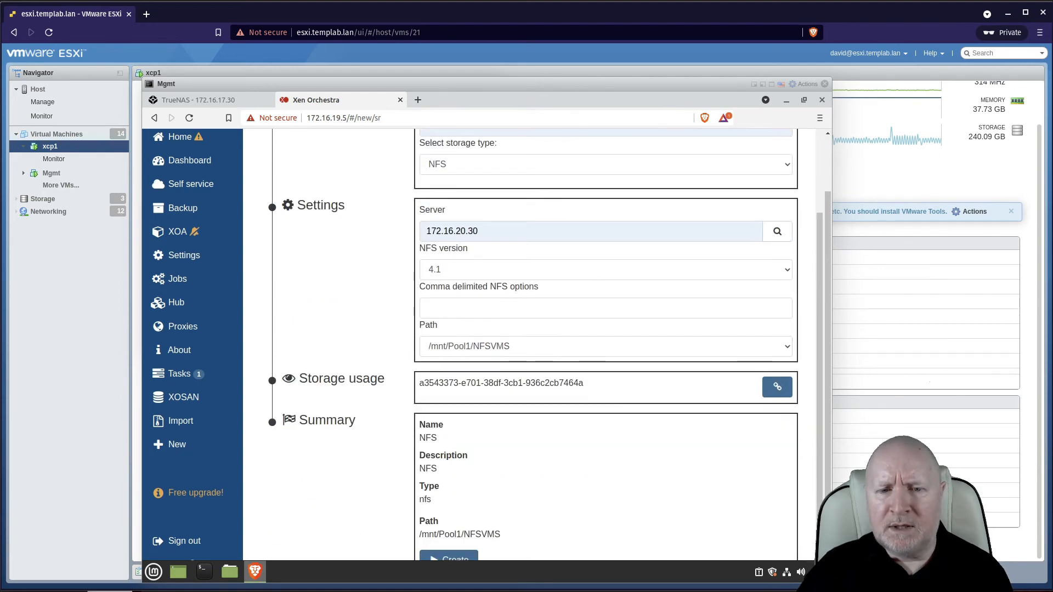
left_click_drag(827, 508, 827, 539)
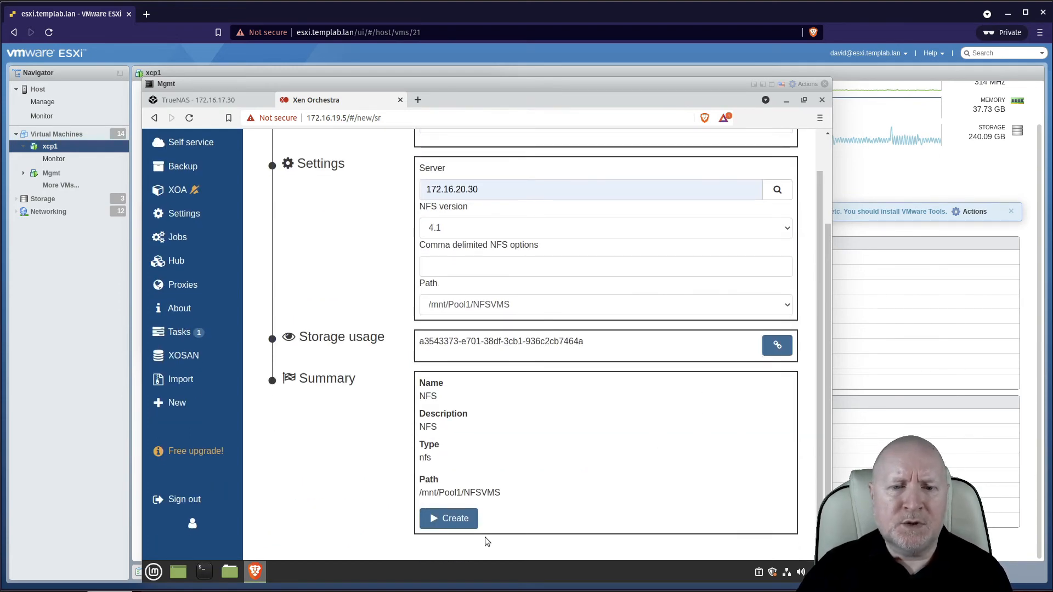
left_click(464, 520)
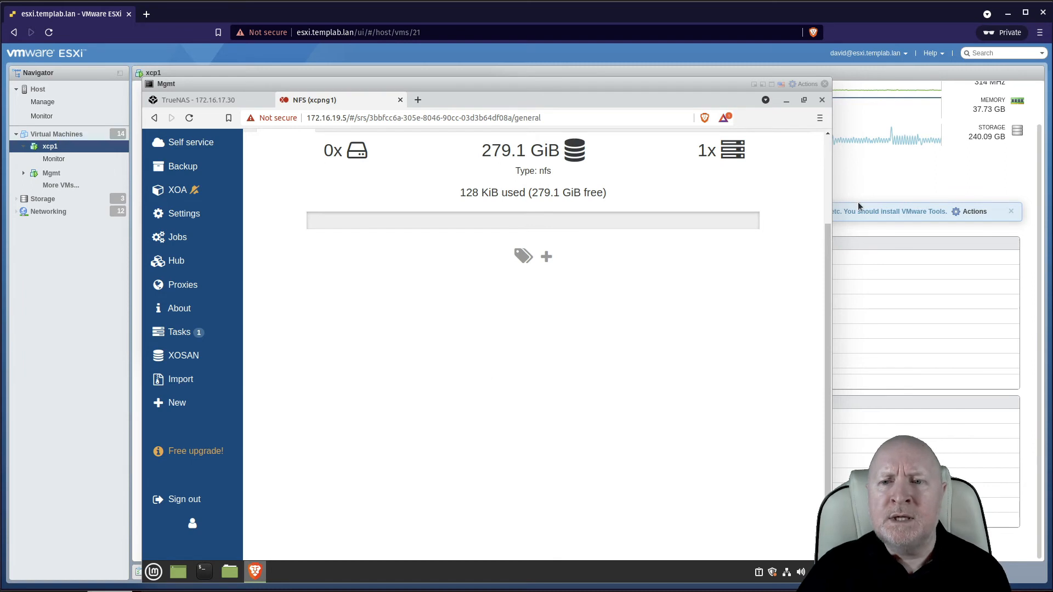
Start a new VM on pool xcpng1 from the Debian Buster 10 template.
scroll(811, 182, "up", 3)
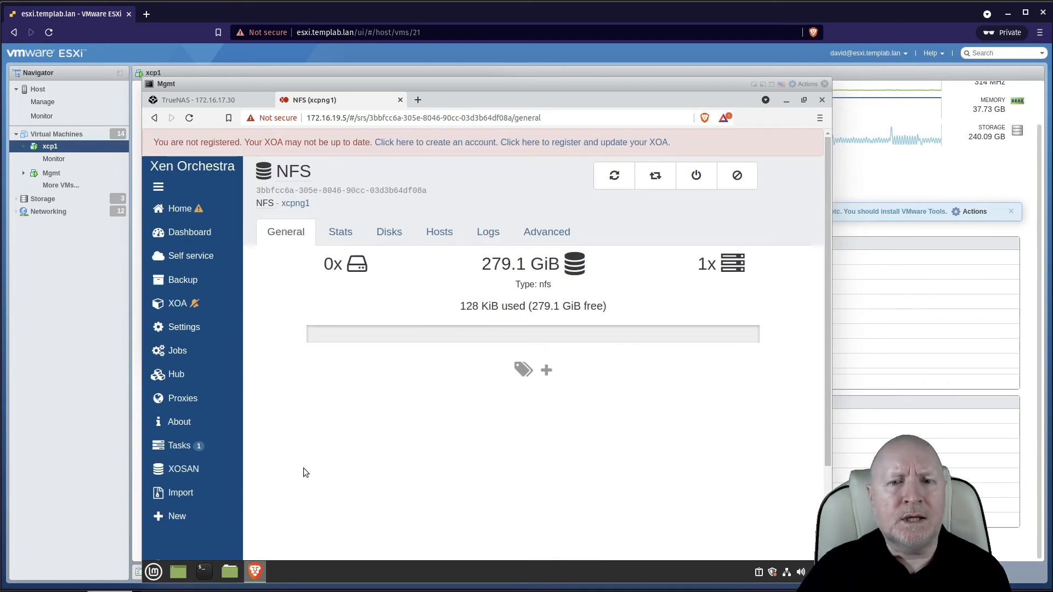
mouse_move(178, 523)
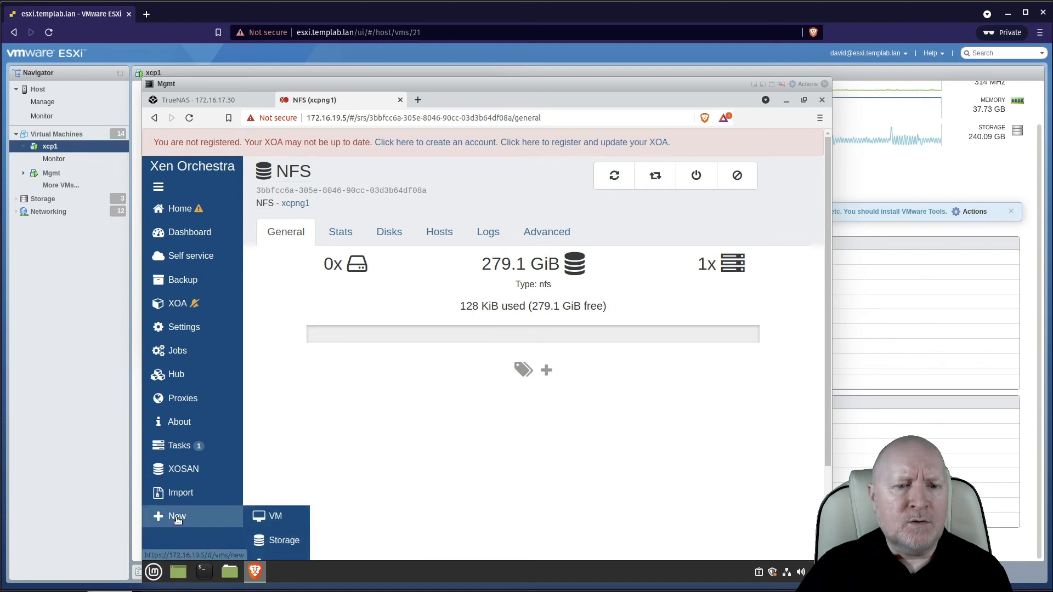
left_click(276, 514)
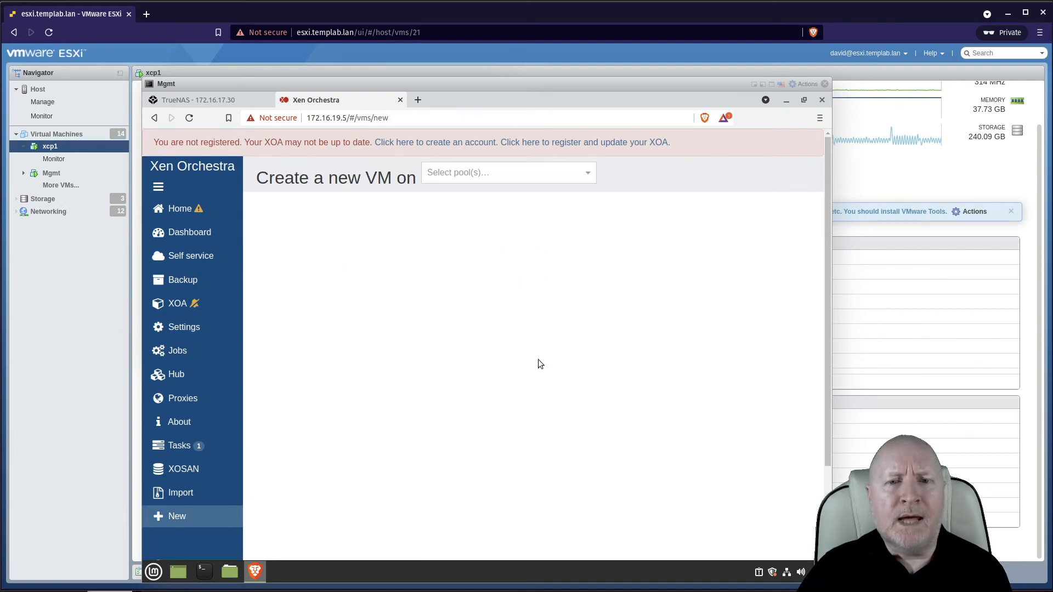
left_click(526, 179)
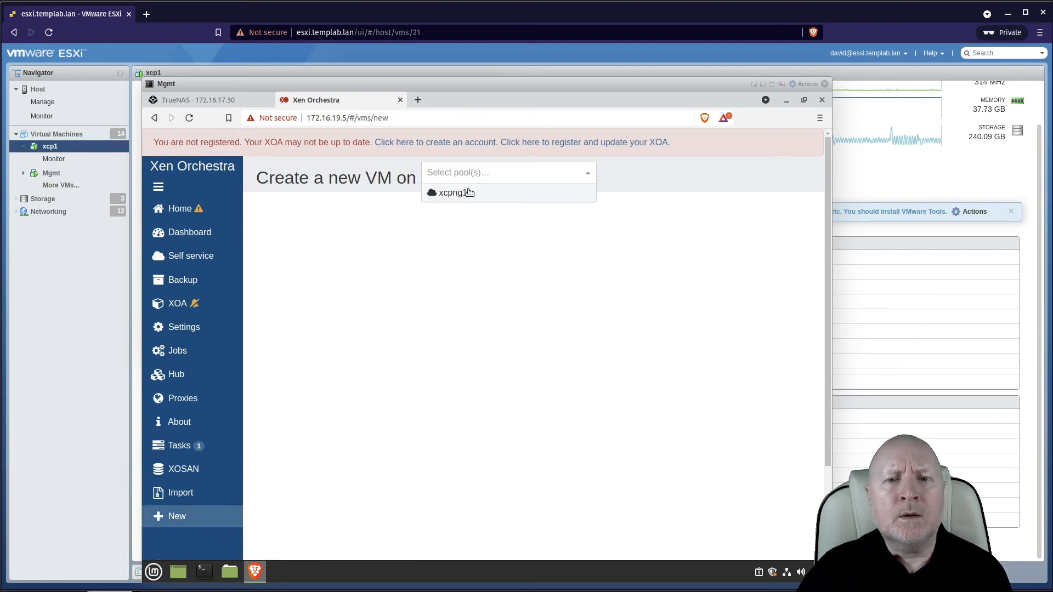
left_click(487, 192)
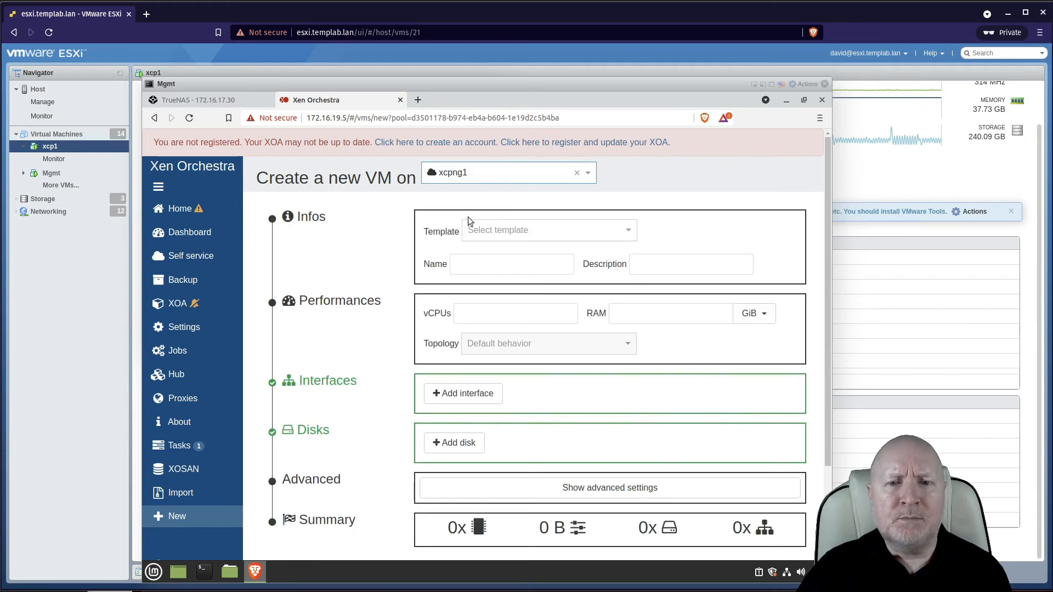
left_click(501, 228)
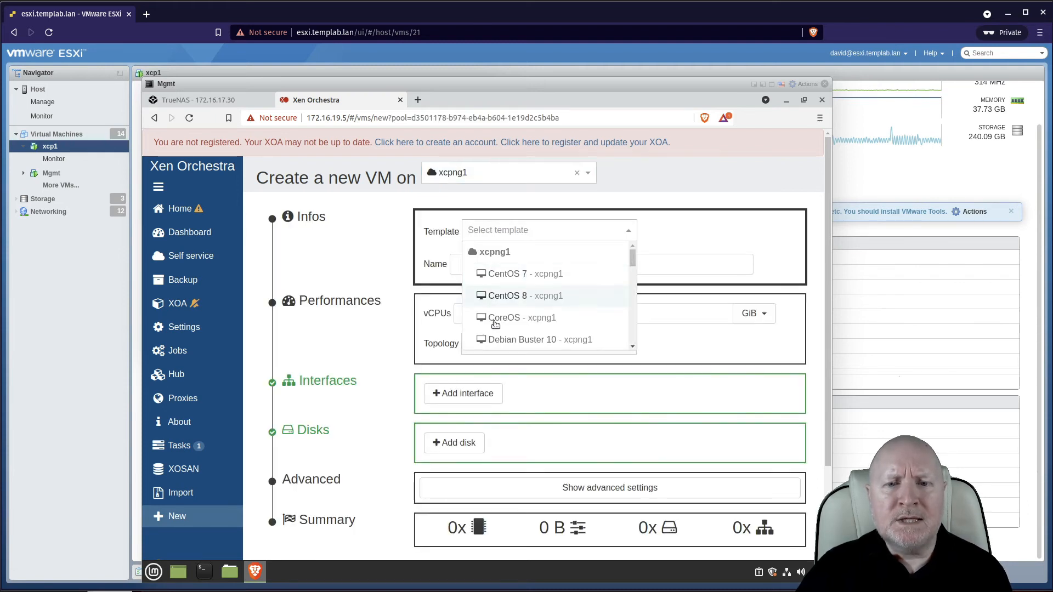
left_click(495, 340)
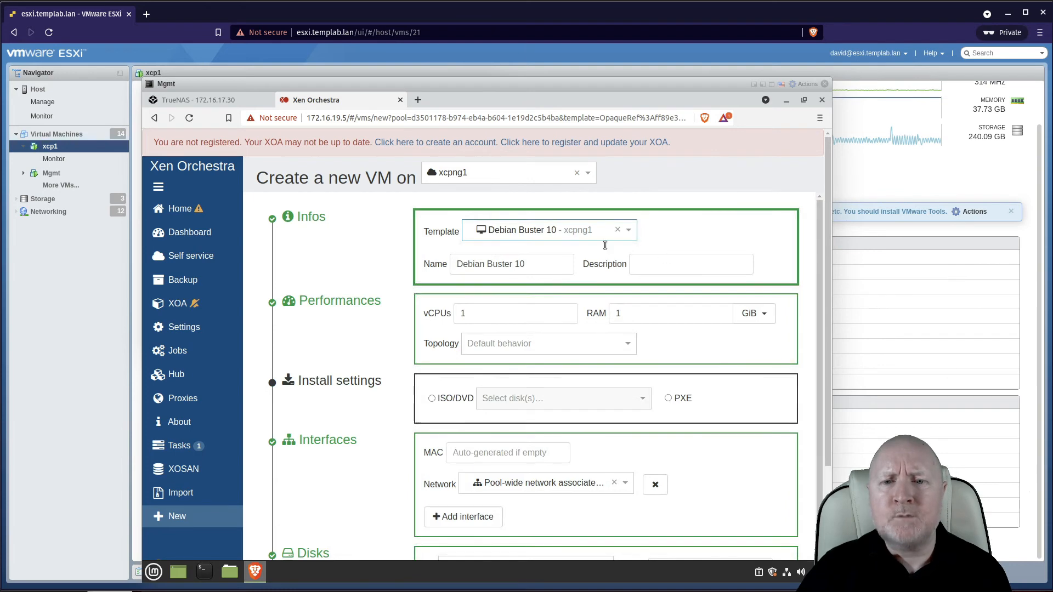
Enter deb11 as the VM's description.
left_click(657, 262)
type("deb1")
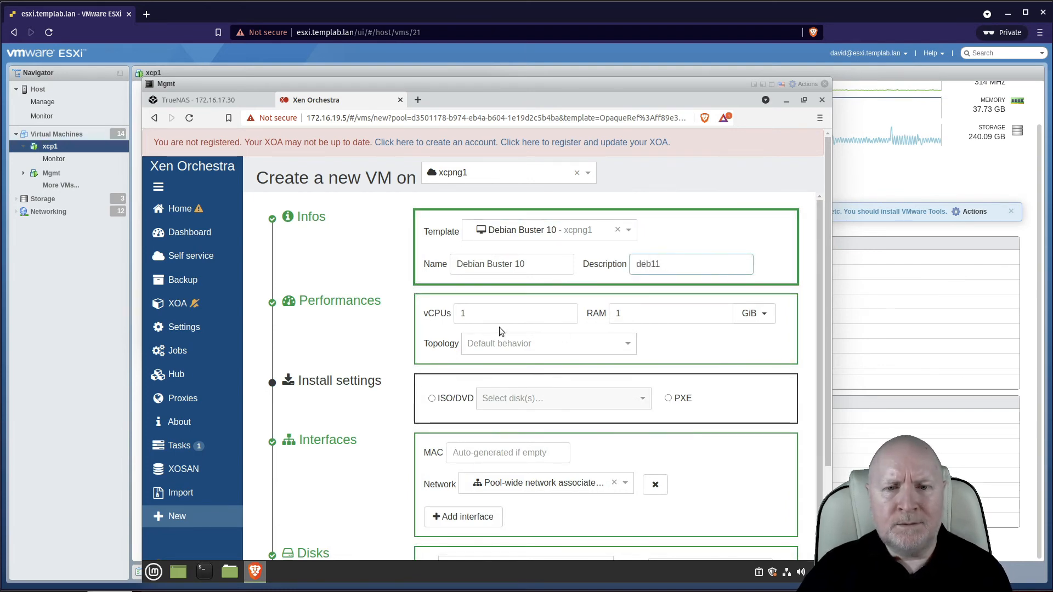
type("1")
key("Tab")
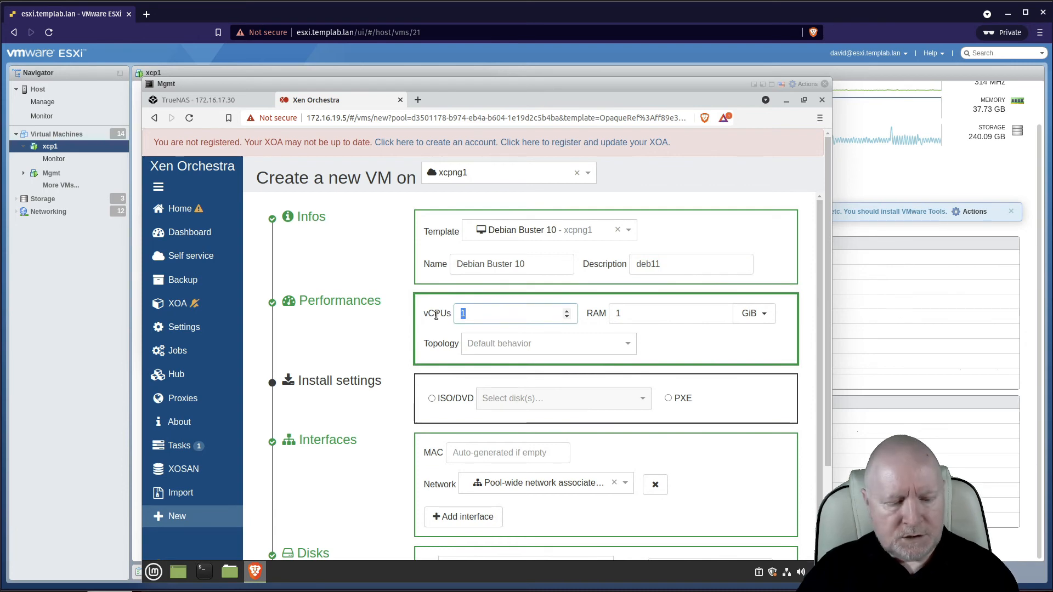
Set the VM to 2 vCPUs and 4 GiB of RAM.
type("2")
double_click(642, 312)
type("4")
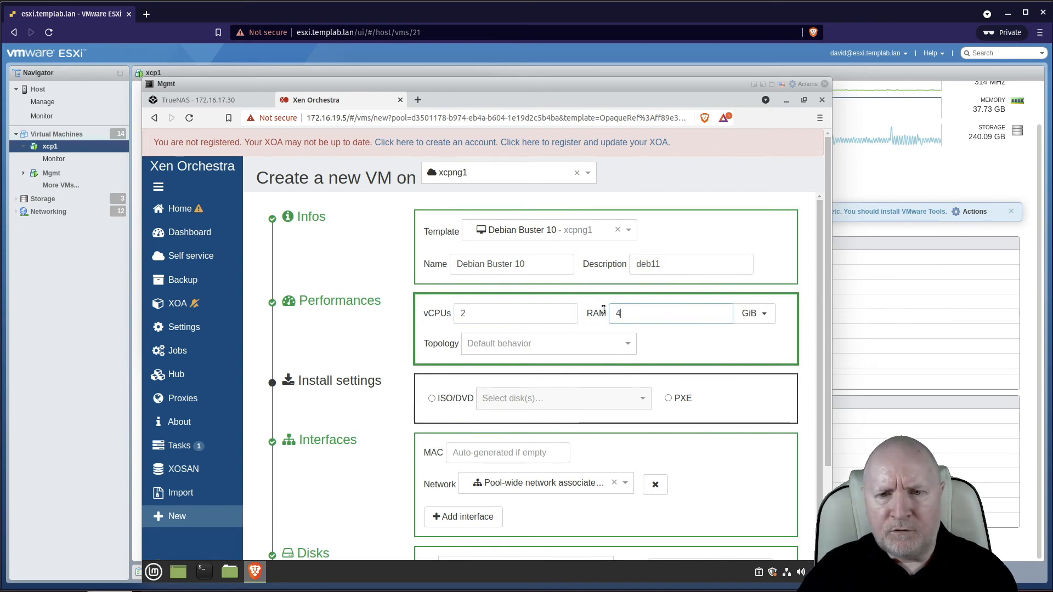
Set the install source to ISO/DVD with debian-10.10.0-amd64-netinst.iso.
left_click(432, 399)
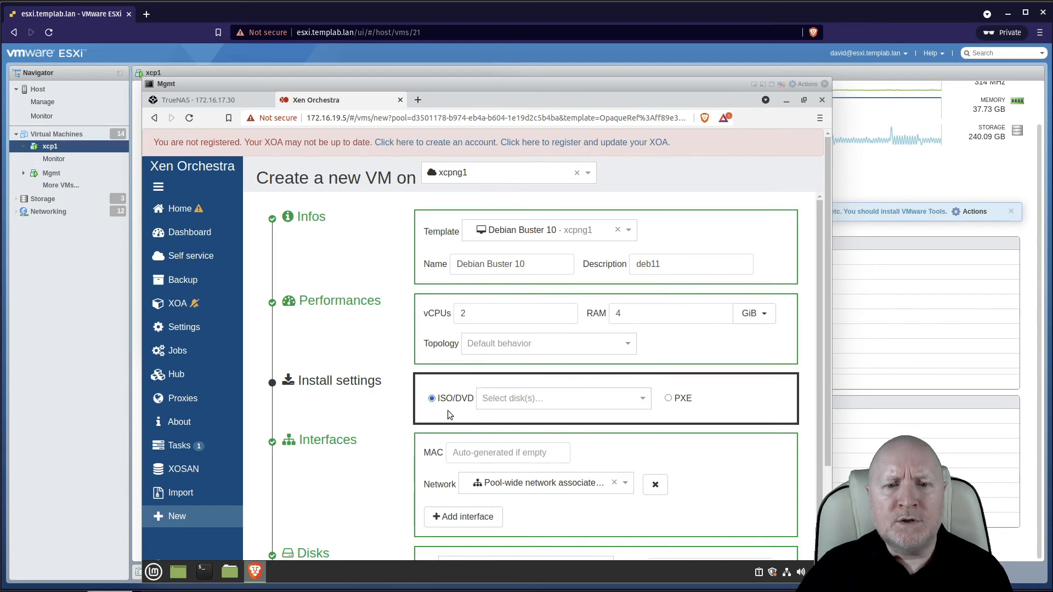
left_click(496, 400)
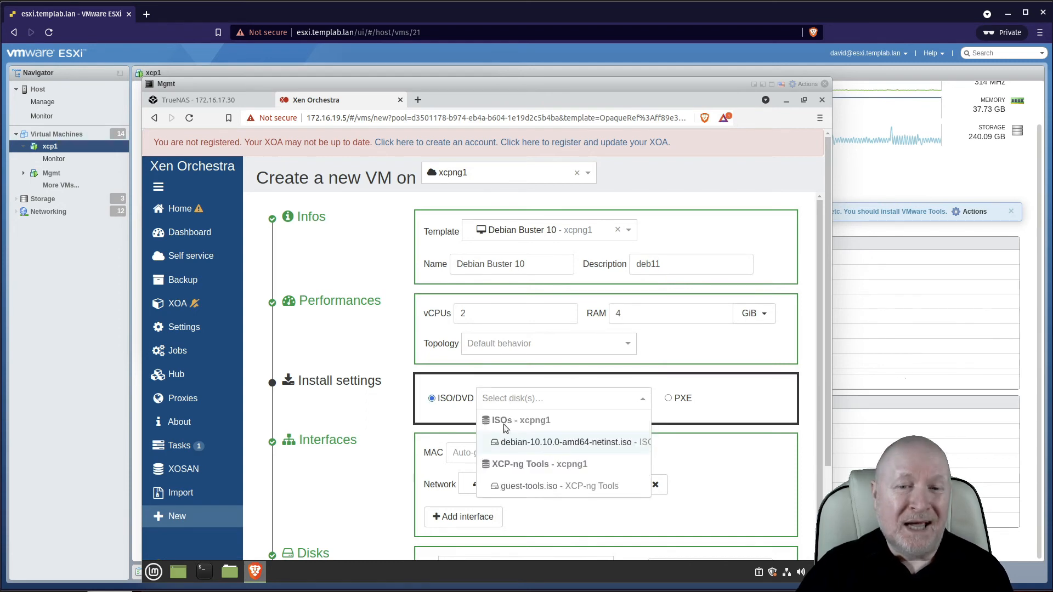
left_click(521, 443)
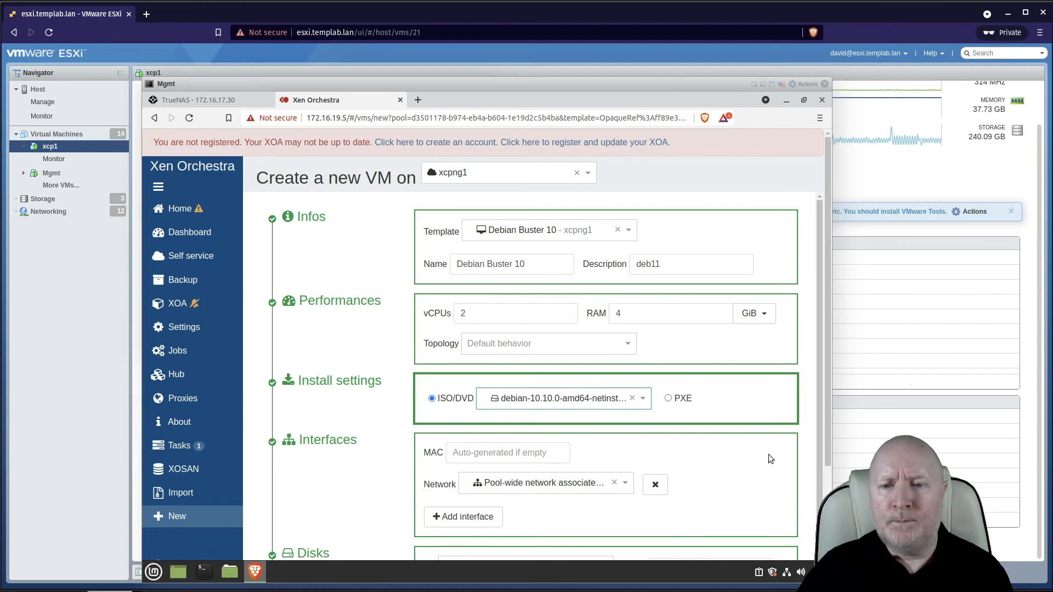
Set the new VM's disk storage repository to NFS.
scroll(828, 476, "down", 2)
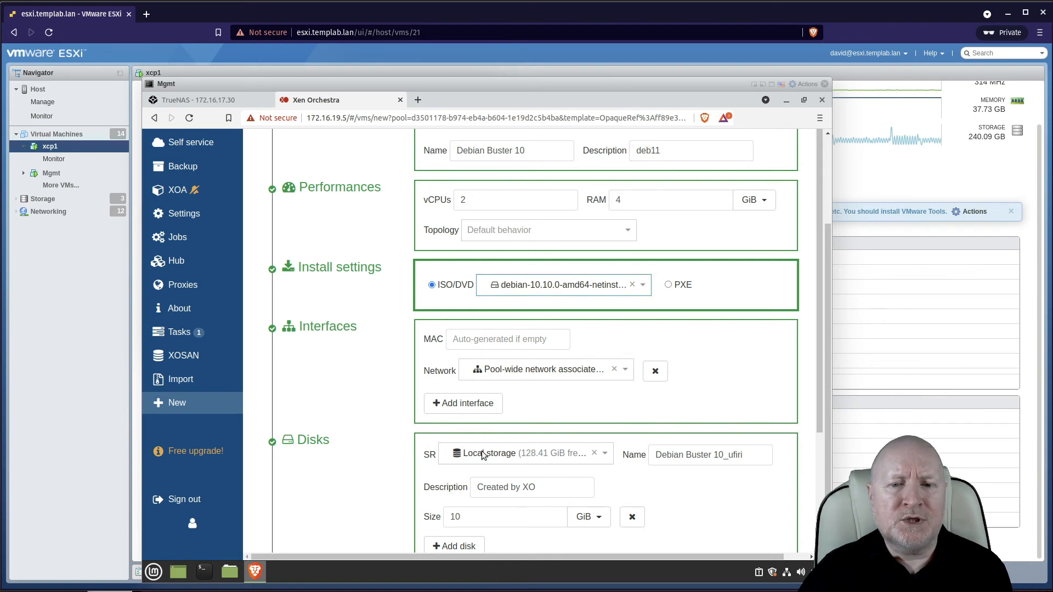
left_click(525, 456)
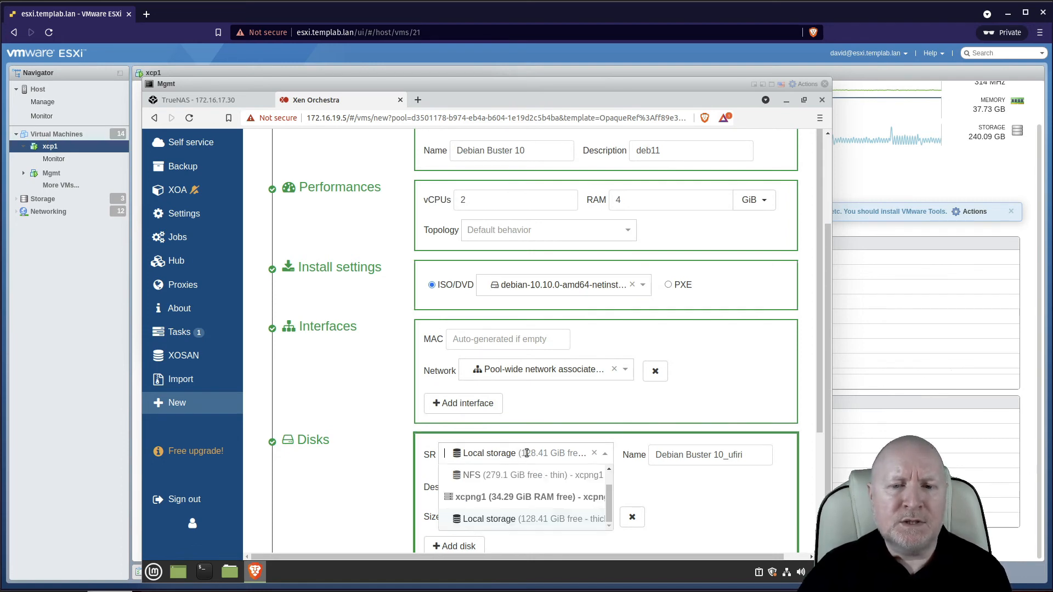
left_click(491, 499)
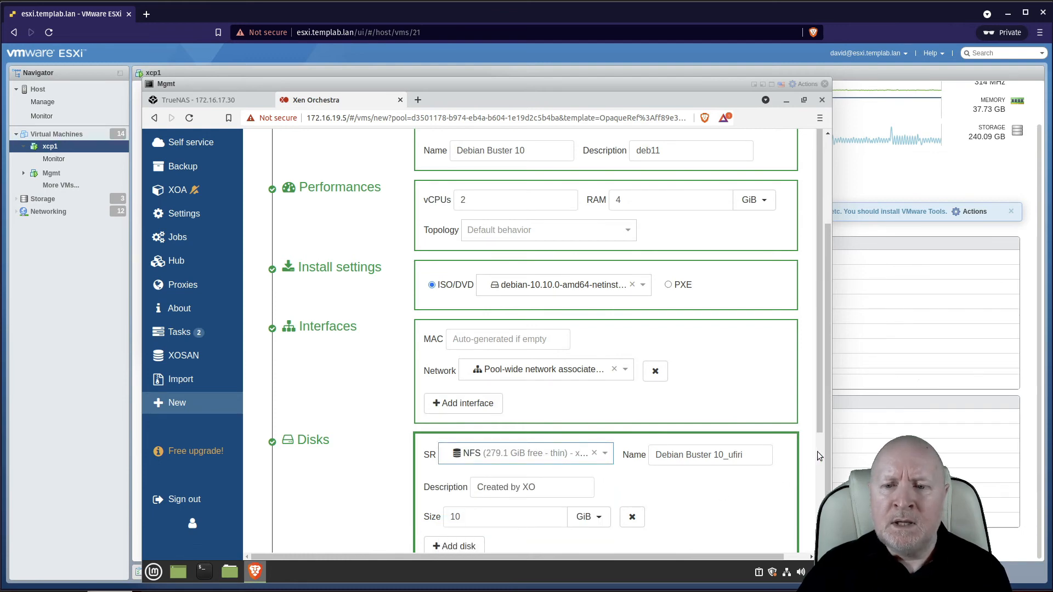
scroll(817, 452, "down", 3)
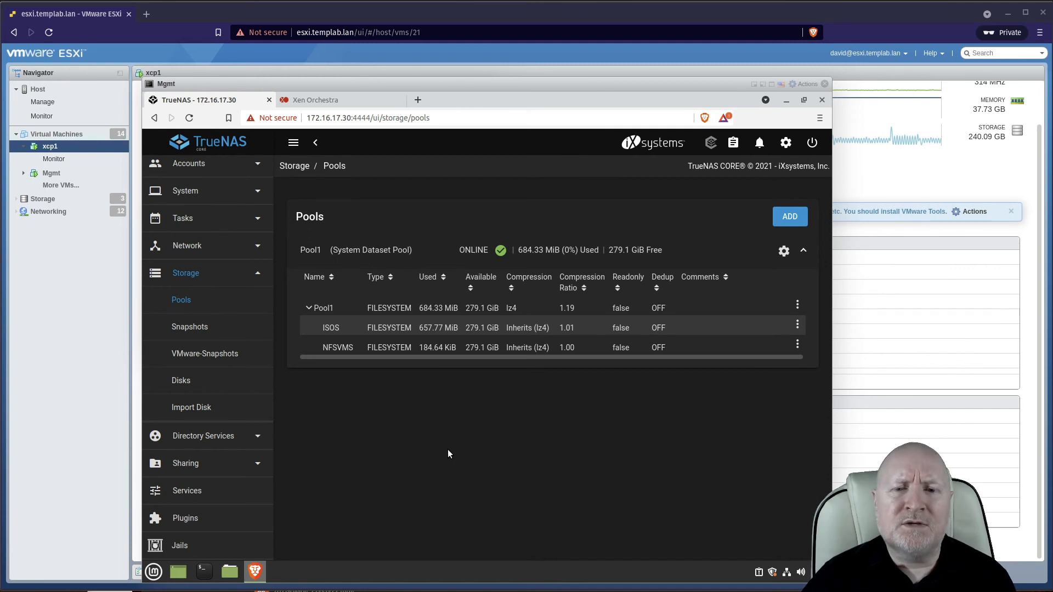
left_click(598, 327)
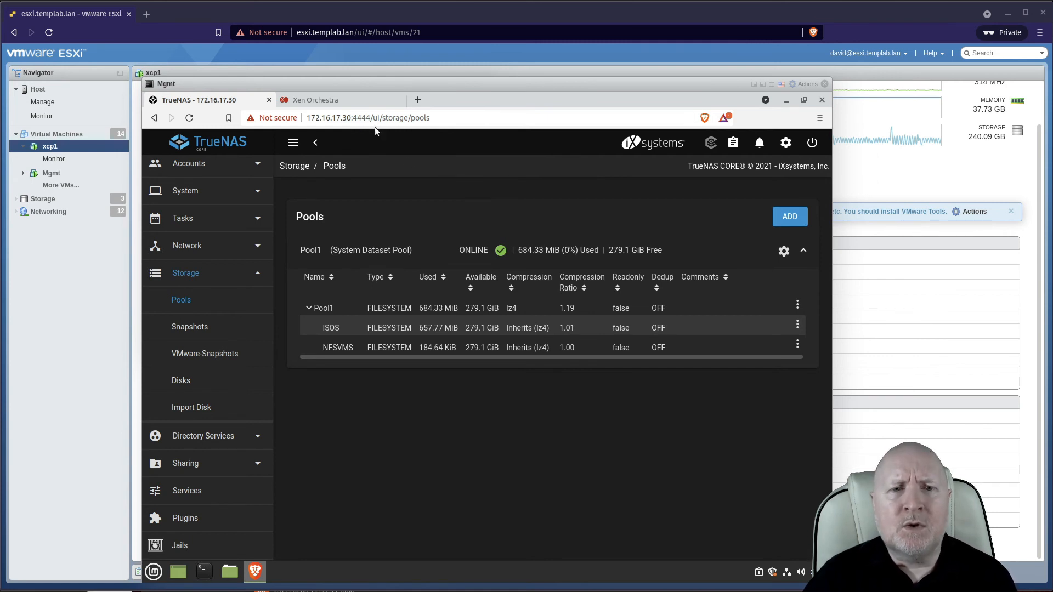
left_click(342, 97)
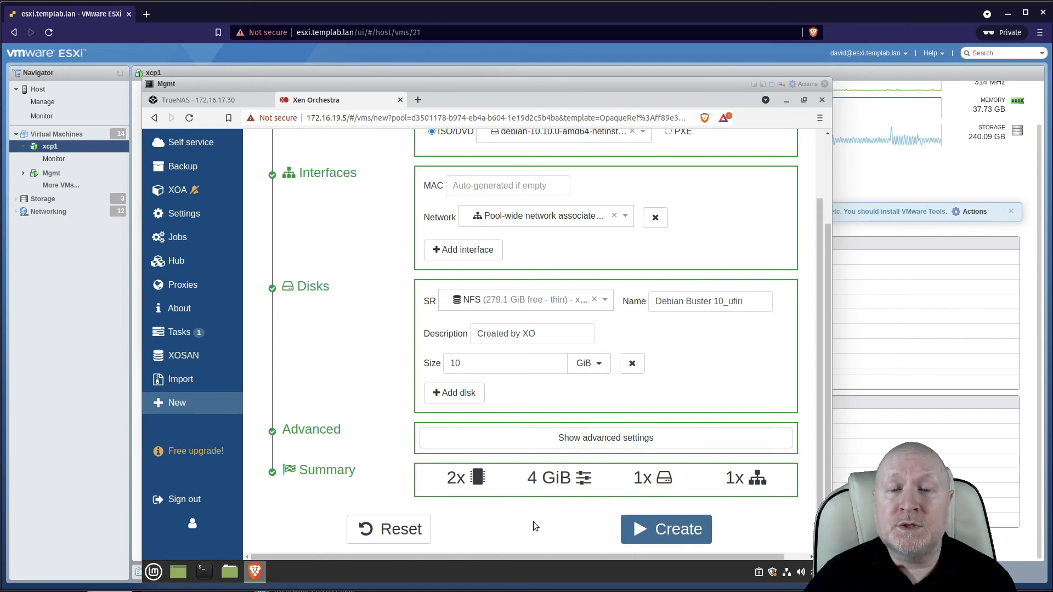
left_click(208, 100)
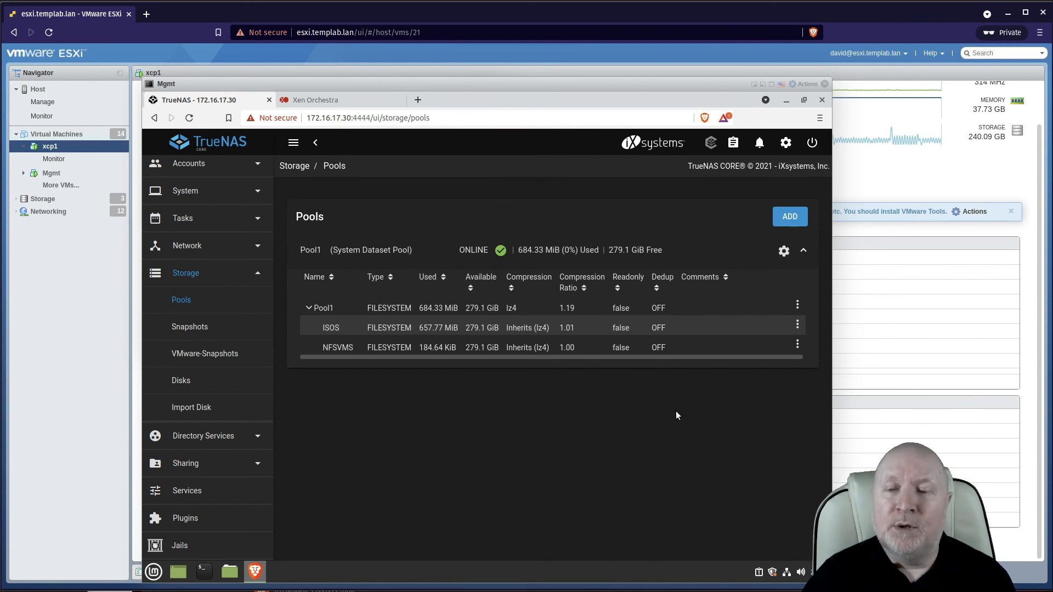
left_click(797, 346)
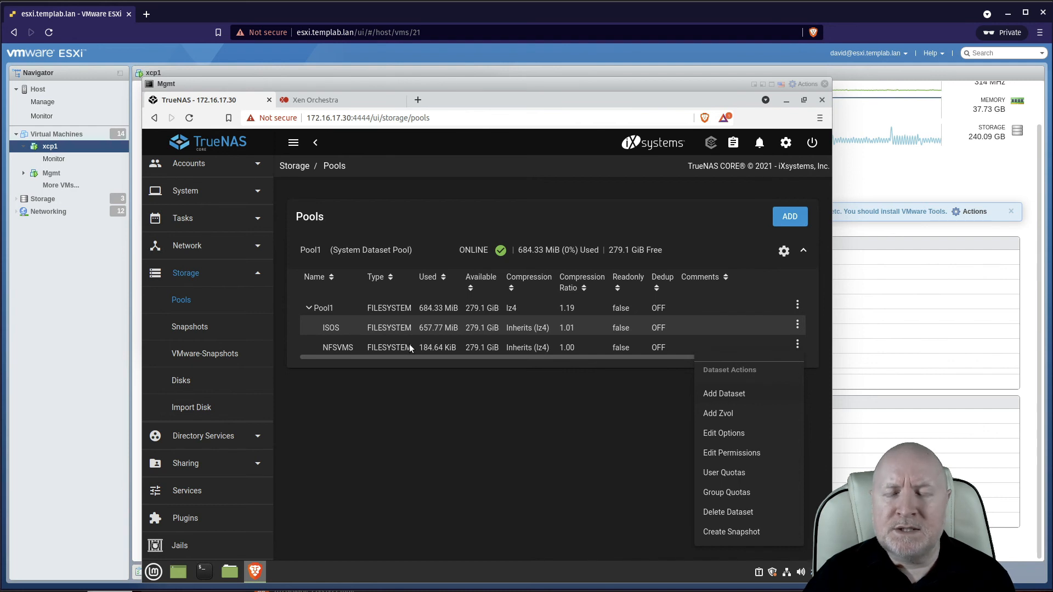
left_click(723, 434)
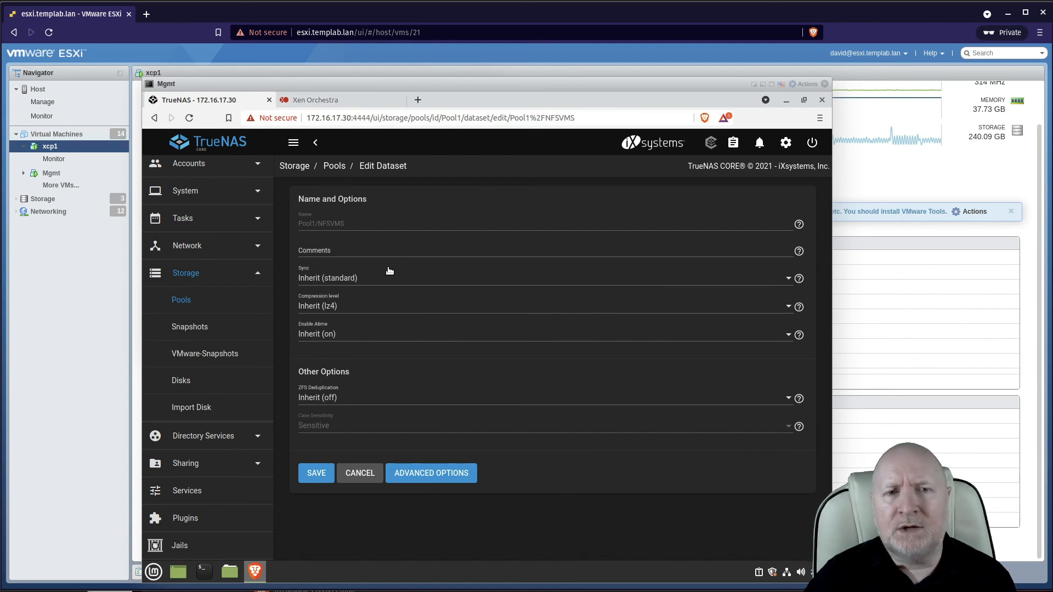
left_click(349, 279)
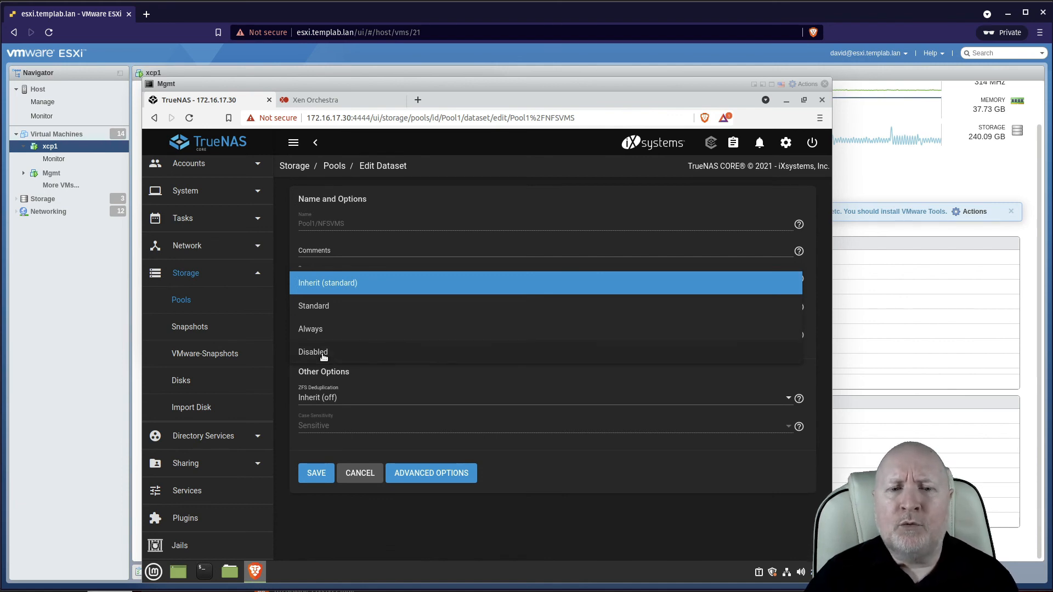
left_click(538, 448)
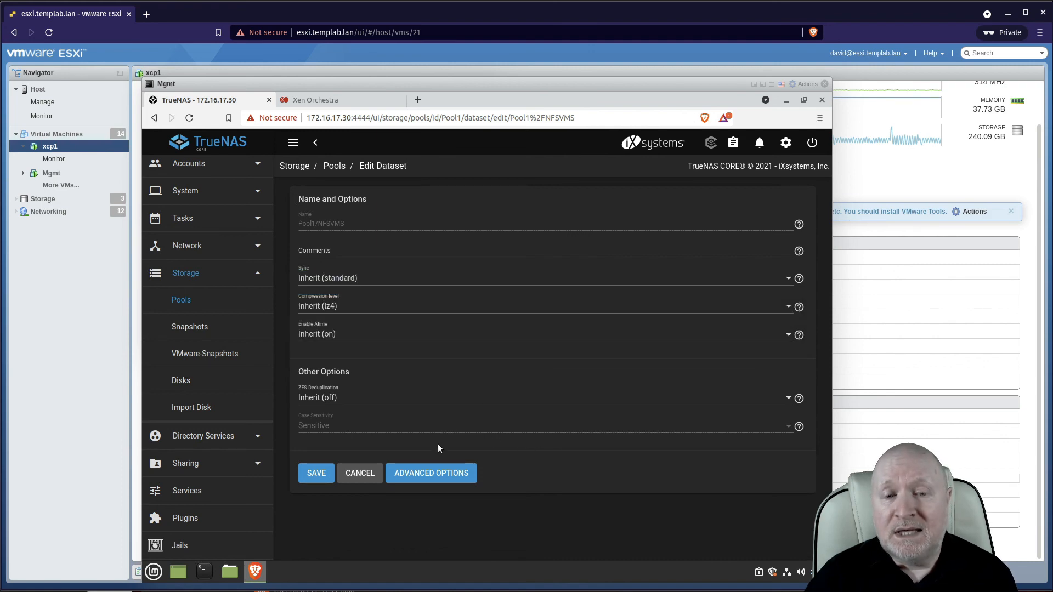
left_click(381, 475)
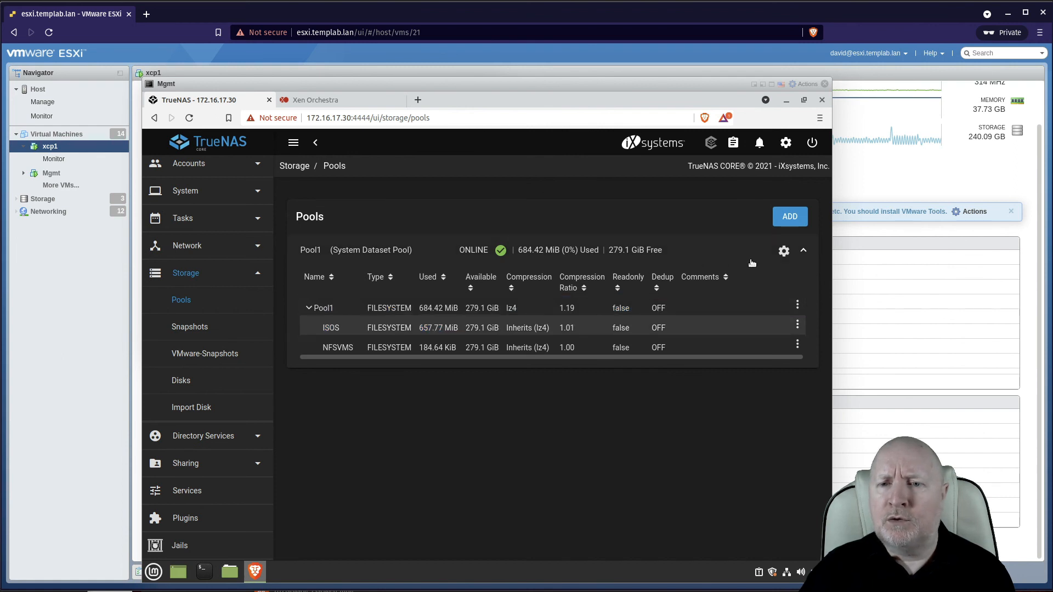
Open Add Vdevs for Pool1 and add a Log VDev.
left_click(784, 251)
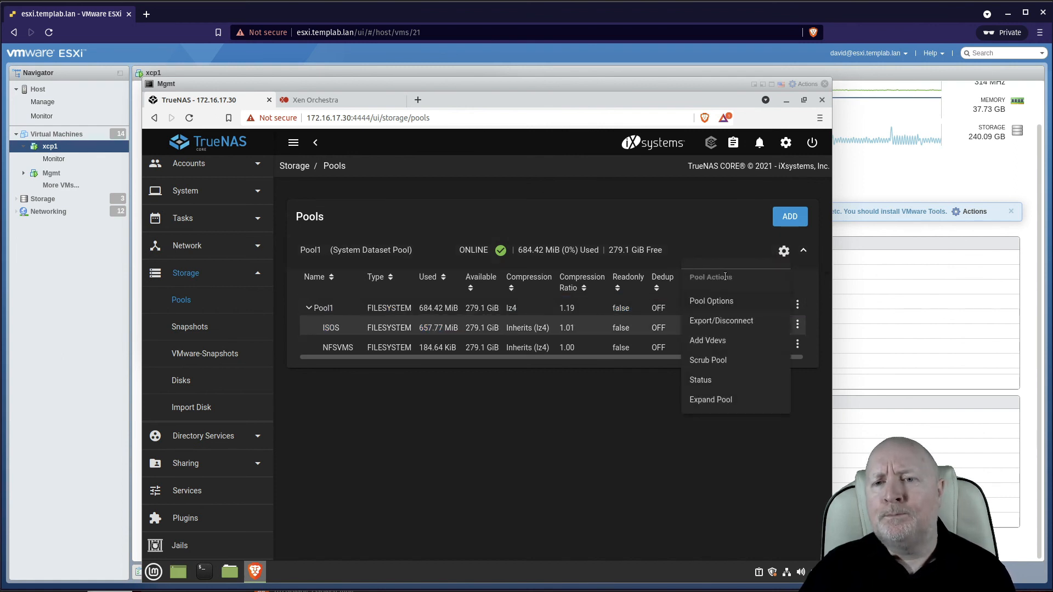
left_click(736, 342)
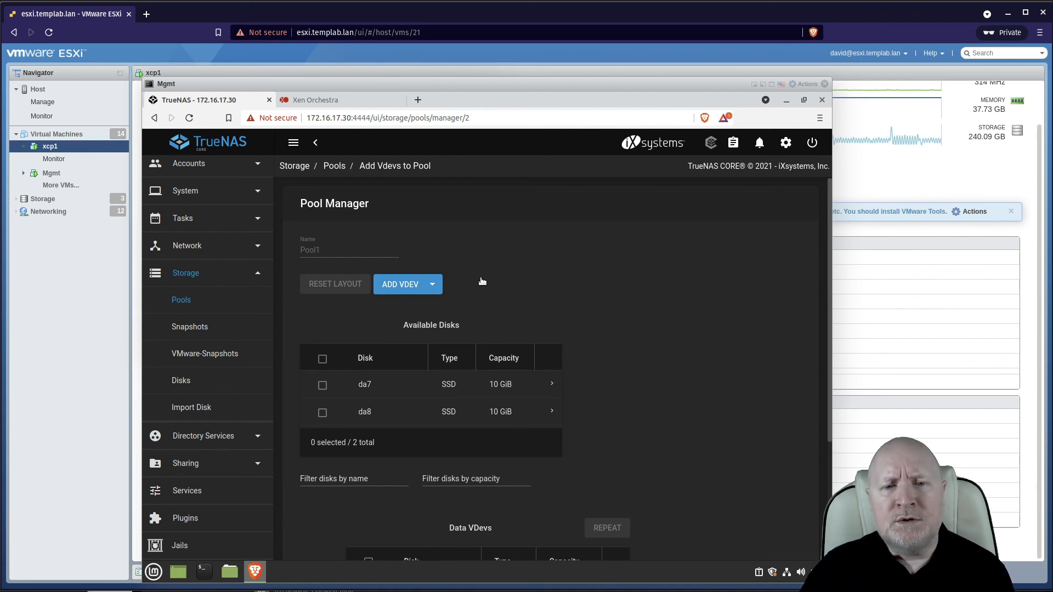
left_click(426, 289)
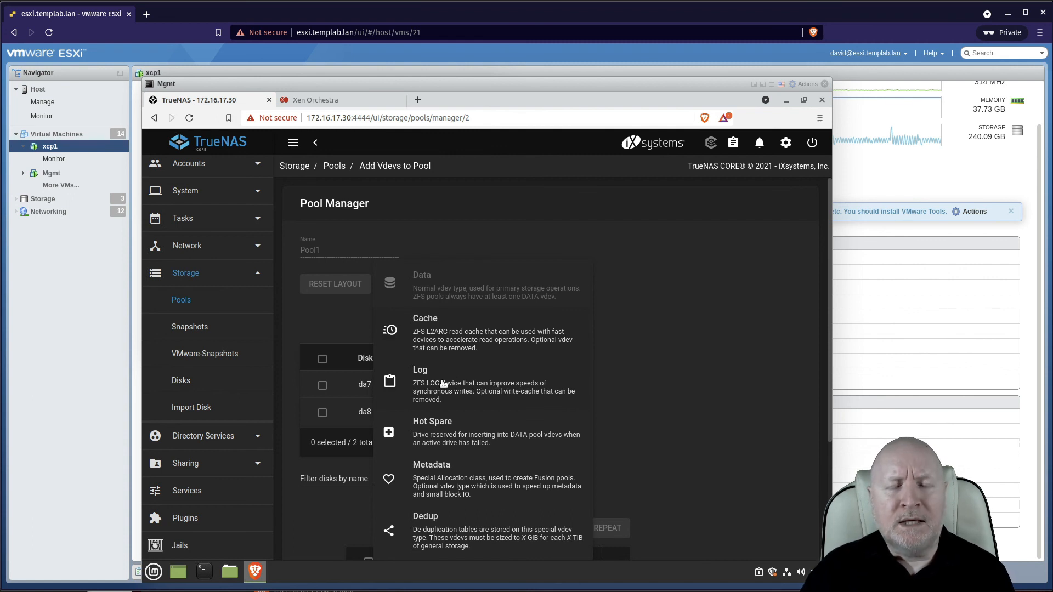
left_click(539, 390)
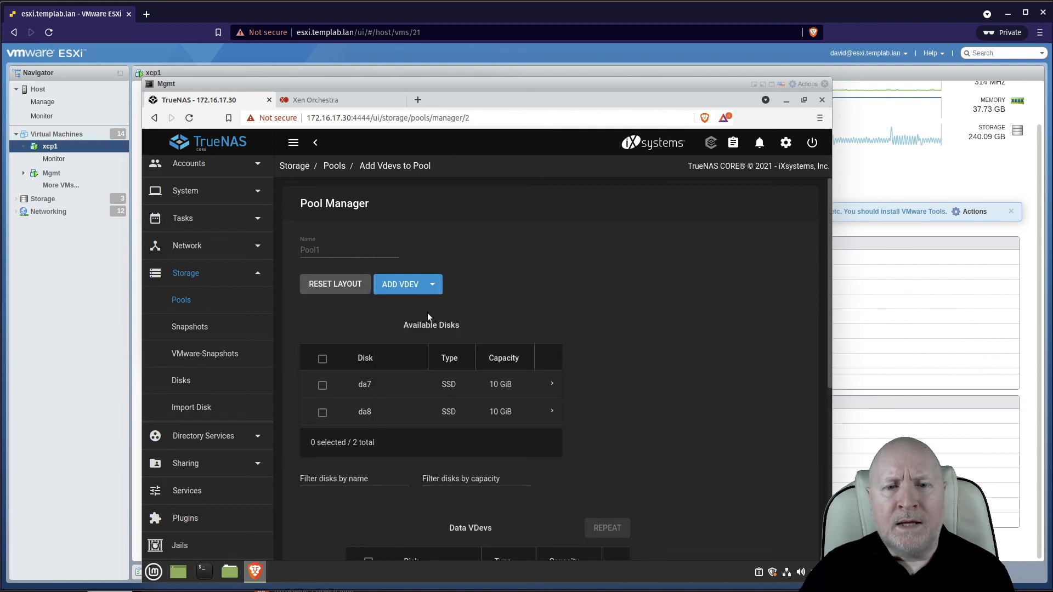
Select disks da7 and da8 and move them into the Log VDev.
scroll(647, 346, "down", 1)
scroll(676, 356, "down", 7)
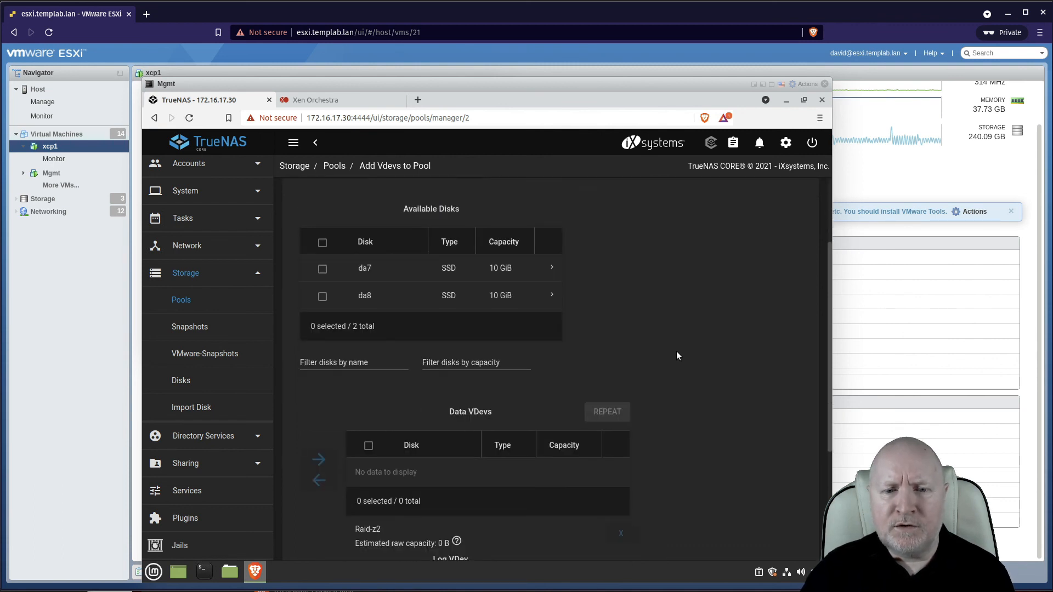
scroll(676, 356, "down", 2)
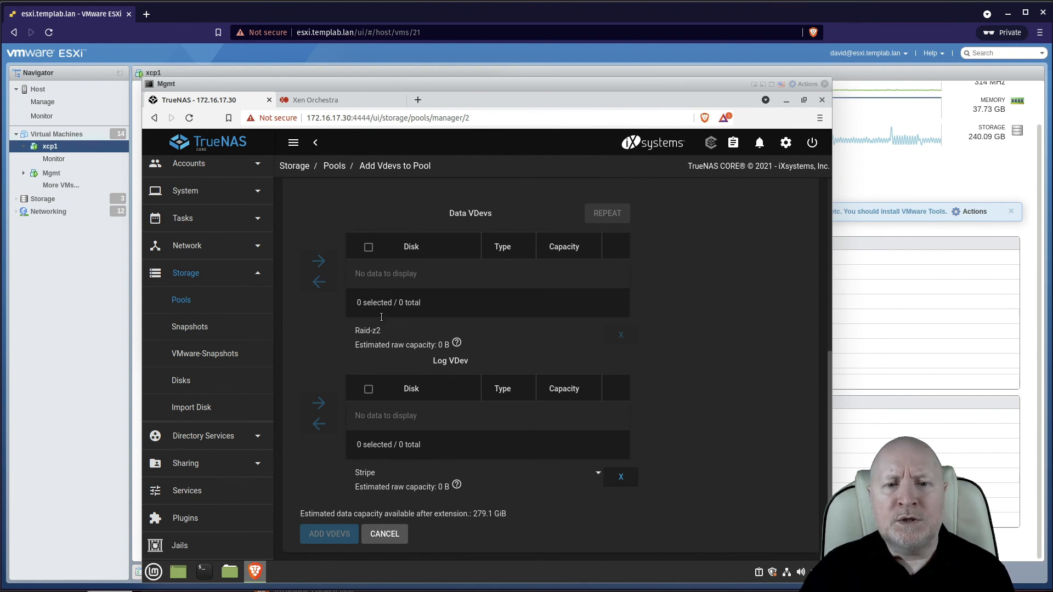
scroll(387, 357, "up", 3)
scroll(387, 347, "up", 1)
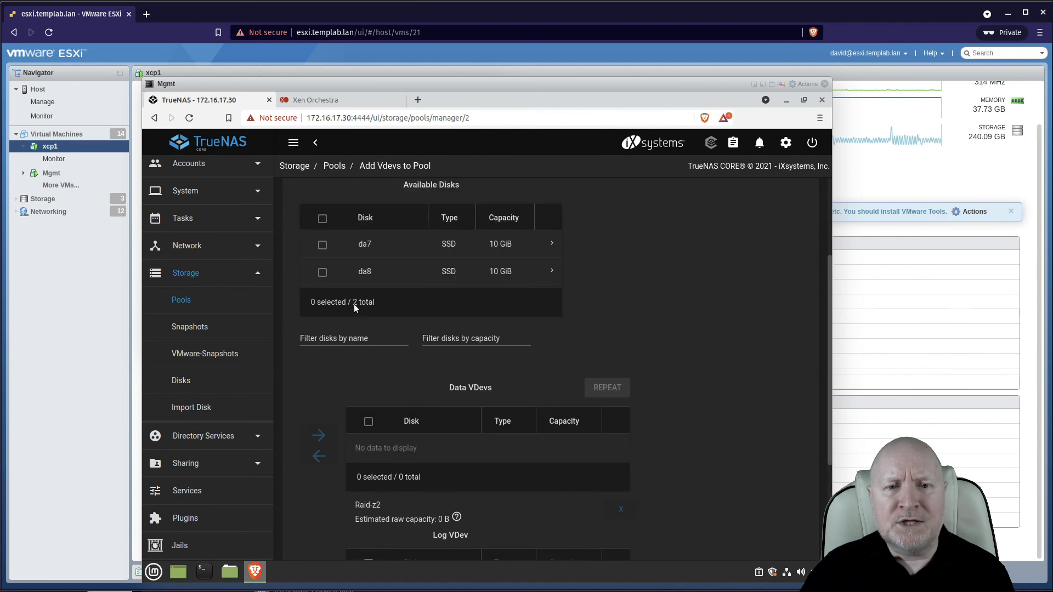
left_click(323, 221)
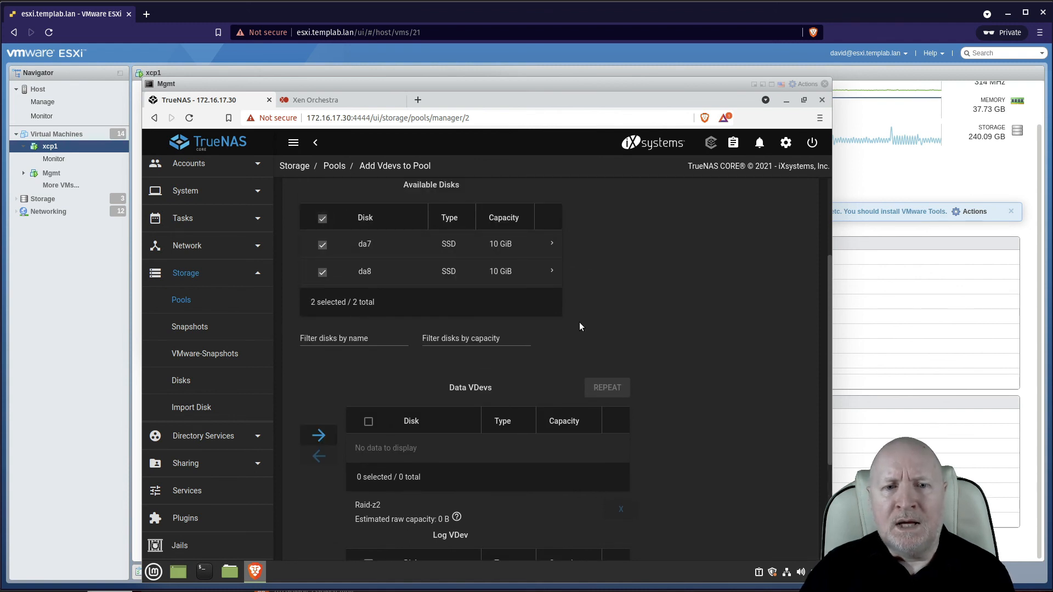
scroll(580, 325, "down", 2)
scroll(582, 333, "down", 1)
scroll(584, 335, "down", 2)
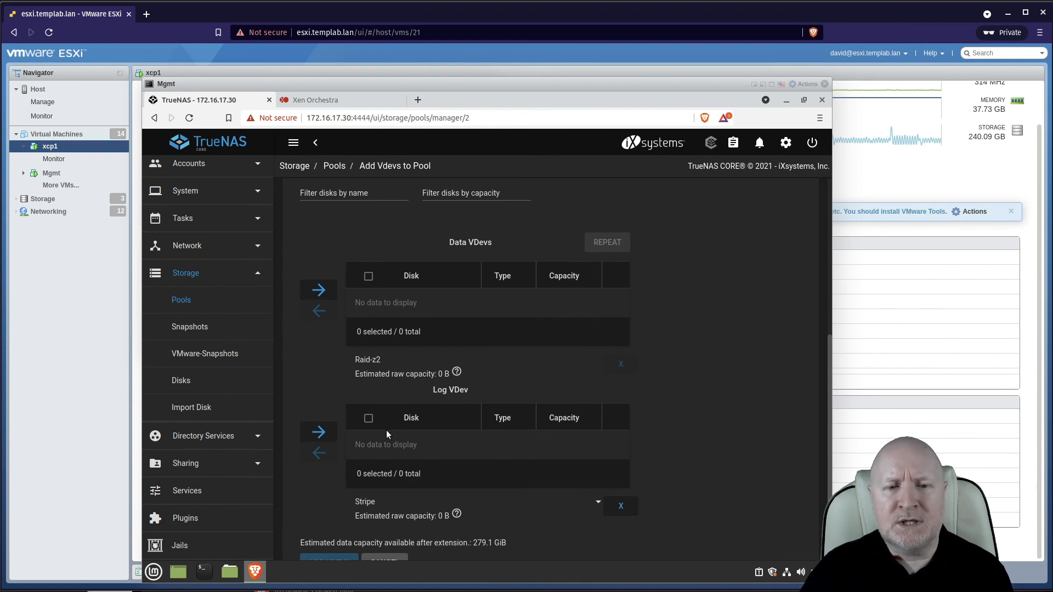
left_click(319, 433)
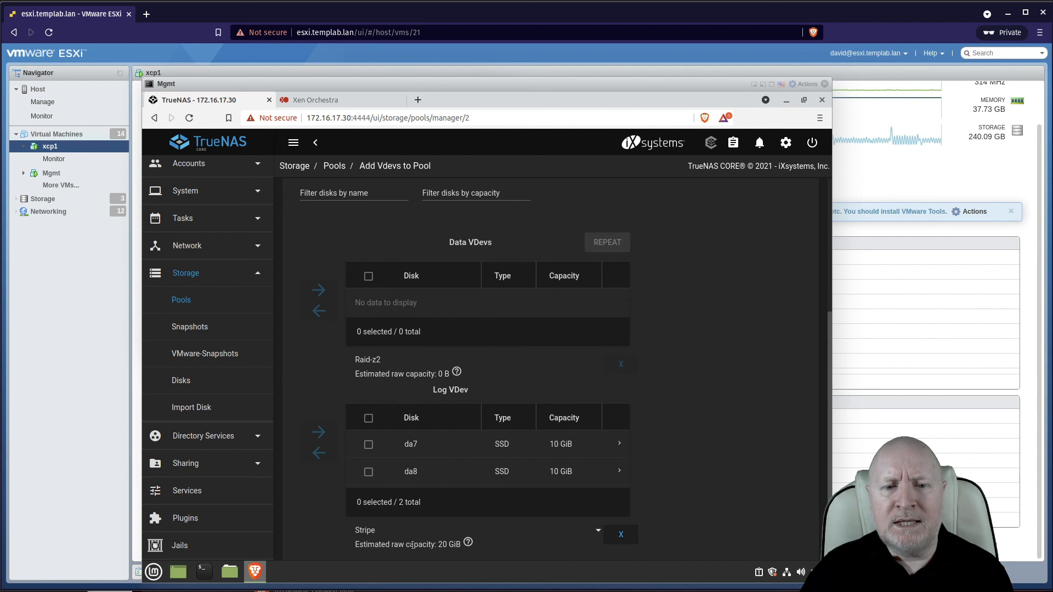
Set the Log VDev layout to Mirror and add the vdevs to Pool1, confirming the warning.
left_click(602, 533)
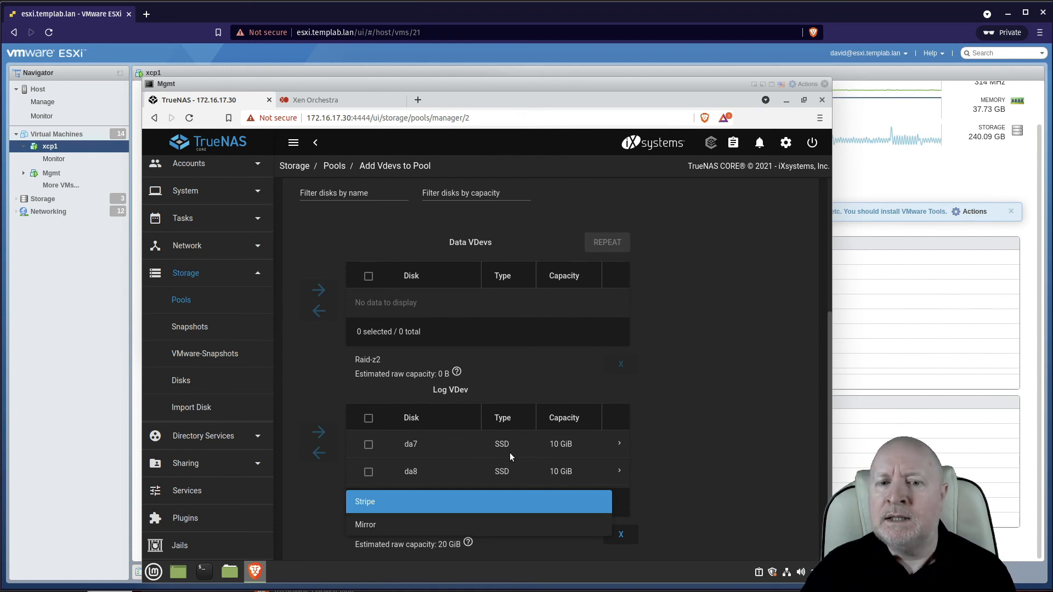
left_click(374, 528)
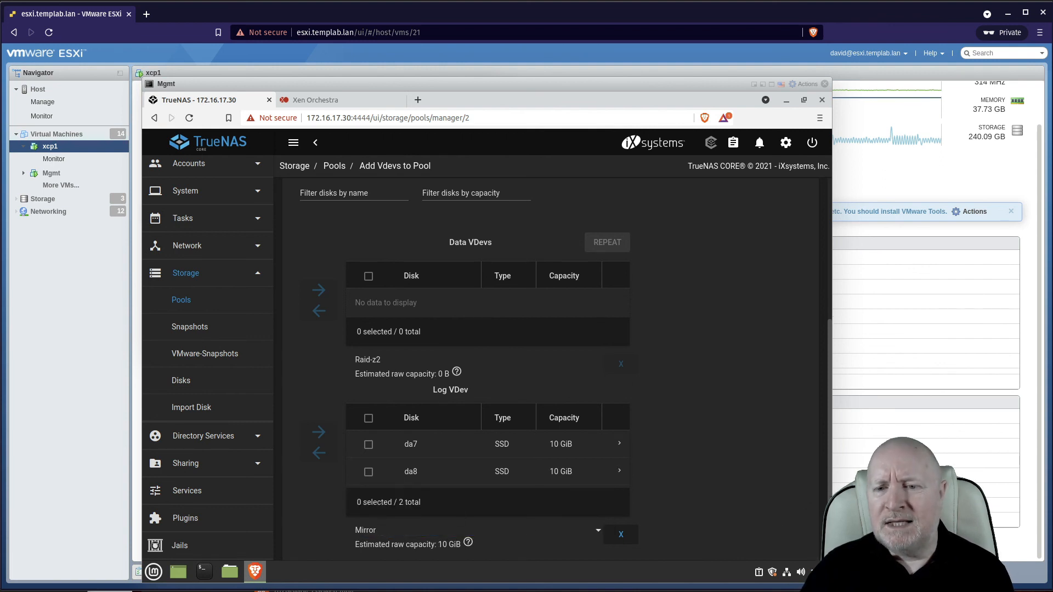
scroll(679, 479, "down", 2)
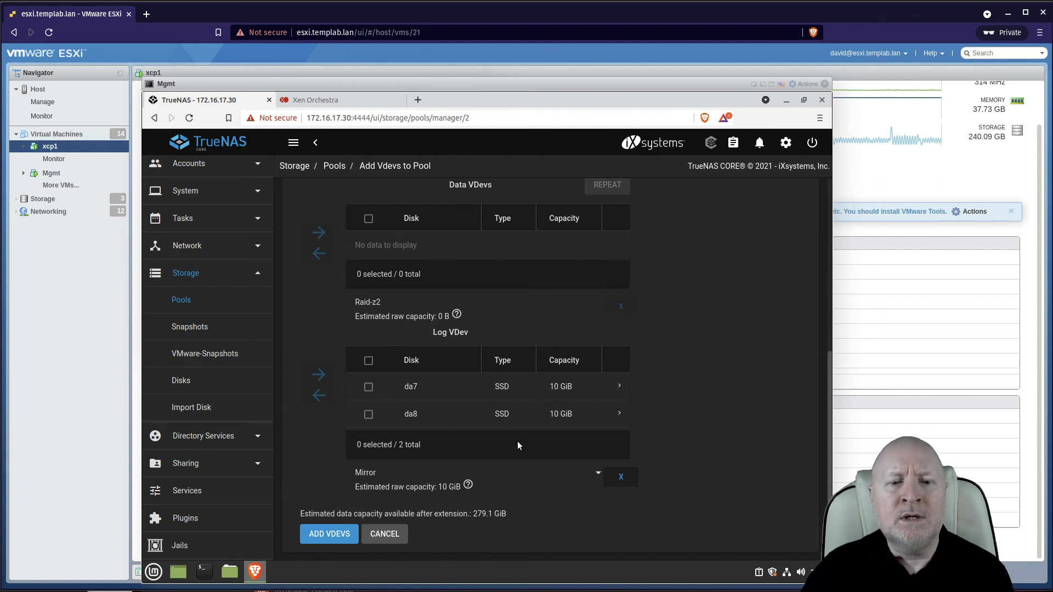
left_click(334, 534)
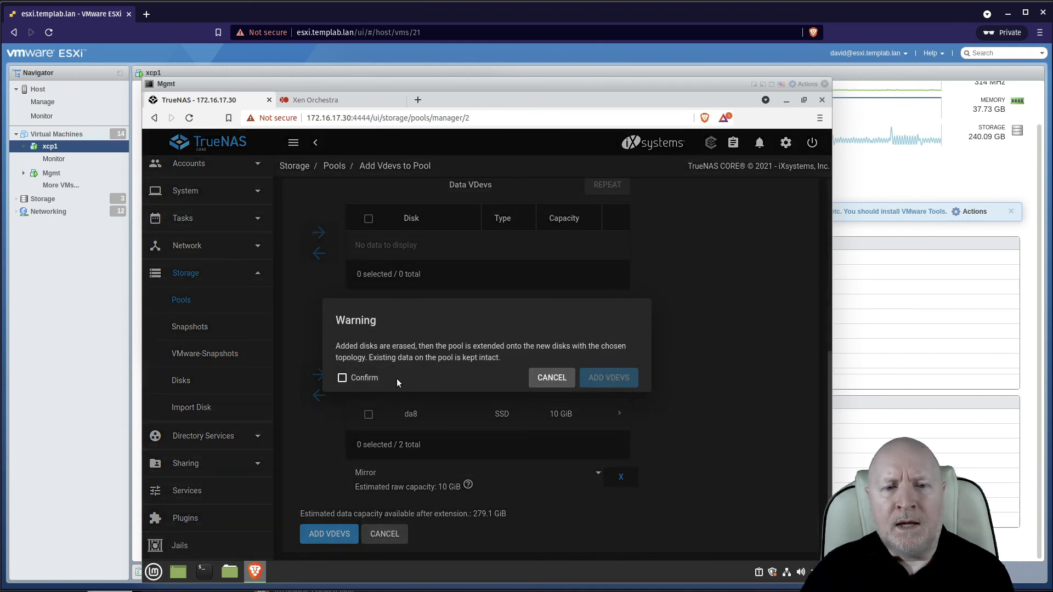
left_click(355, 381)
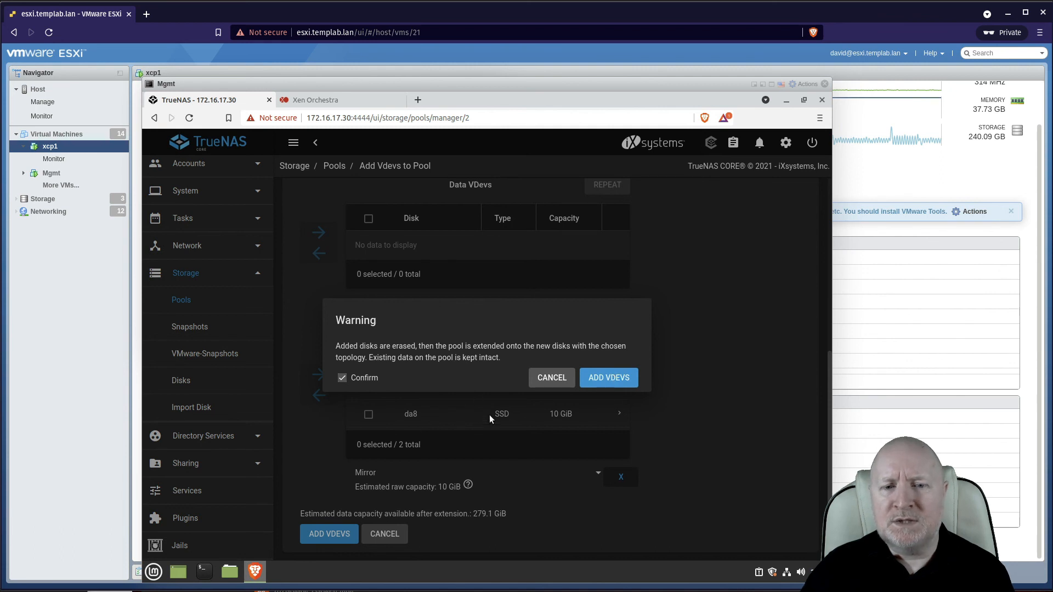
left_click(621, 379)
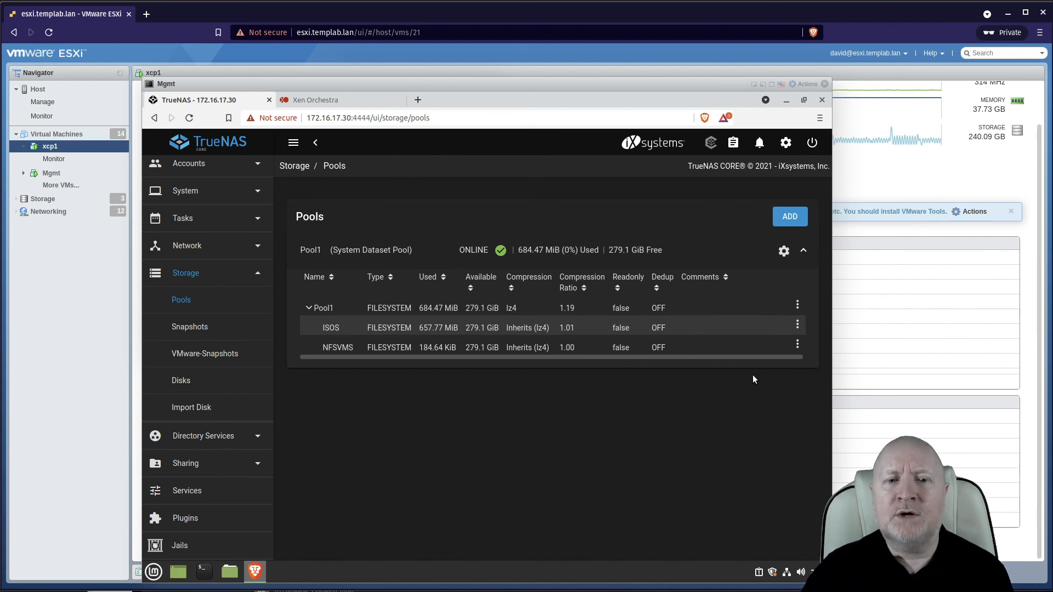
Edit the NFSVMS dataset options, set Sync to Always, and save.
left_click(797, 346)
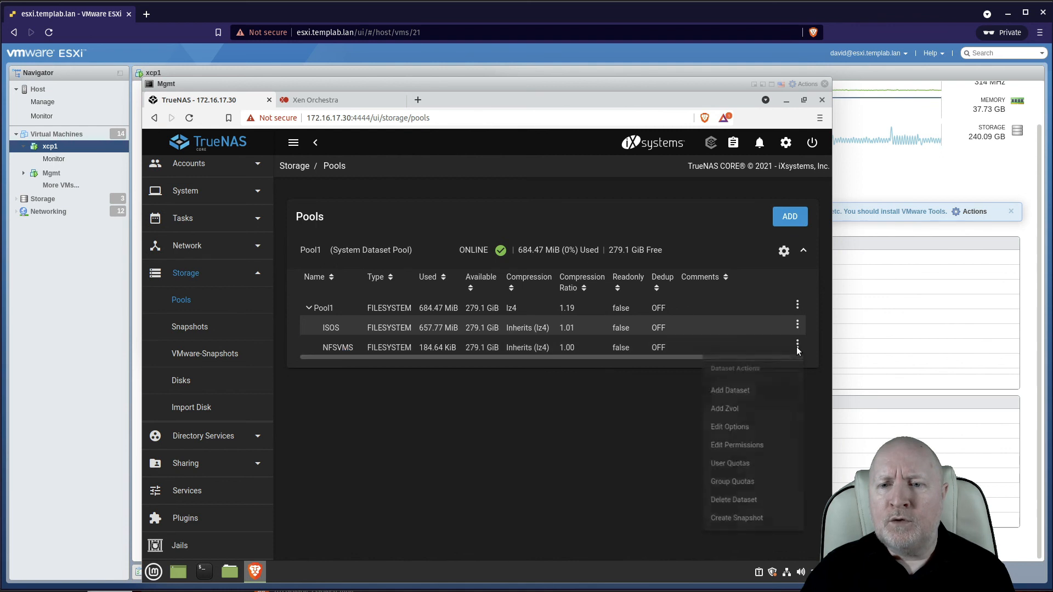
left_click(746, 437)
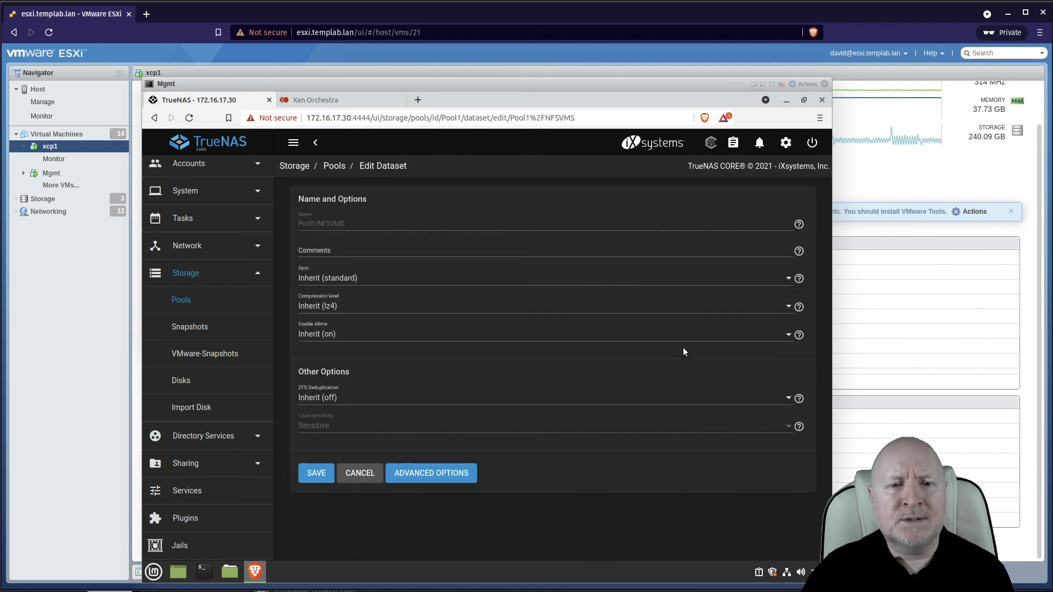
left_click(334, 281)
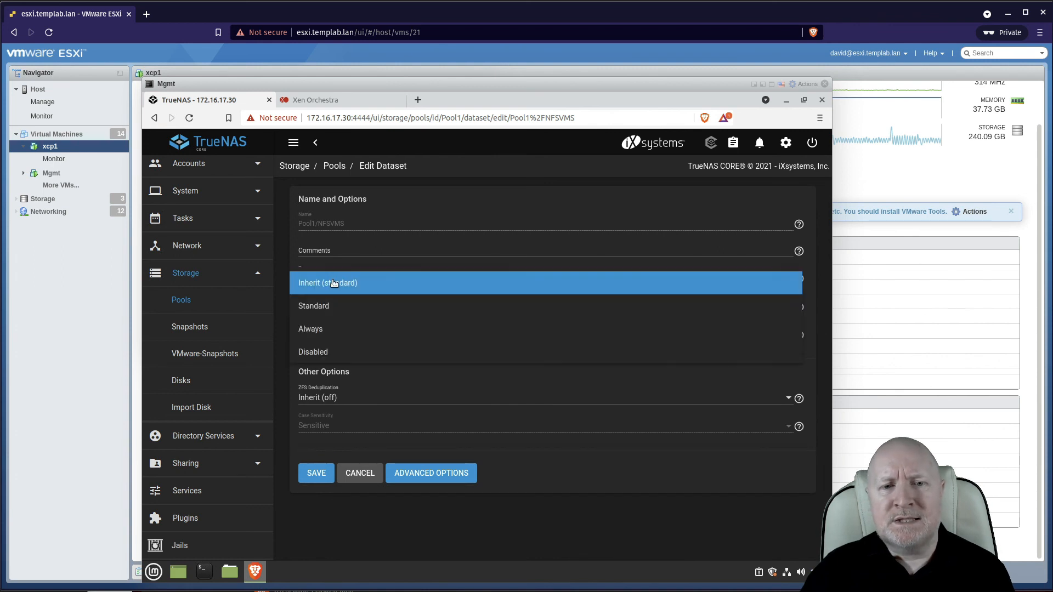
left_click(321, 329)
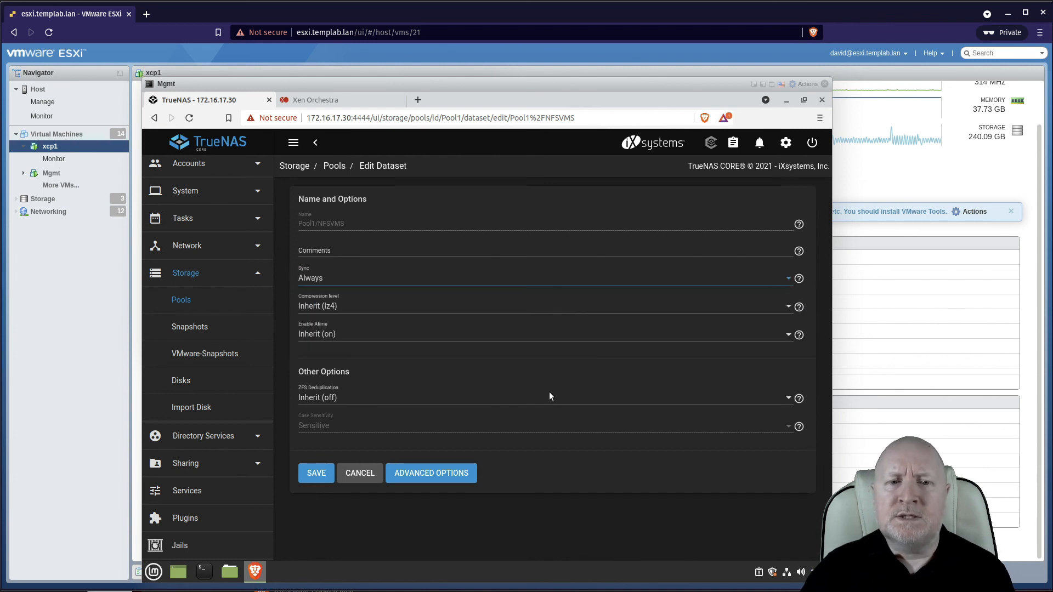
left_click(323, 475)
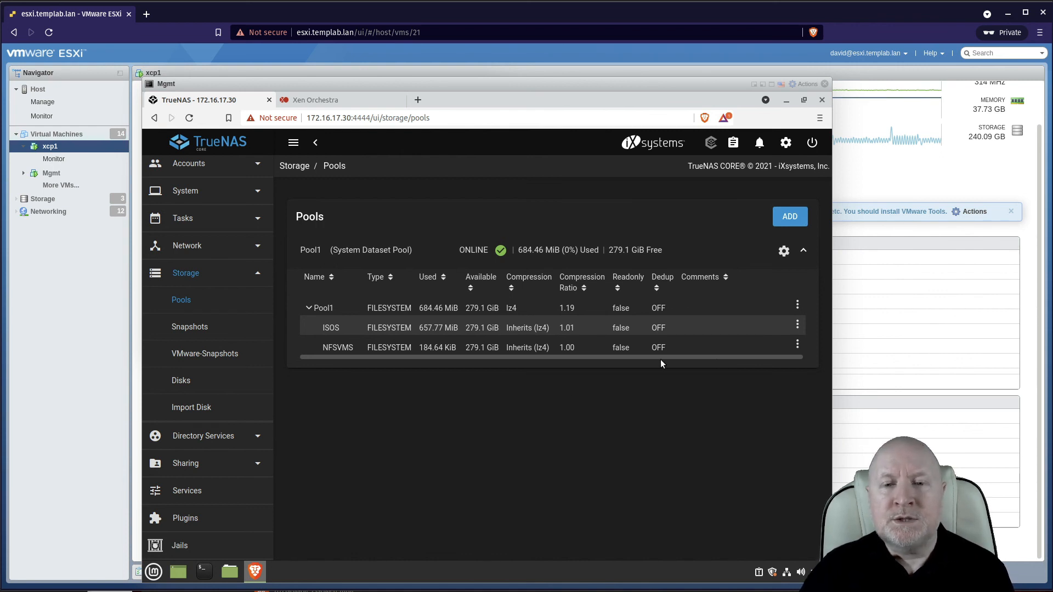
left_click(771, 340)
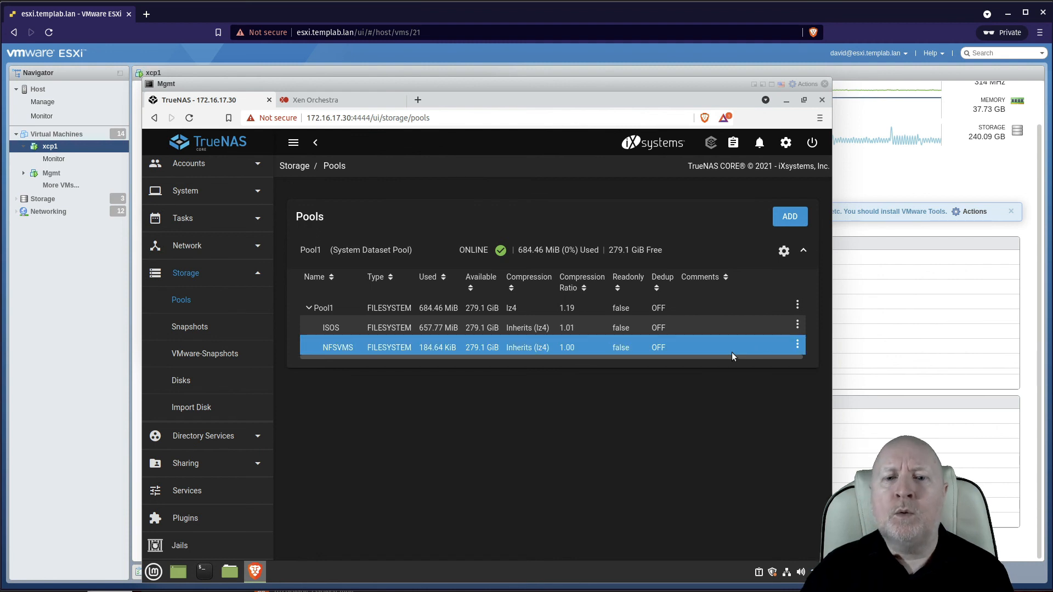